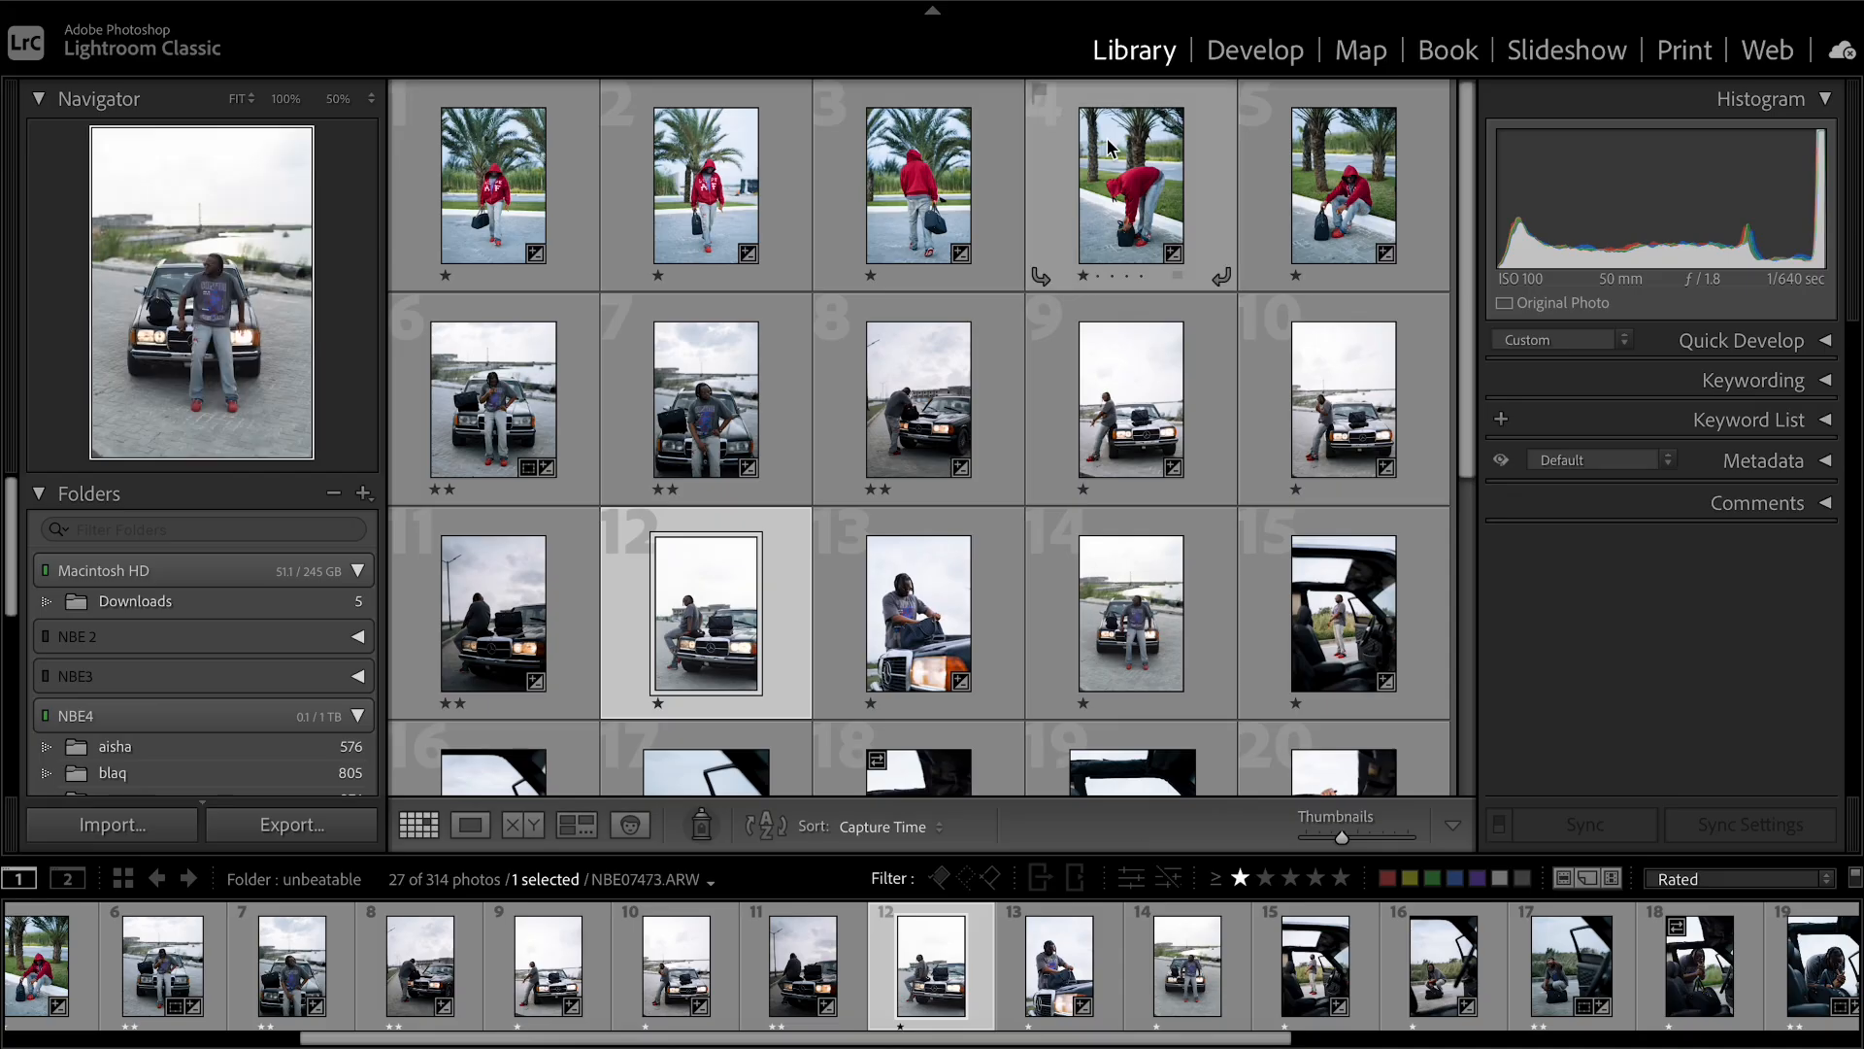
Open photo NBE07473.ARW, the man leaning on the front of the car, for developing.
left_click(1257, 59)
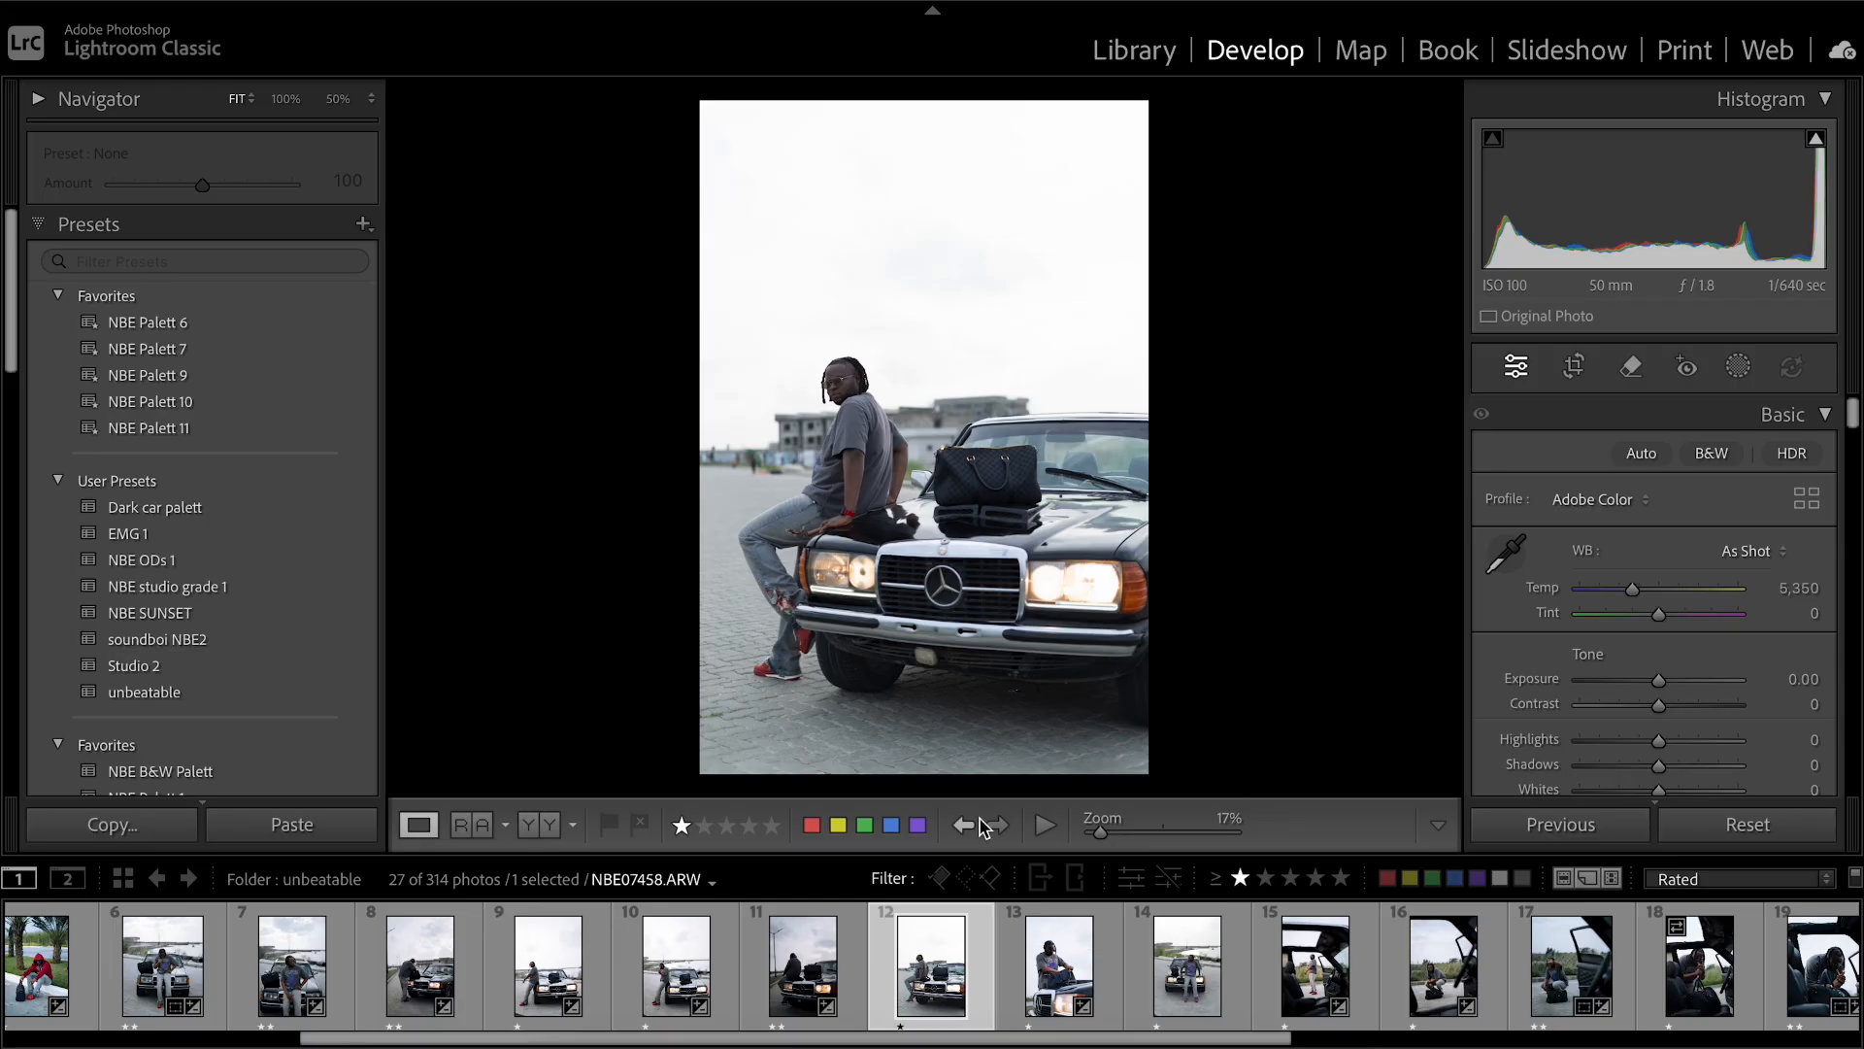
scroll(1019, 985, "down", 5)
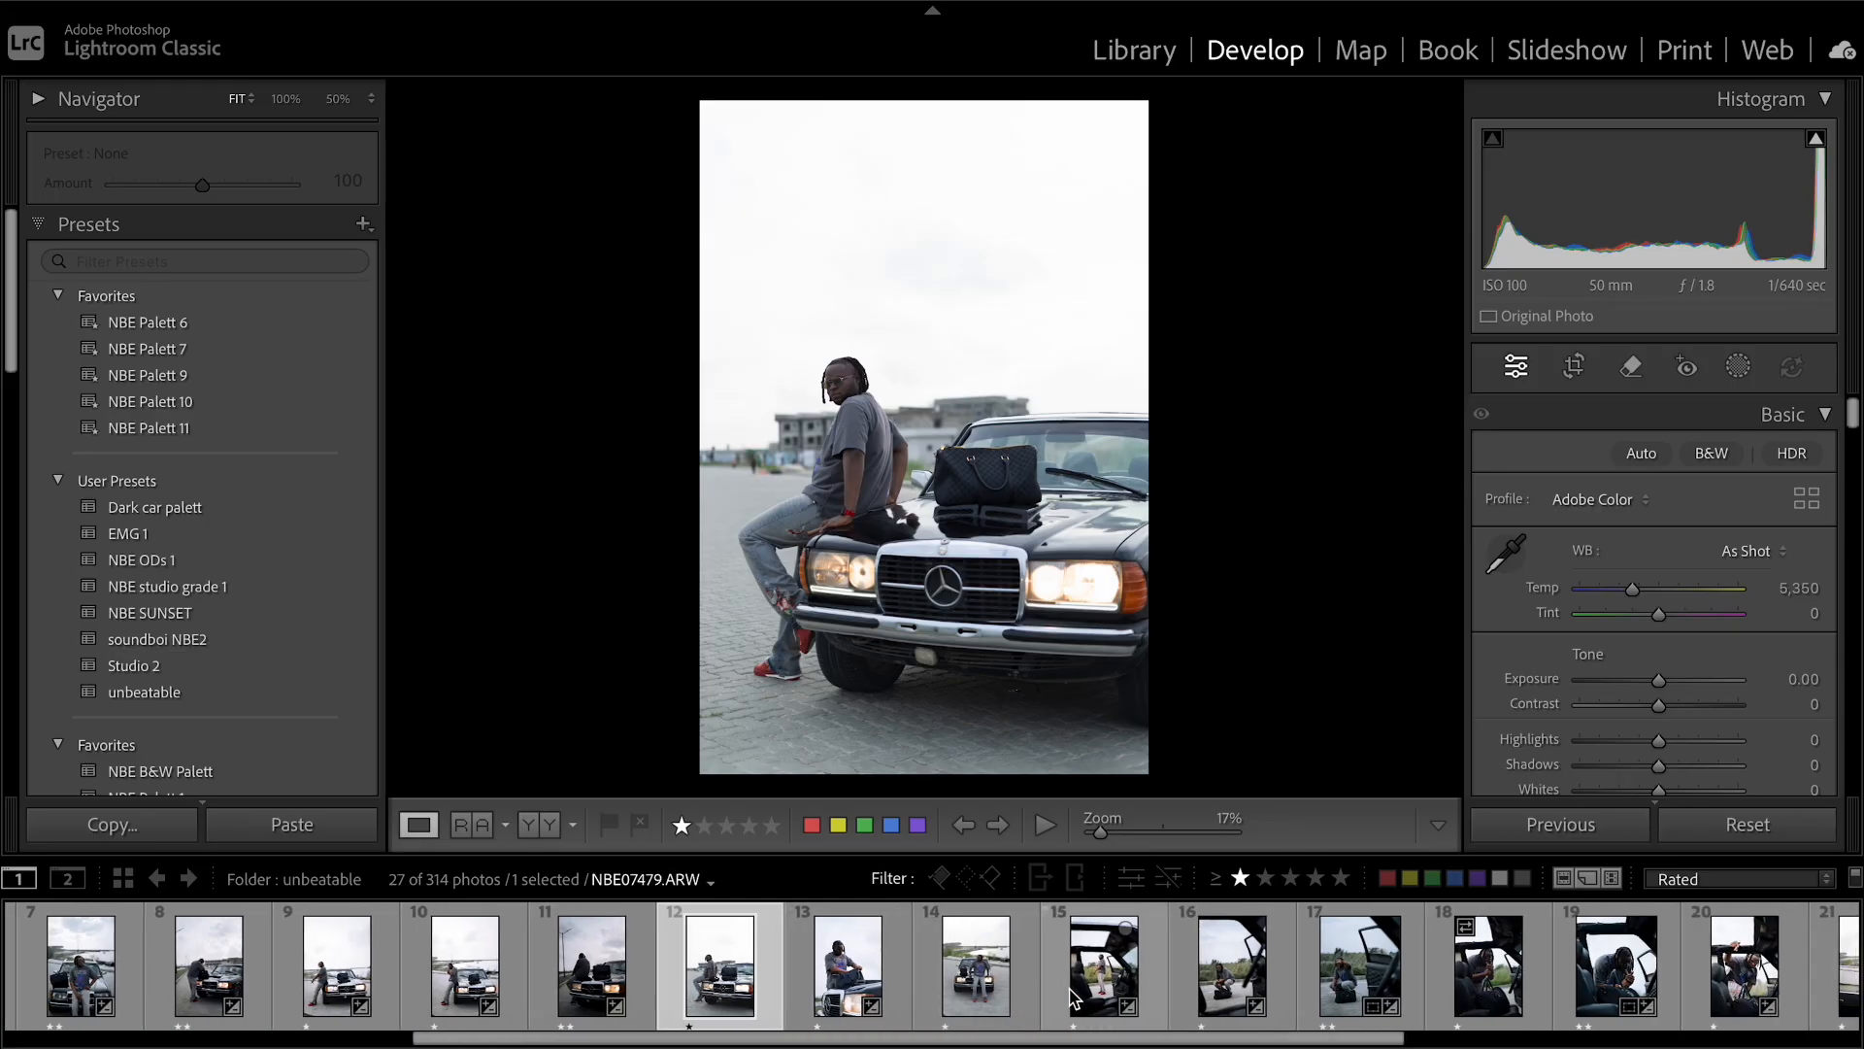
scroll(1071, 997, "up", 10)
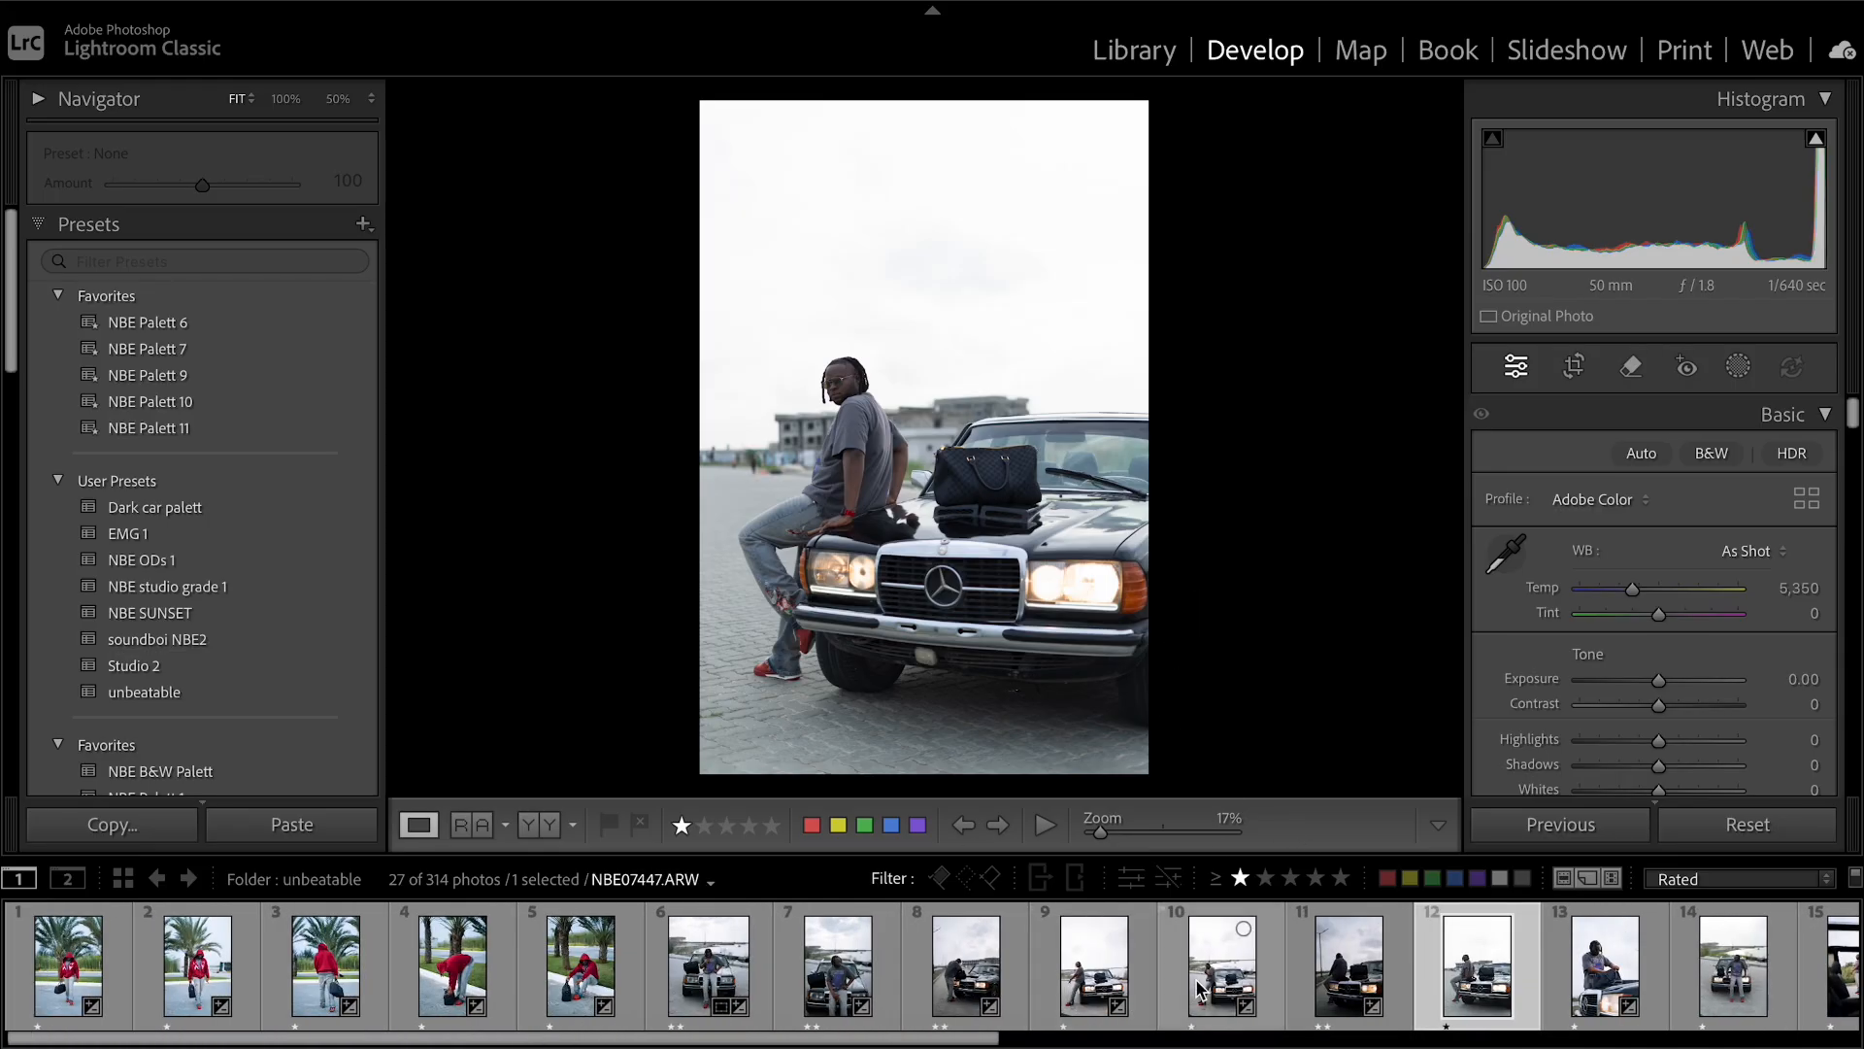
scroll(1192, 982, "down", 2)
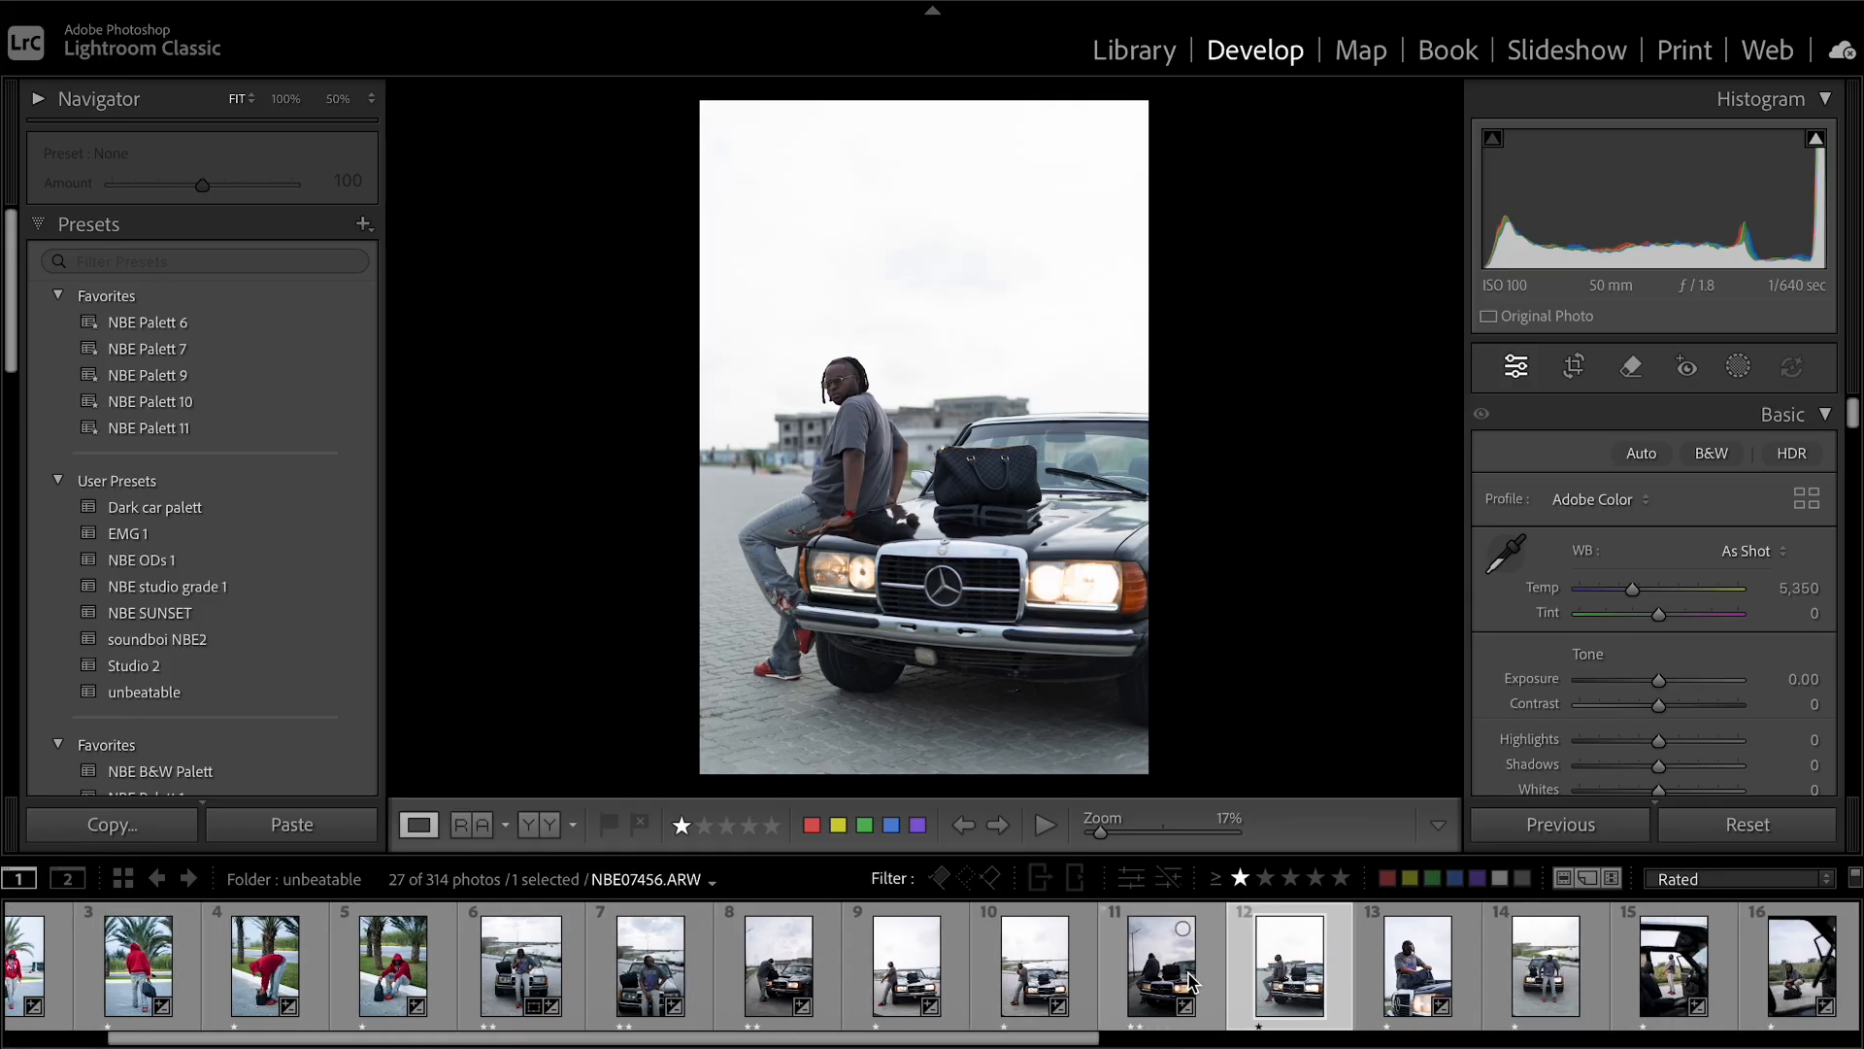
left_click(1537, 985)
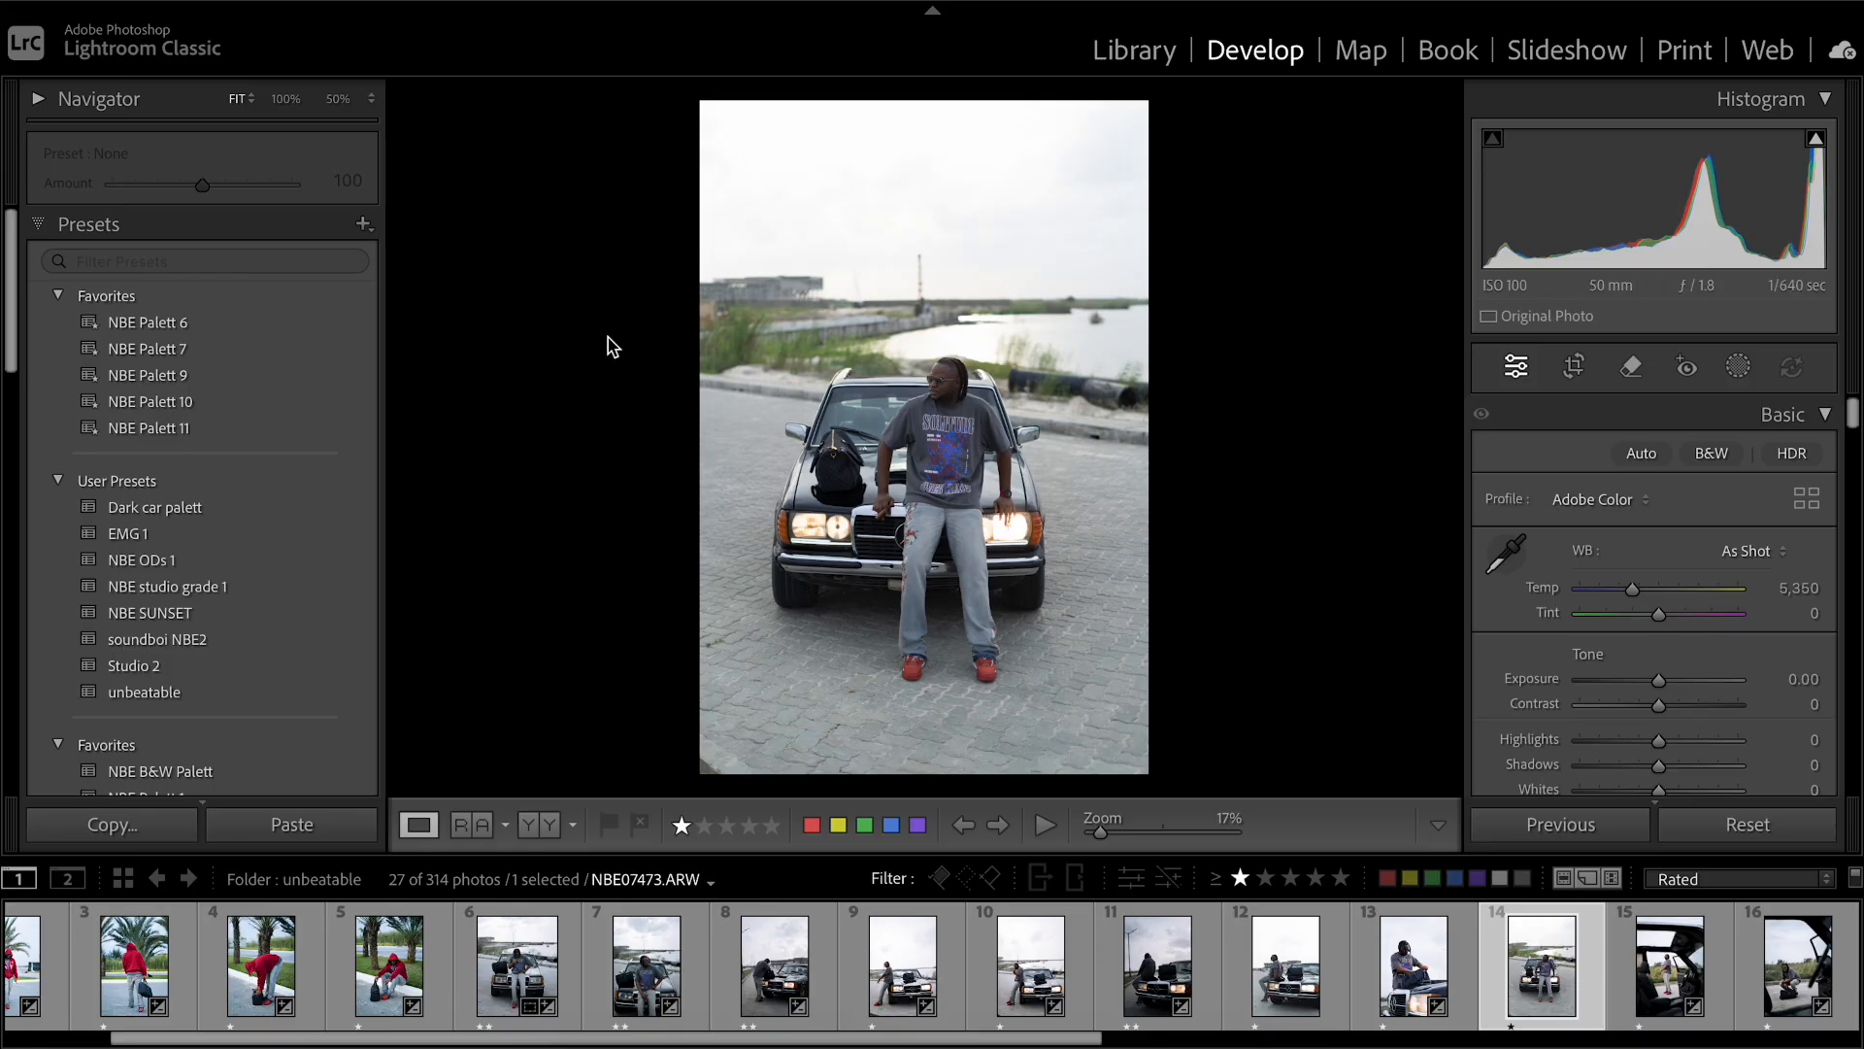
Apply the NBE Palett 2 preset from the second Favorites group to the photo.
scroll(351, 650, "down", 4)
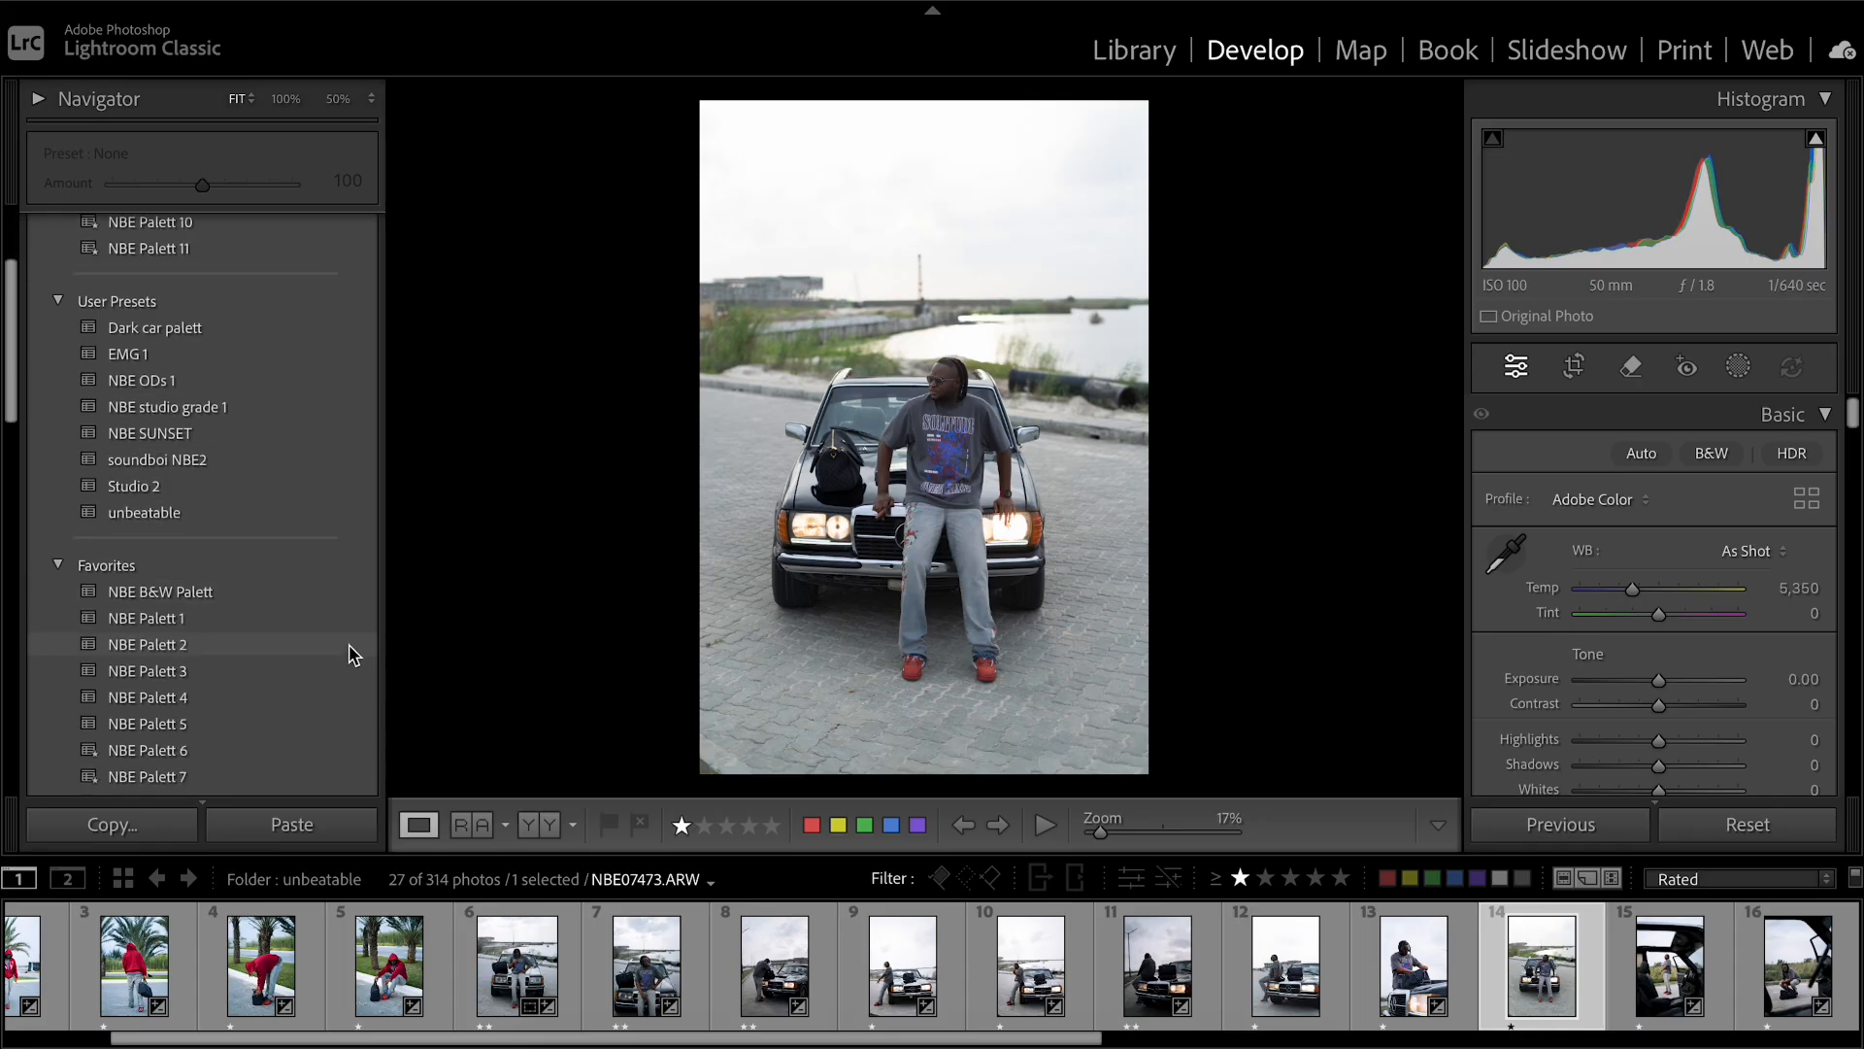
scroll(352, 653, "down", 4)
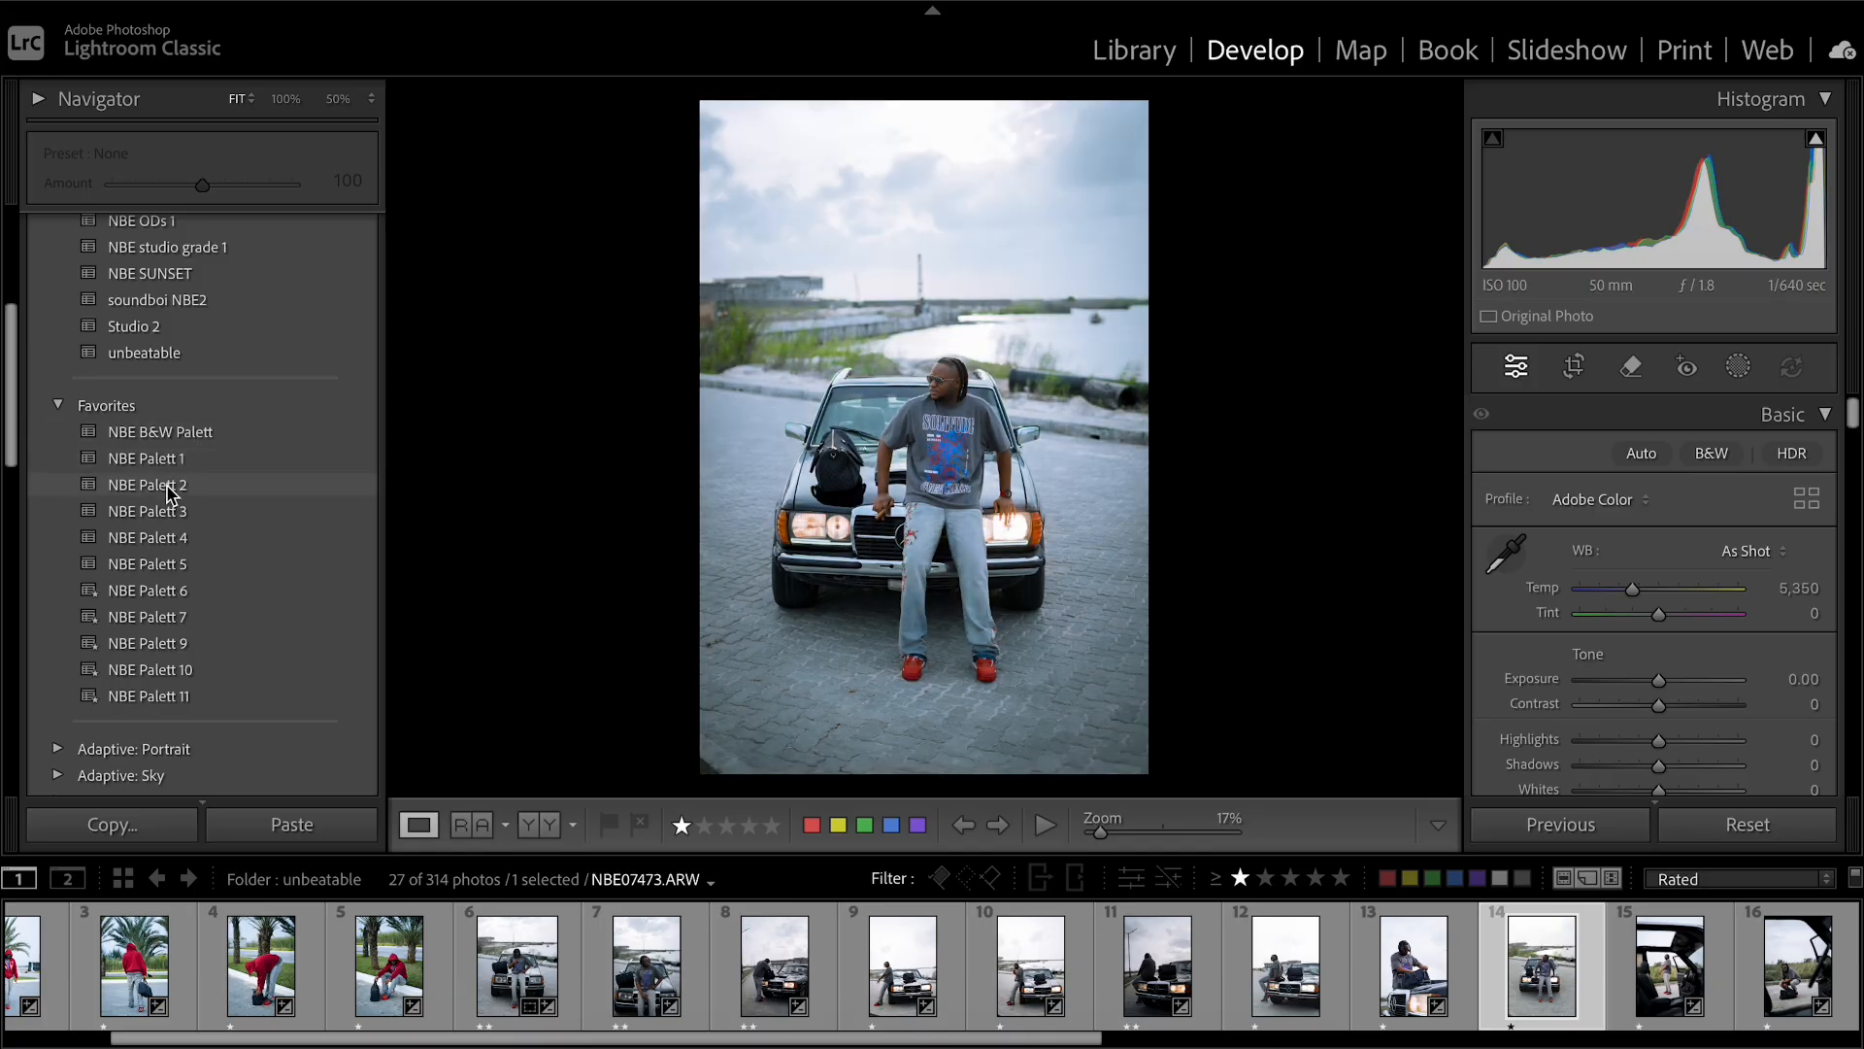
left_click(267, 495)
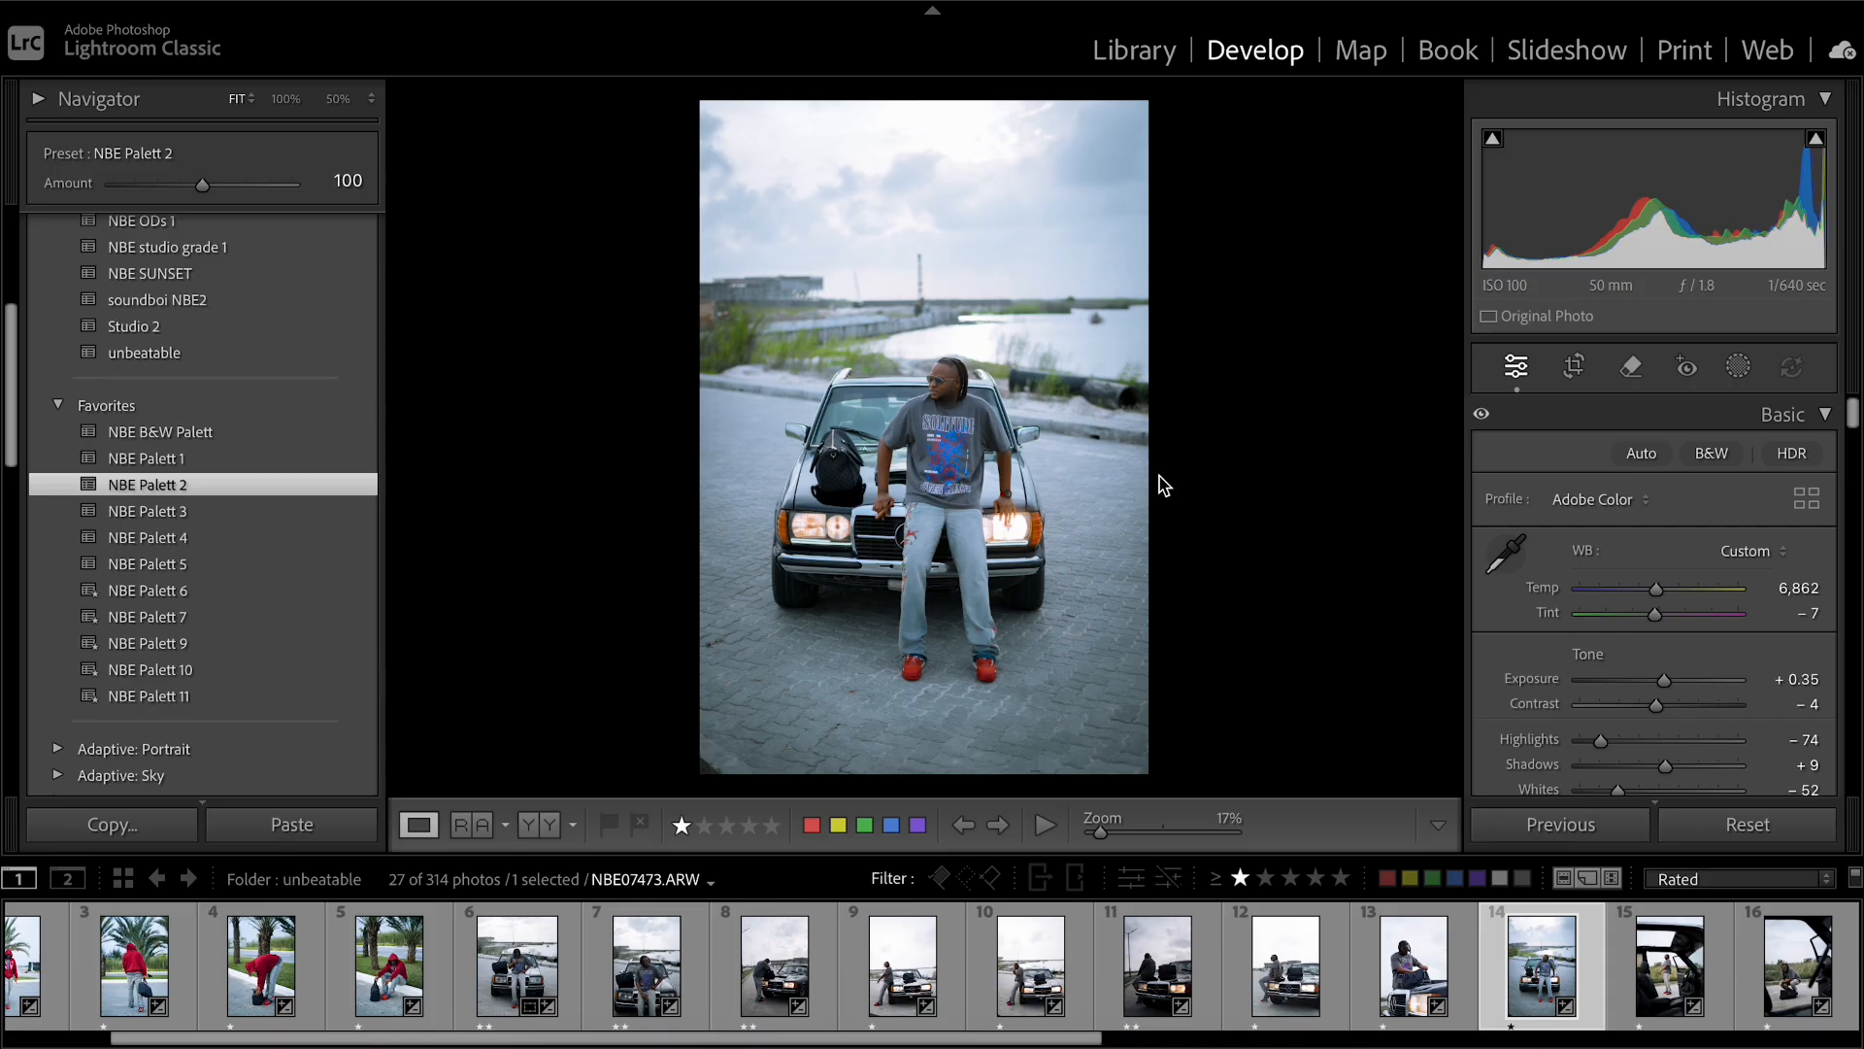
Inspect the man's face and upper body at 50% zoom, comparing with the full-photo view.
left_click(951, 384)
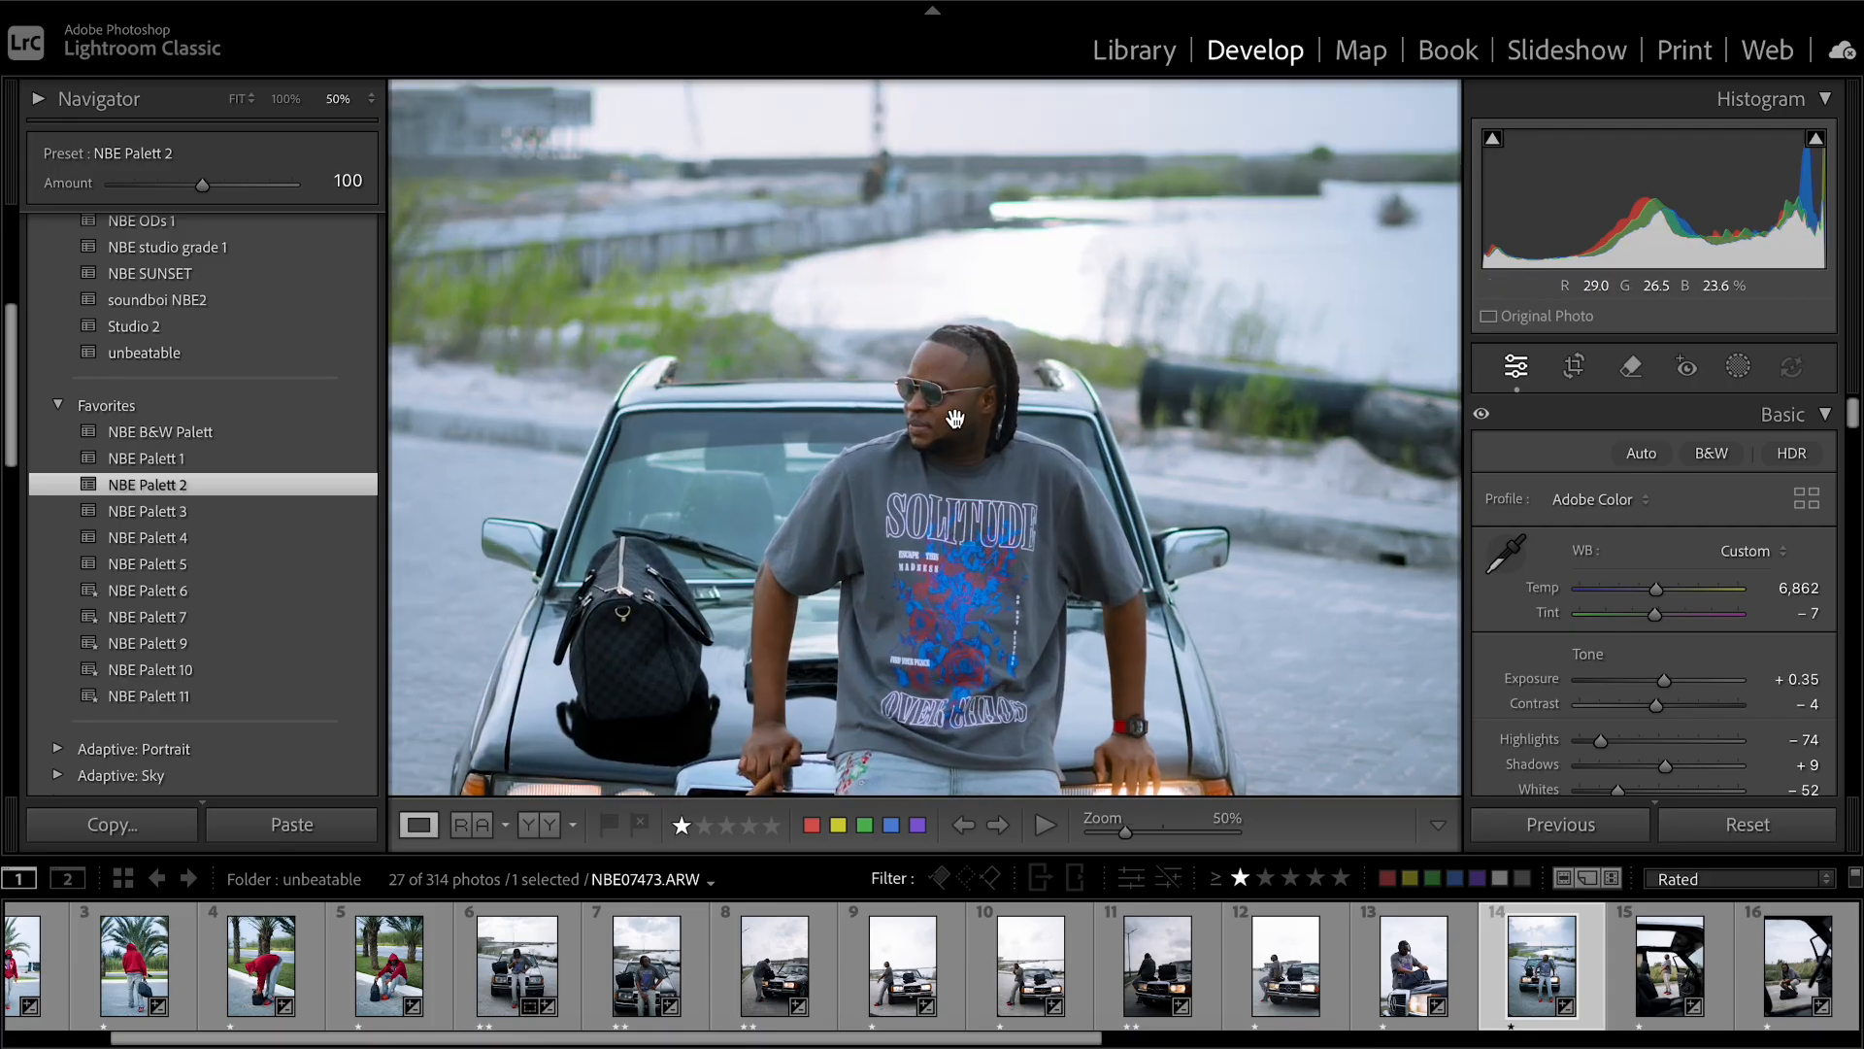
left_click(940, 398)
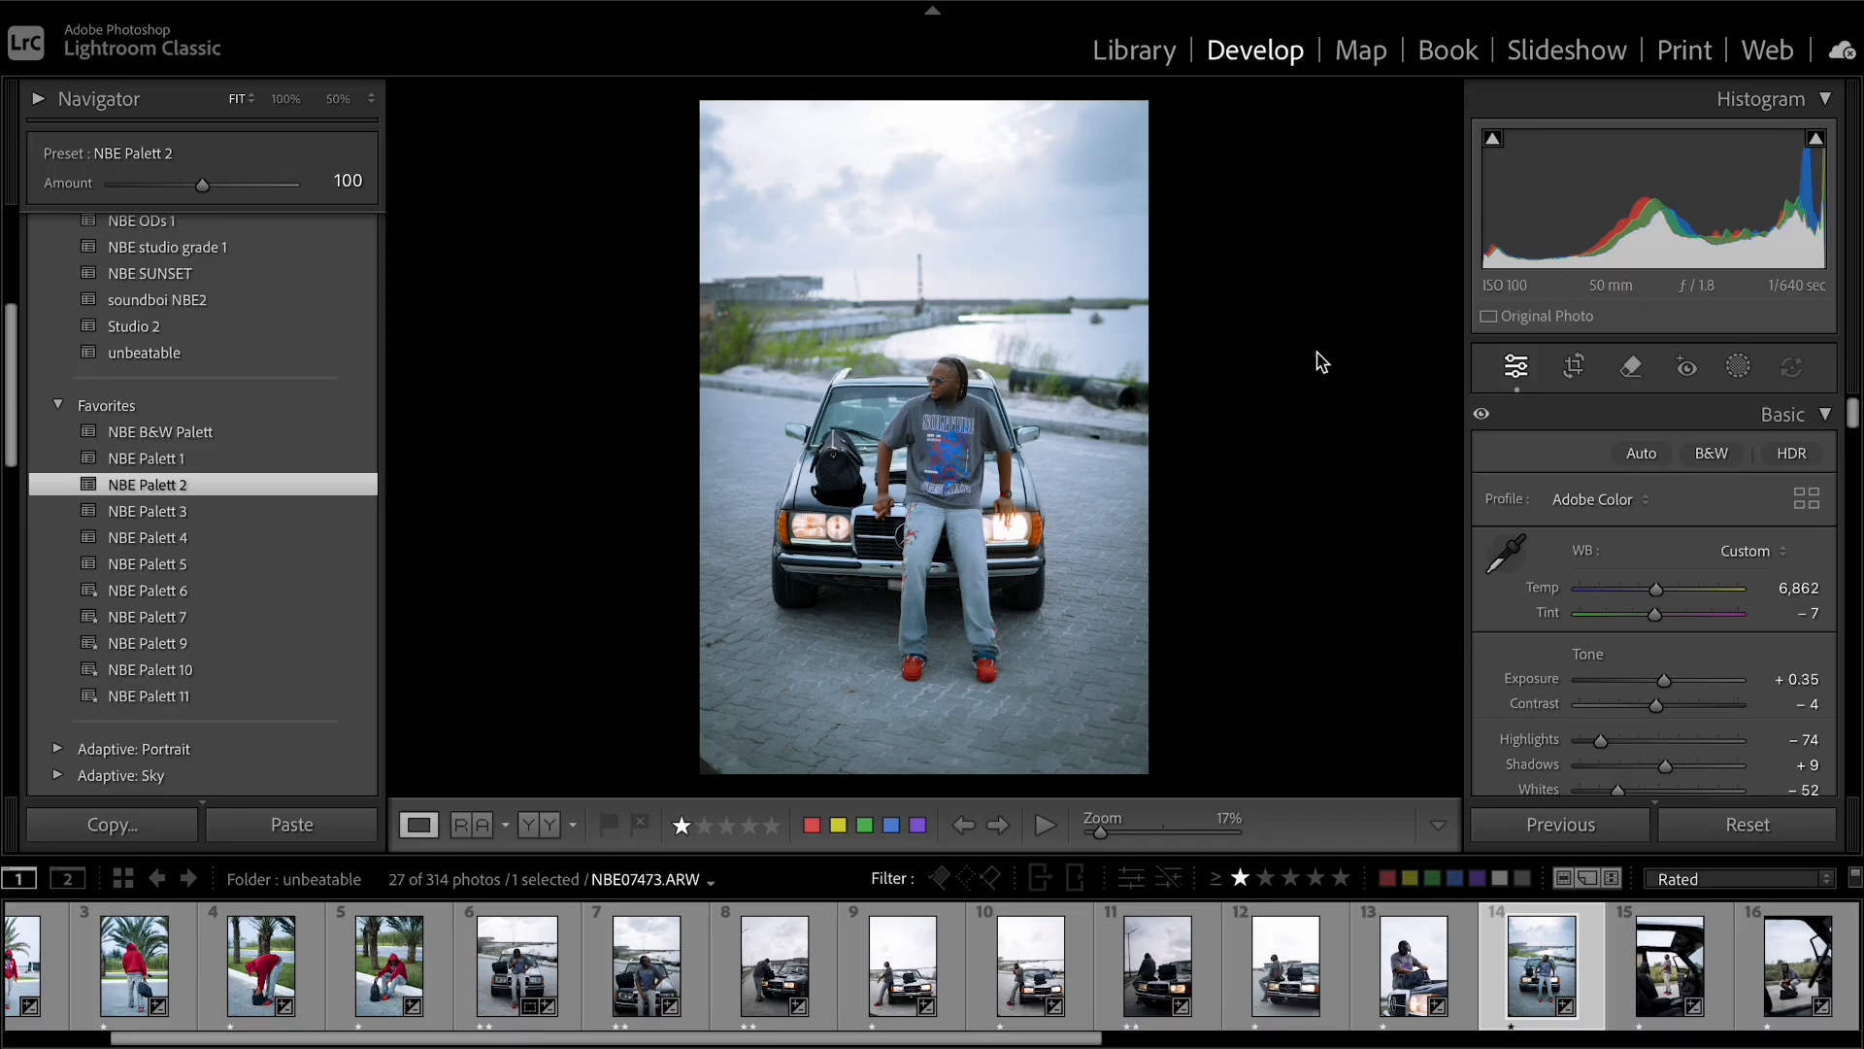
left_click(940, 390)
left_click(940, 389)
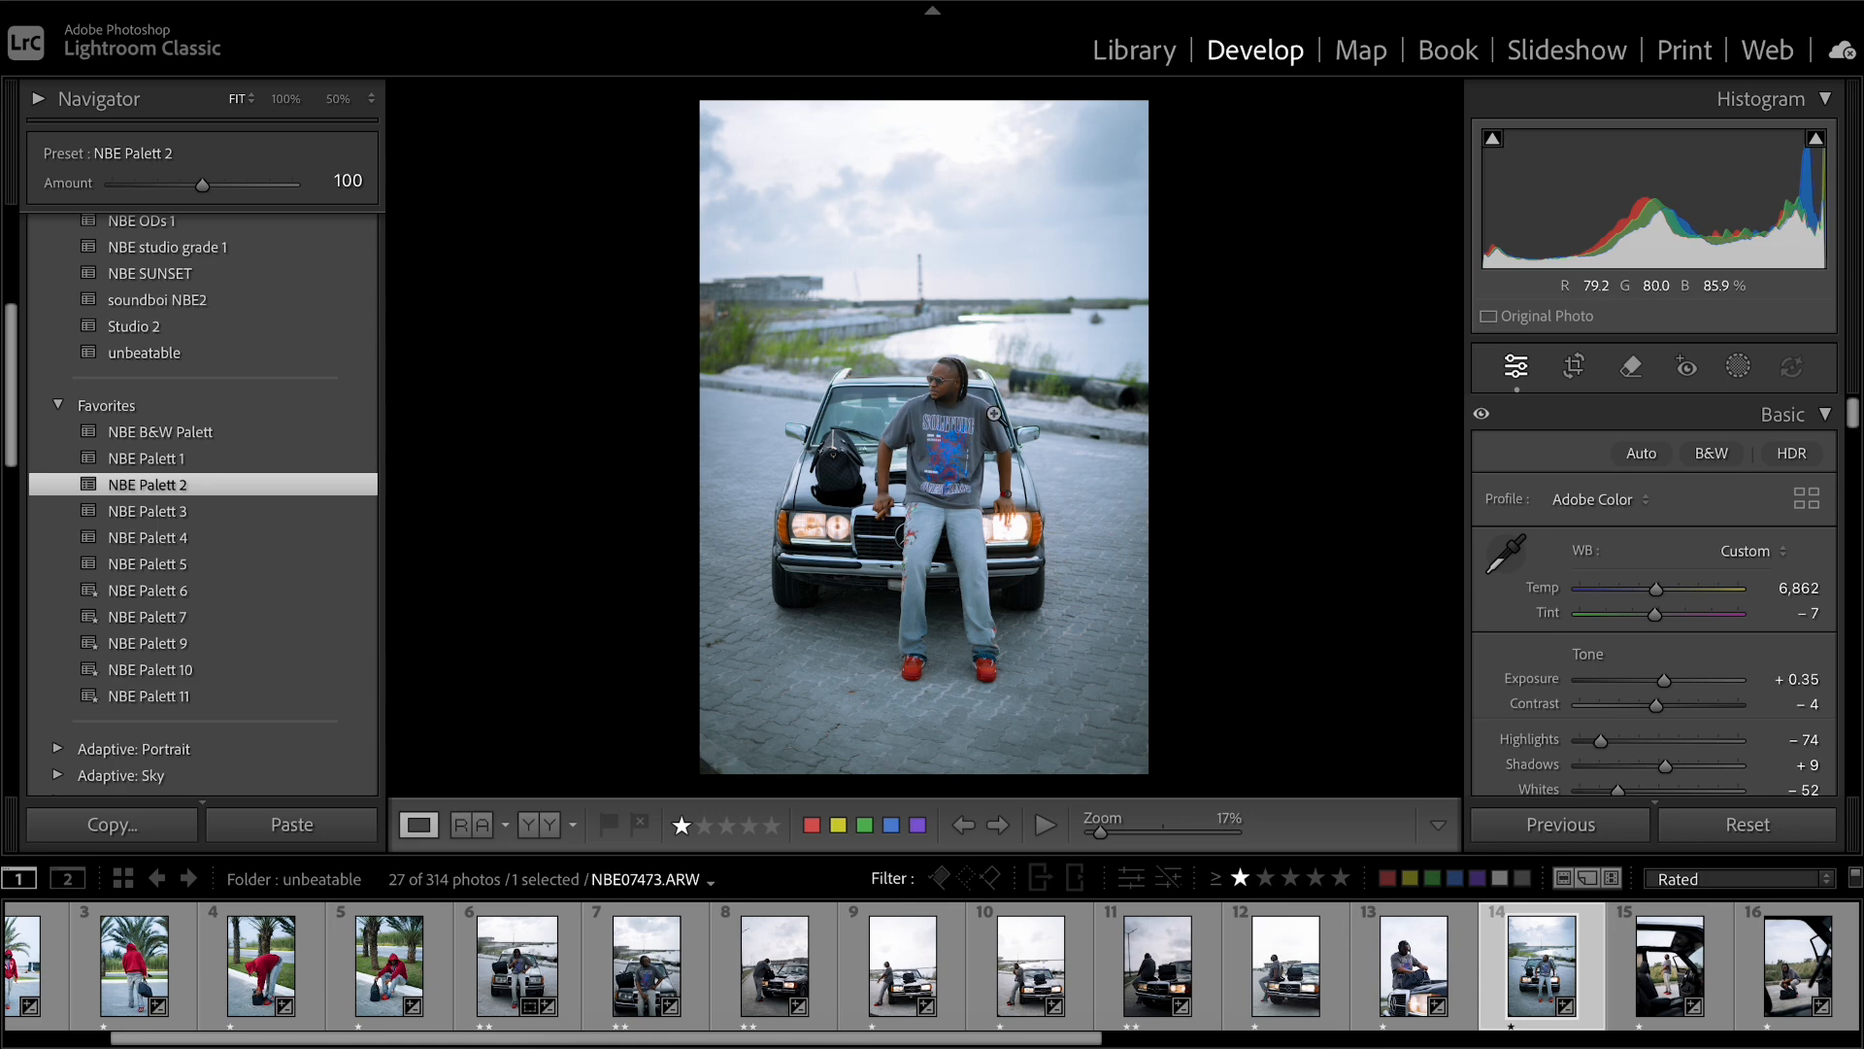
left_click(943, 383)
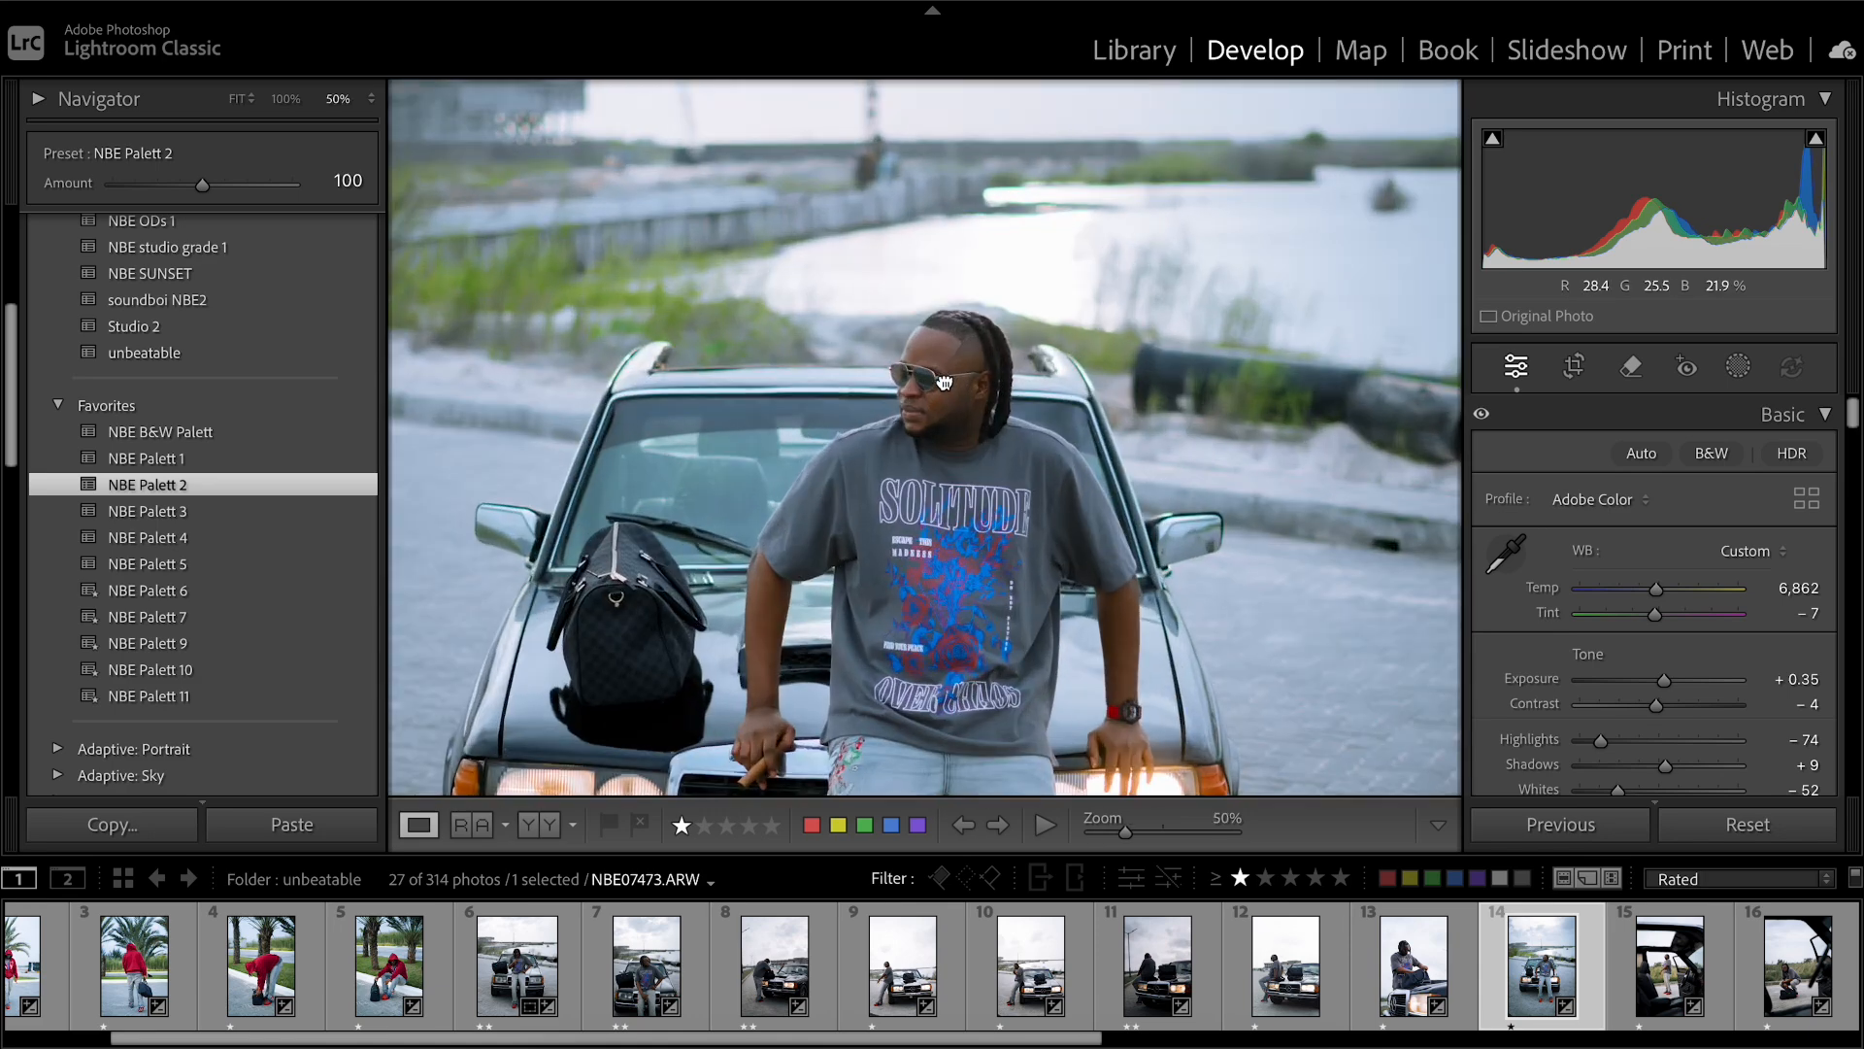
left_click(943, 383)
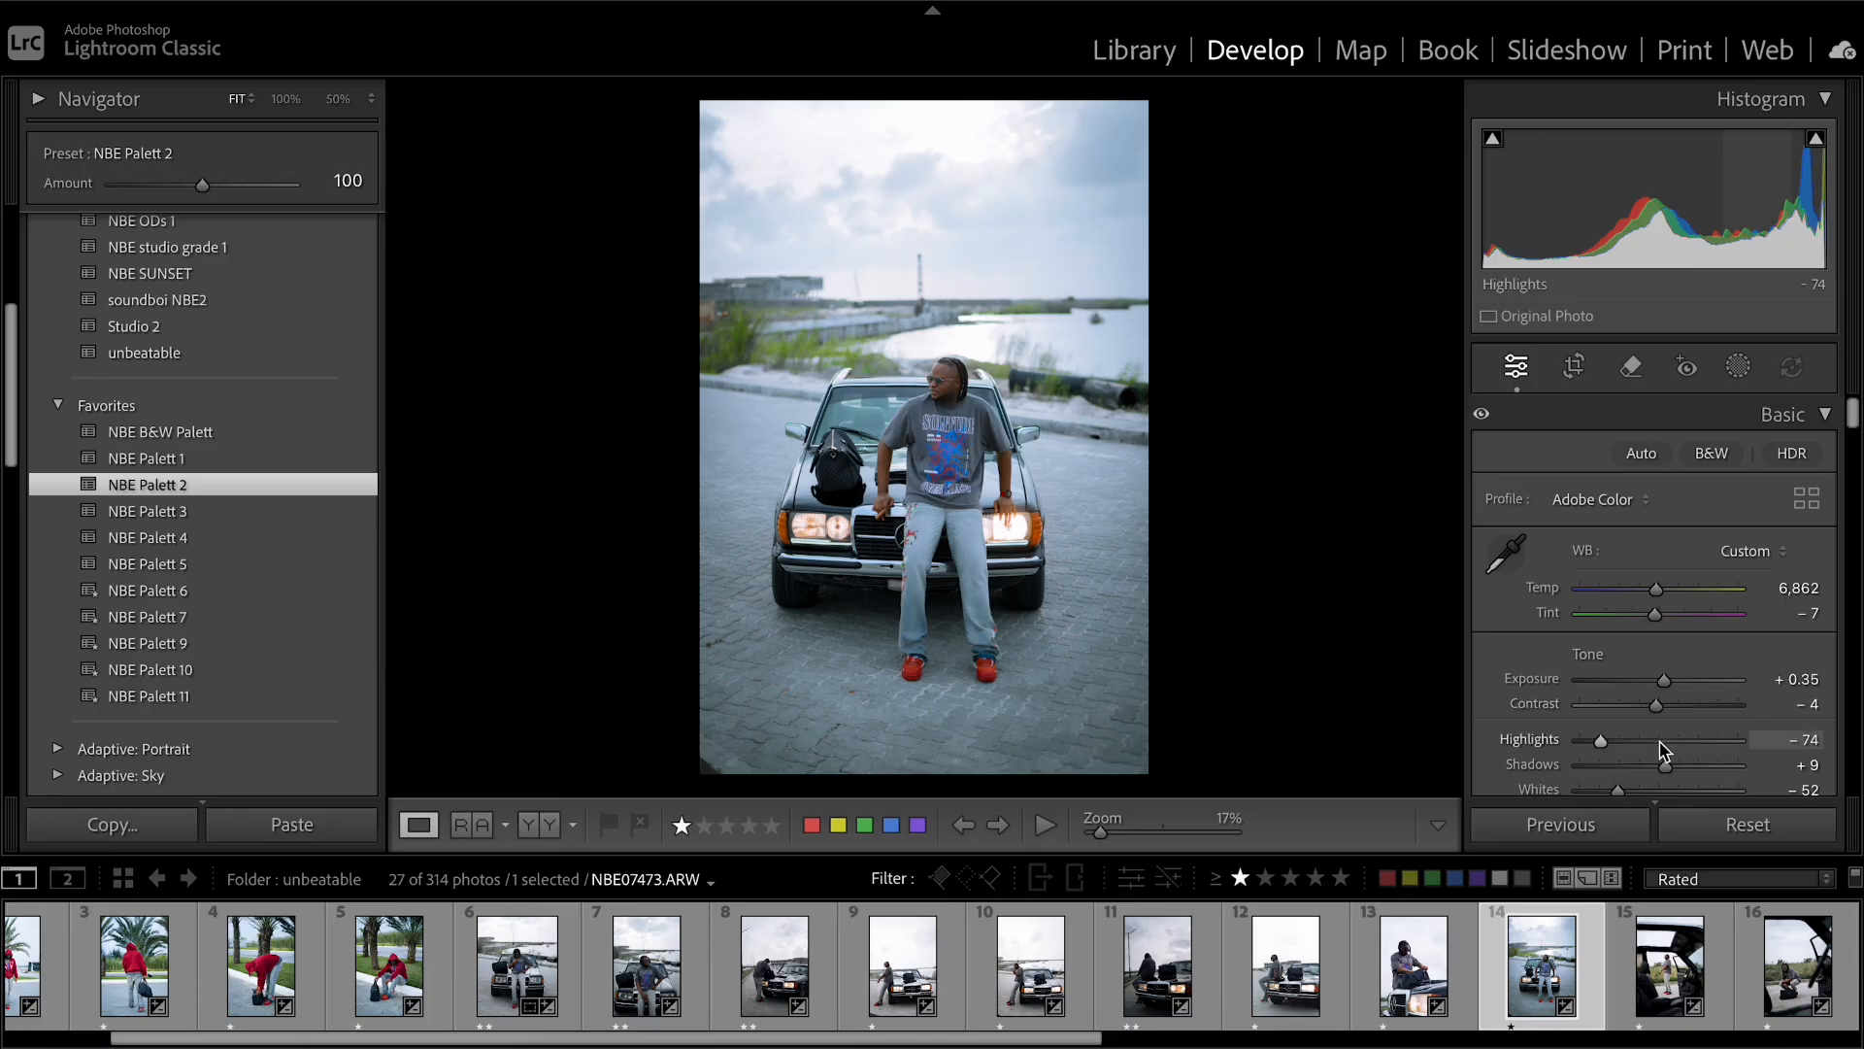
Raise Shadows to +18 and add a tone curve point in the dark tones at input 55, output 55.
scroll(1663, 750, "down", 2)
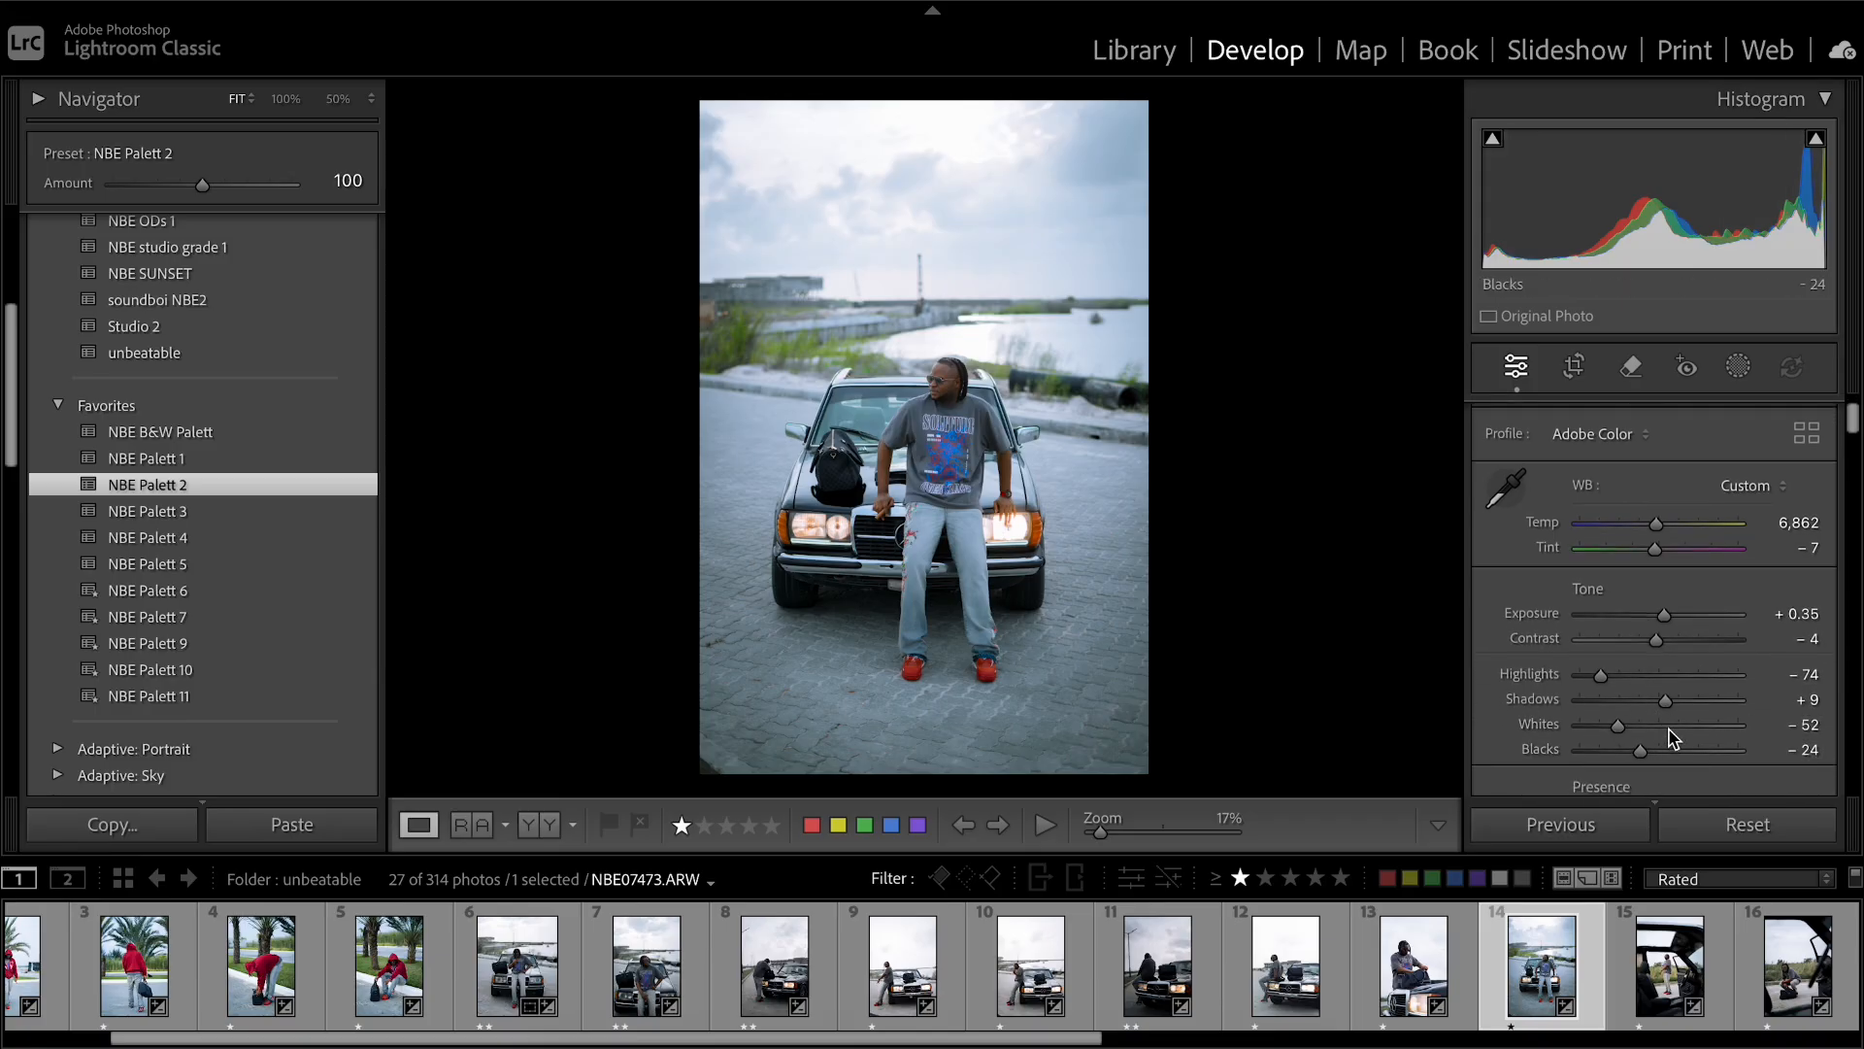
left_click_drag(1665, 697, 1673, 707)
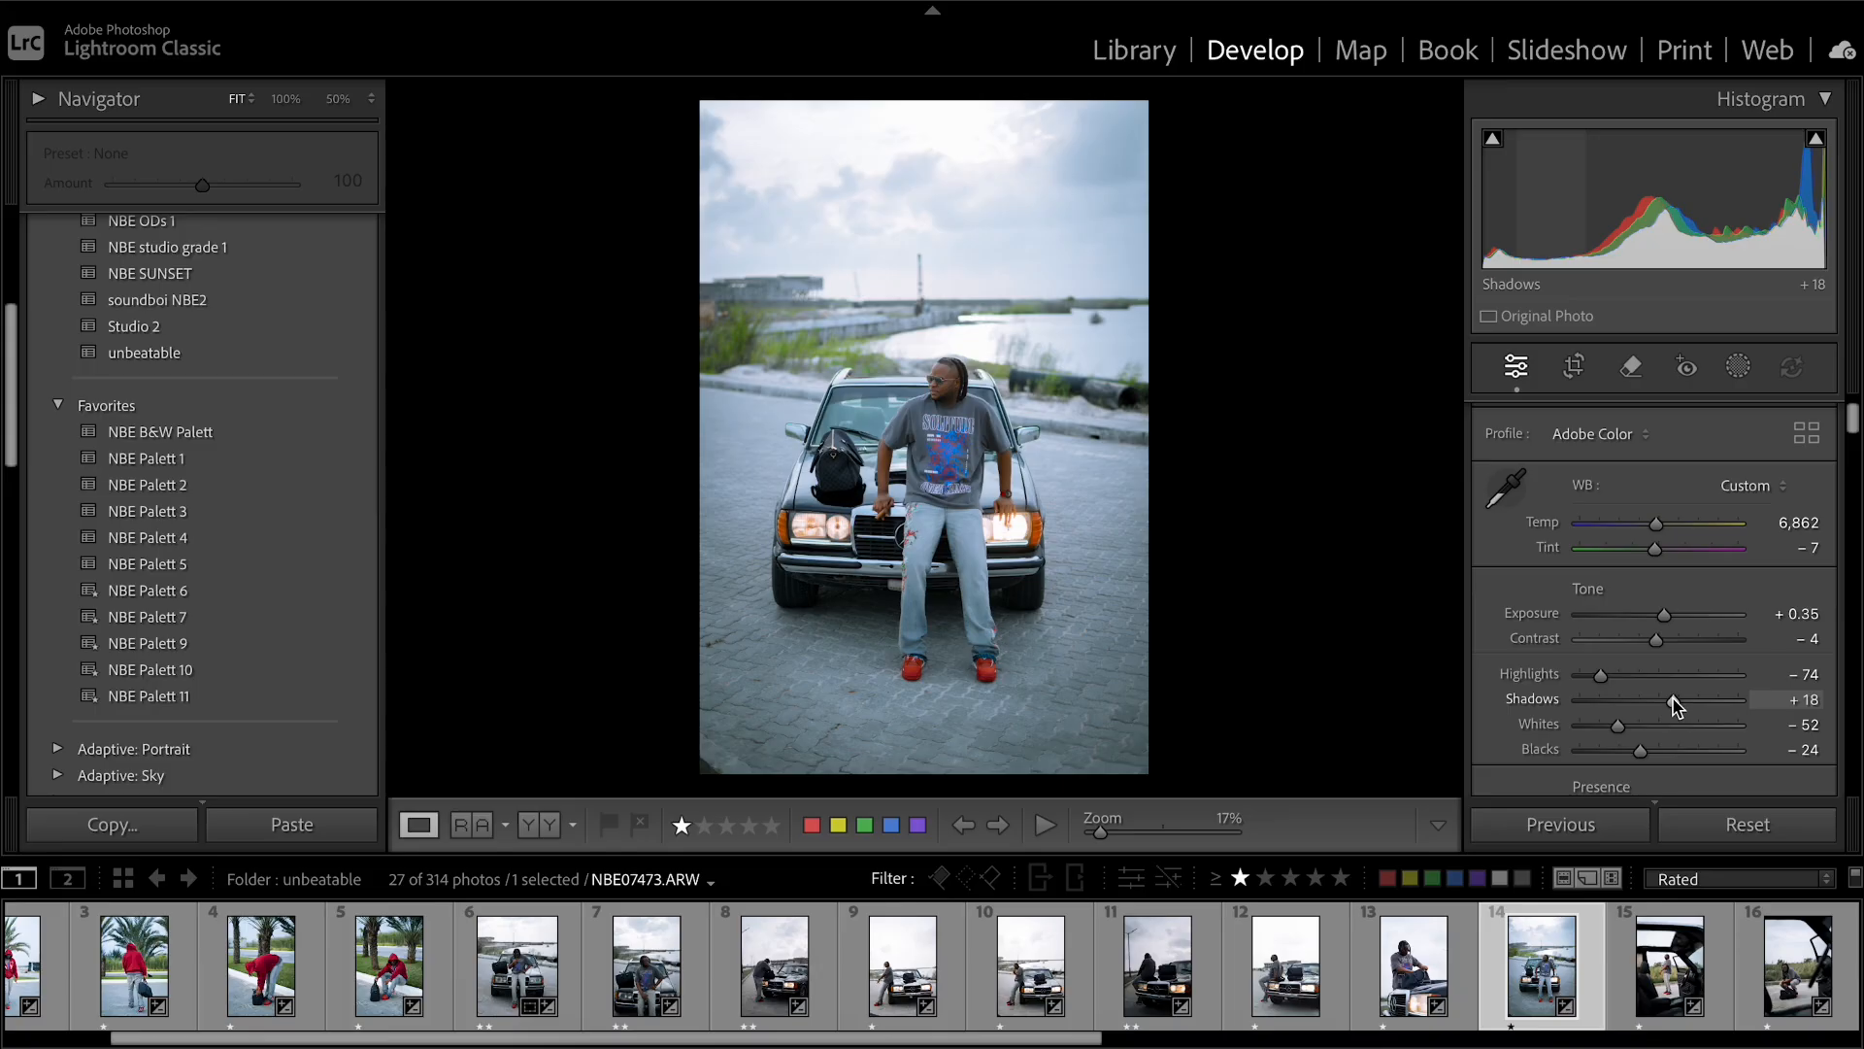
scroll(1684, 755, "down", 3)
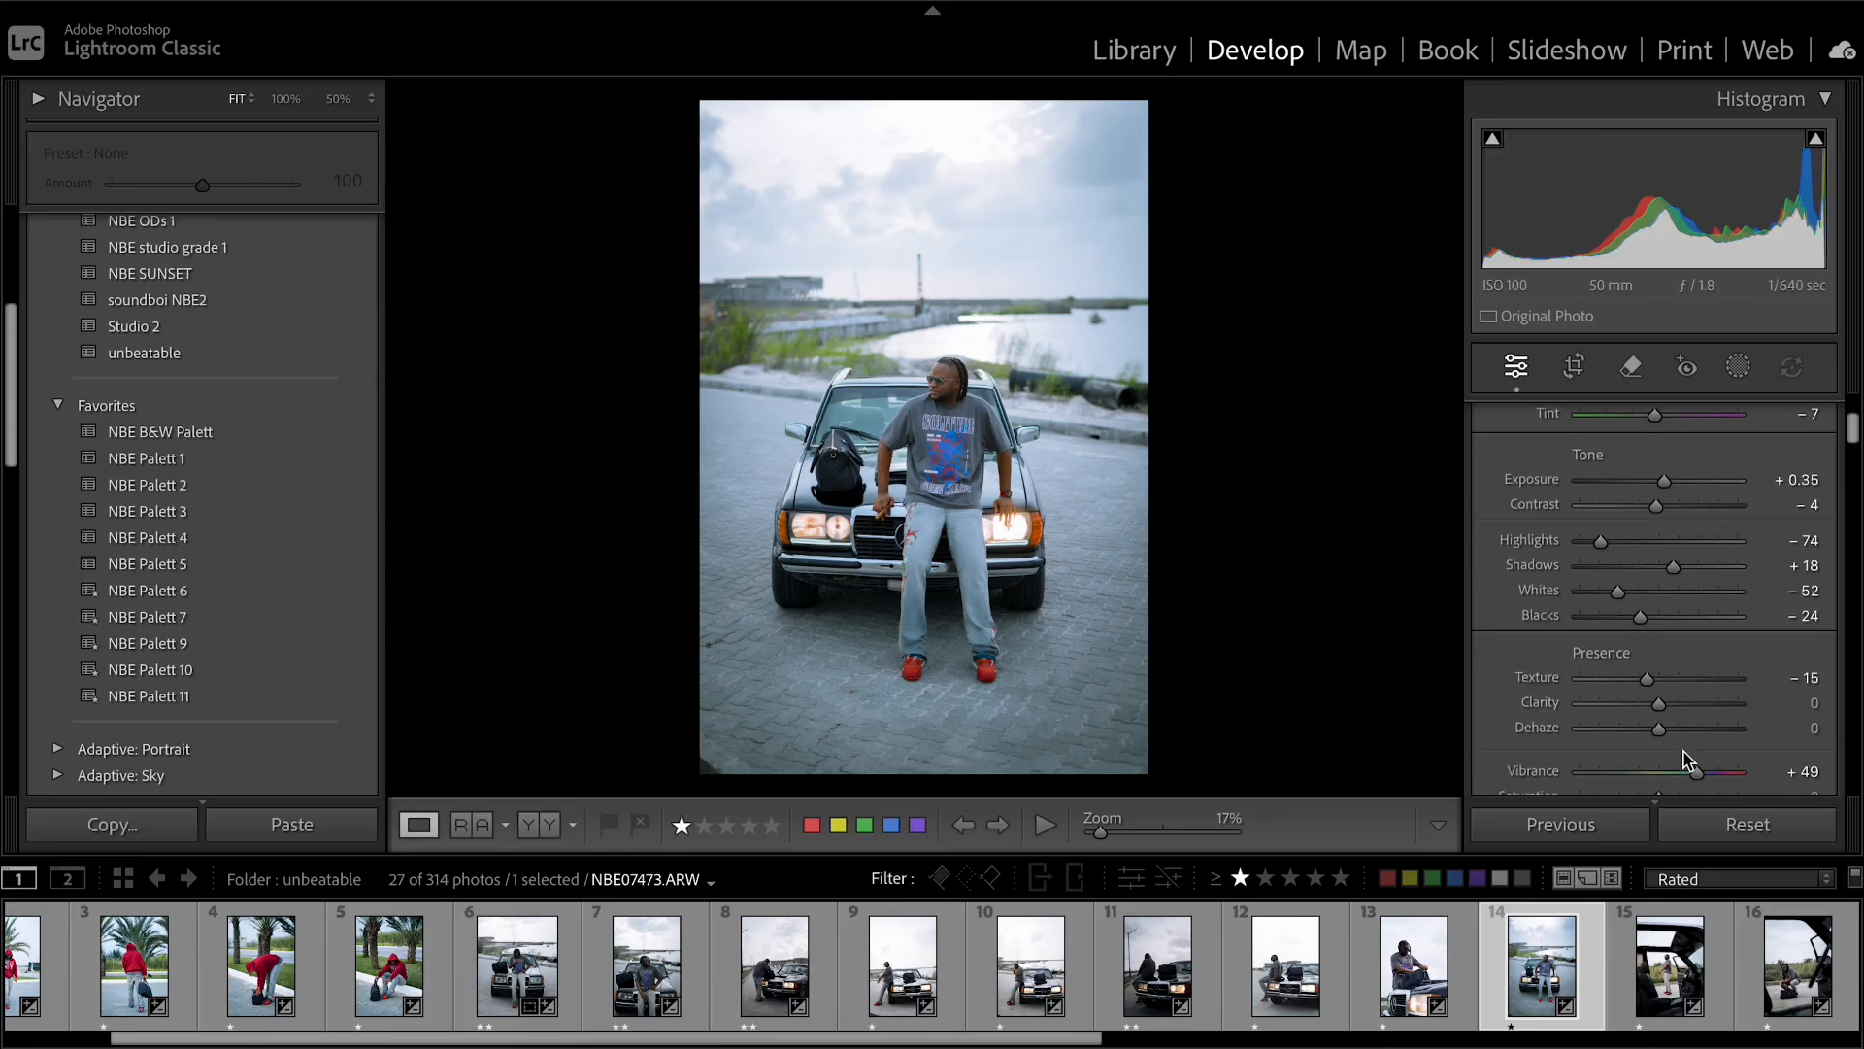
scroll(1686, 757, "down", 4)
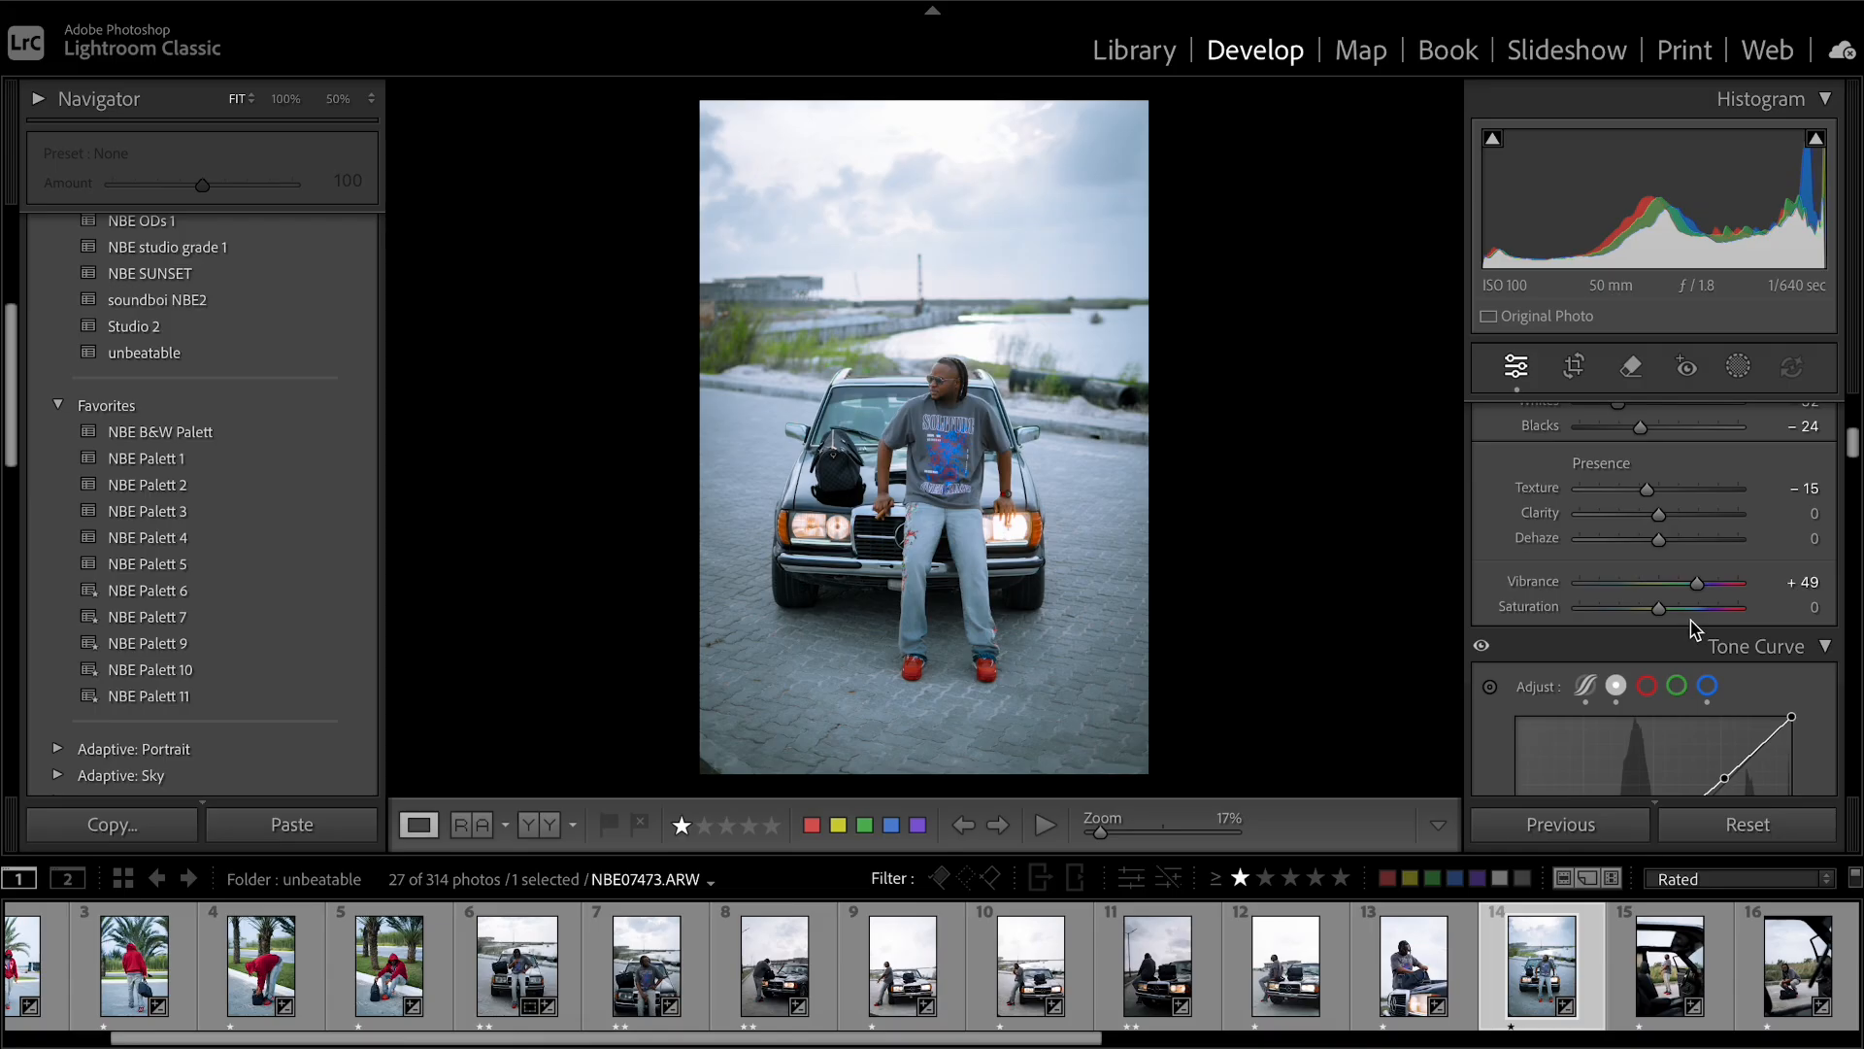
scroll(1691, 629, "down", 5)
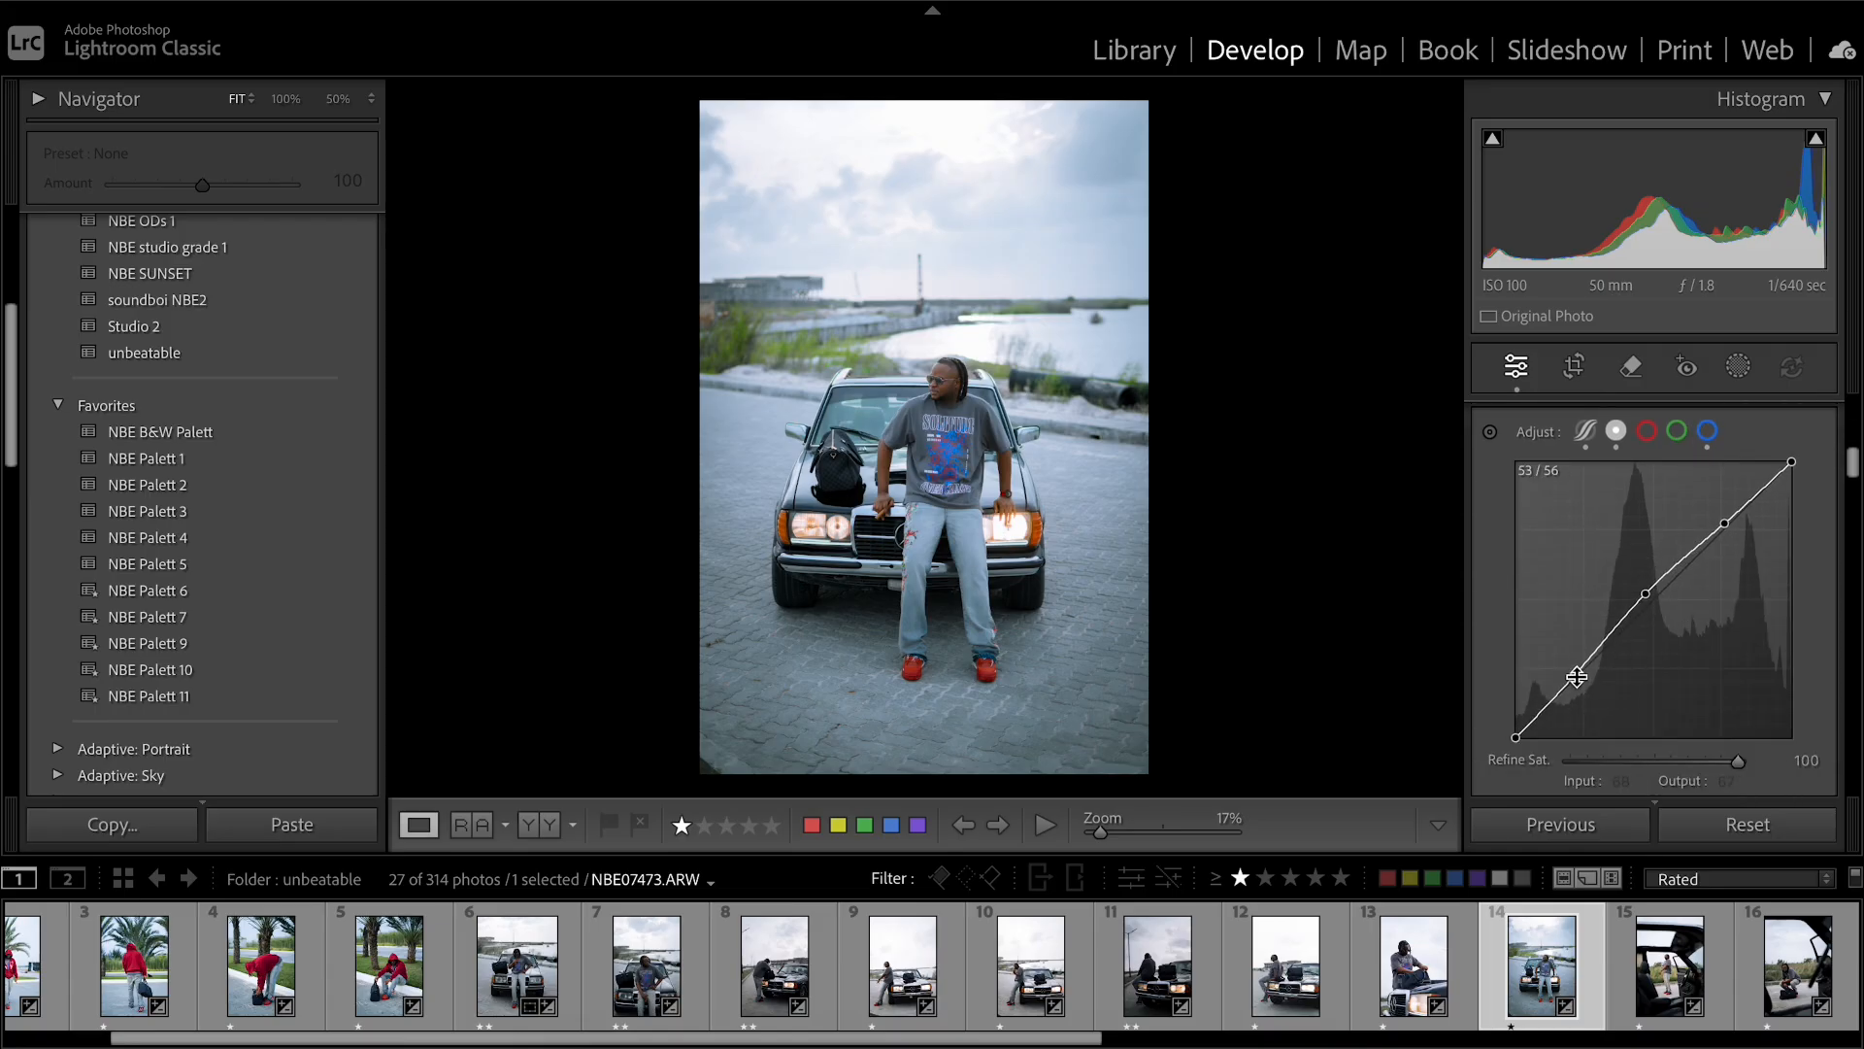
left_click(1573, 676)
left_click_drag(1573, 678, 1576, 679)
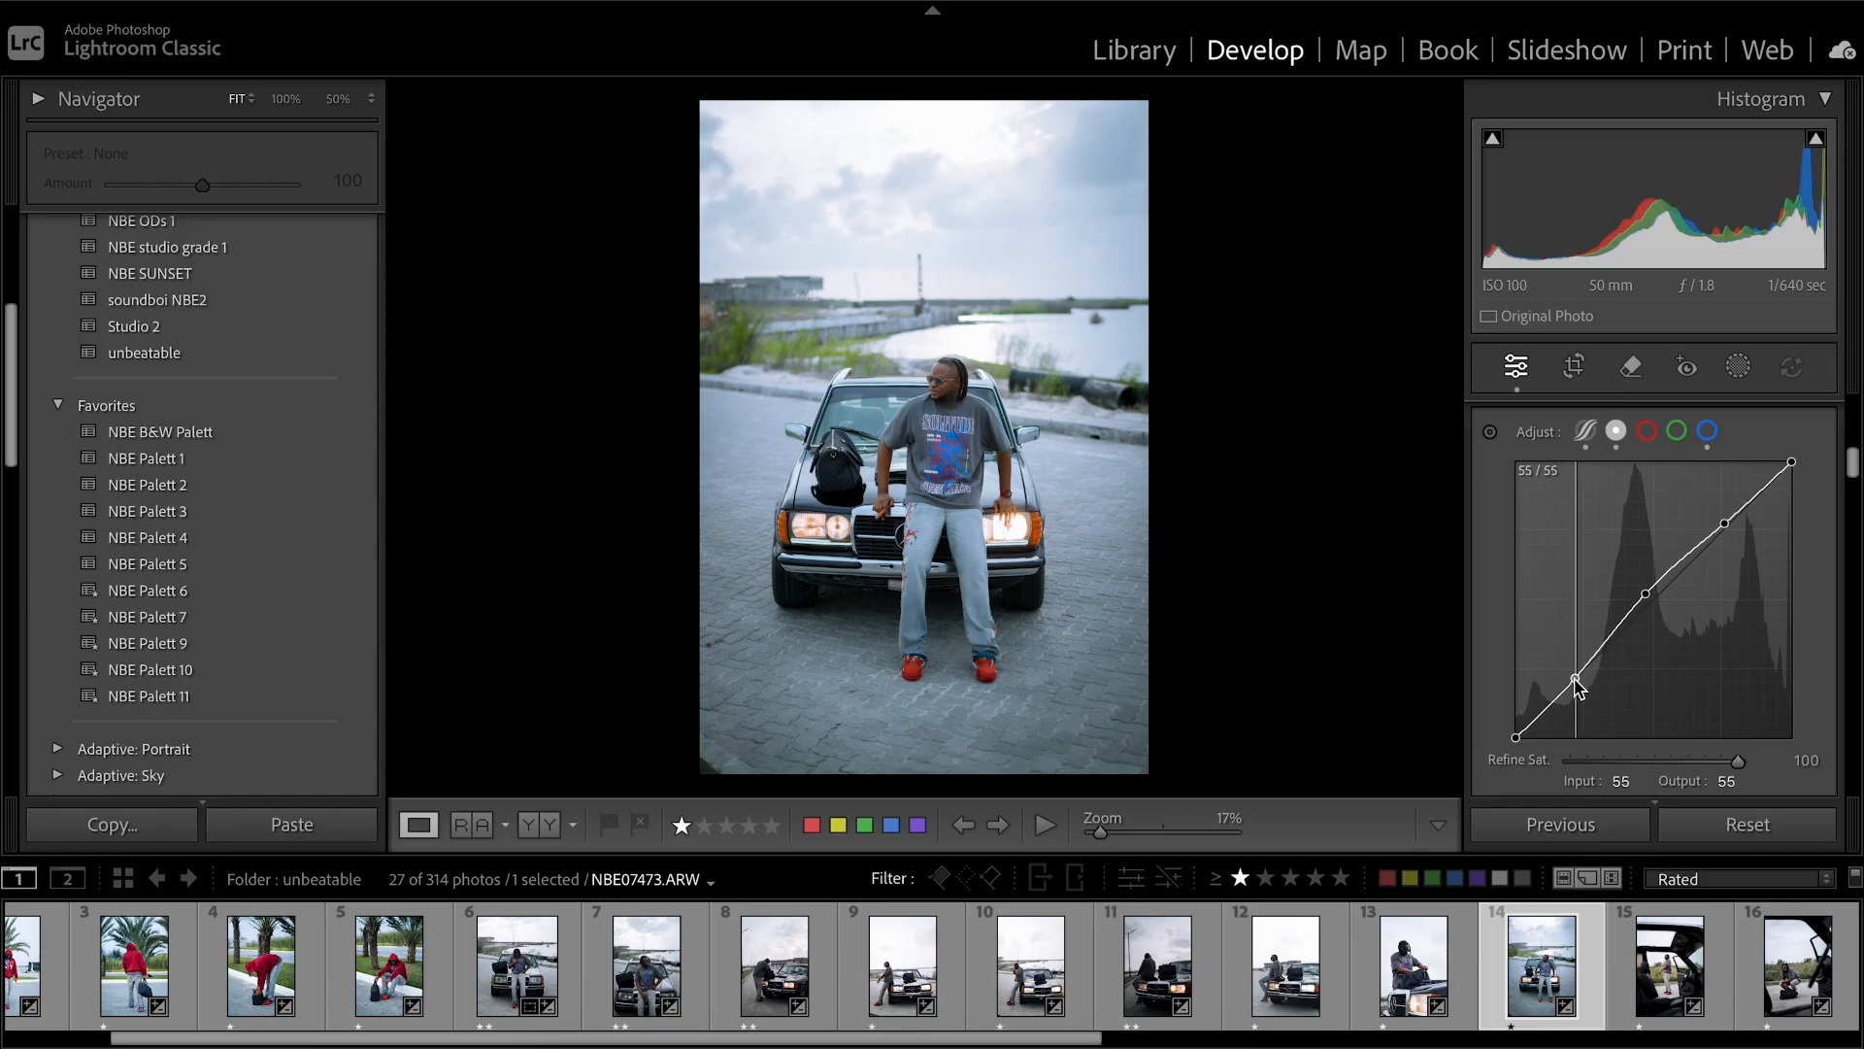
Set the HSL saturation of Yellow to -43, Orange to +10 and Blue to -28.
scroll(1606, 646, "down", 5)
scroll(1612, 646, "down", 4)
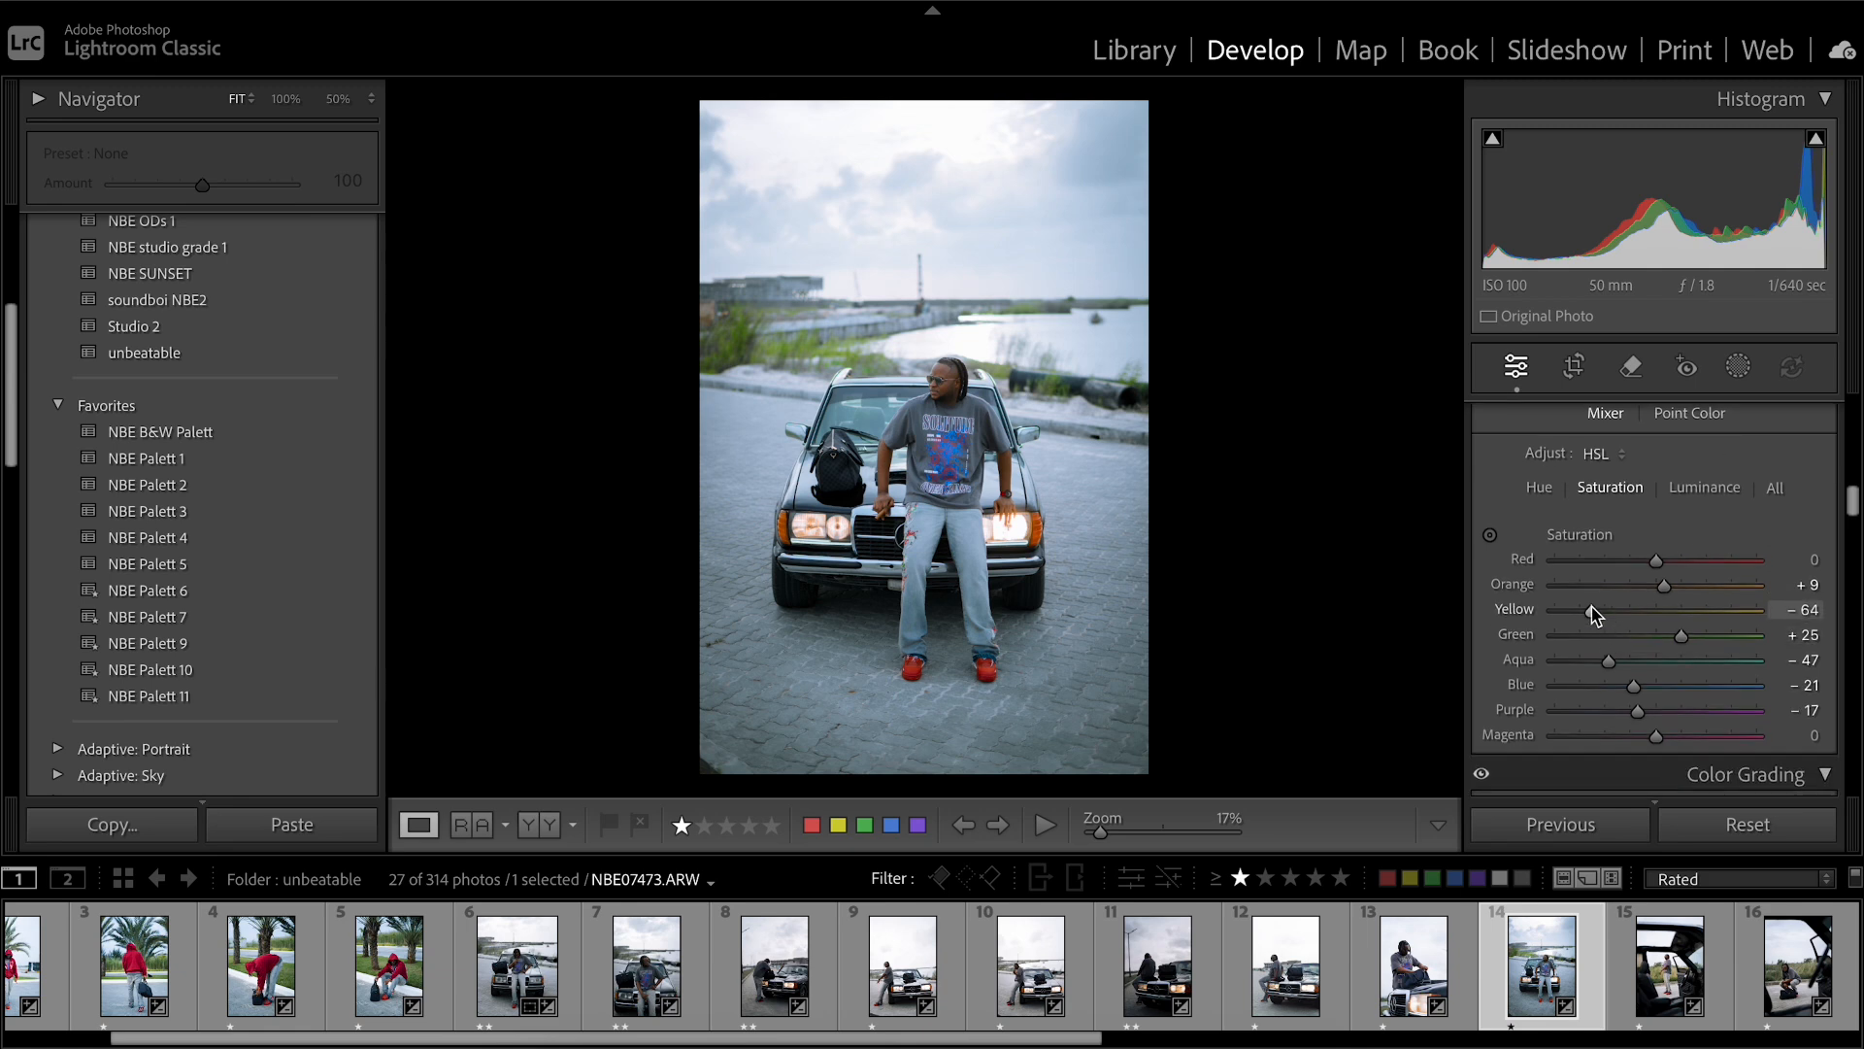
double_click(1593, 611)
left_click_drag(1593, 611, 1617, 616)
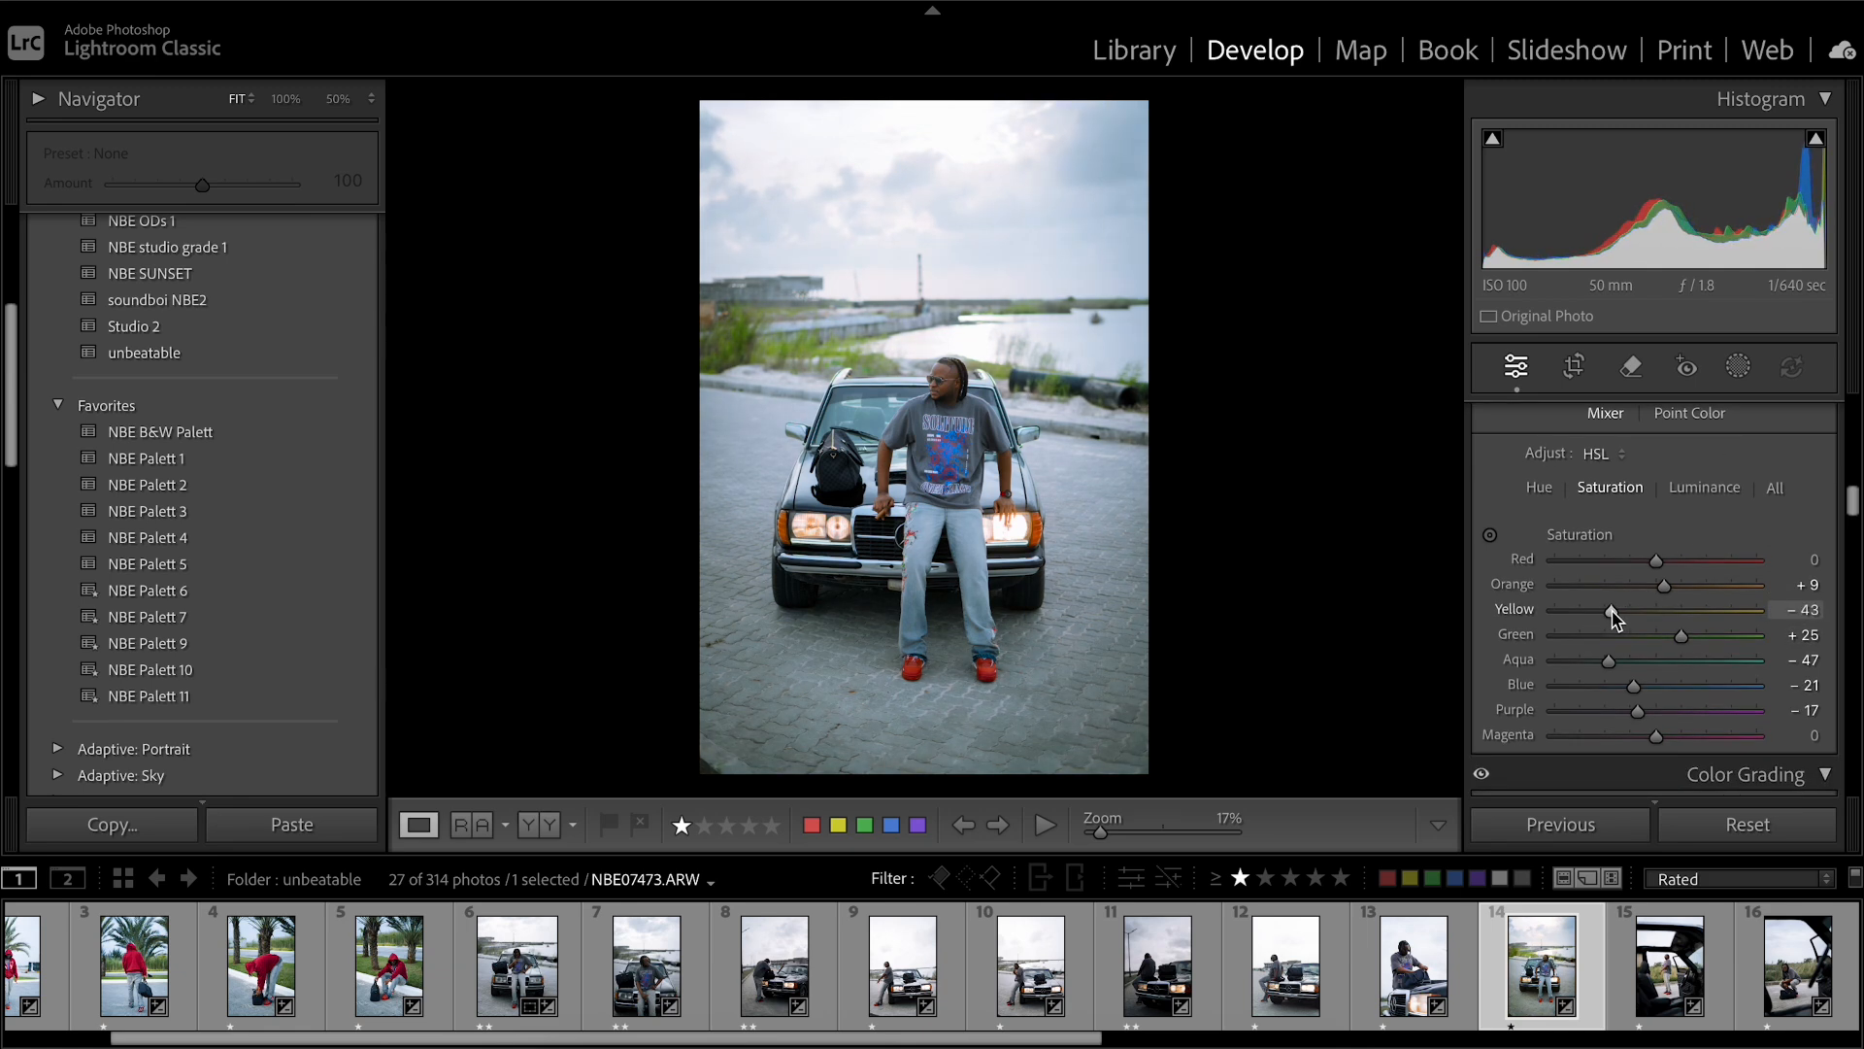
left_click_drag(1665, 586, 1670, 592)
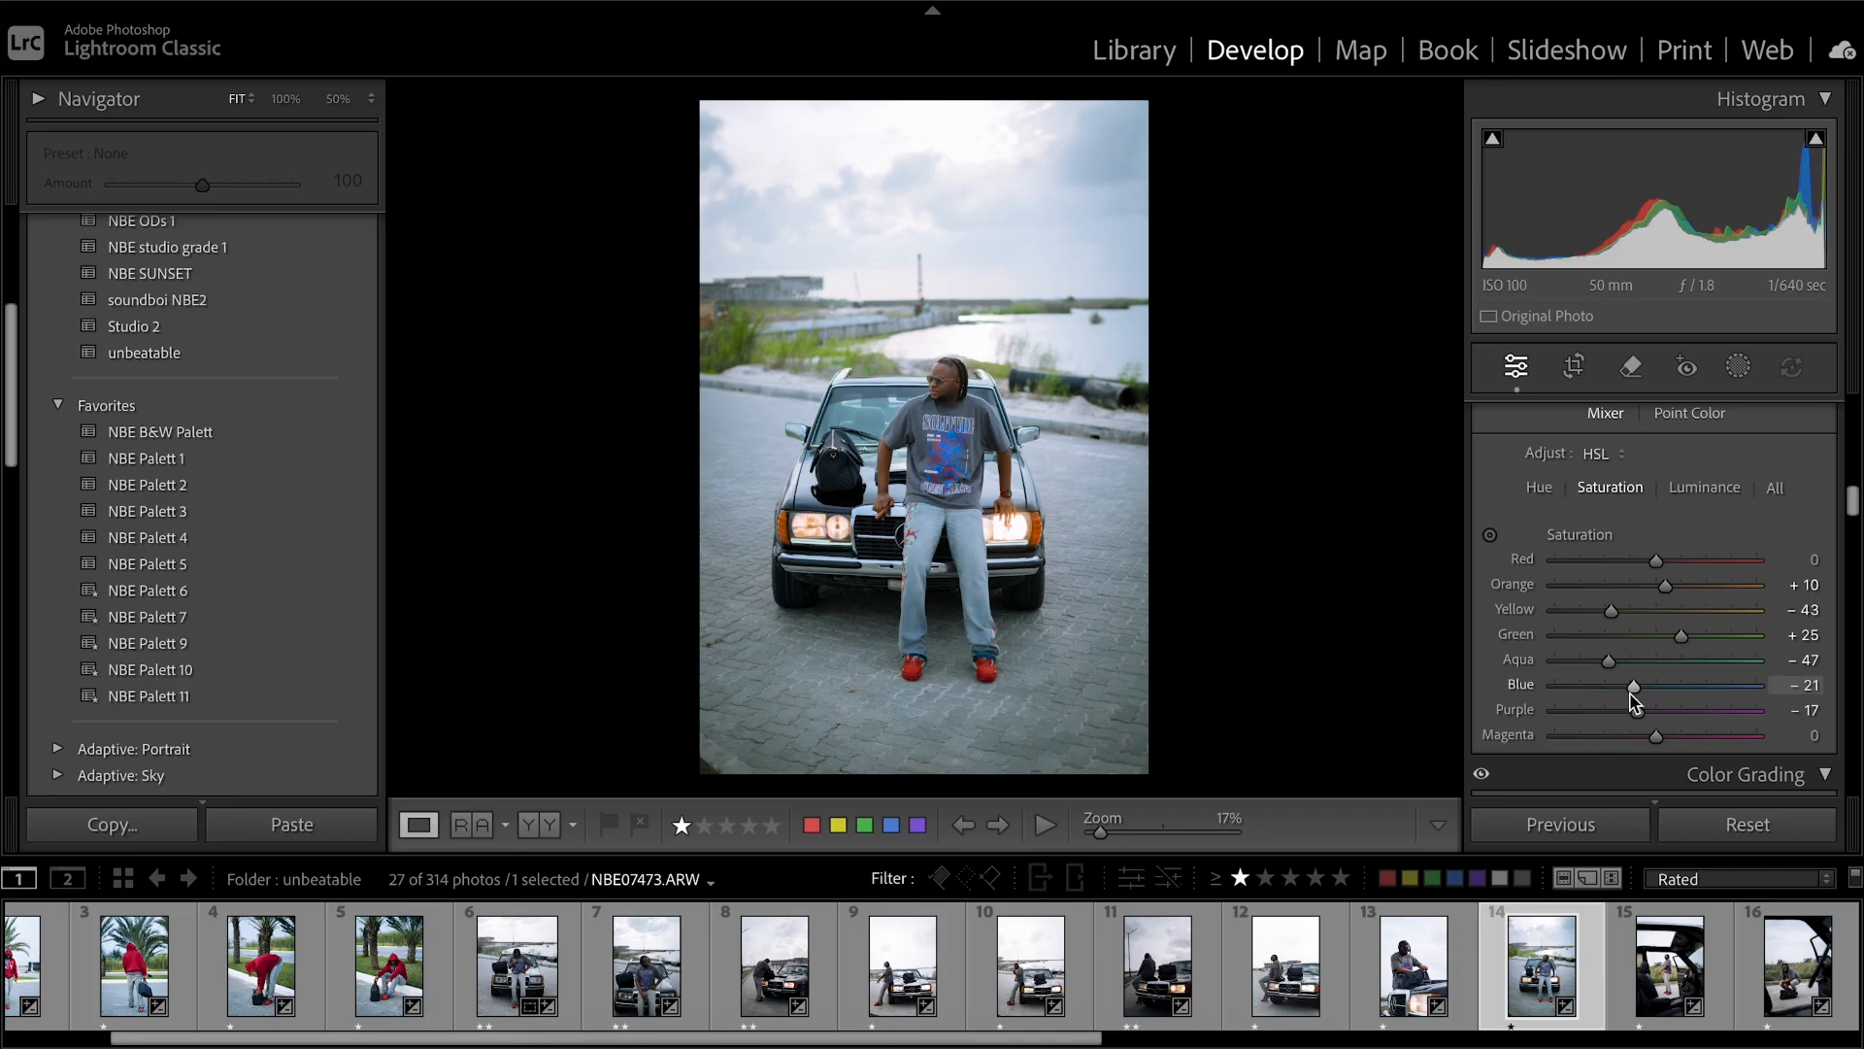
mouse_move(1636, 690)
left_mouse_down()
mouse_move(1717, 695)
mouse_move(1544, 698)
mouse_move(1840, 731)
mouse_move(1624, 708)
left_mouse_up()
Set the HSL luminance of Yellow to -22 and Orange to +7.
scroll(1724, 505, "down", 2)
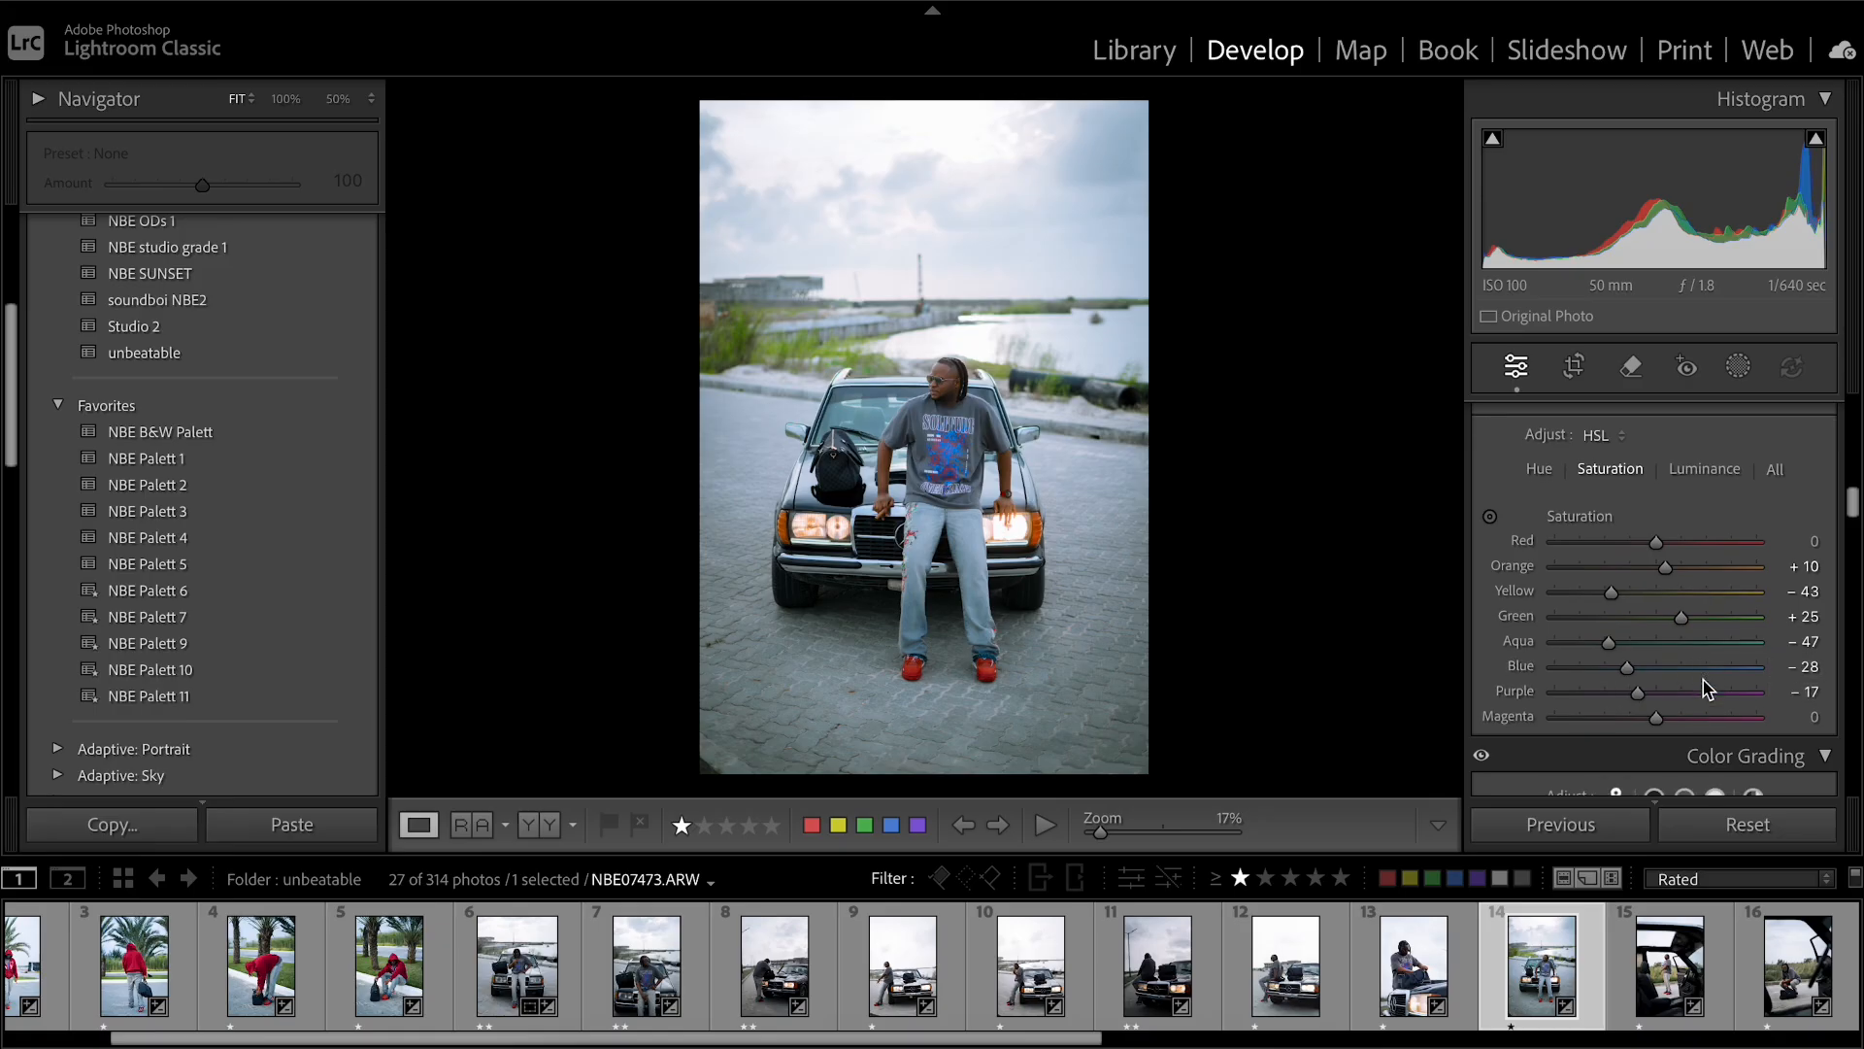
left_click(1711, 447)
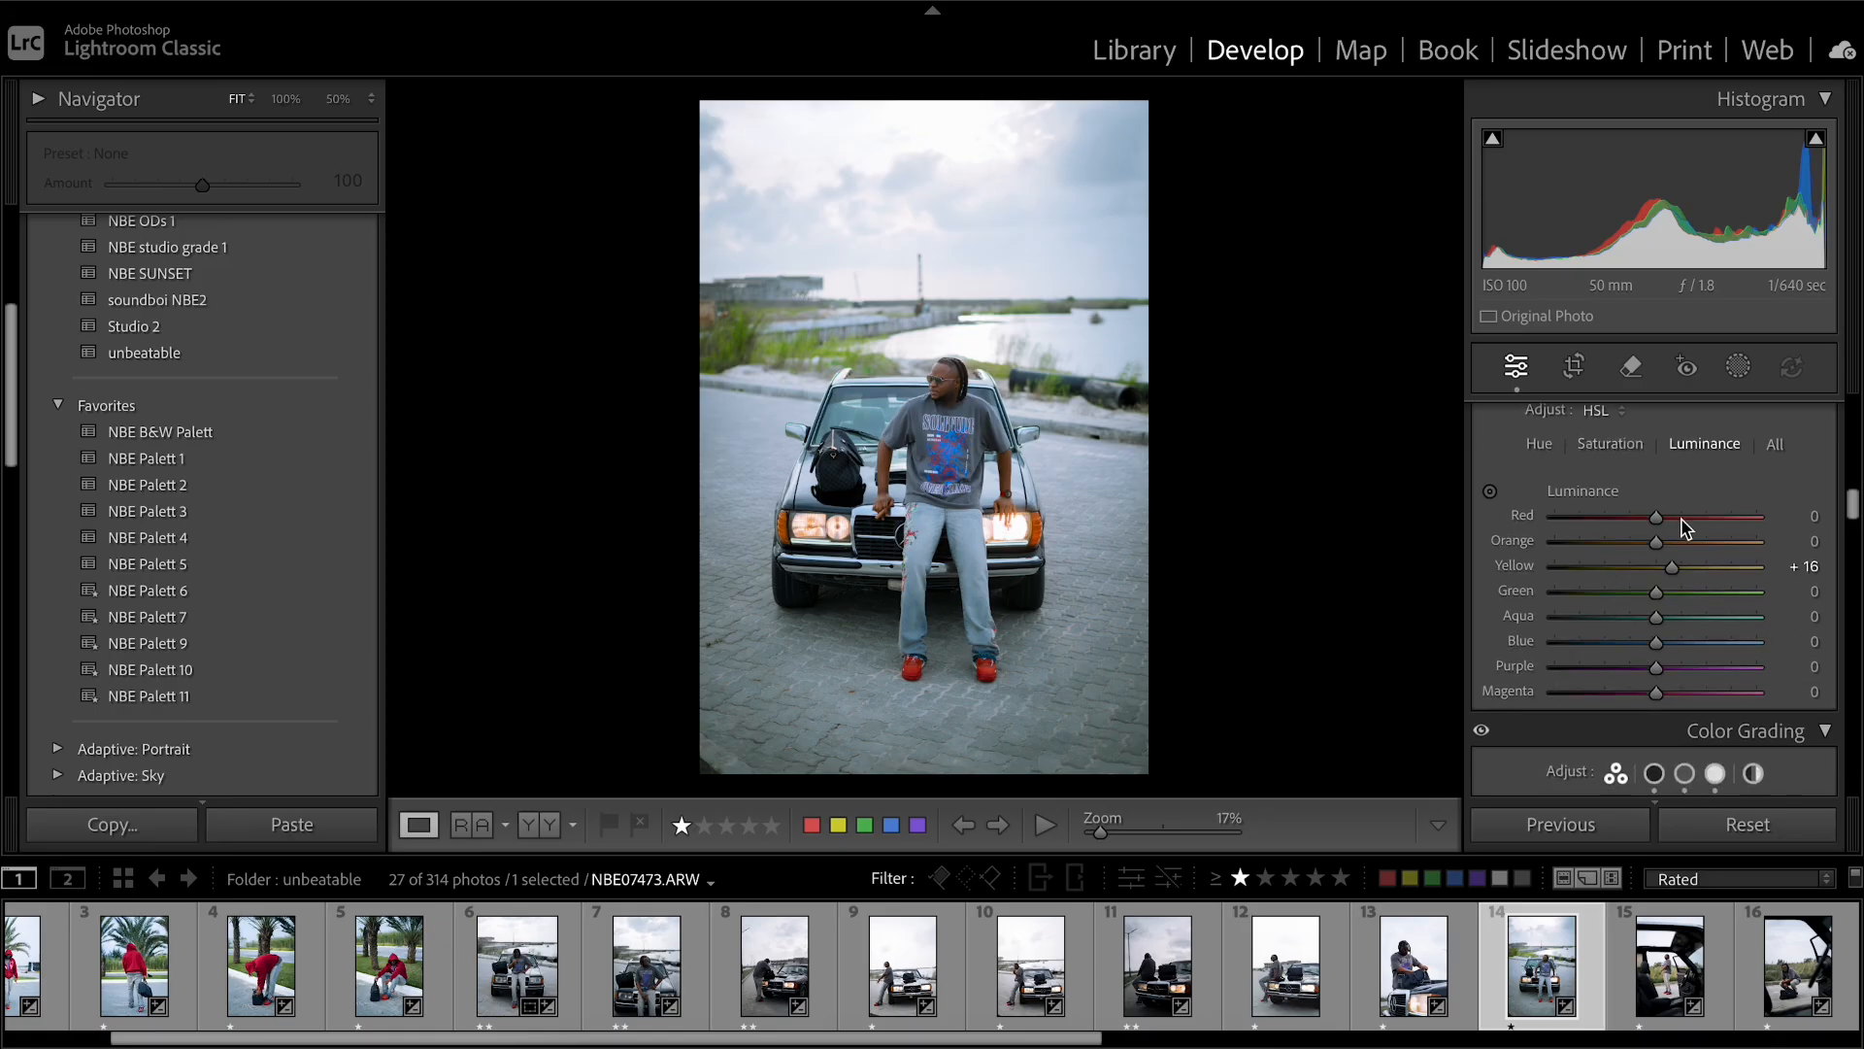
mouse_move(1669, 570)
left_mouse_down()
mouse_move(1756, 581)
mouse_move(1611, 604)
mouse_move(1782, 617)
mouse_move(1629, 603)
mouse_move(1681, 549)
mouse_move(1663, 541)
left_mouse_up()
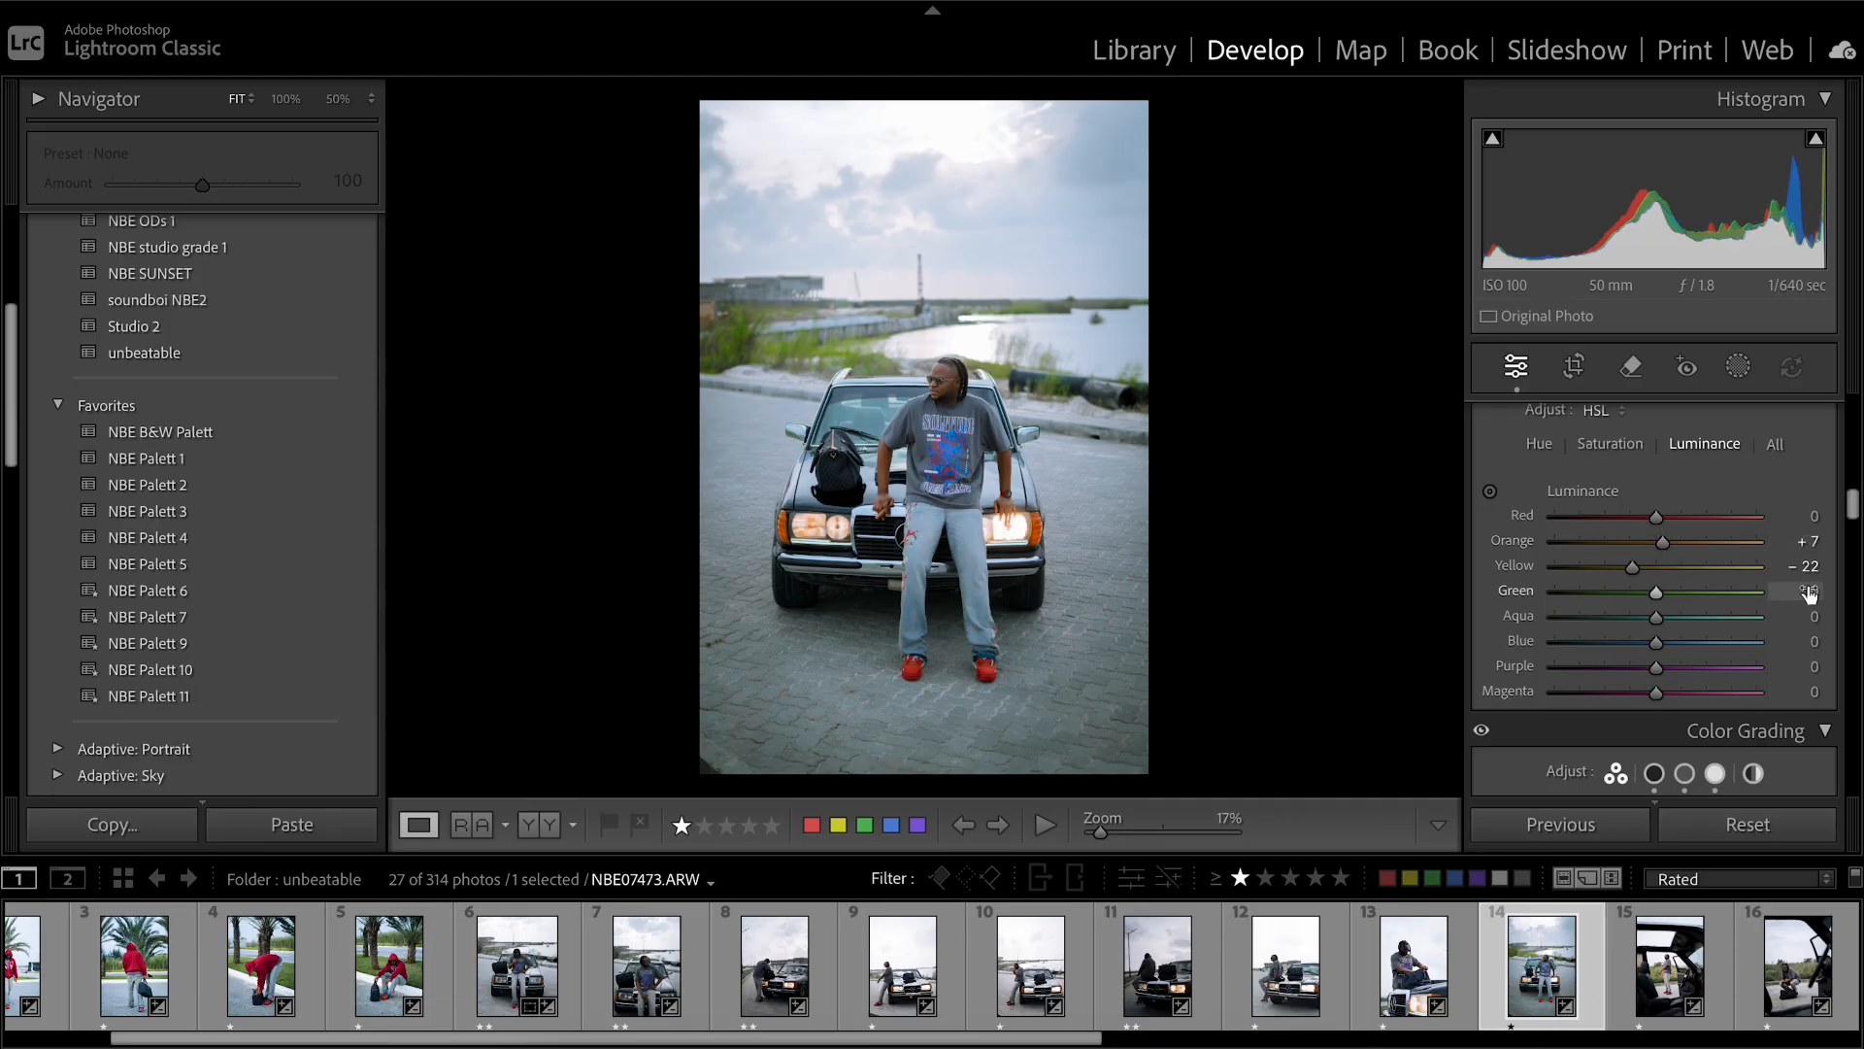
Fine-tune the Color Grading hues for the highlights and the shadows, with the shadows hue at 206.
scroll(1731, 507, "down", 6)
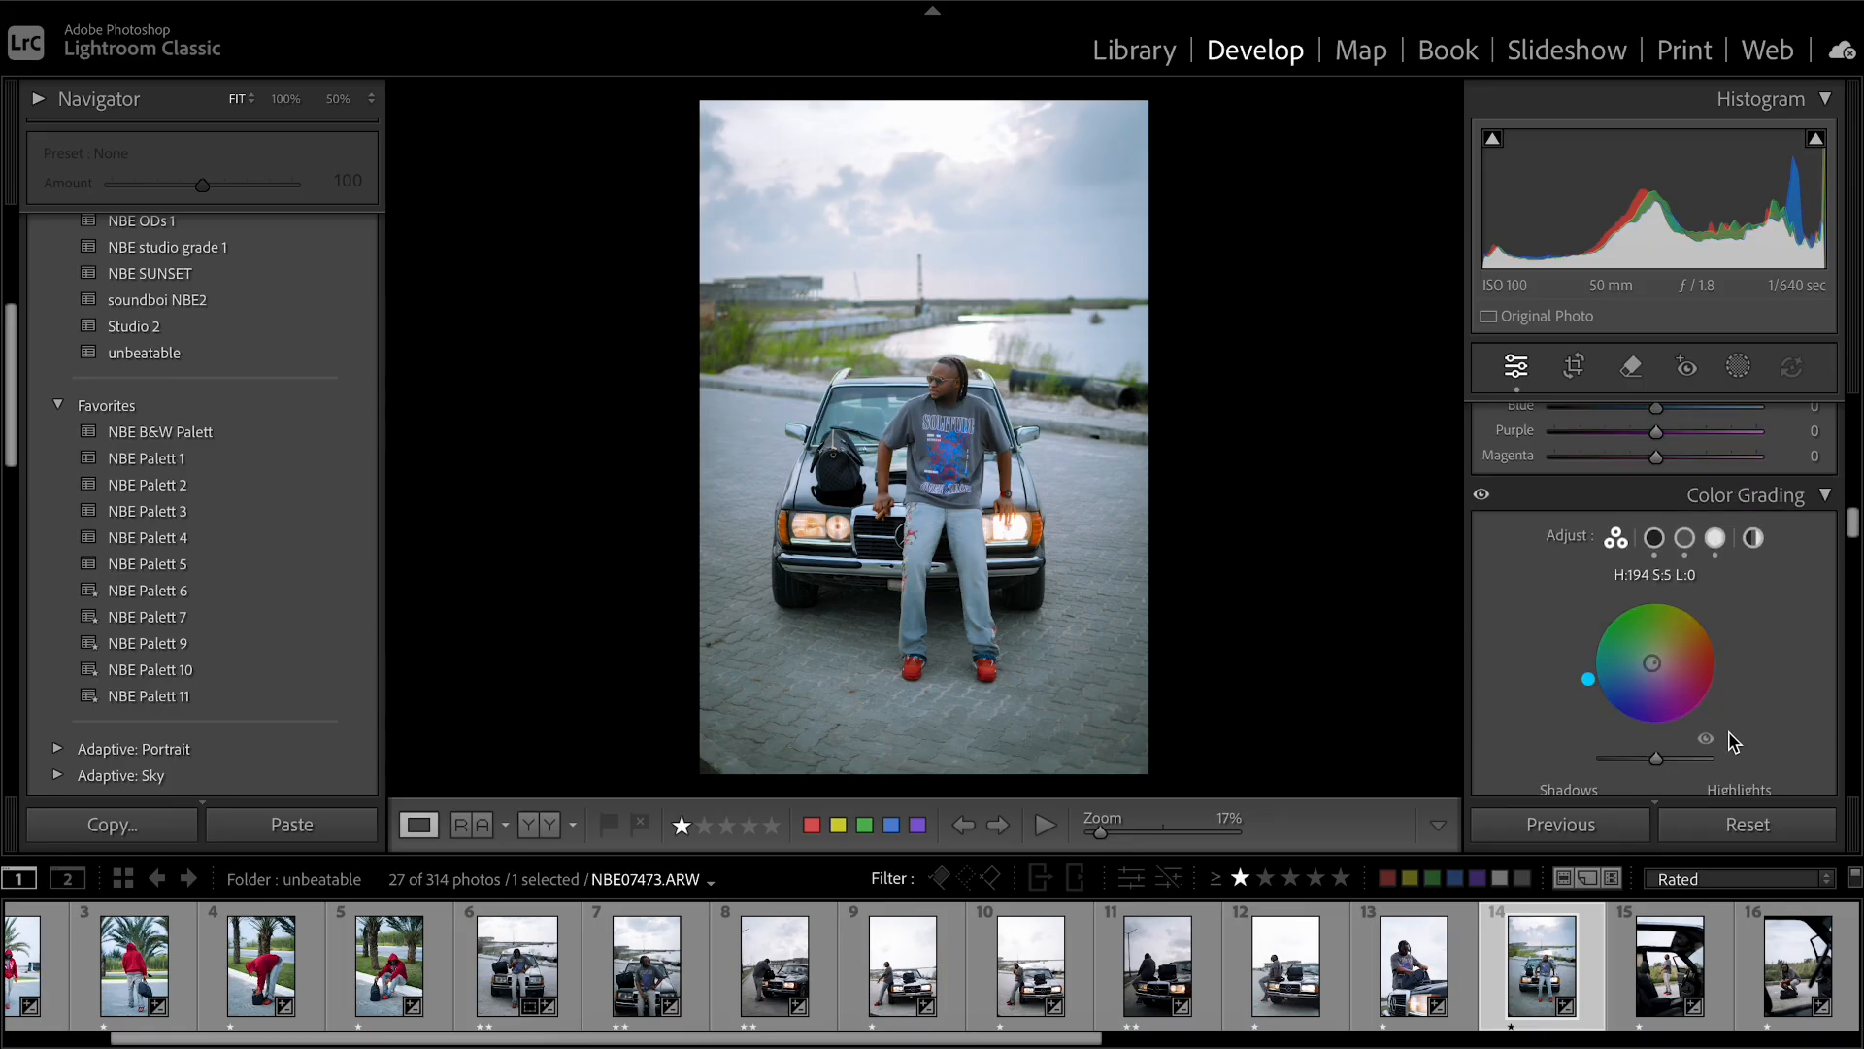
scroll(1762, 697, "down", 1)
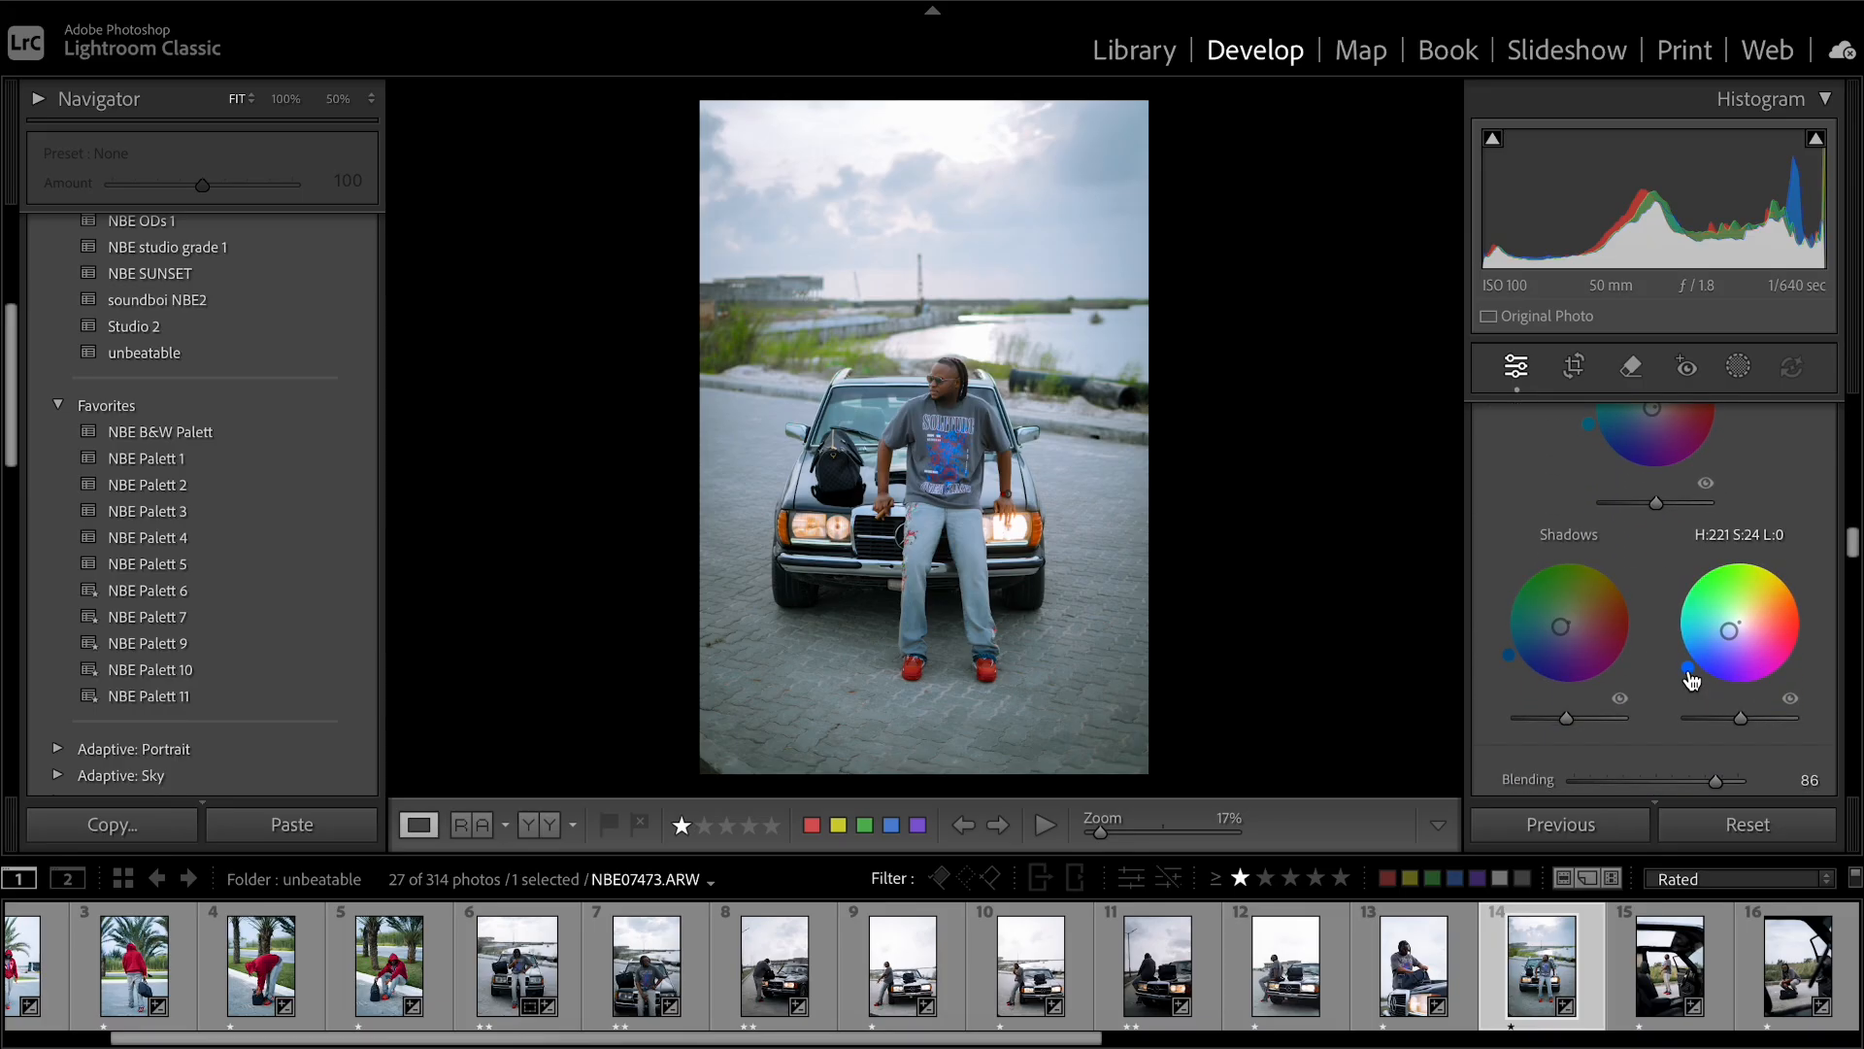
left_click_drag(1689, 668, 1690, 669)
left_click_drag(1508, 653, 1504, 647)
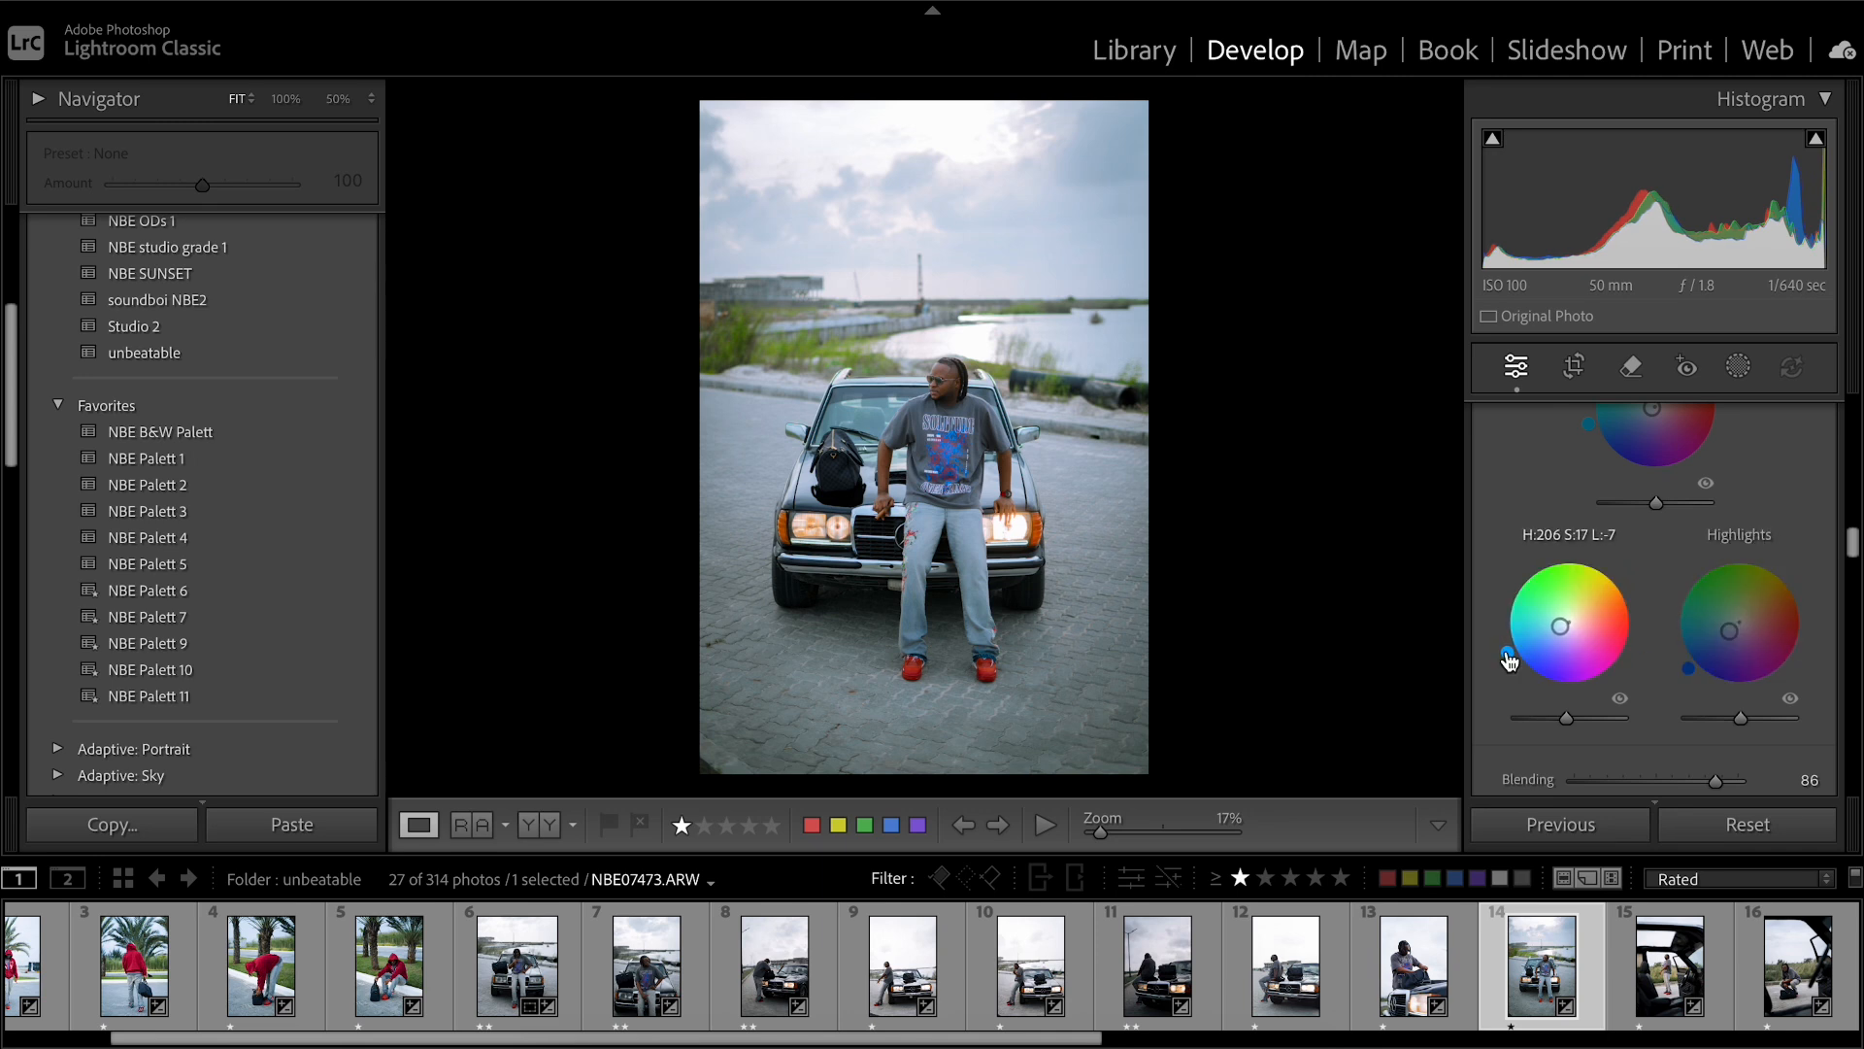
Review the remaining develop settings, from Lens Corrections, Transform and Lens Blur through Grain to Calibration.
scroll(1641, 757, "down", 10)
scroll(1639, 757, "down", 6)
scroll(1641, 758, "down", 5)
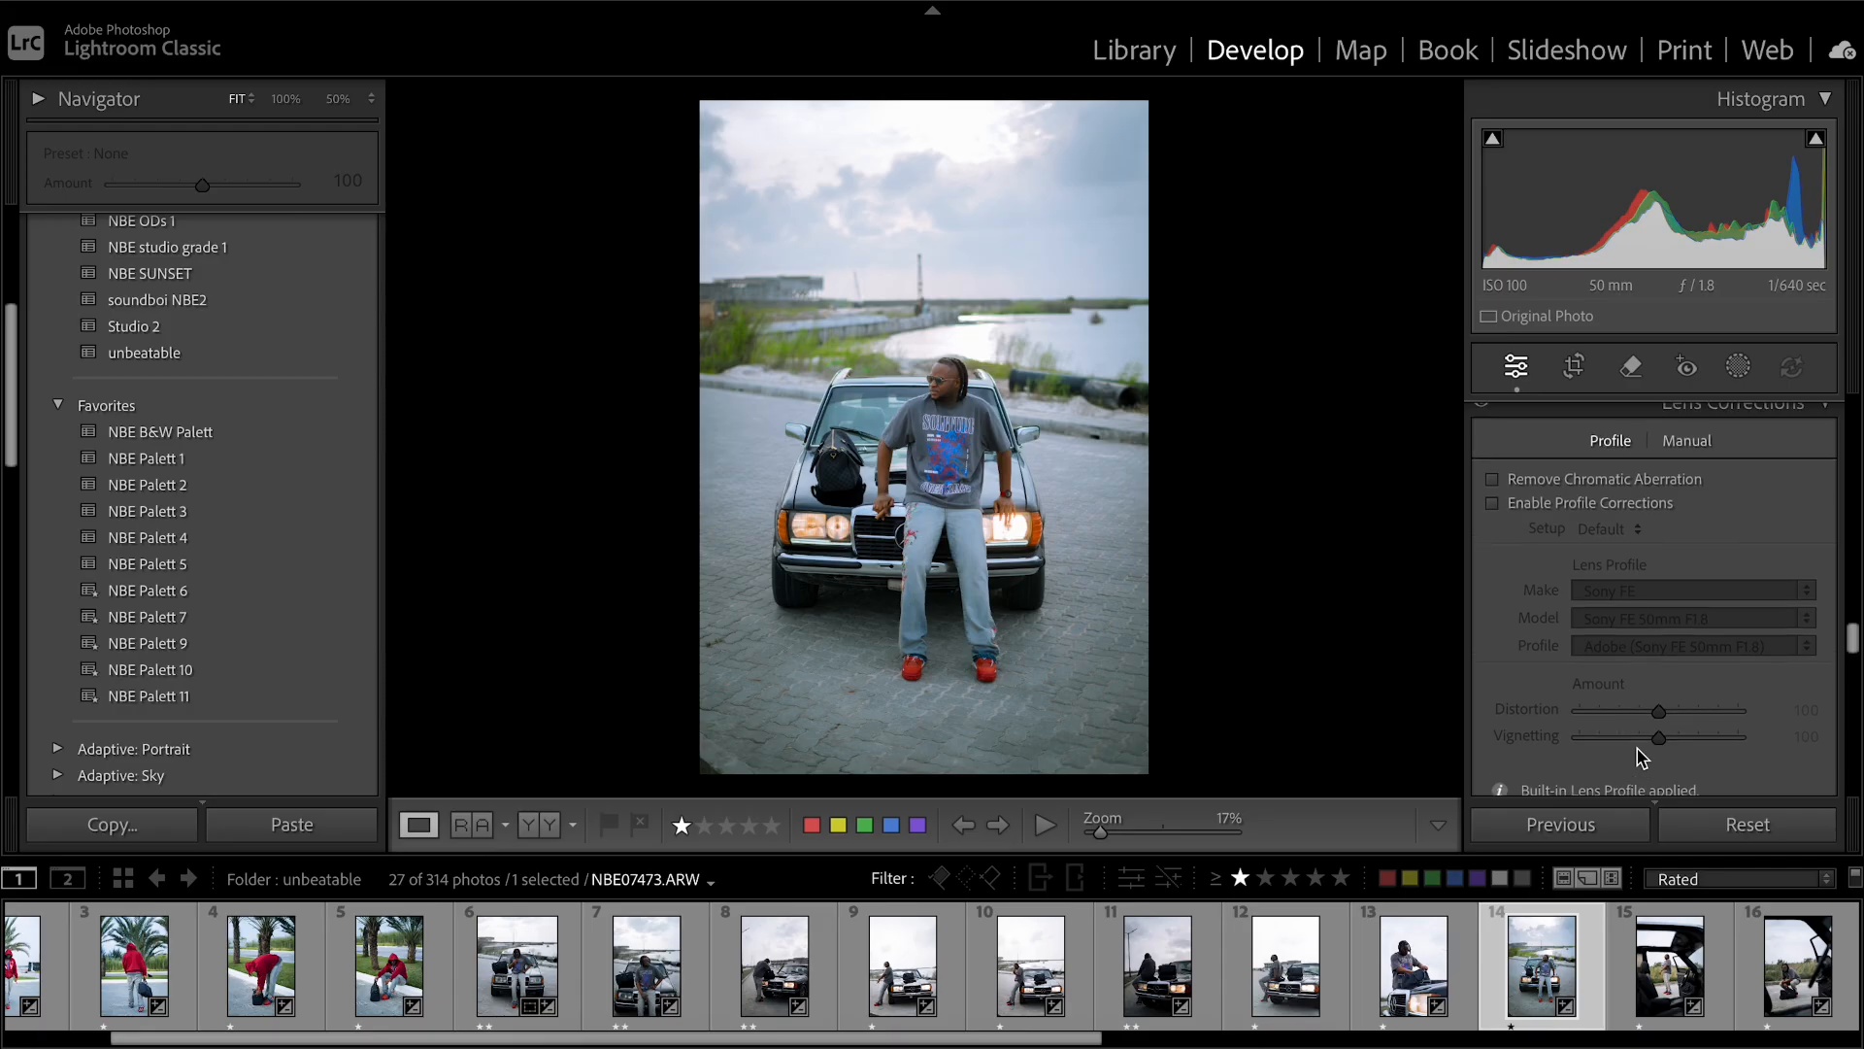
scroll(1641, 758, "down", 5)
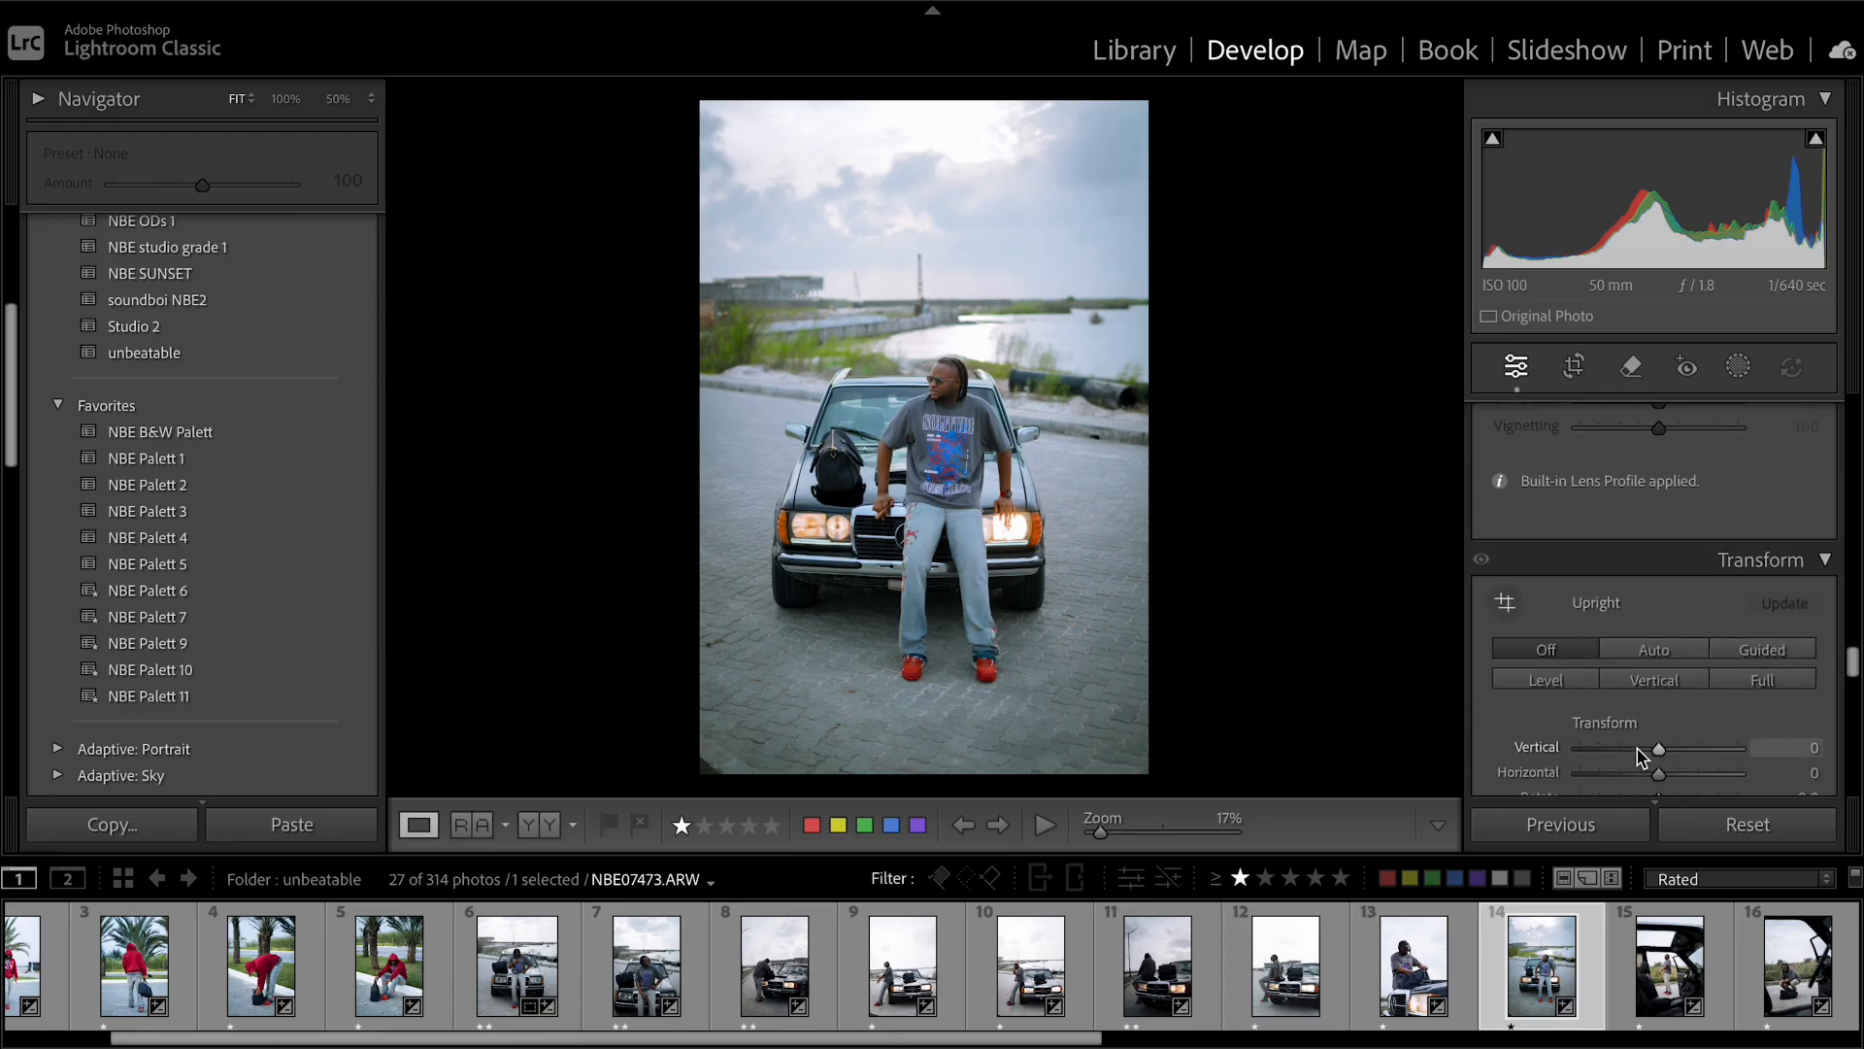
scroll(1641, 757, "down", 8)
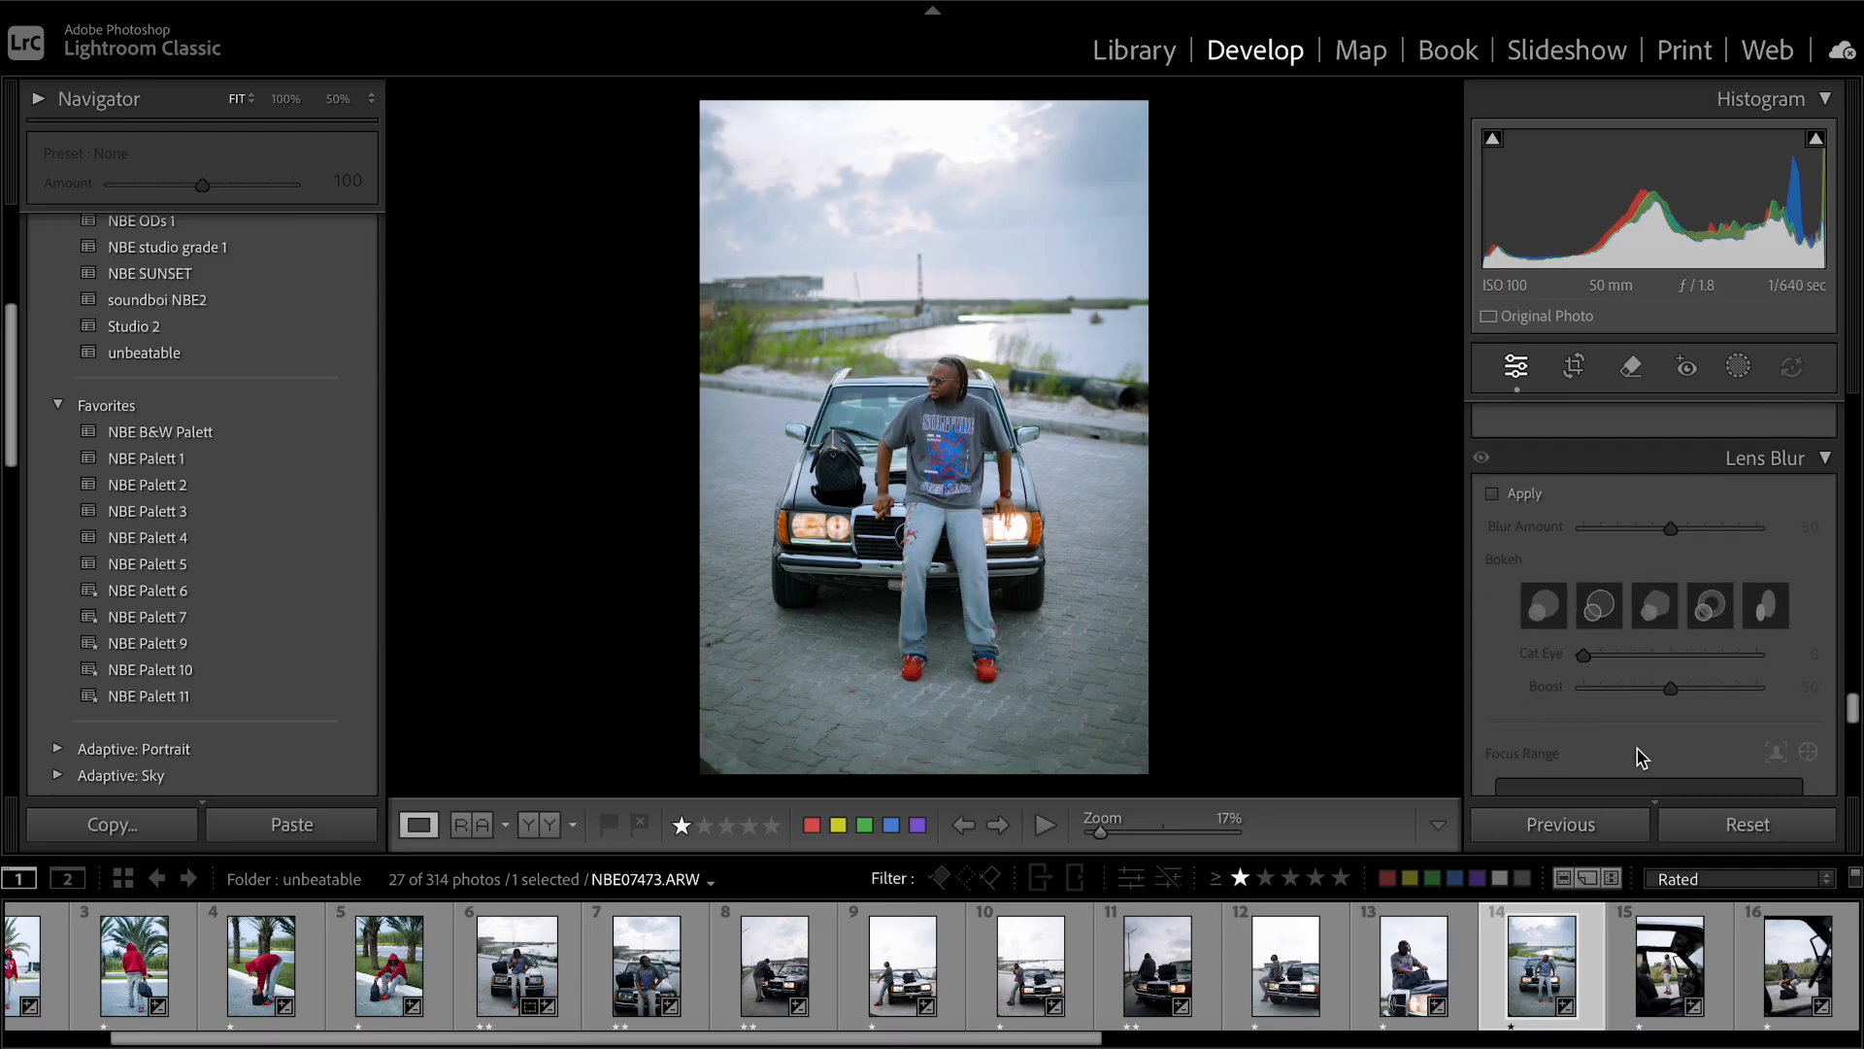
scroll(1639, 755, "down", 10)
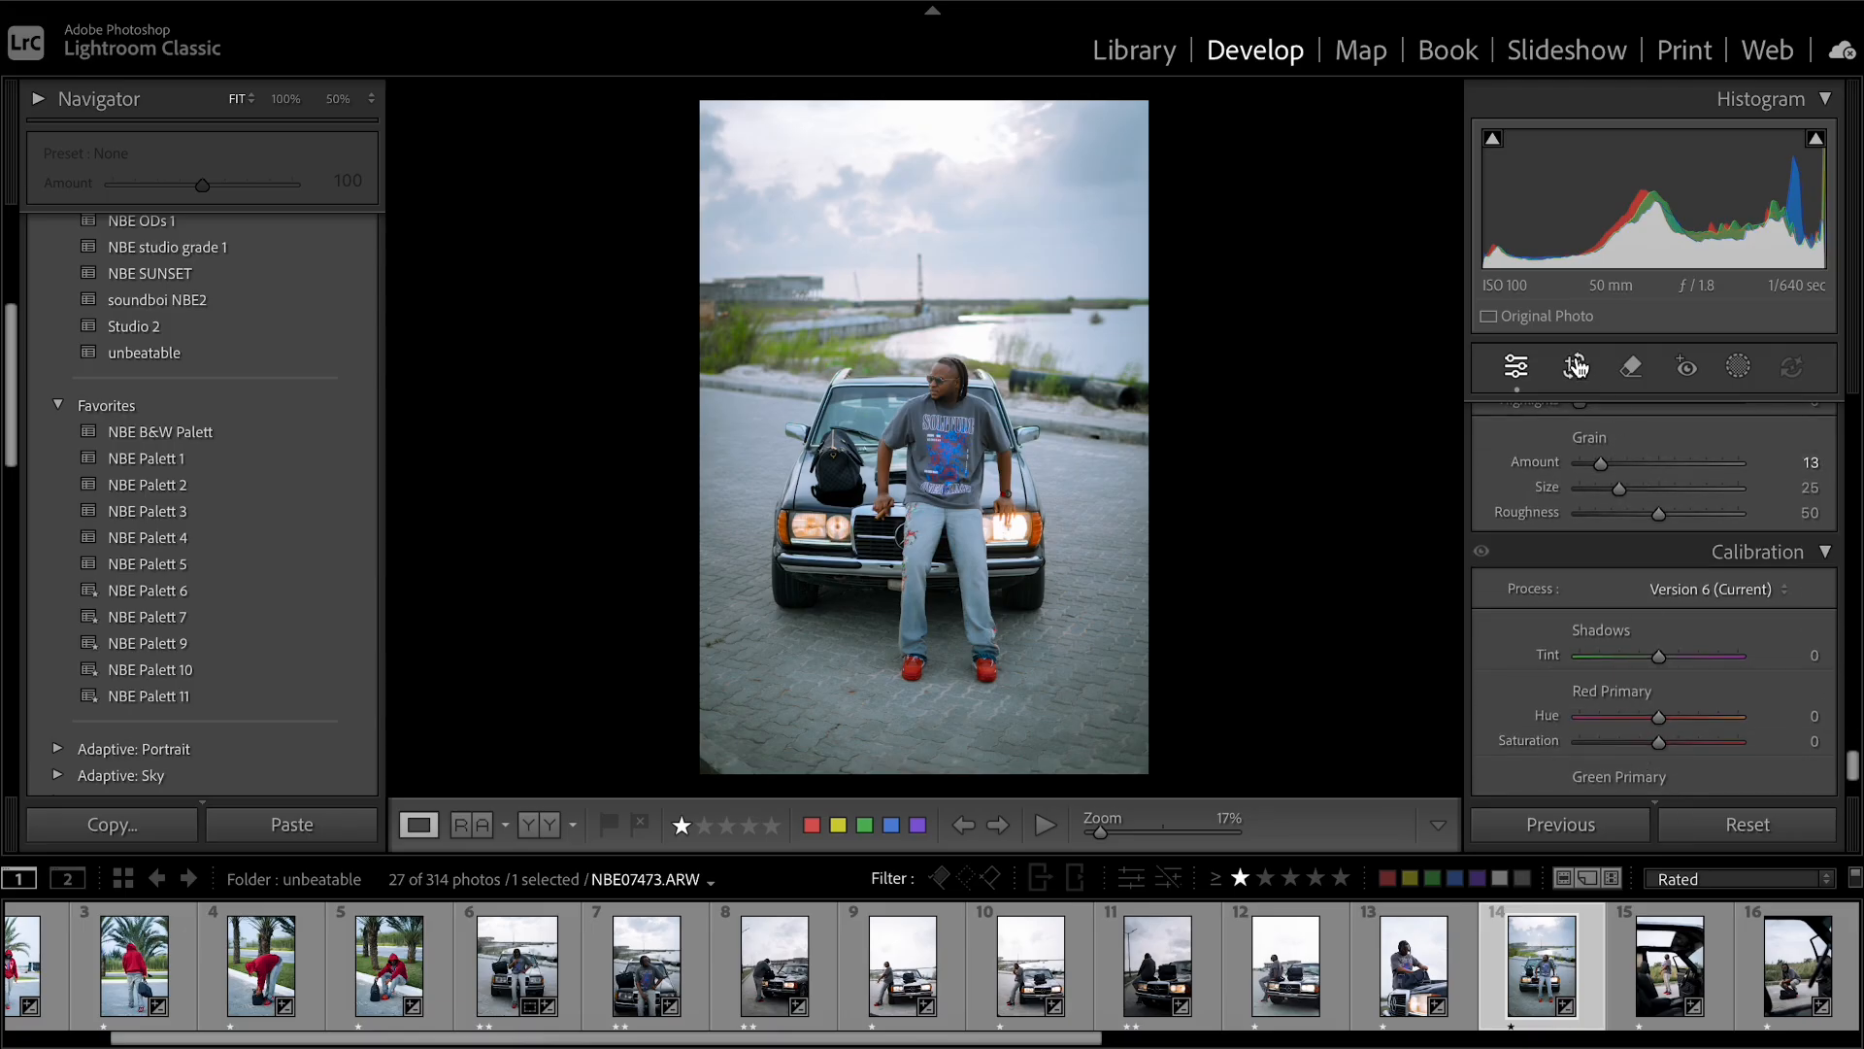
scroll(1714, 661, "down", 3)
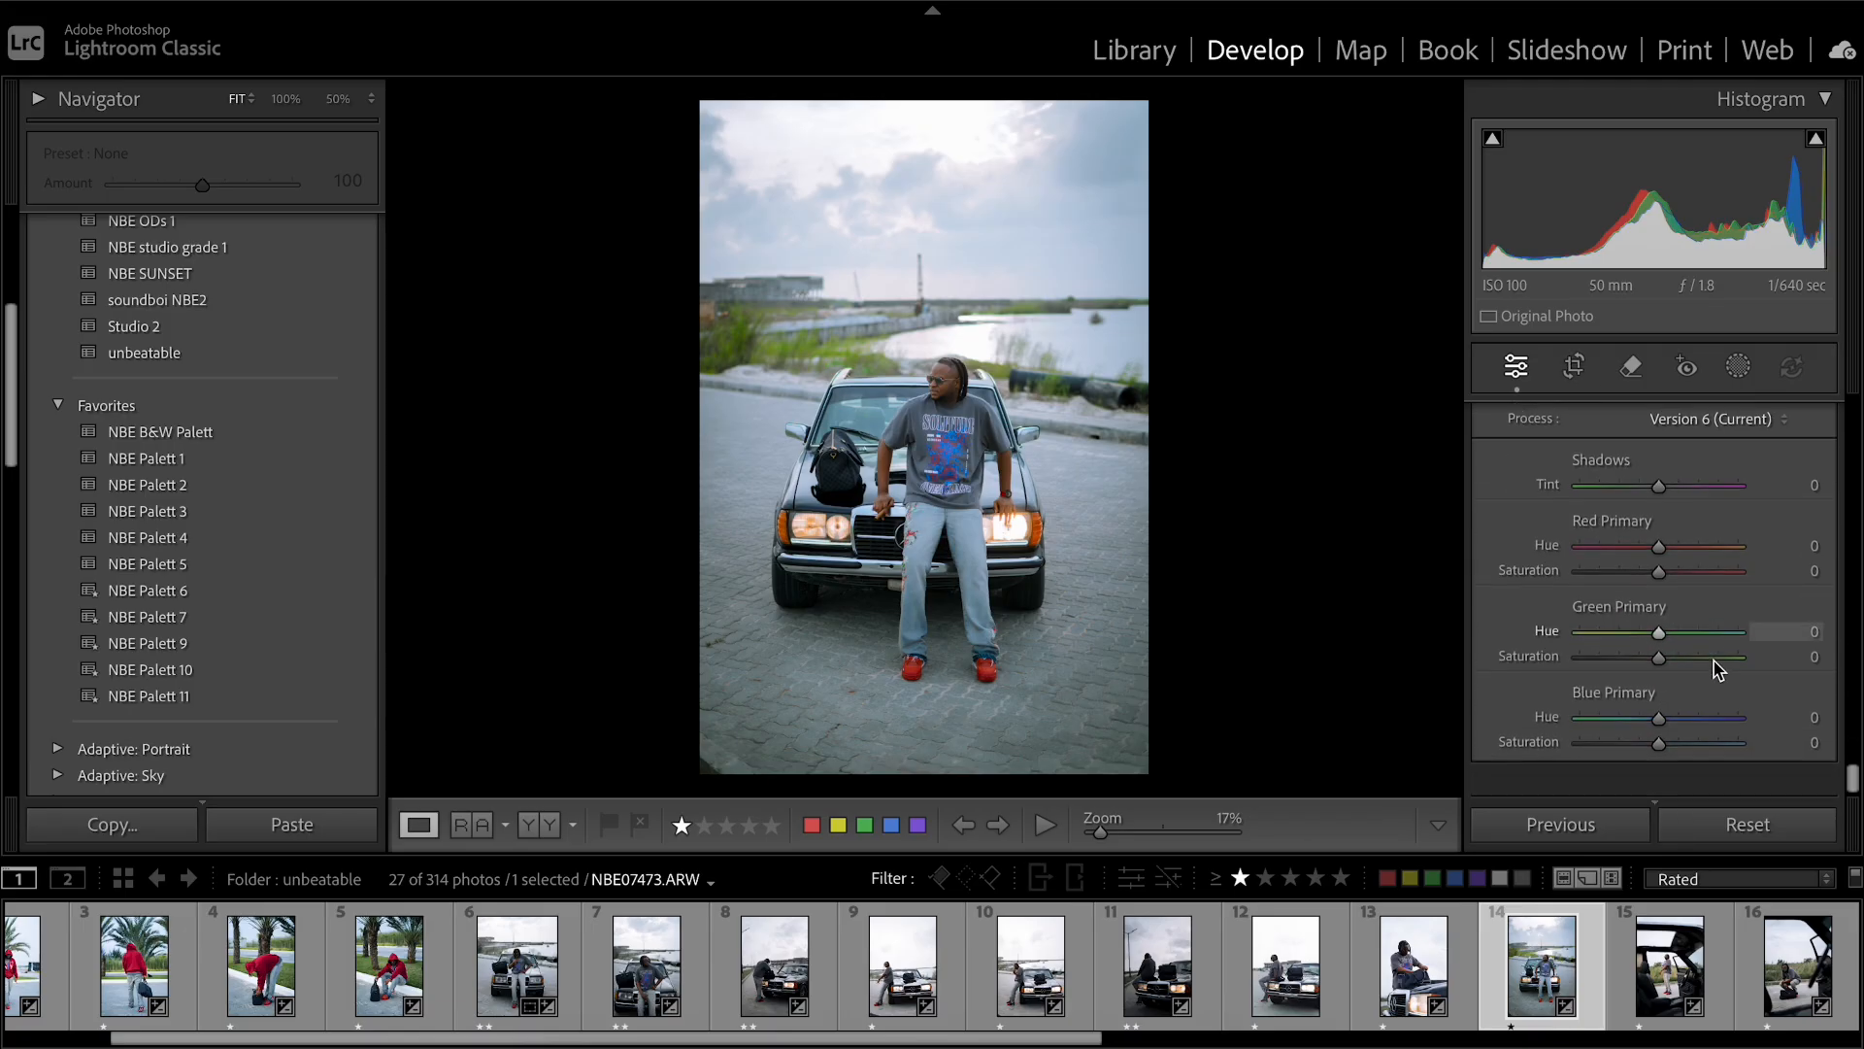
Crop the photo to the 4 x 5 / 8 x 10 aspect ratio, shifting it slightly down within the frame, and apply the crop.
left_click(1575, 367)
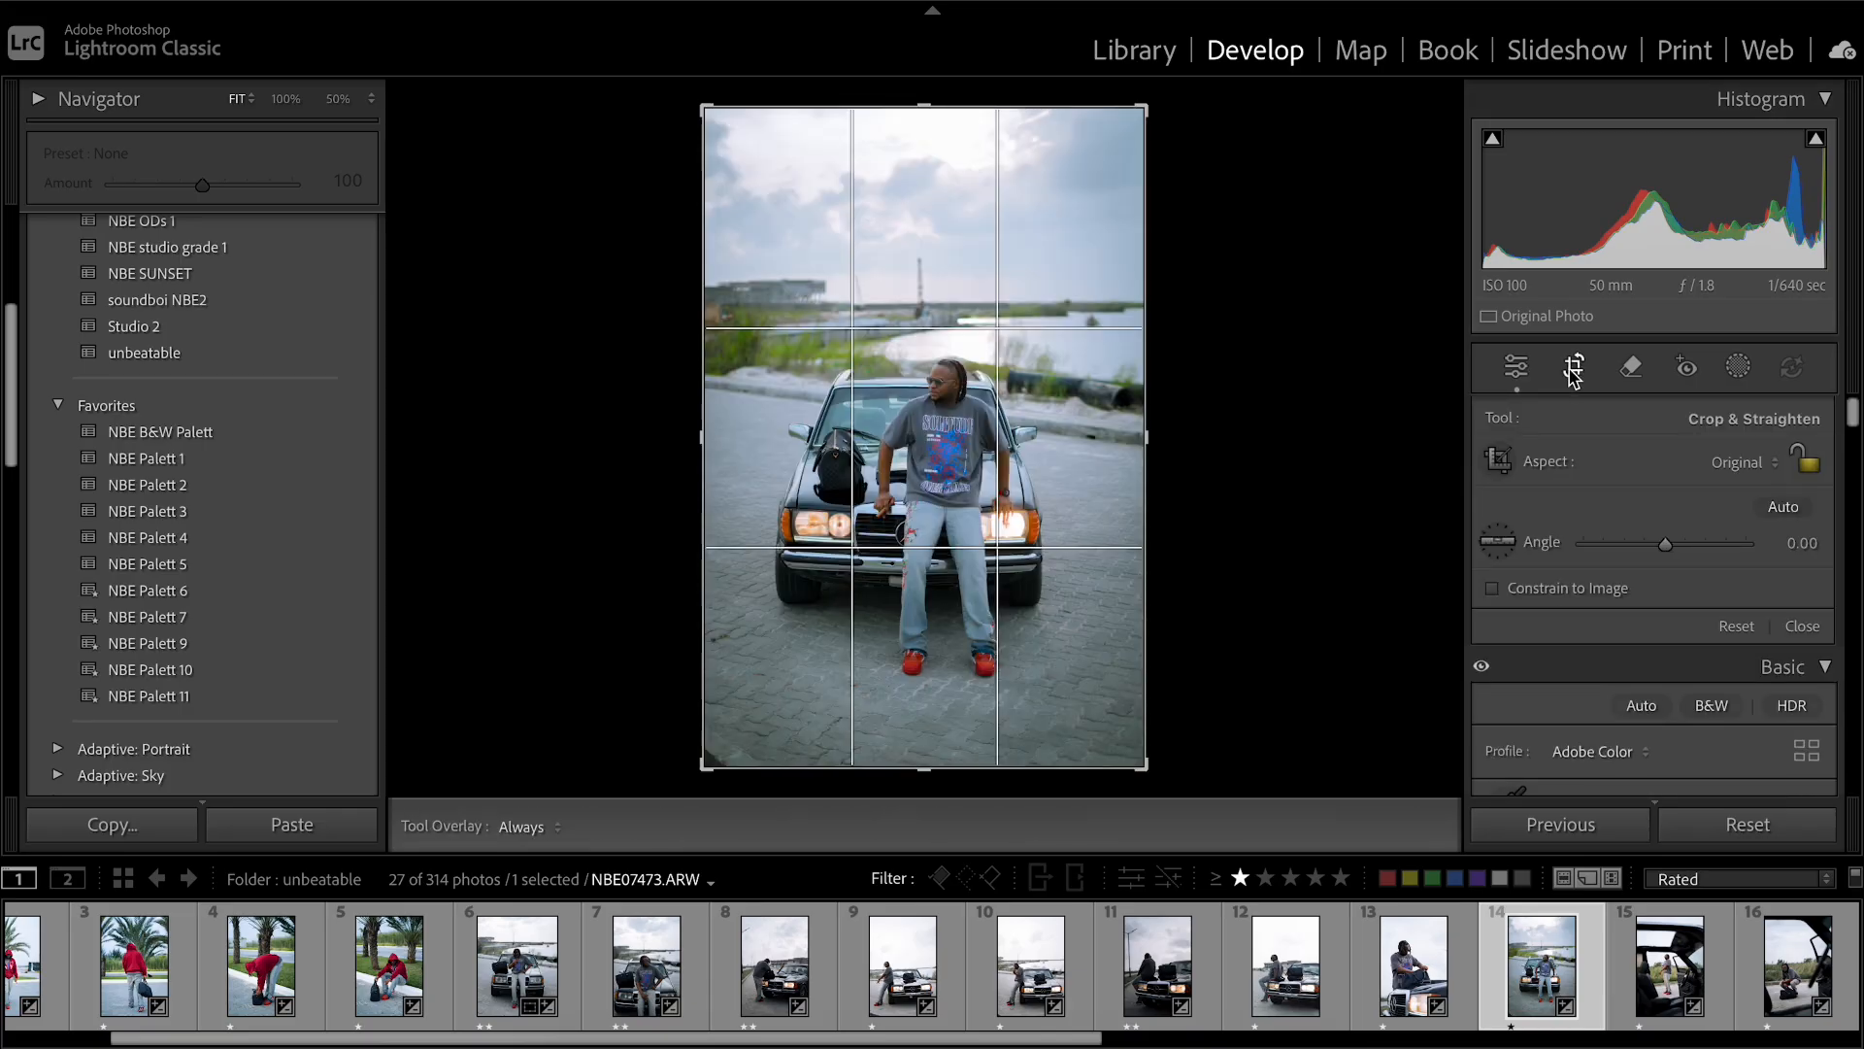
left_click(1572, 369)
left_click(1573, 369)
left_click(1753, 468)
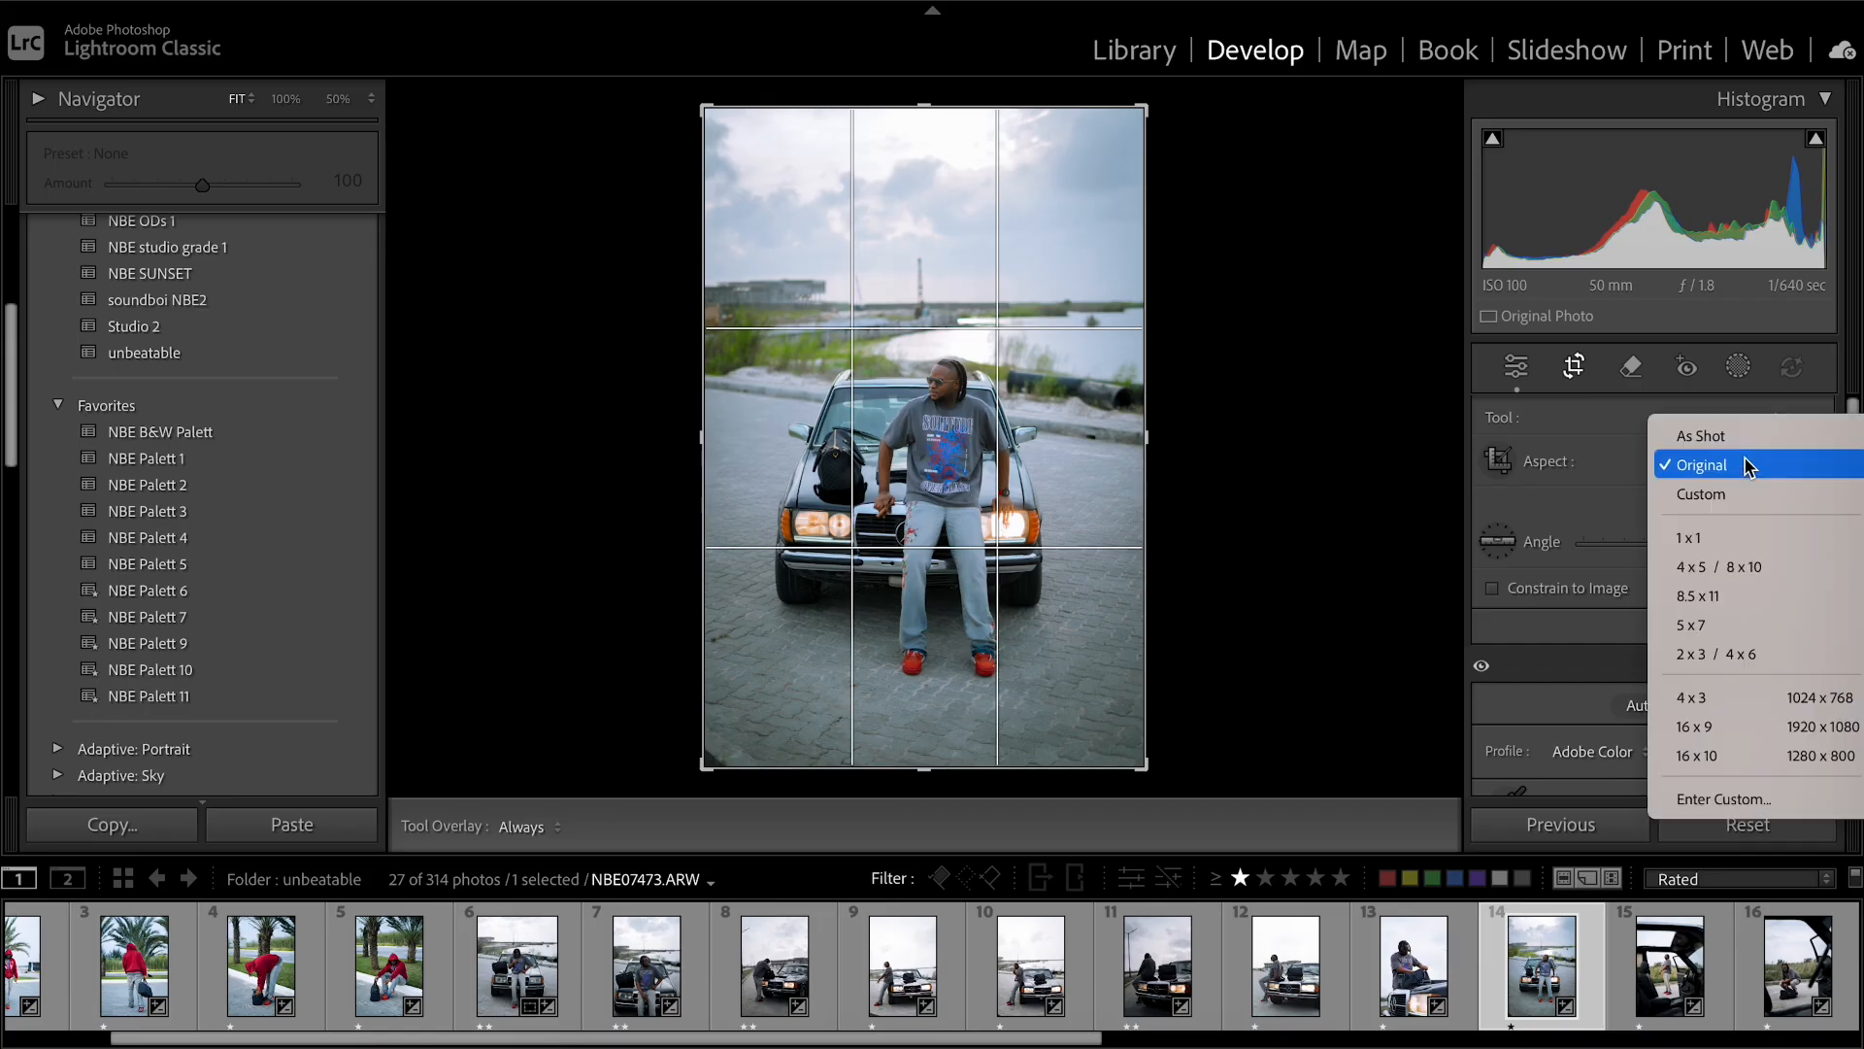
left_click(1694, 570)
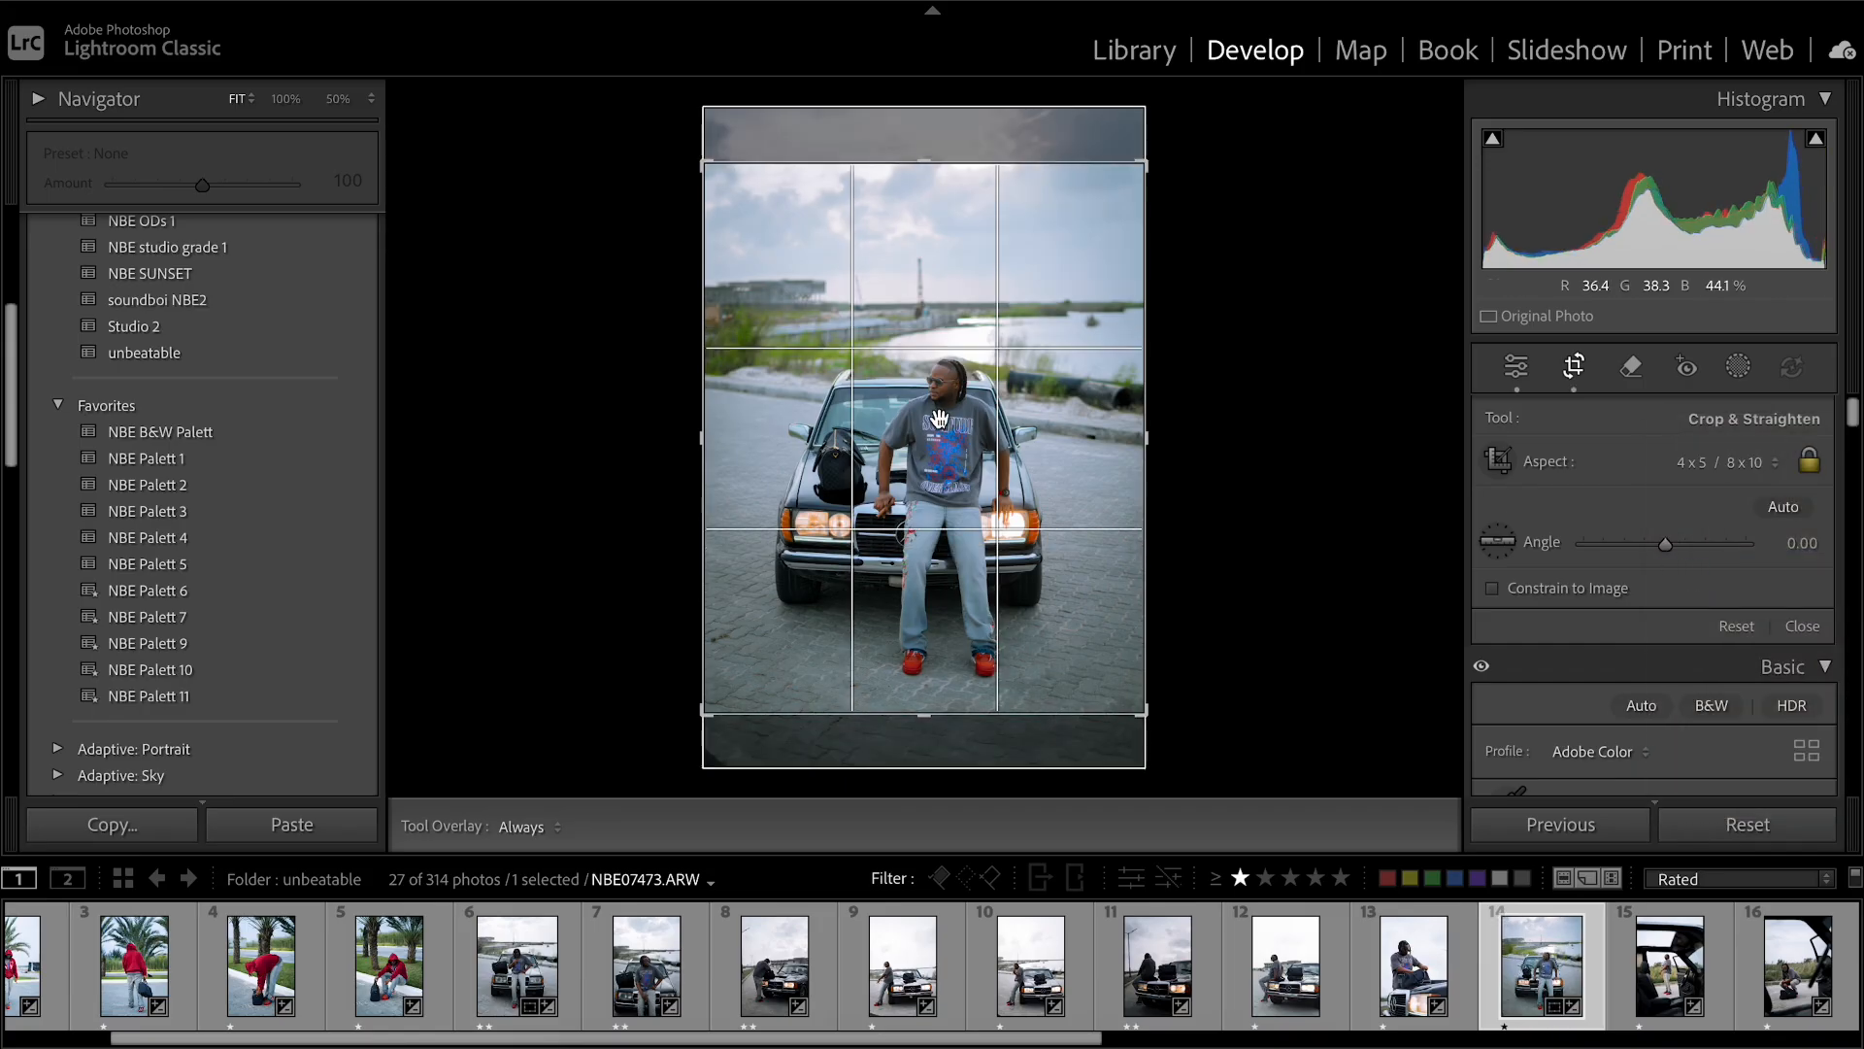
left_click_drag(938, 419, 938, 420)
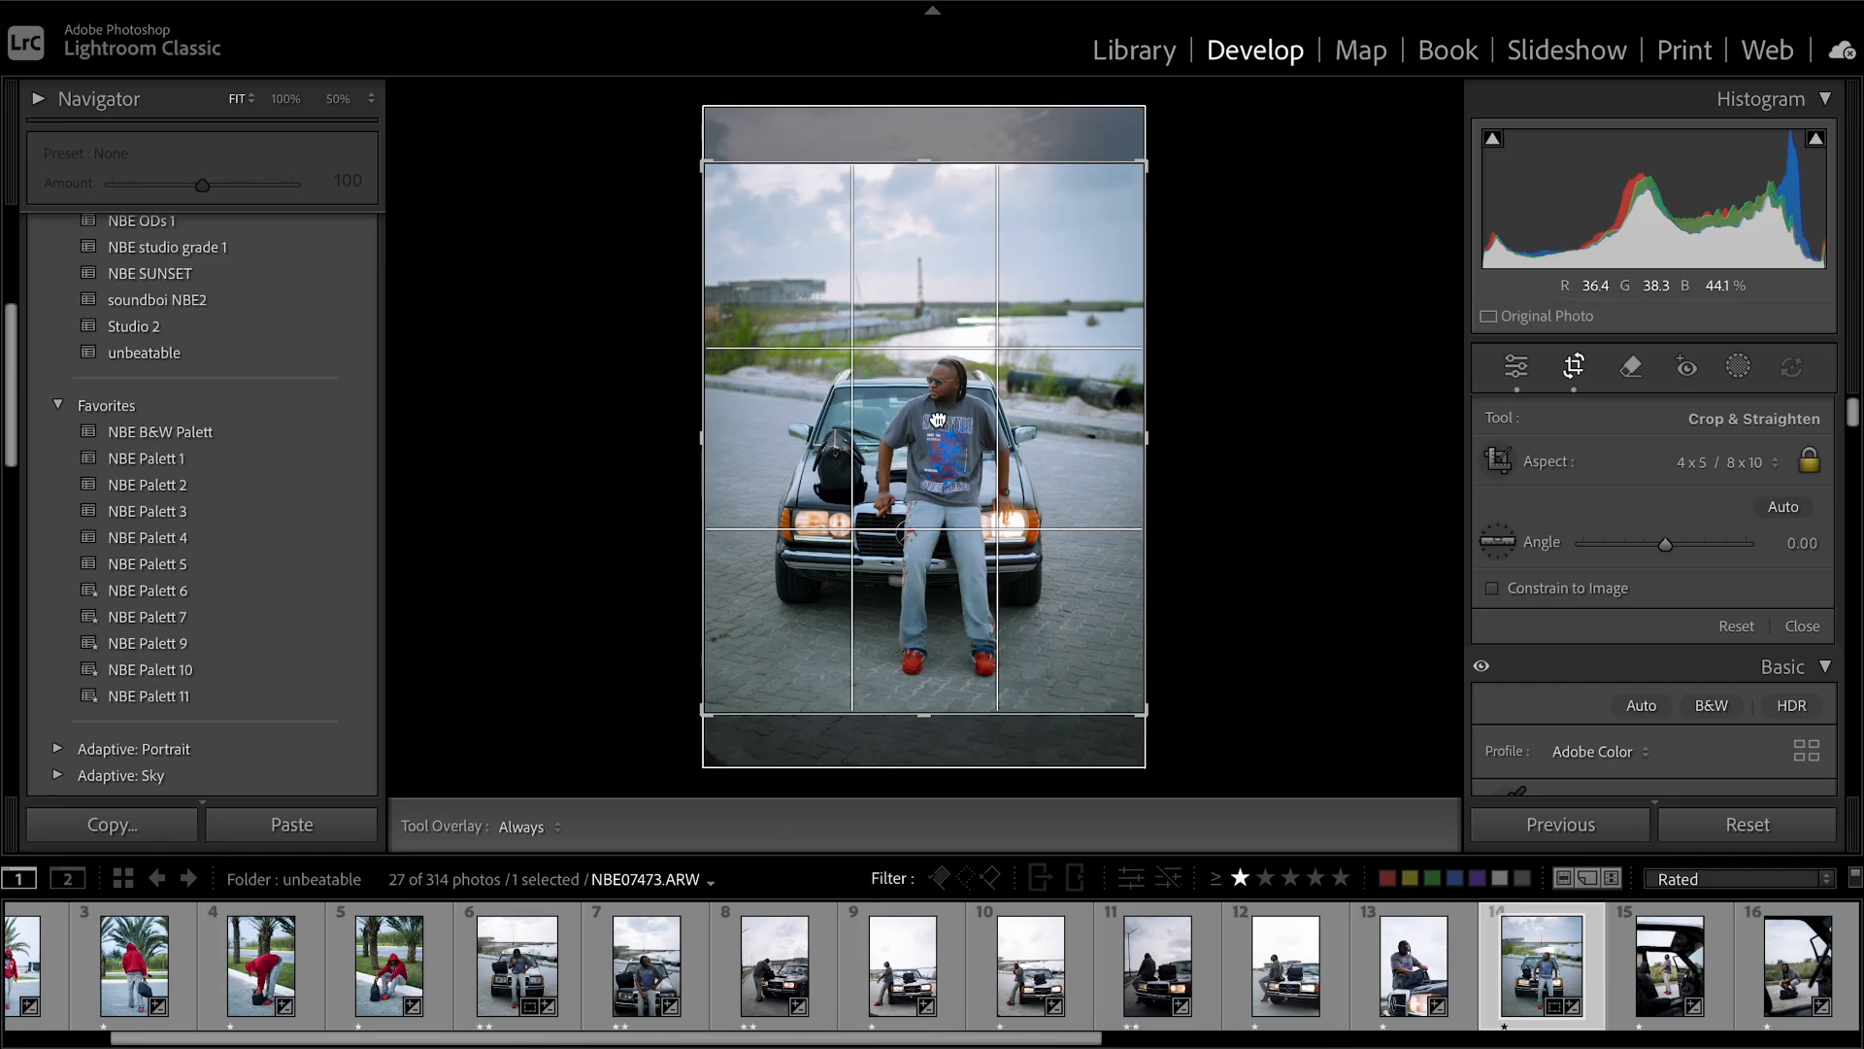
left_click_drag(938, 419, 940, 427)
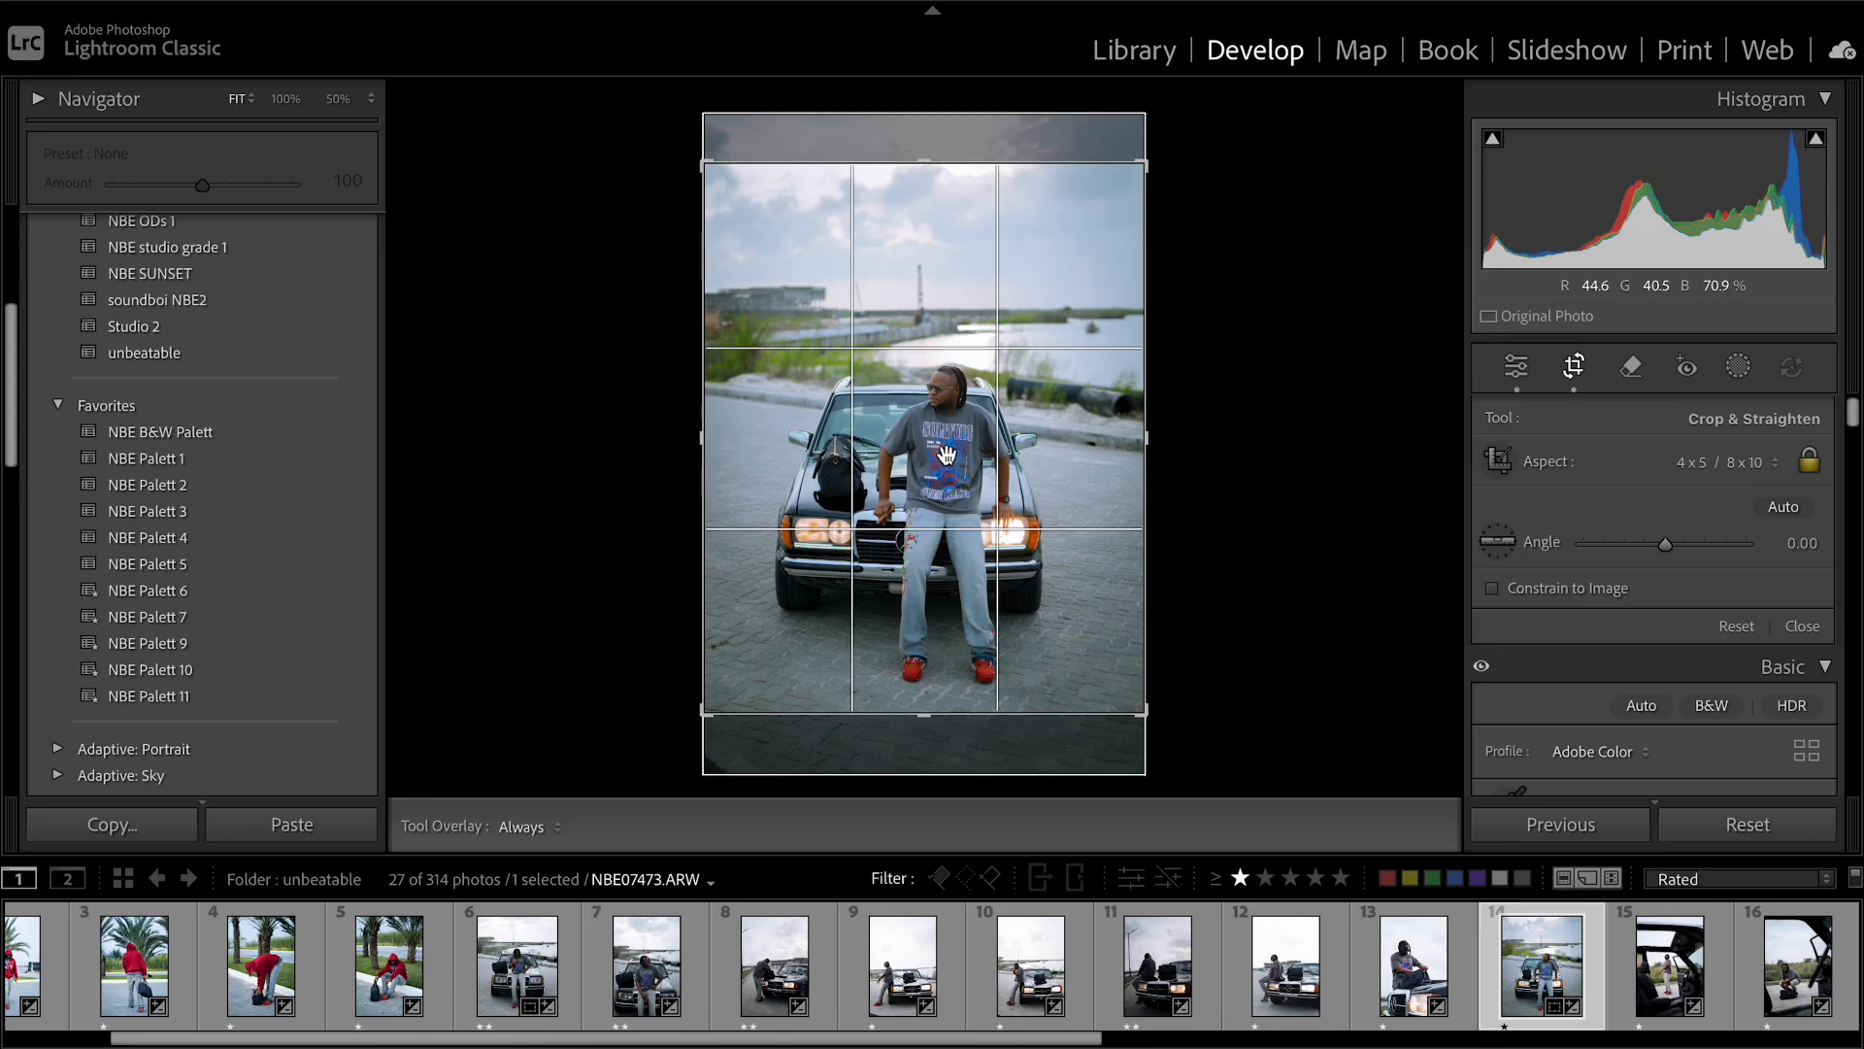
left_click(1574, 366)
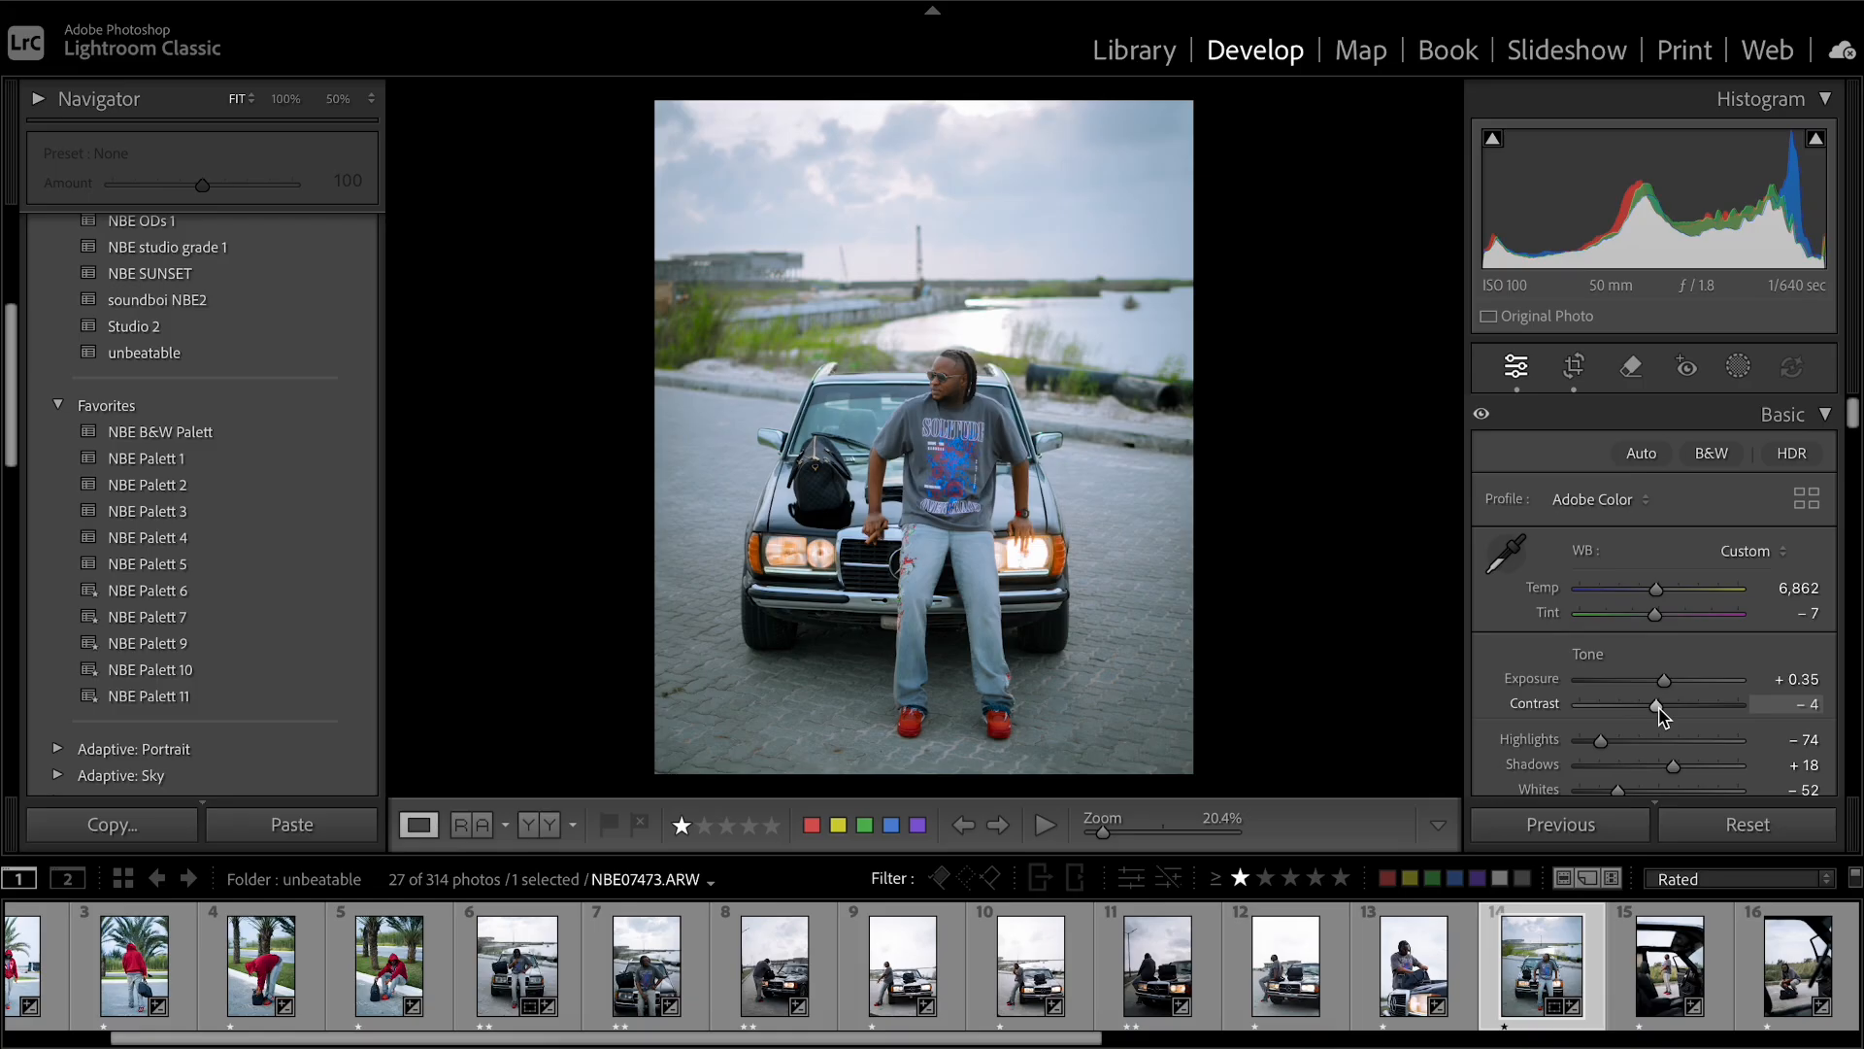
Set the photo's Contrast to +4 and Highlights to -86 in the basic tone adjustments.
left_click_drag(1657, 708, 1662, 709)
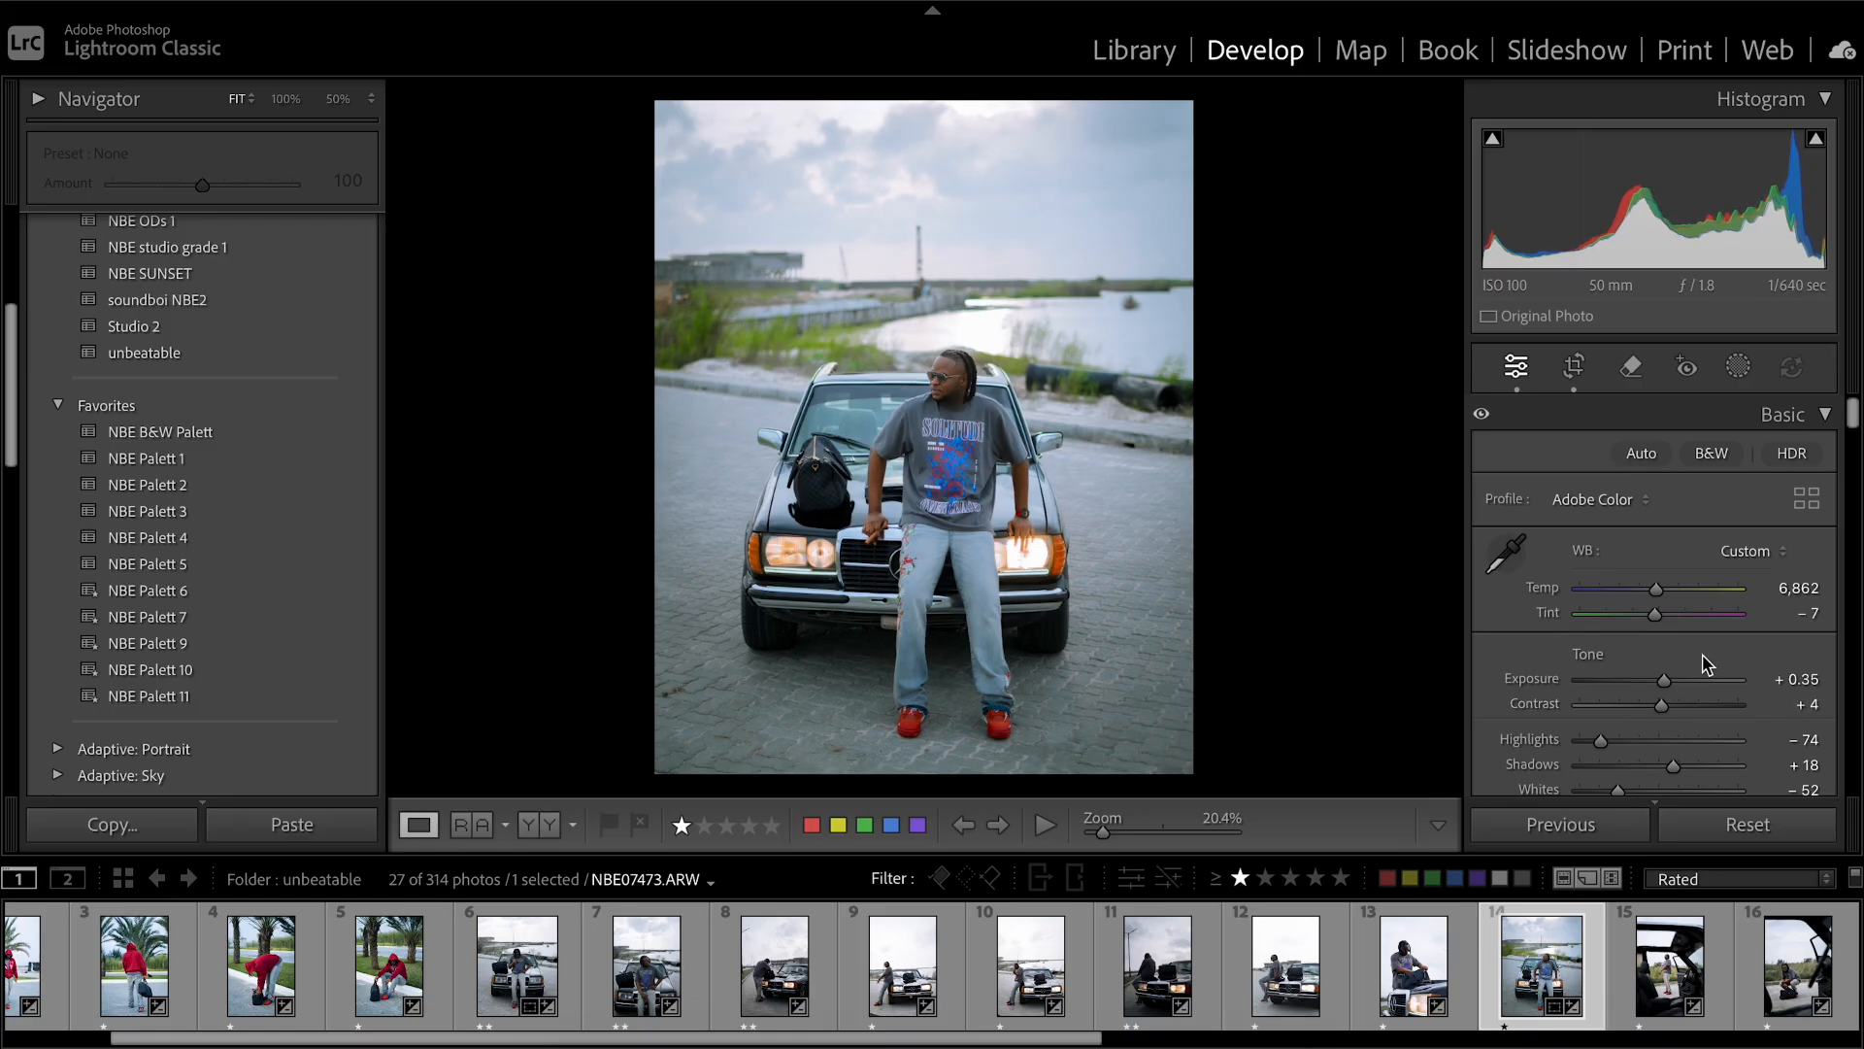
scroll(1707, 670, "down", 3)
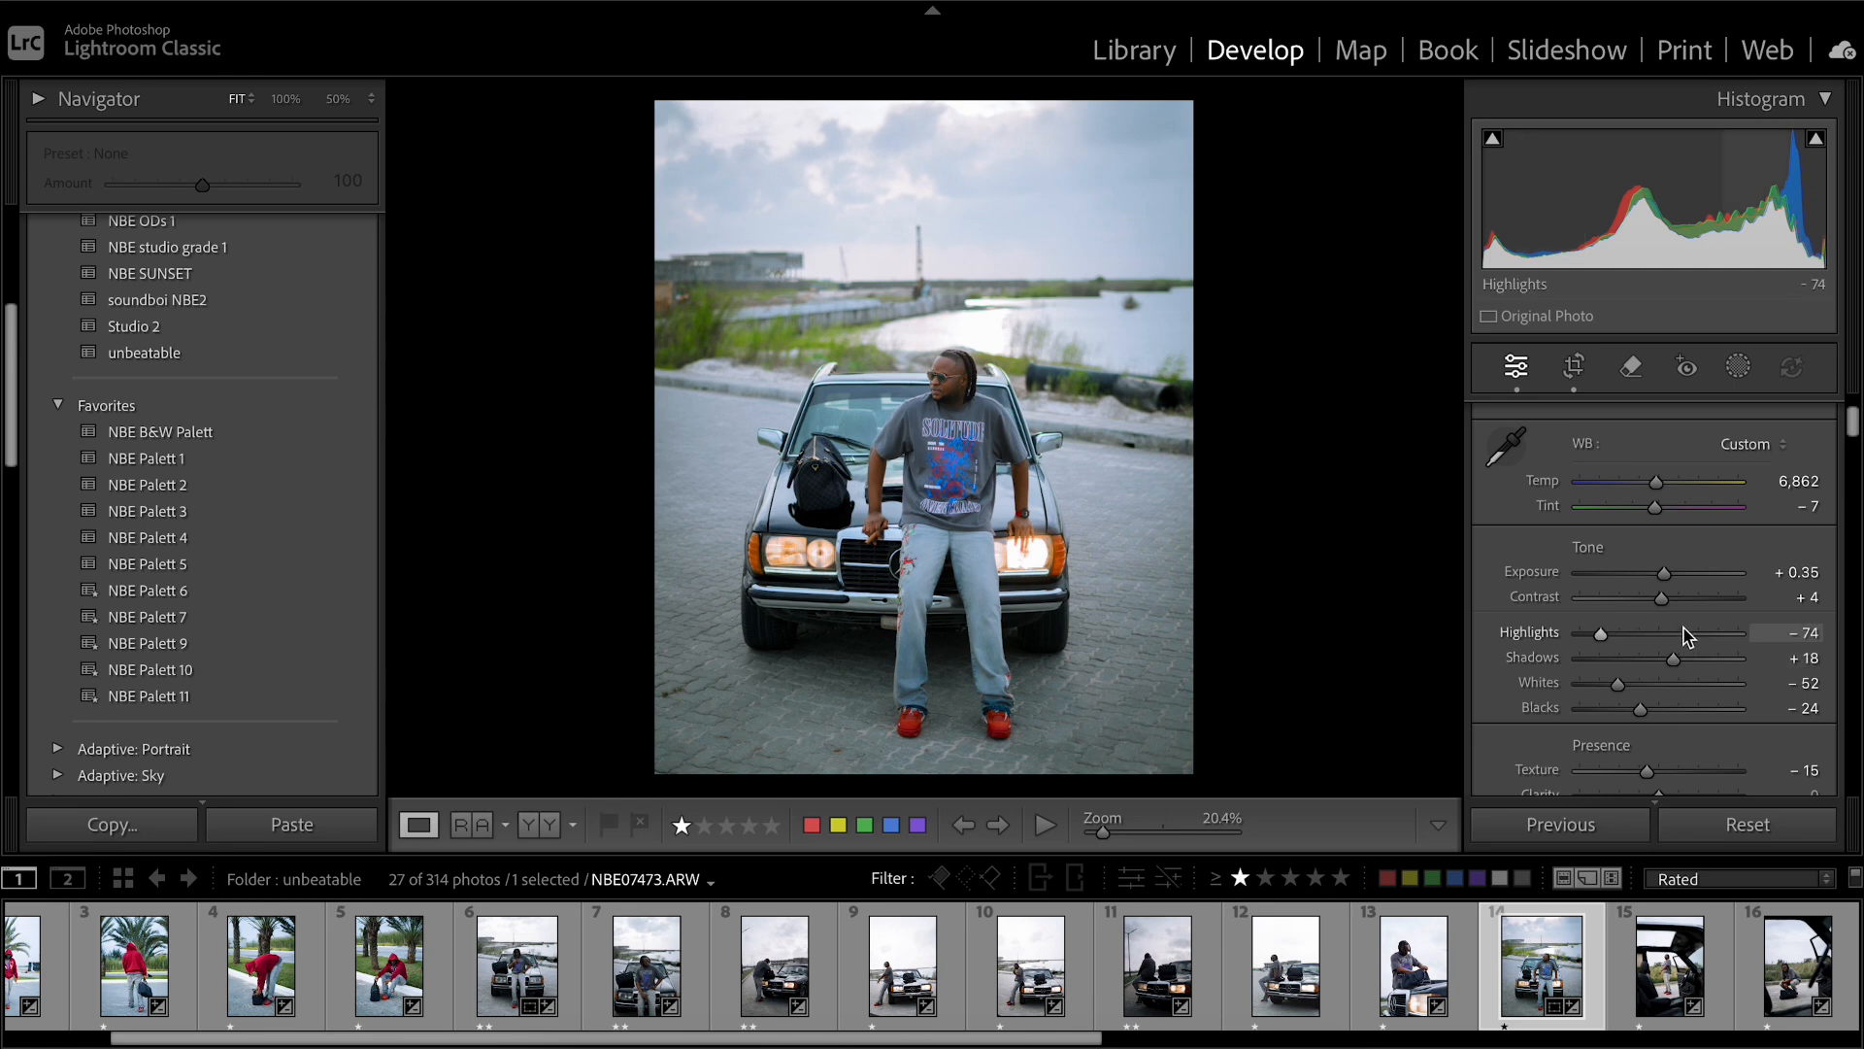
scroll(1687, 636, "down", 3)
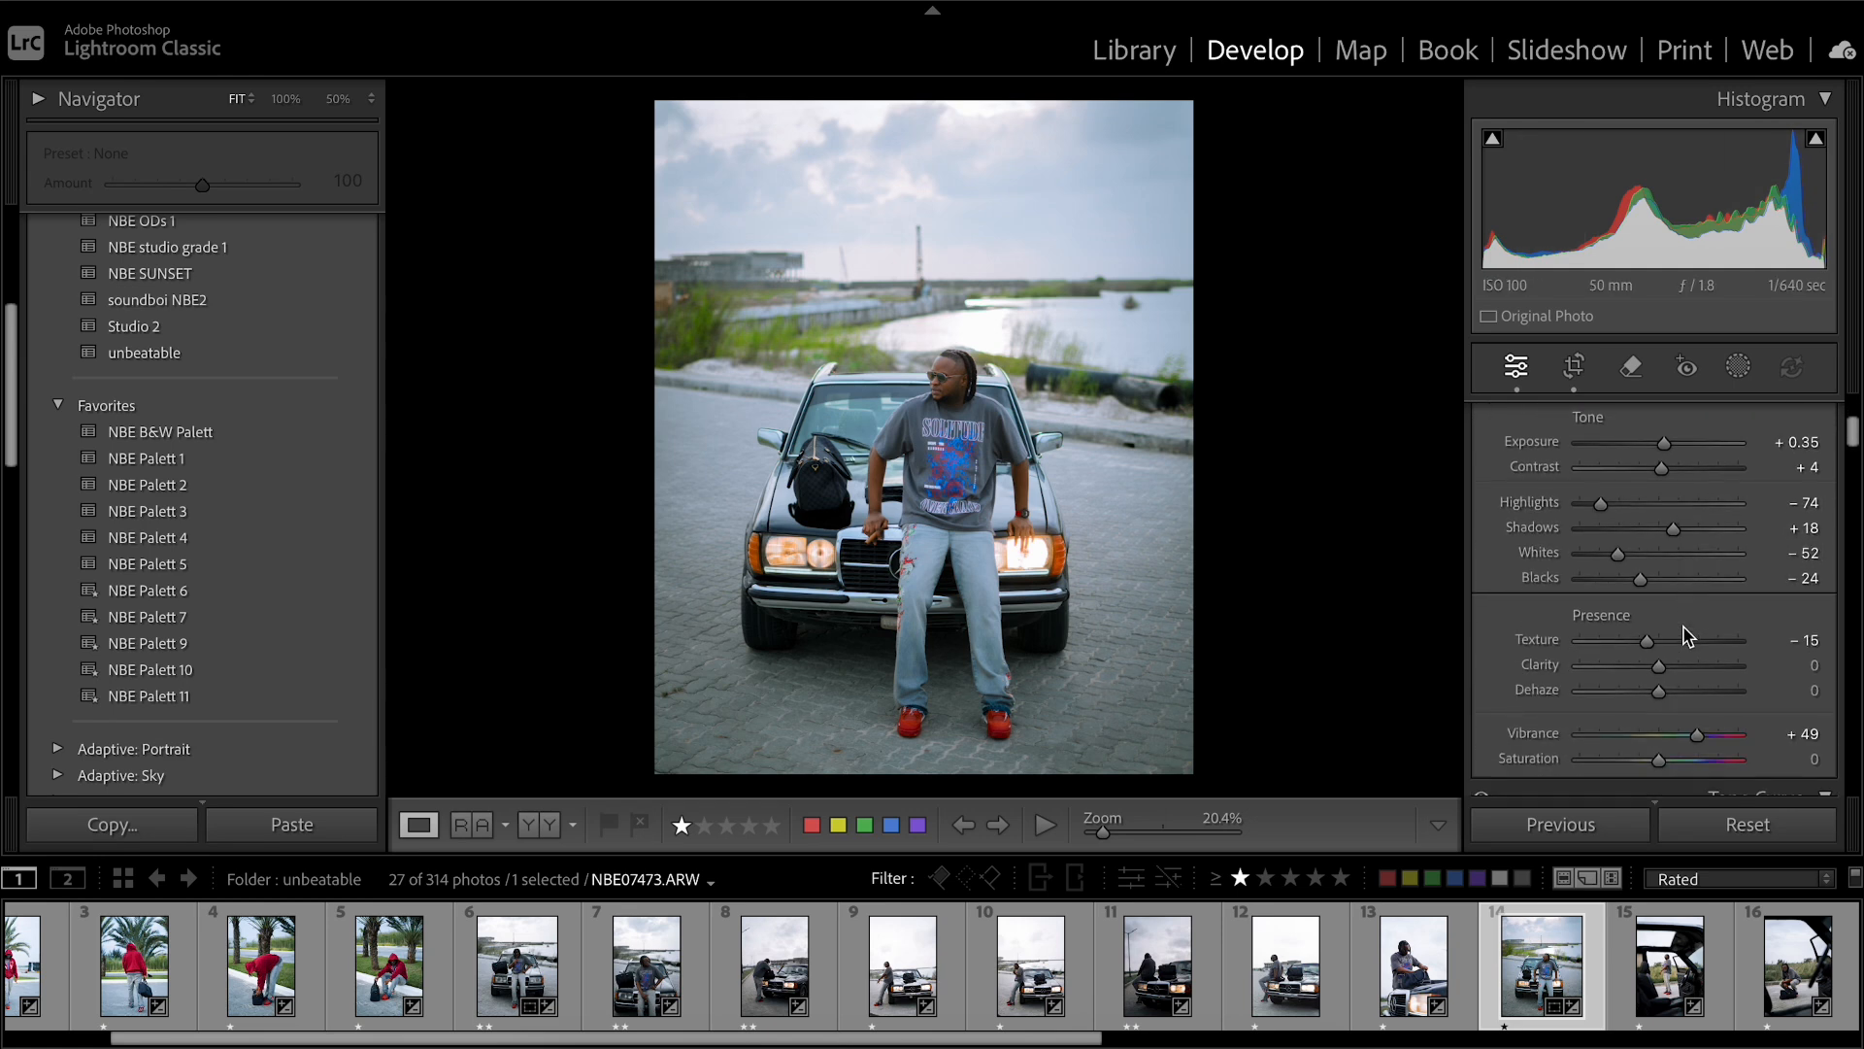
left_click_drag(1600, 502, 1588, 501)
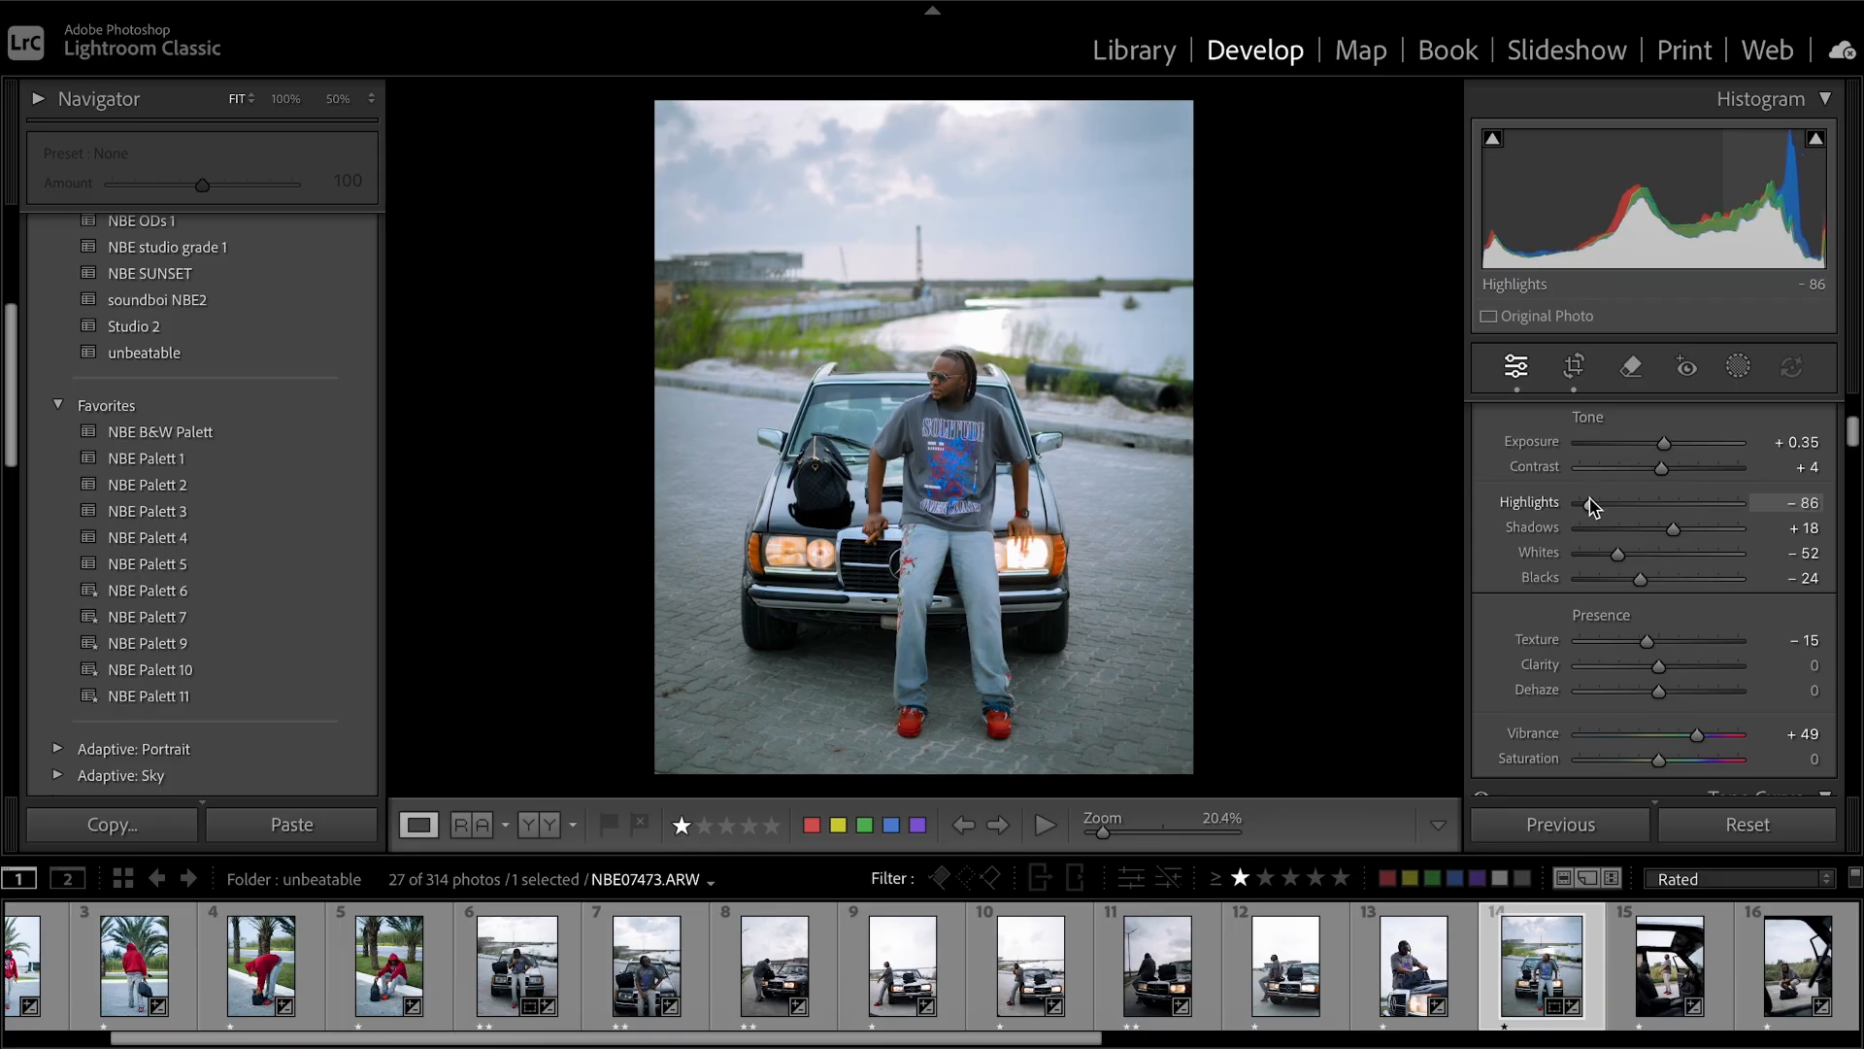
scroll(1697, 687, "down", 3)
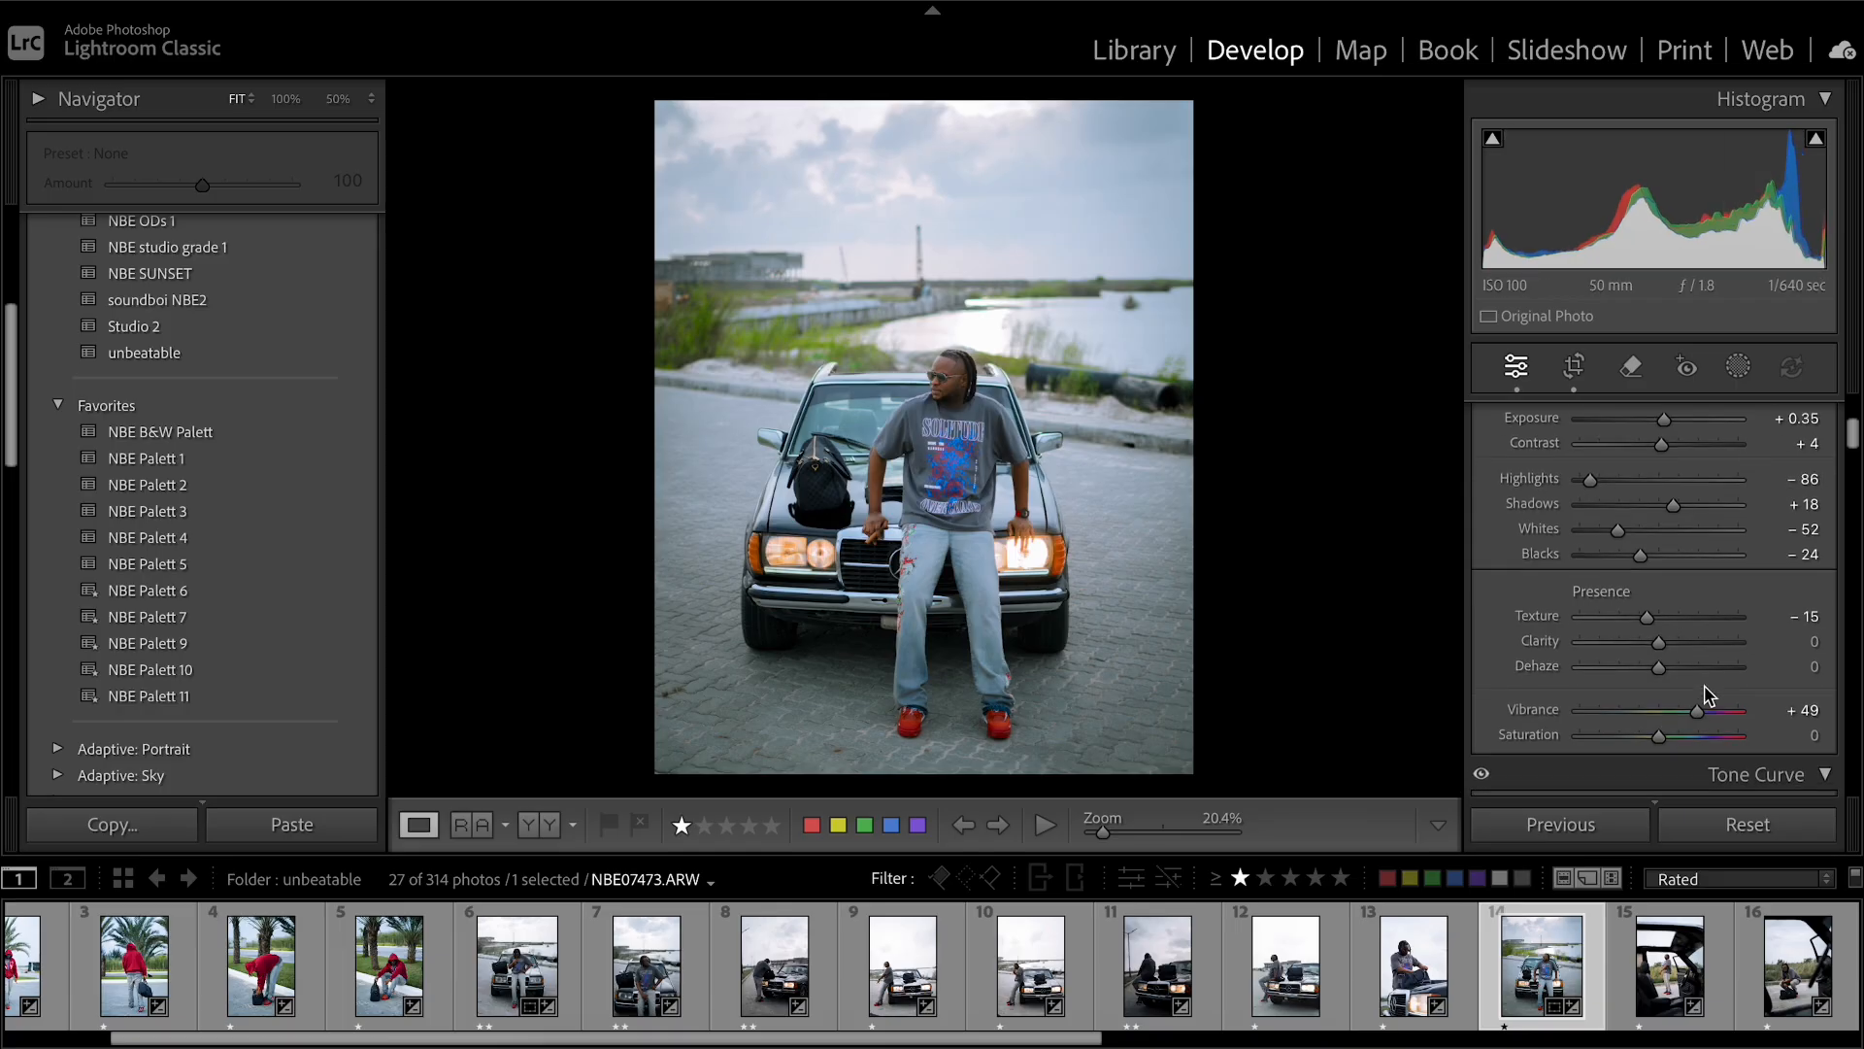
scroll(1707, 695, "down", 5)
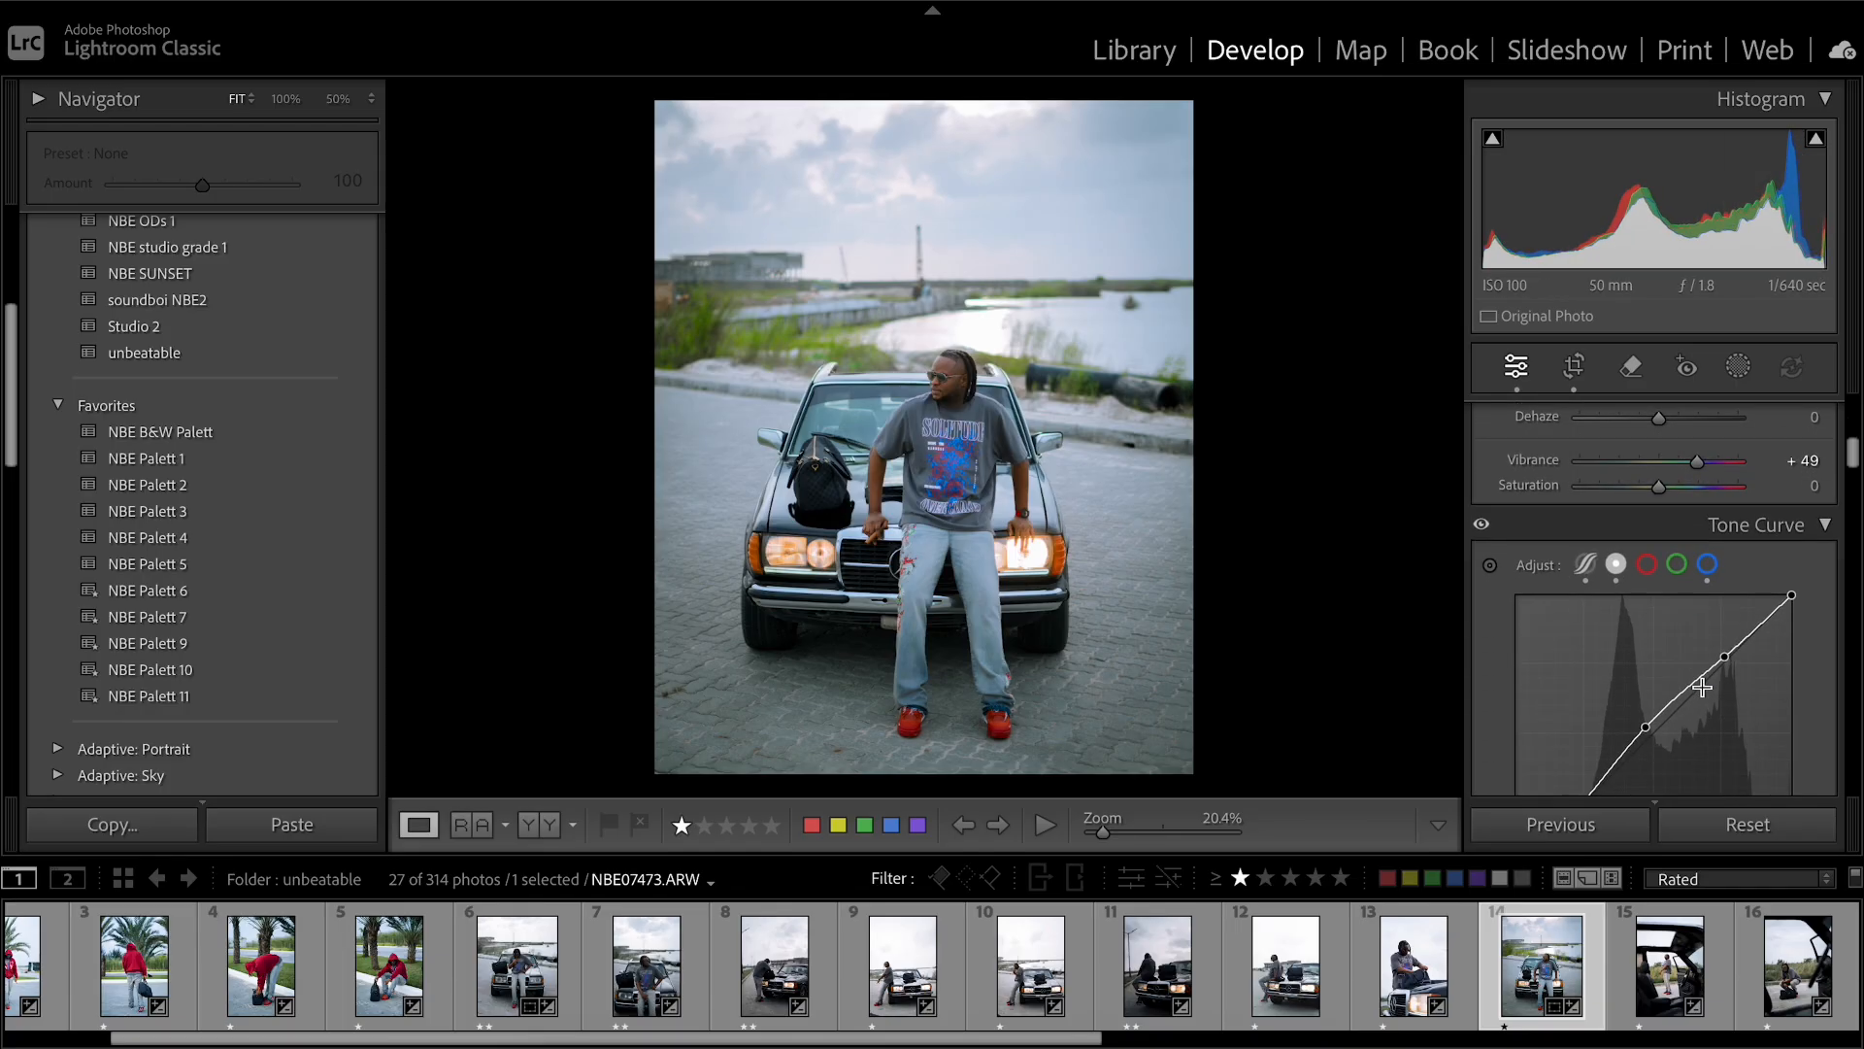
scroll(1702, 687, "down", 8)
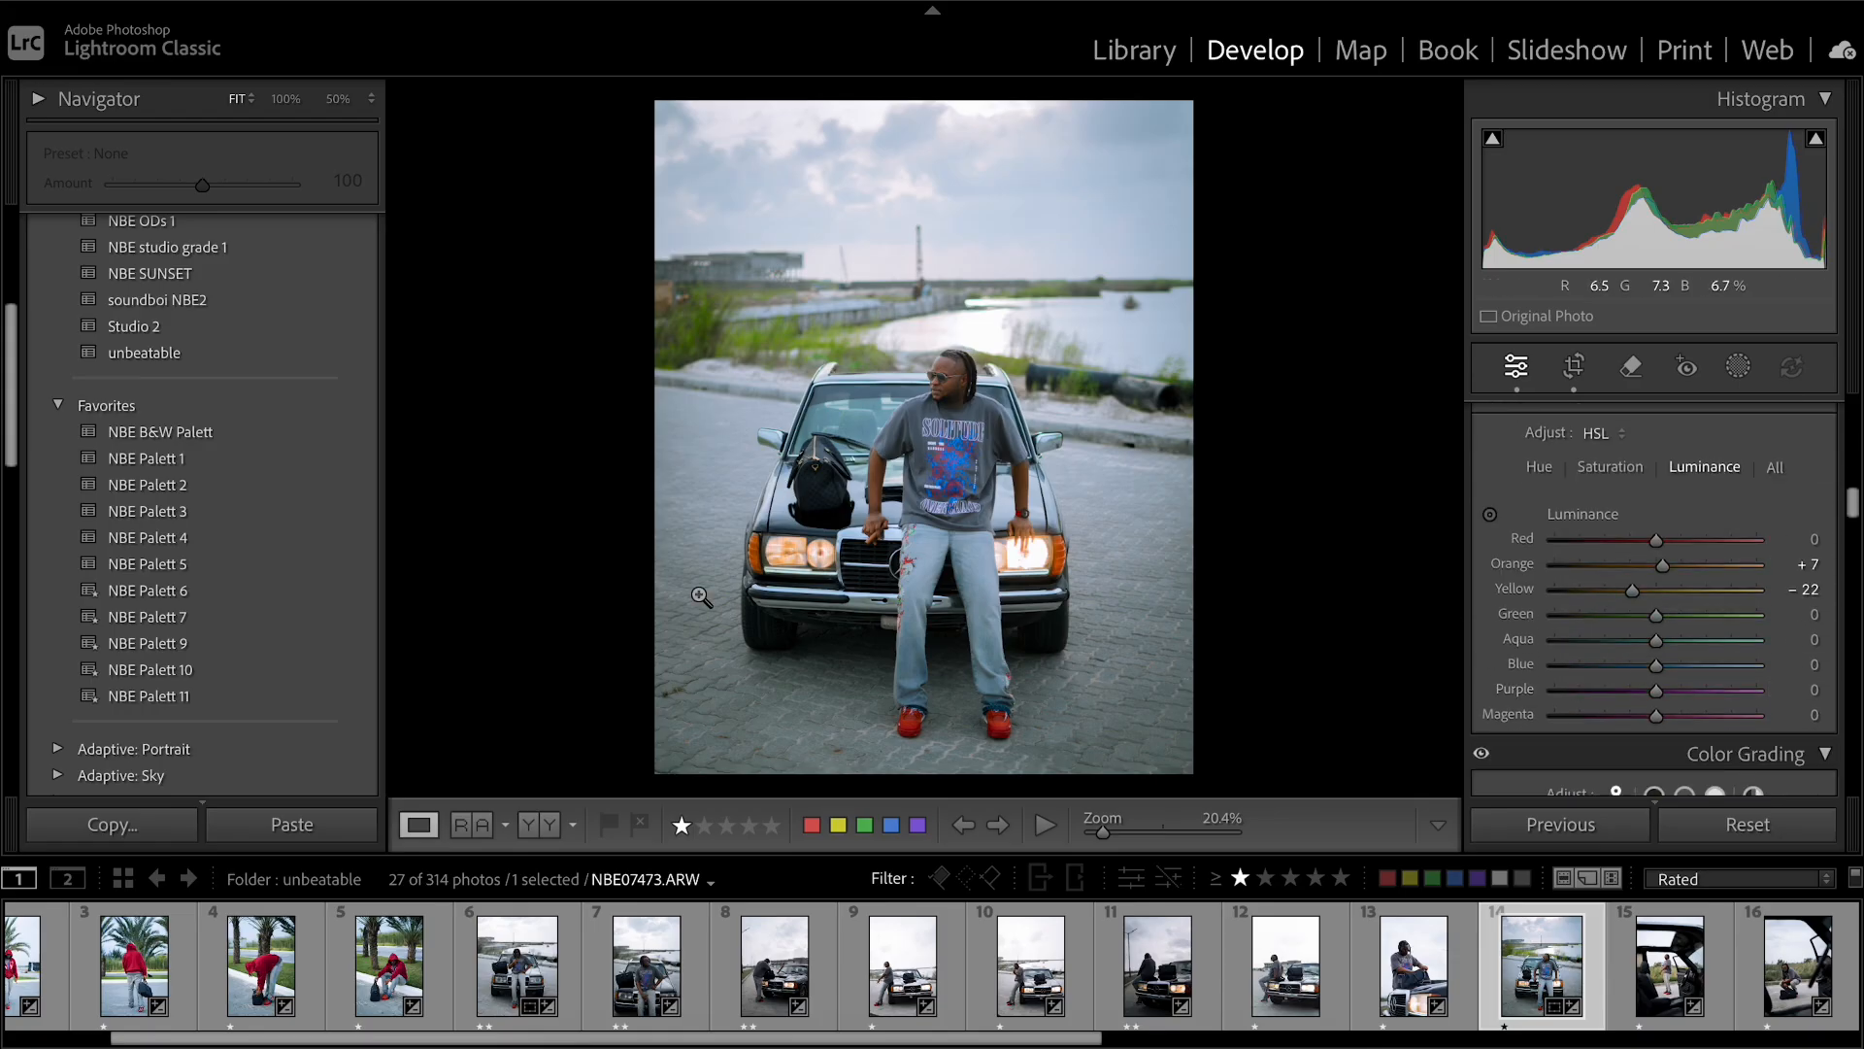
Compare the before and after versions side by side, examining the man's face and shirt, the headlights and the sky up close.
left_click(541, 835)
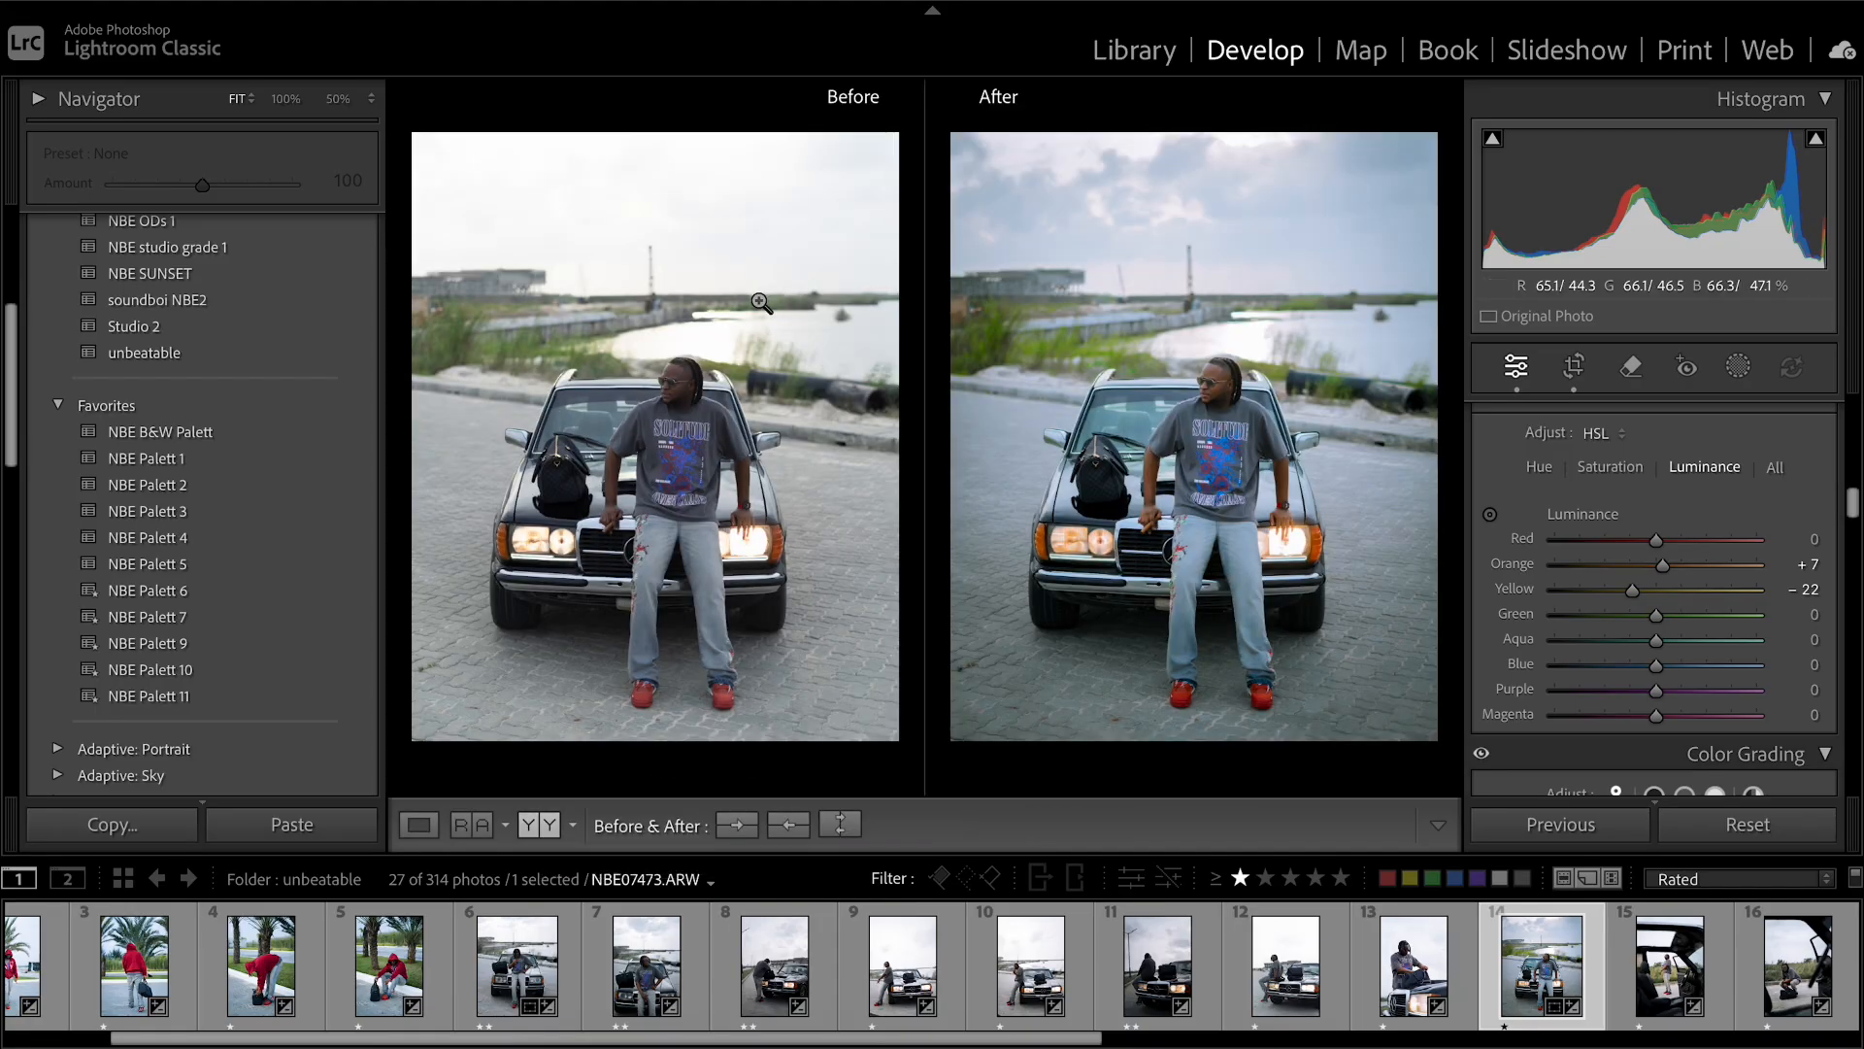
left_click(680, 370)
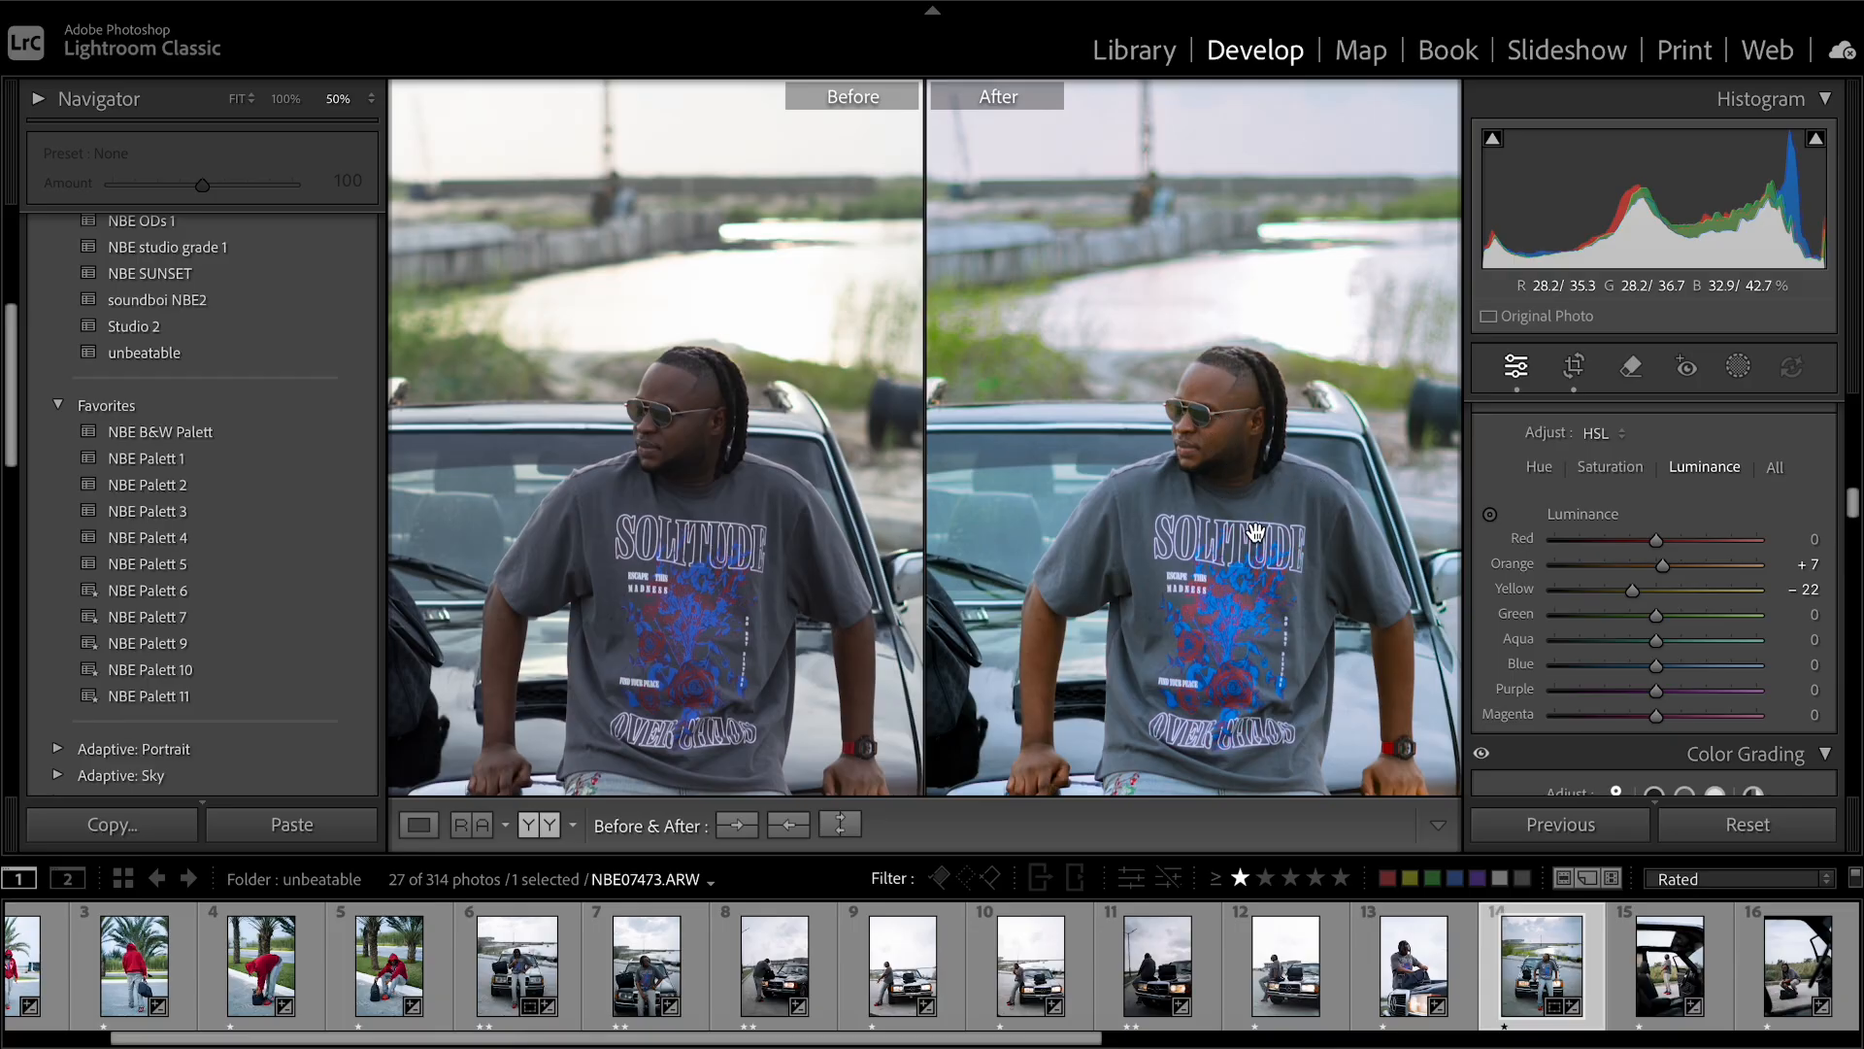
left_click(1210, 443)
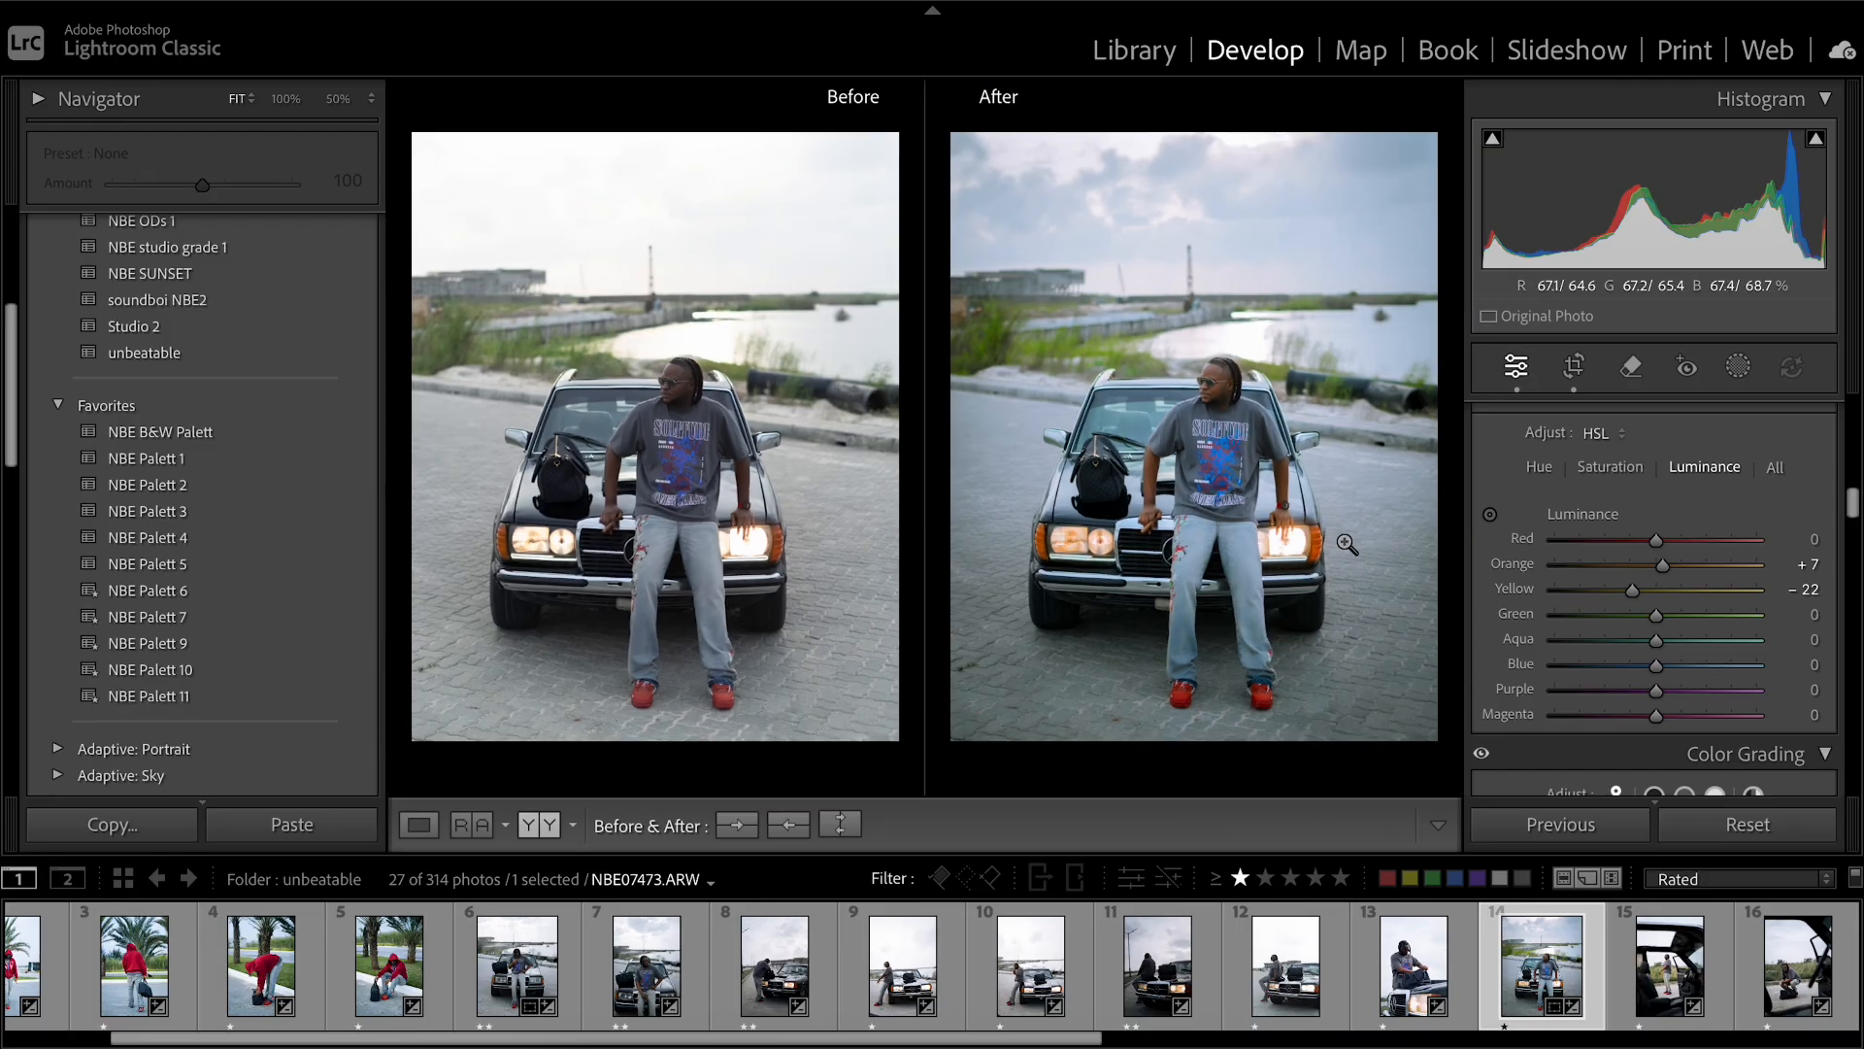
left_click(672, 381)
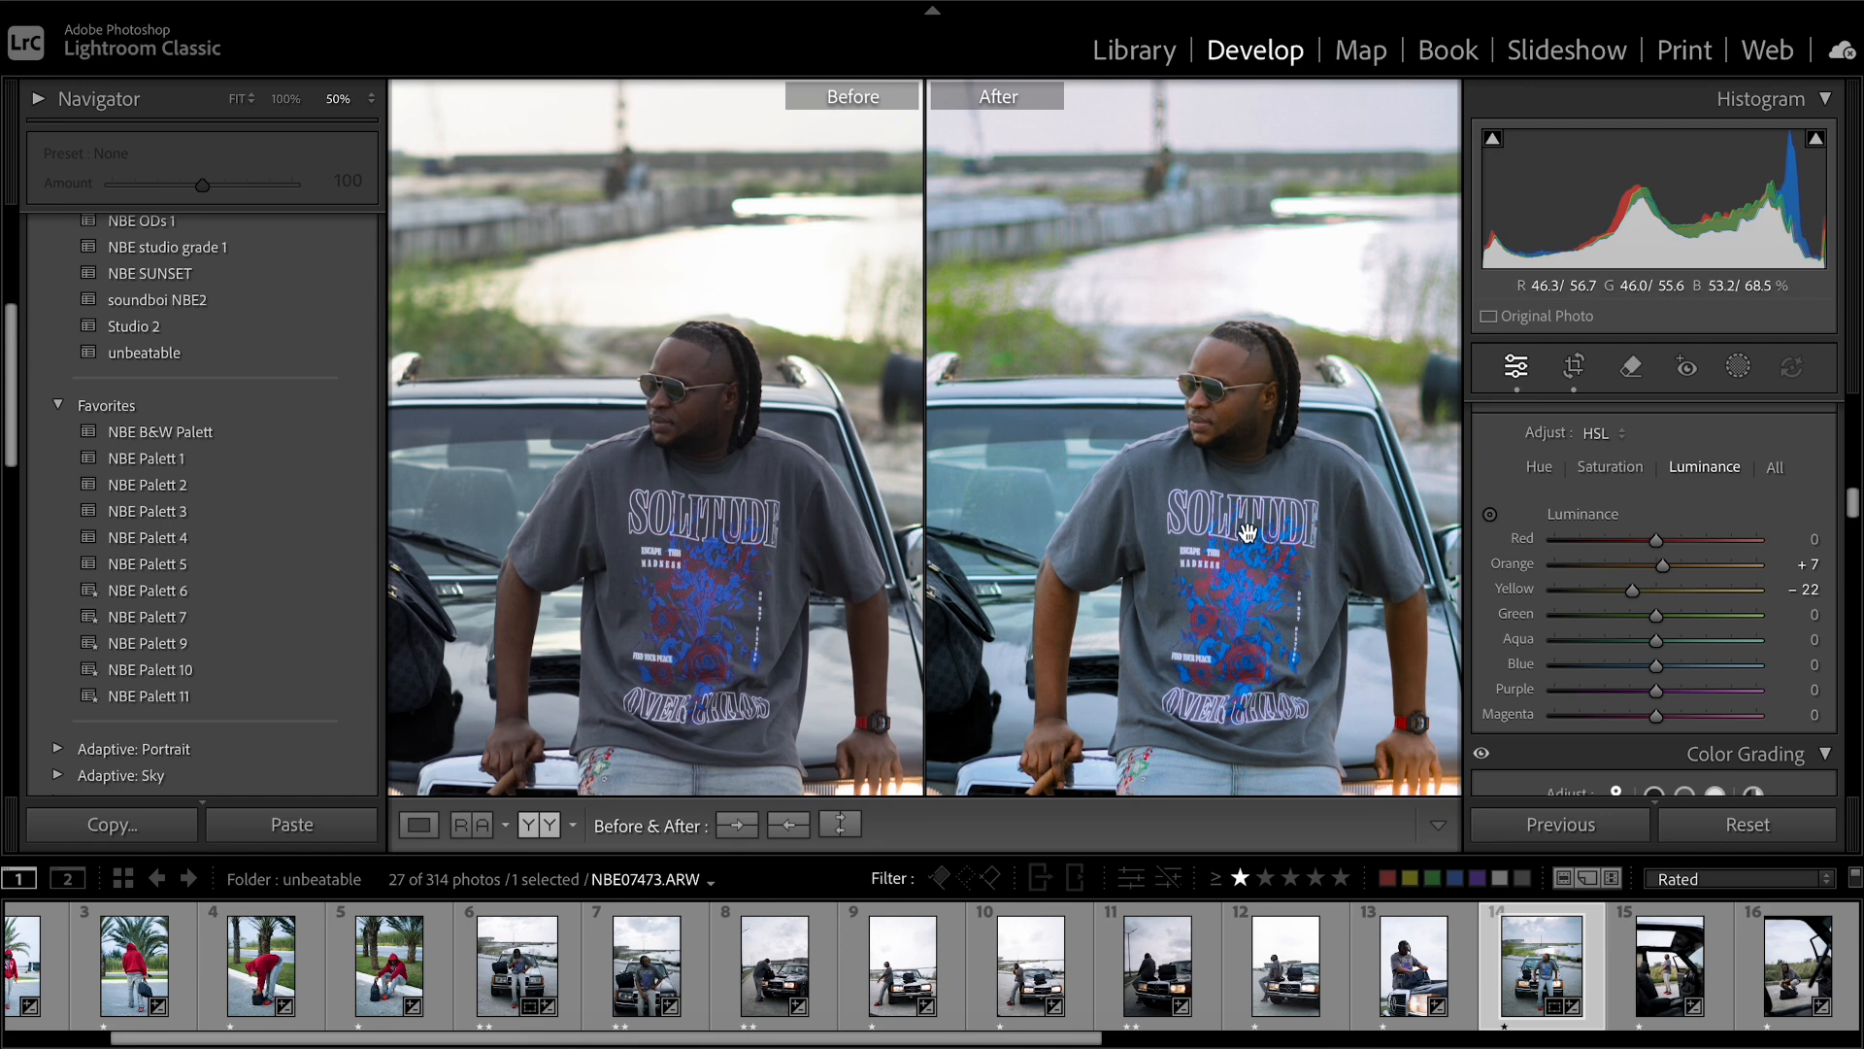
left_click(1232, 366)
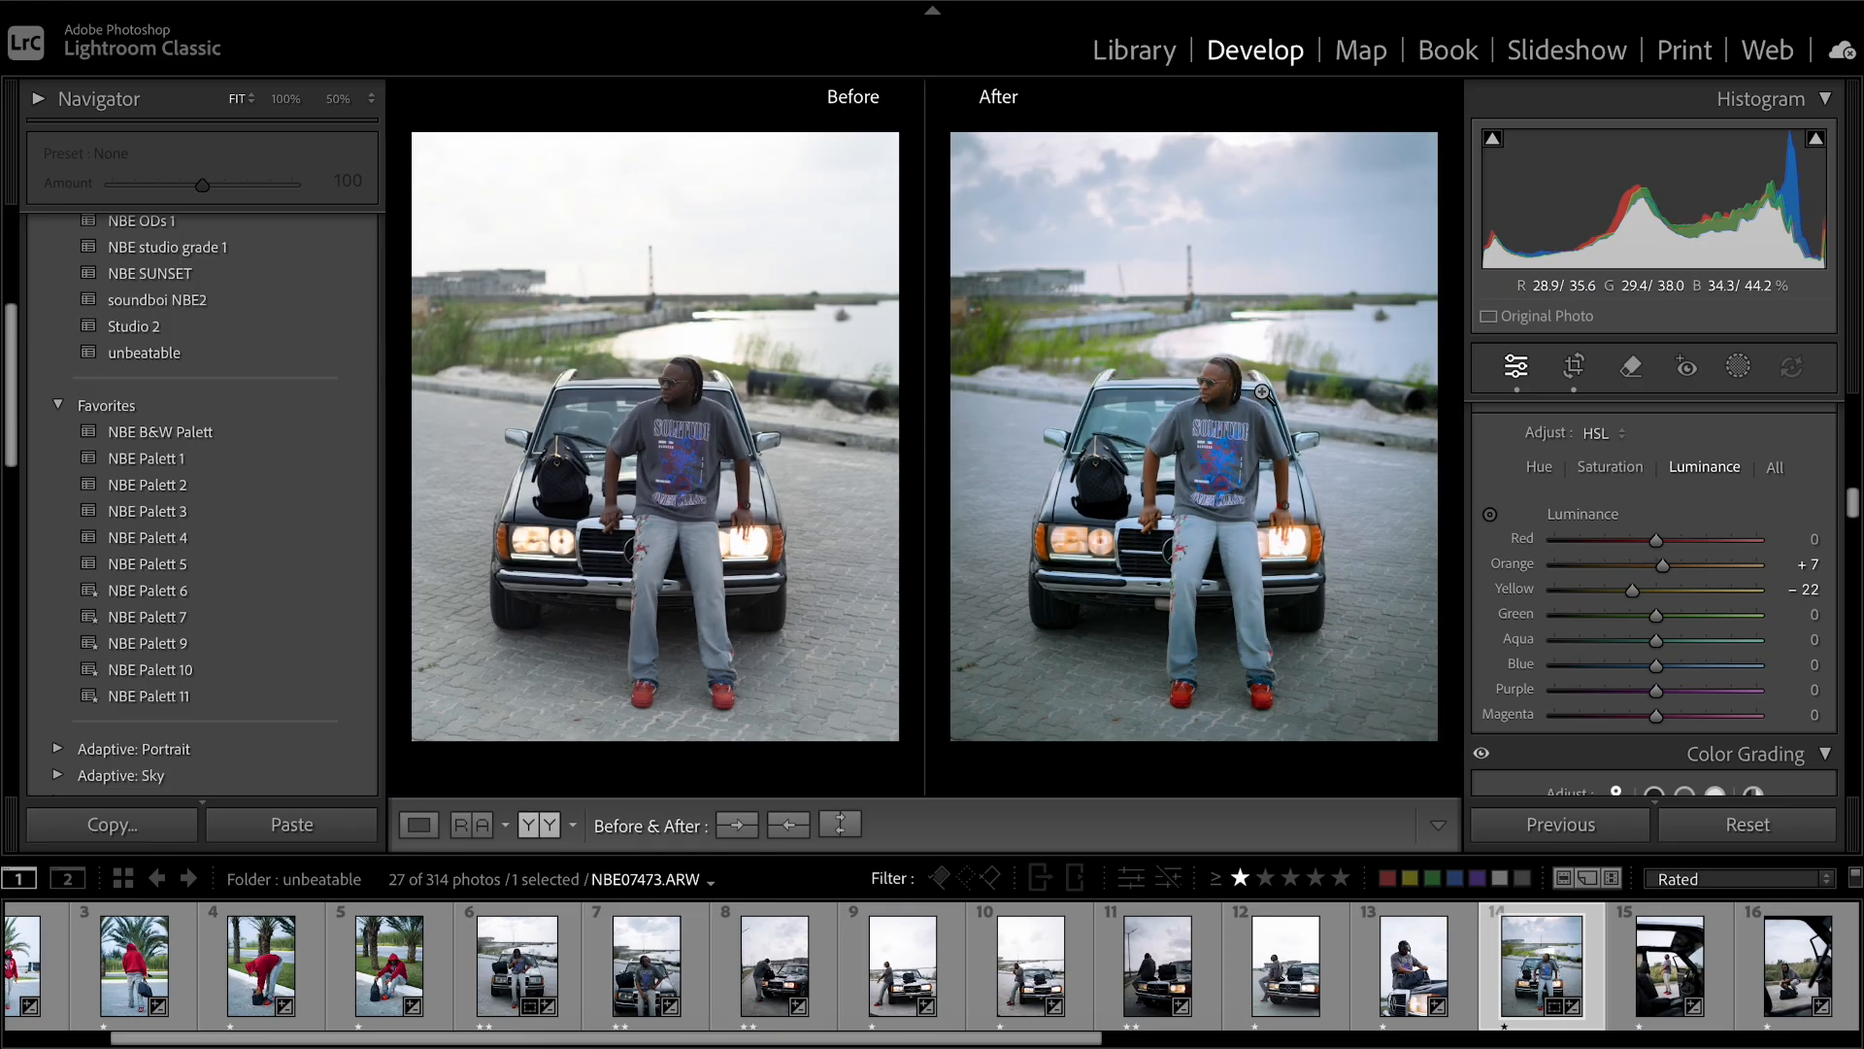
left_click(1079, 546)
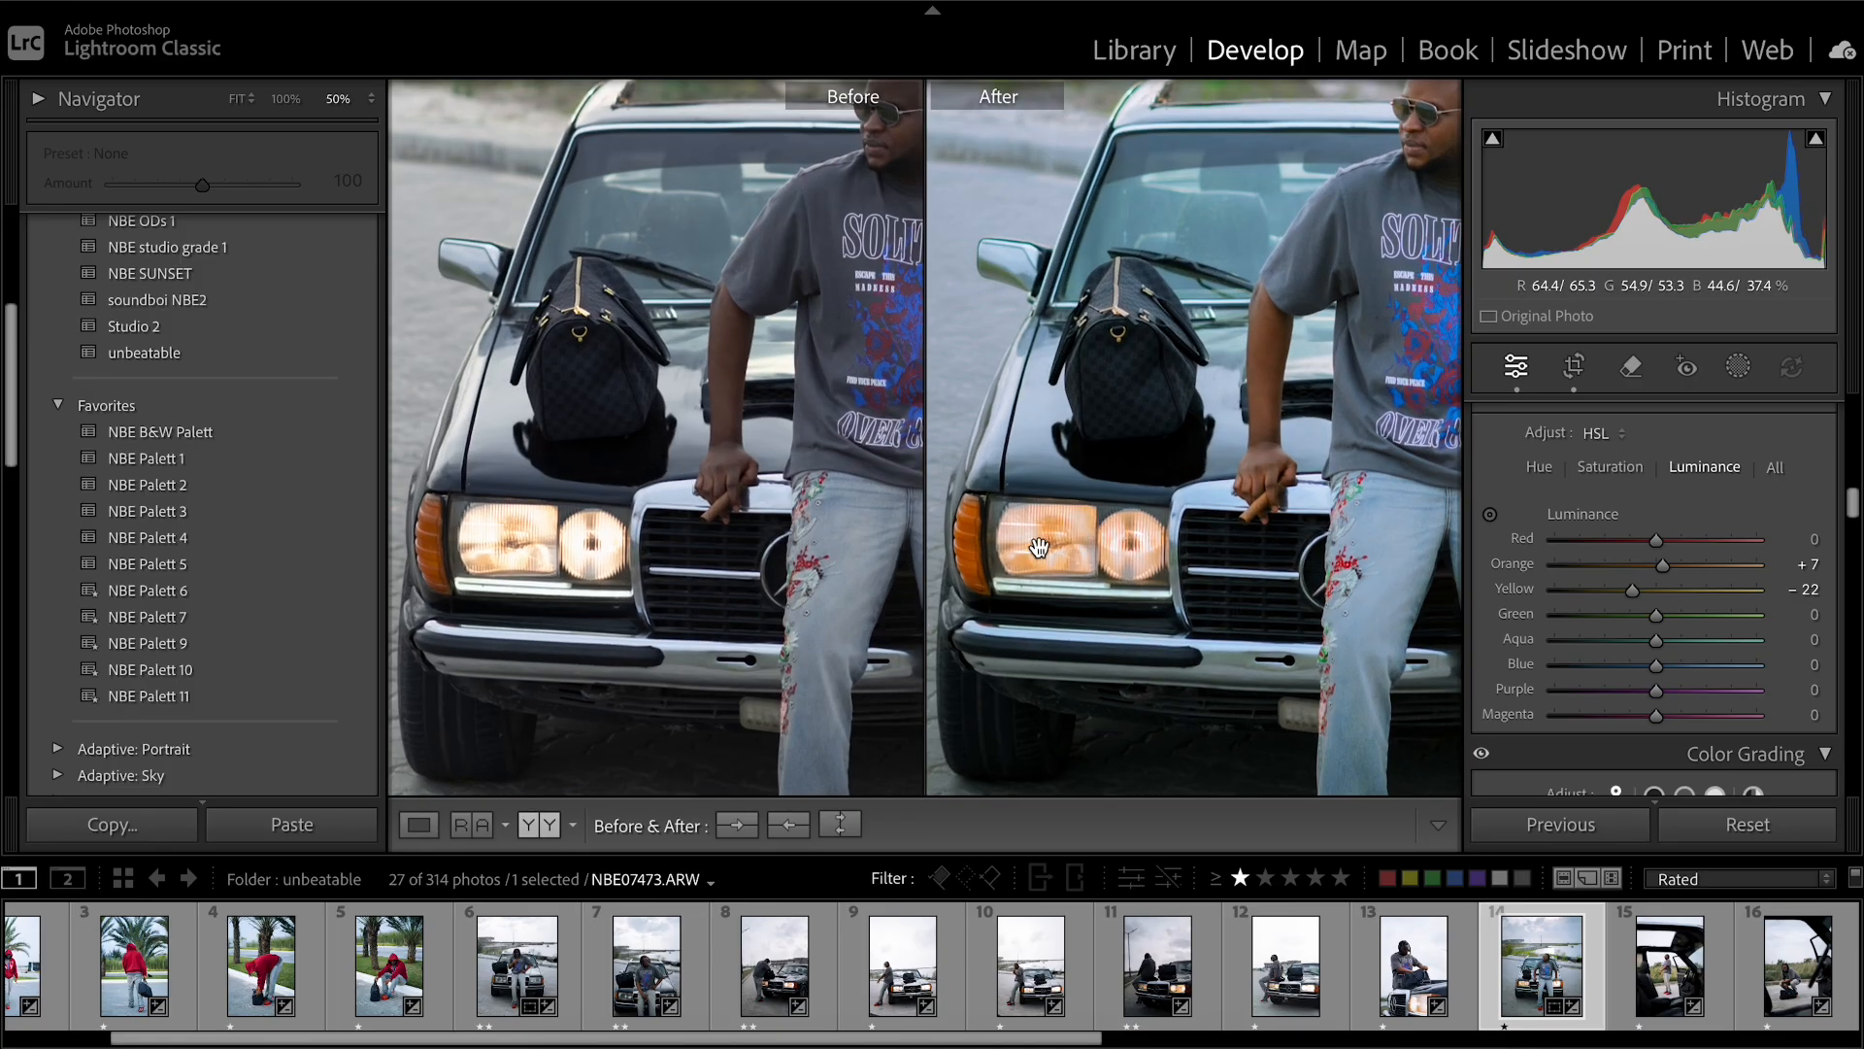
left_click(1068, 548)
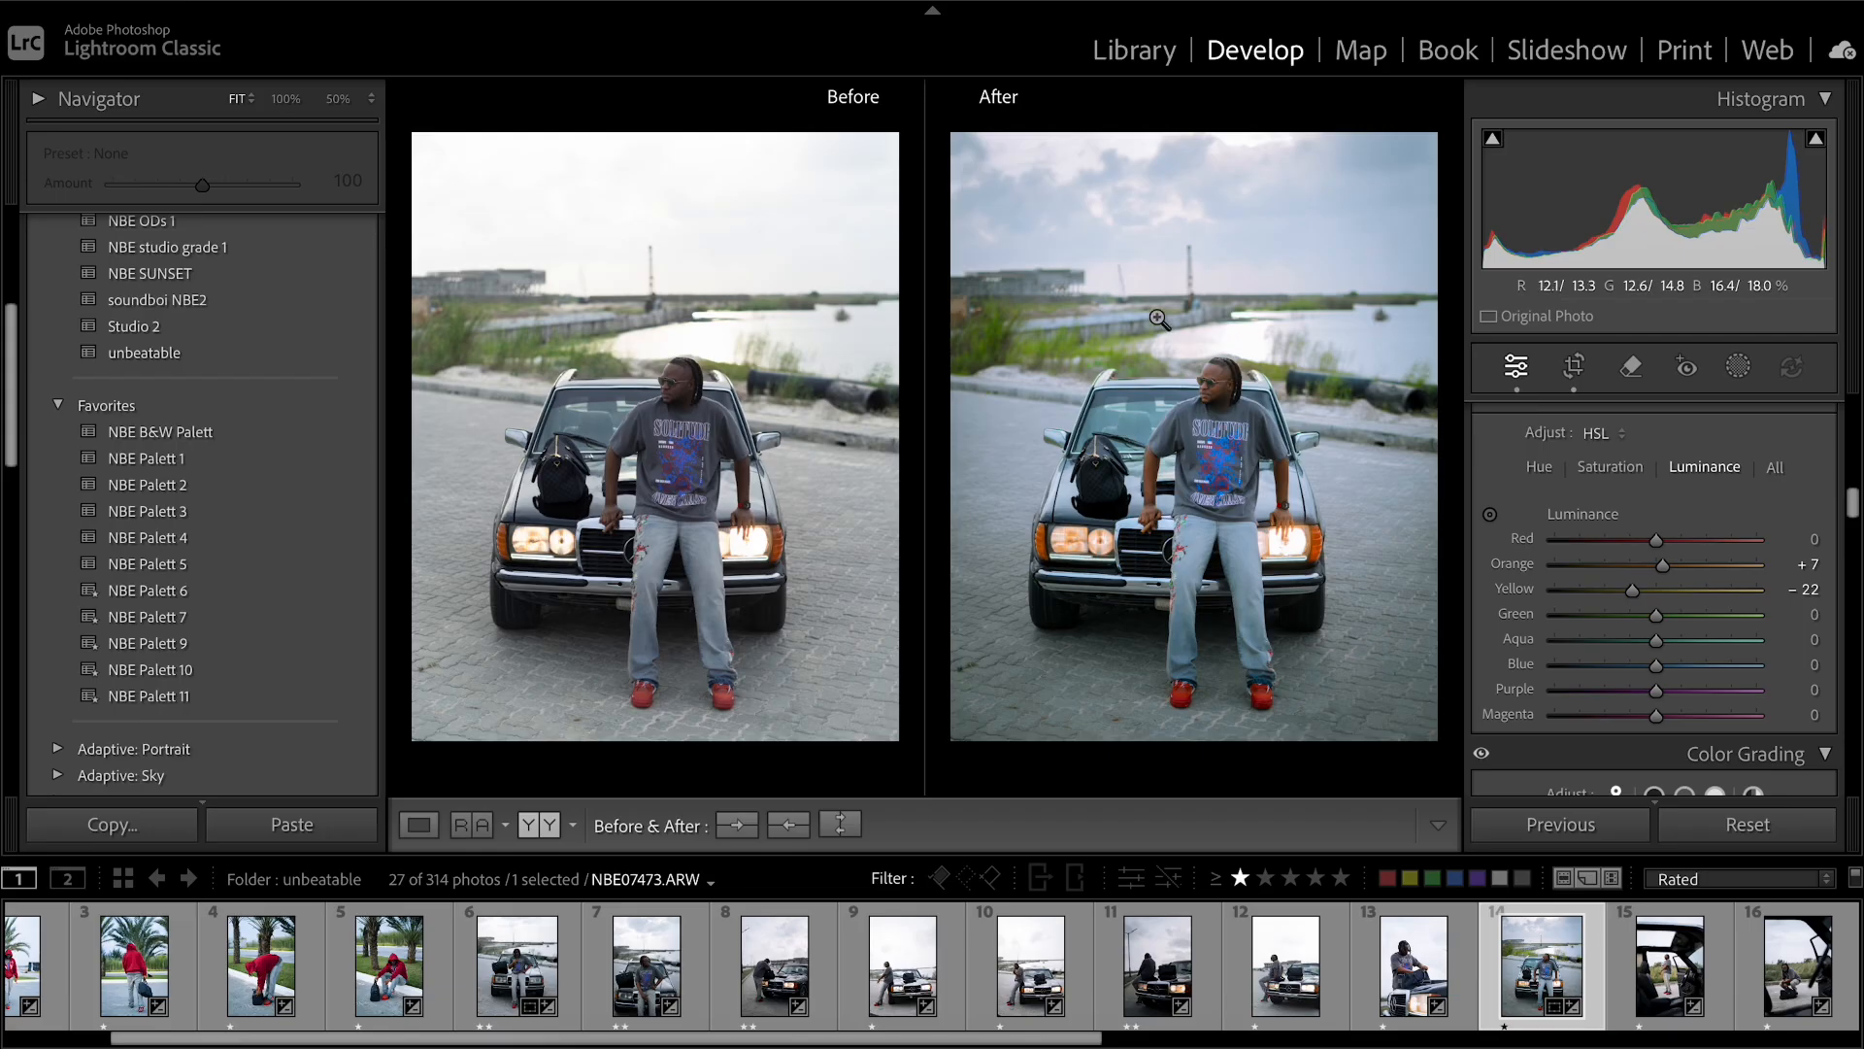
left_click(1331, 205)
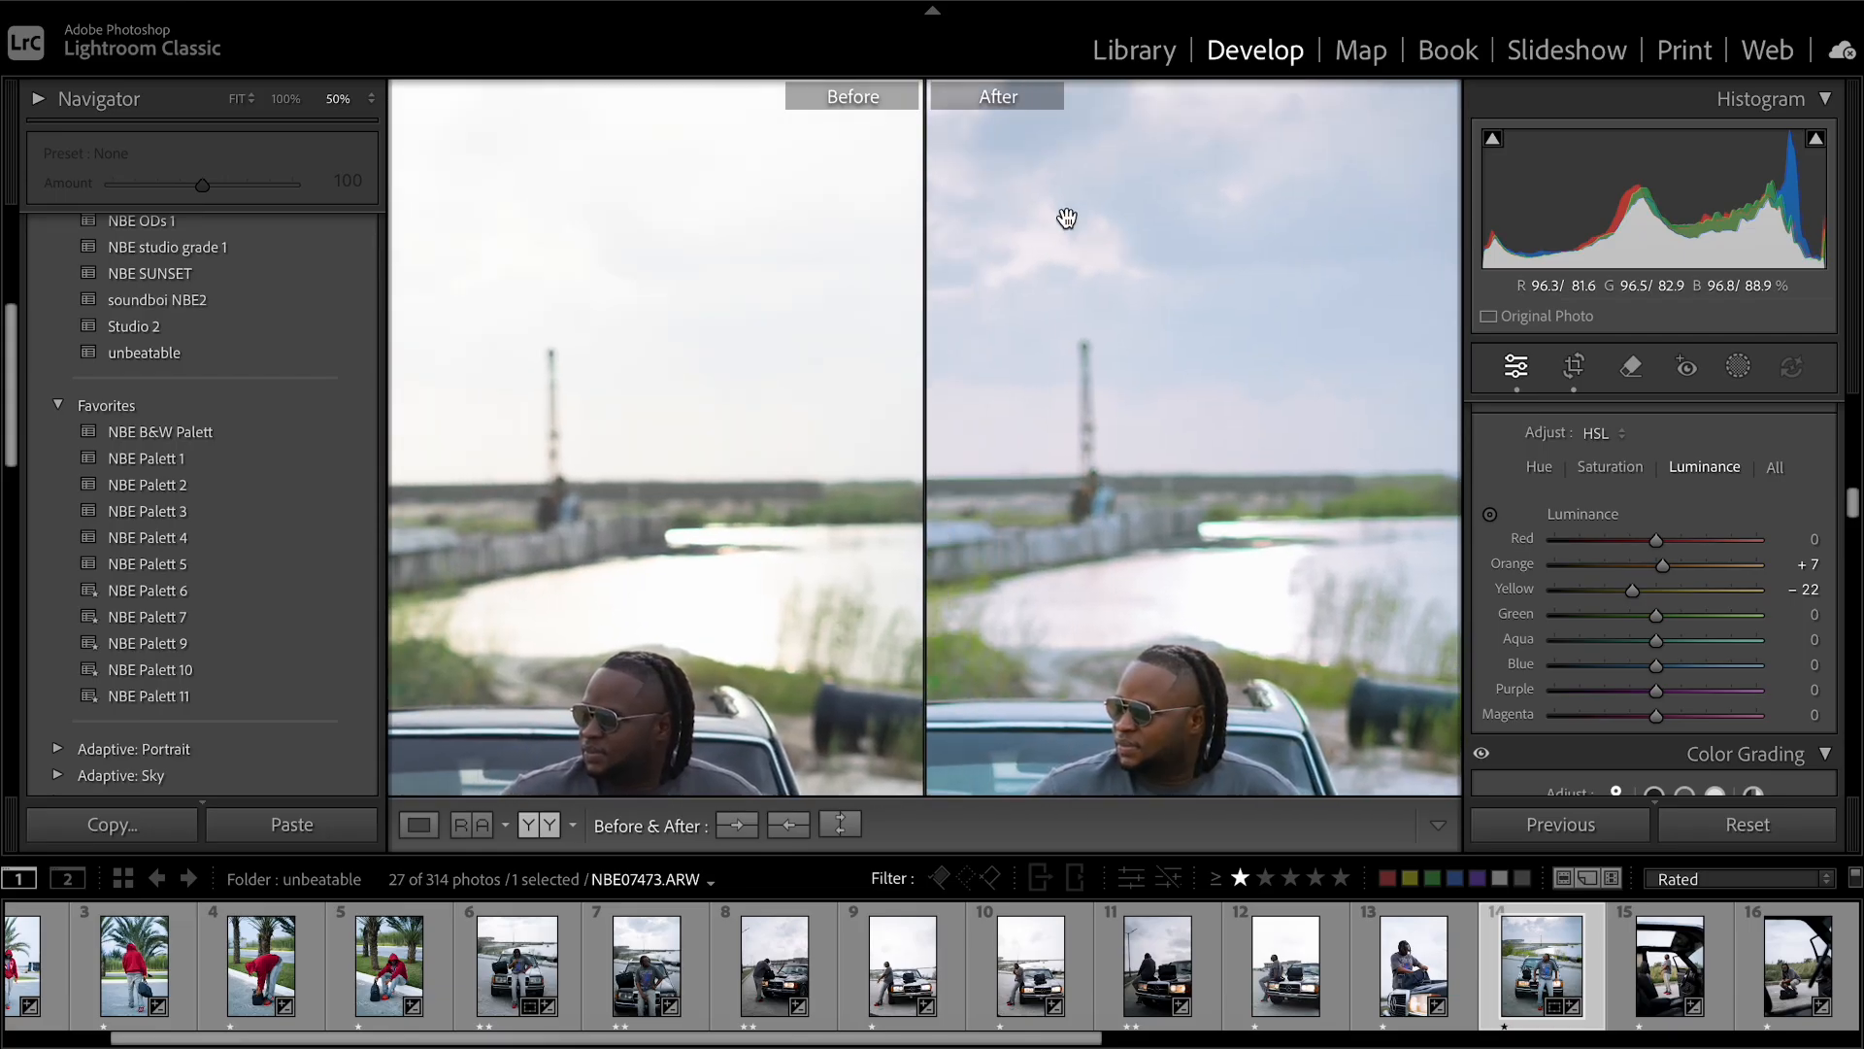
left_click(1097, 311)
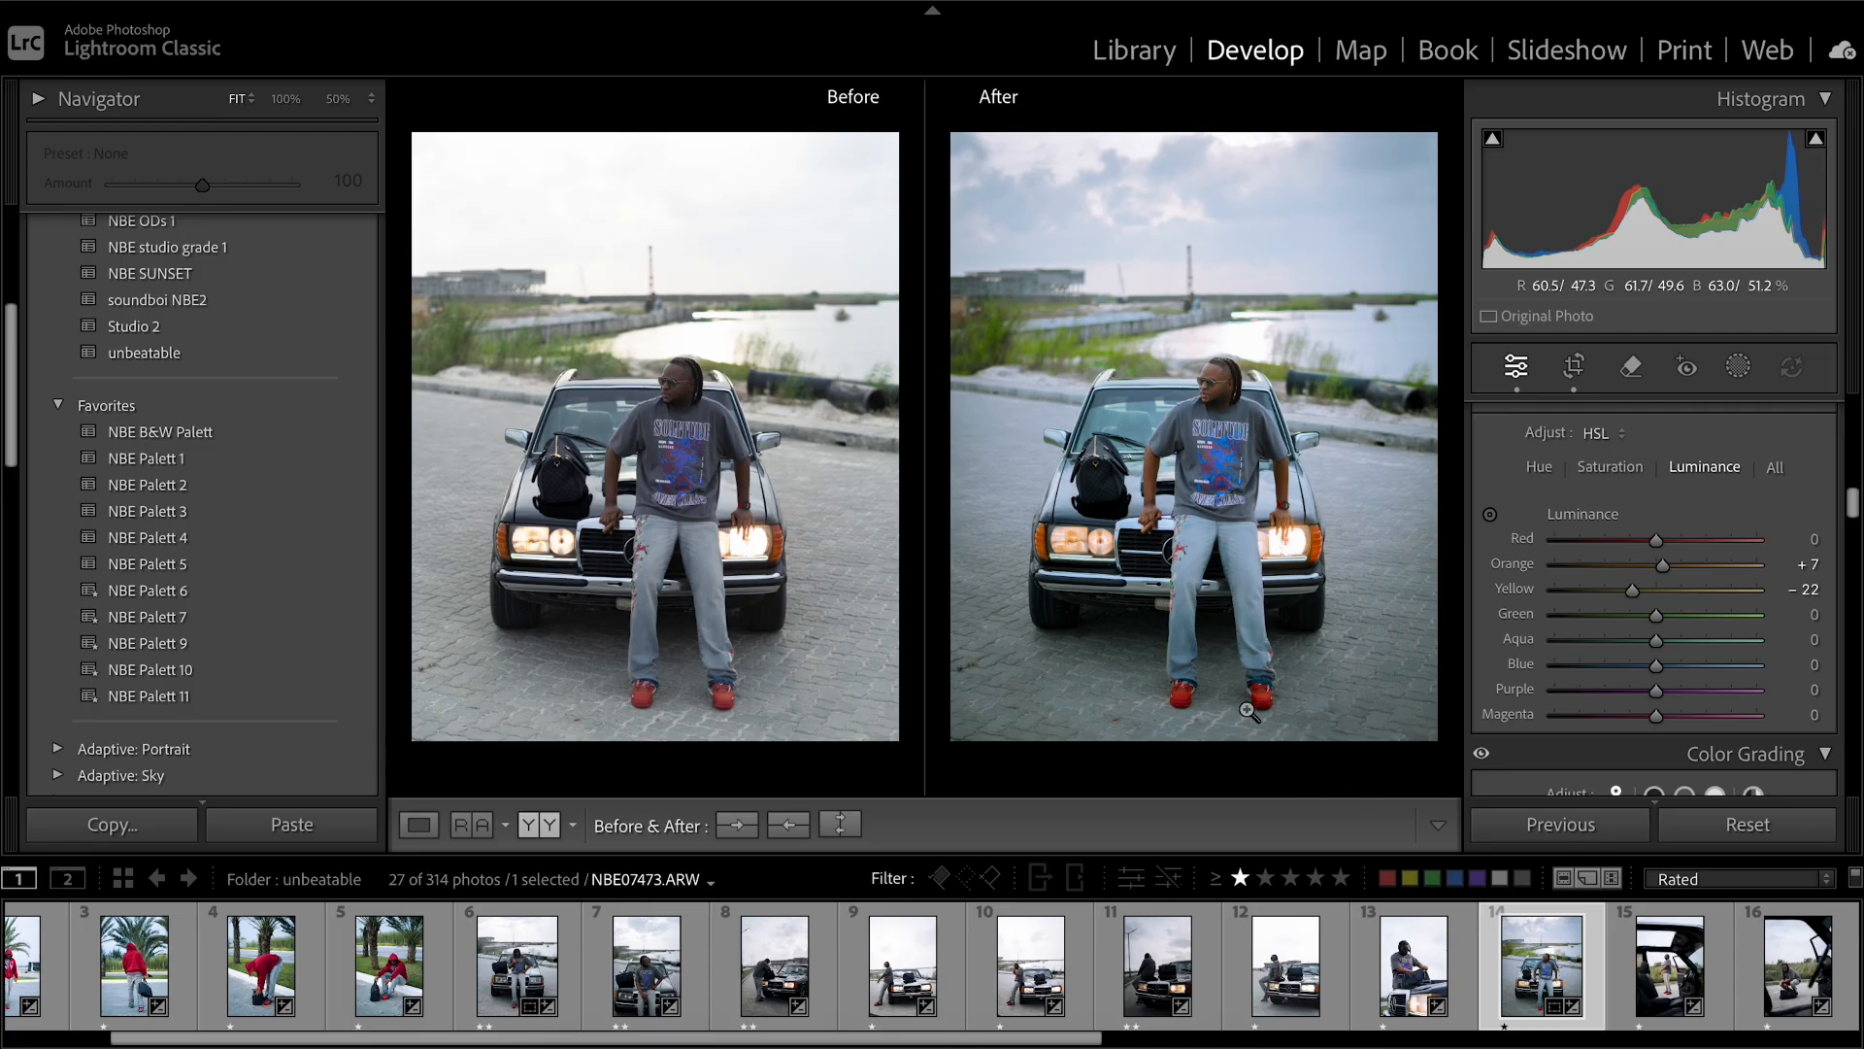
scroll(1616, 583, "down", 8)
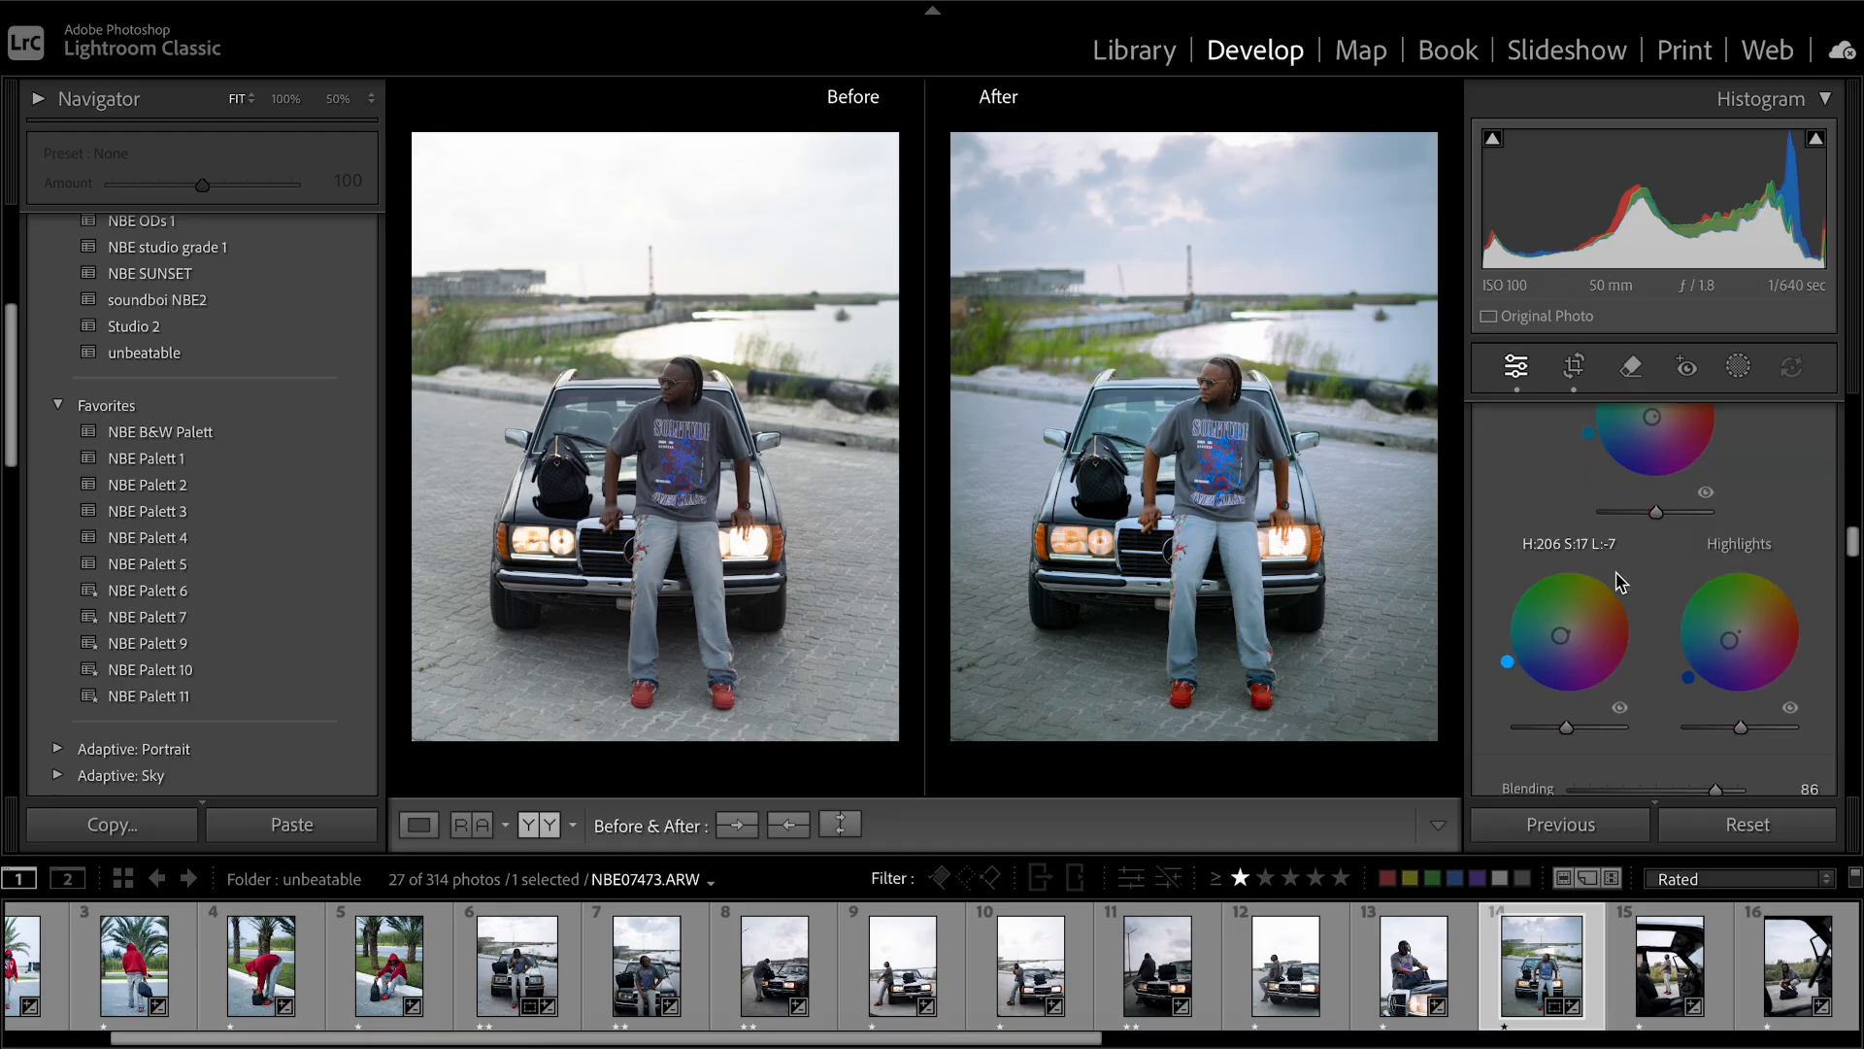
scroll(1584, 650, "down", 10)
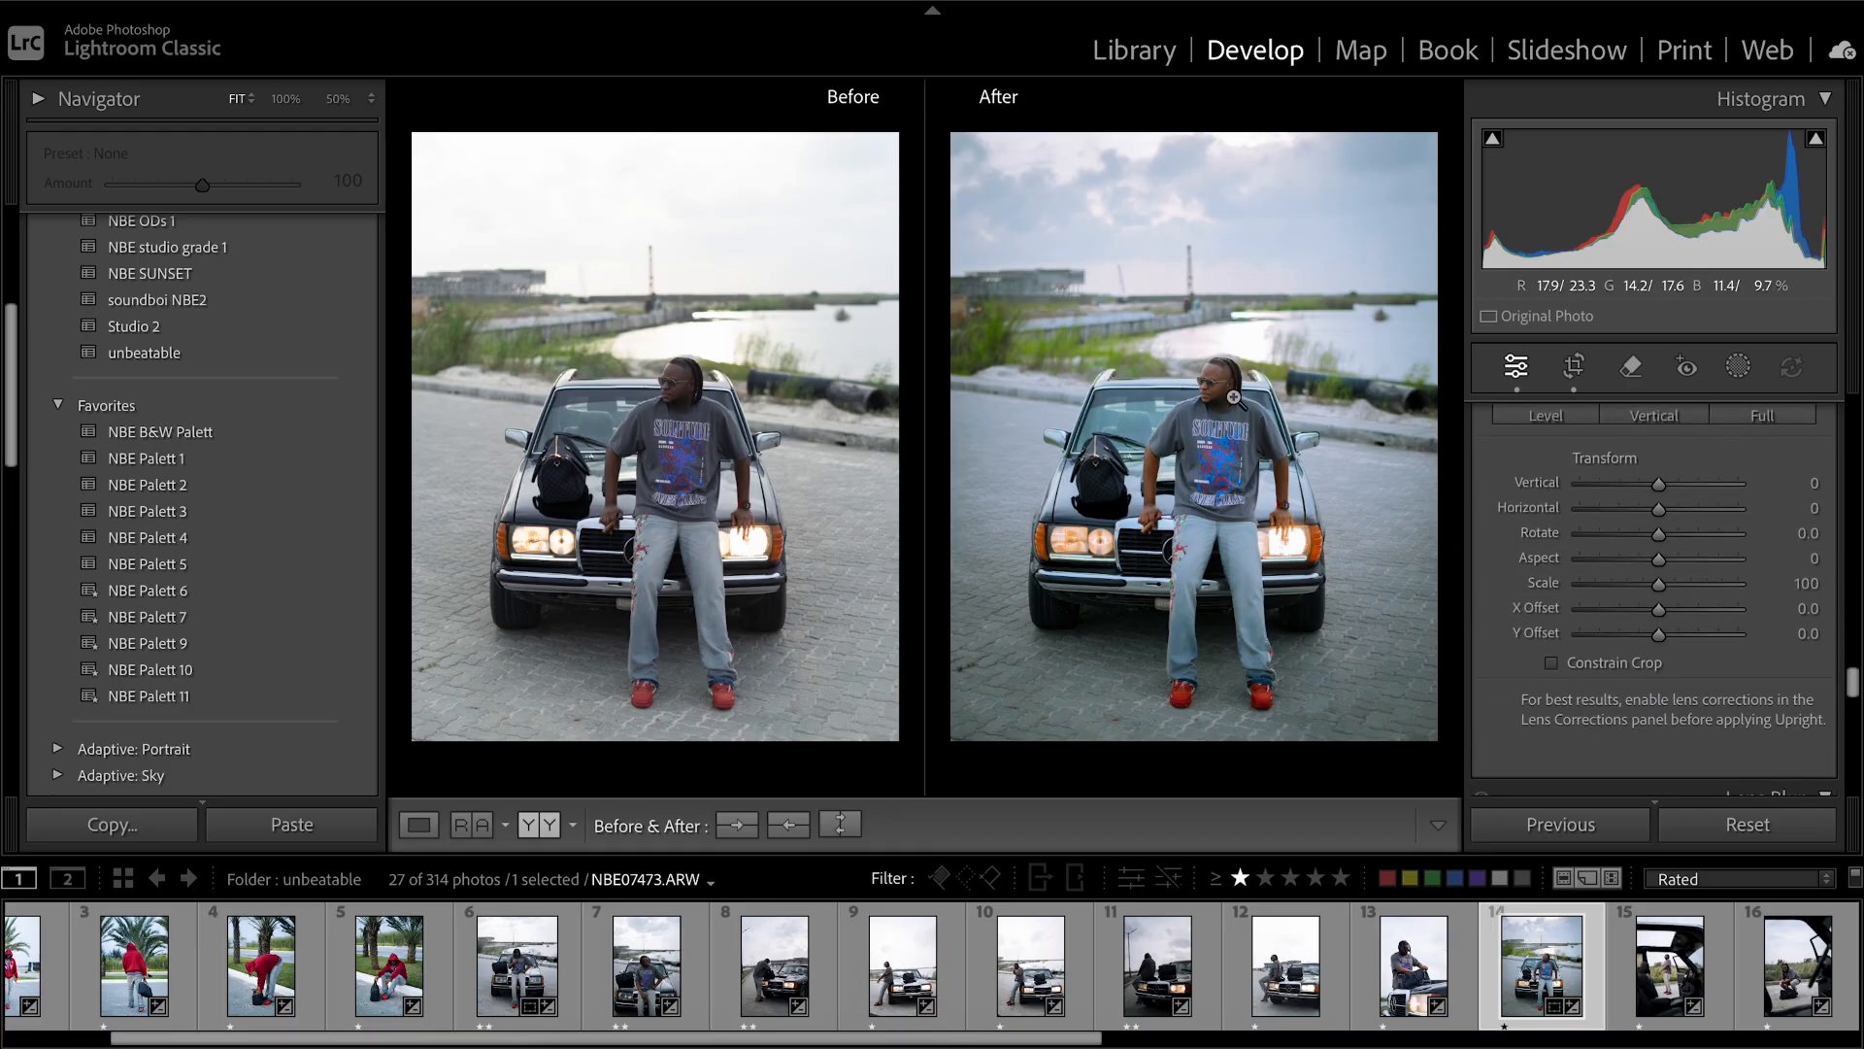
Open the export settings for the edited photo and choose TIFF as the image format.
right_click(1227, 313)
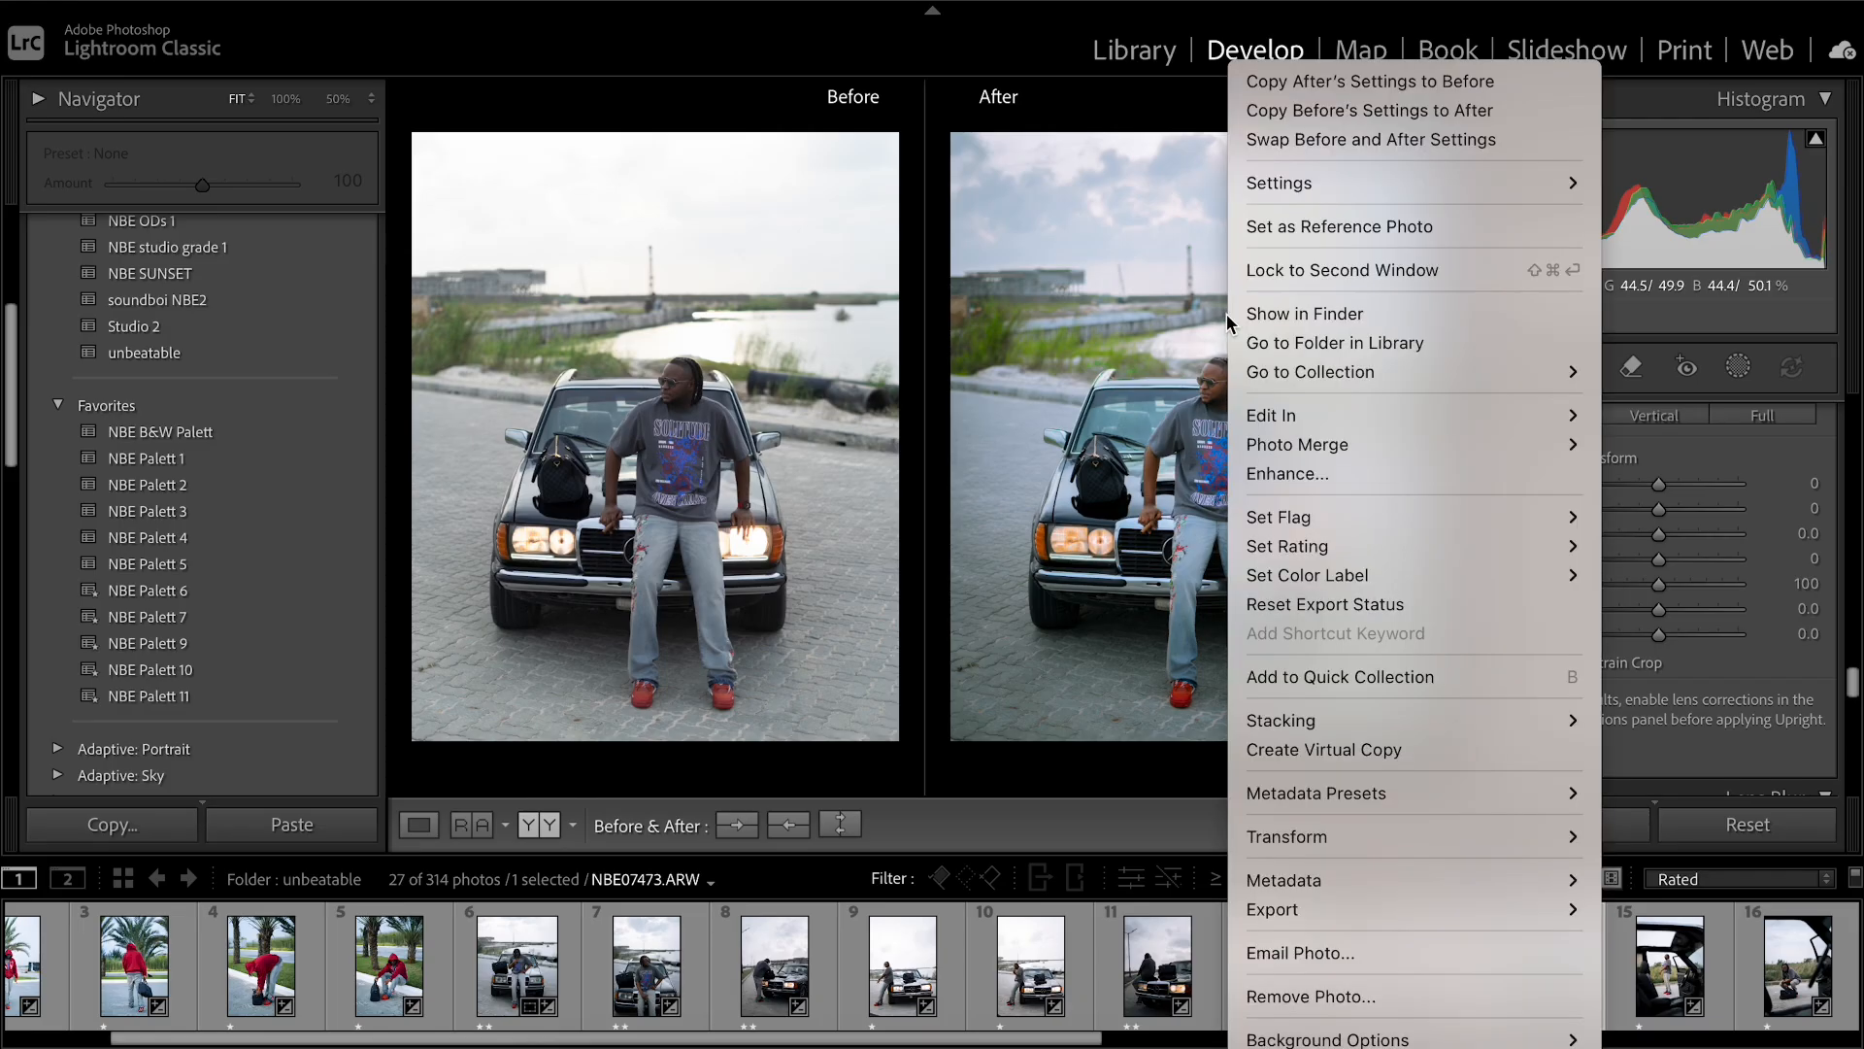
right_click(1144, 305)
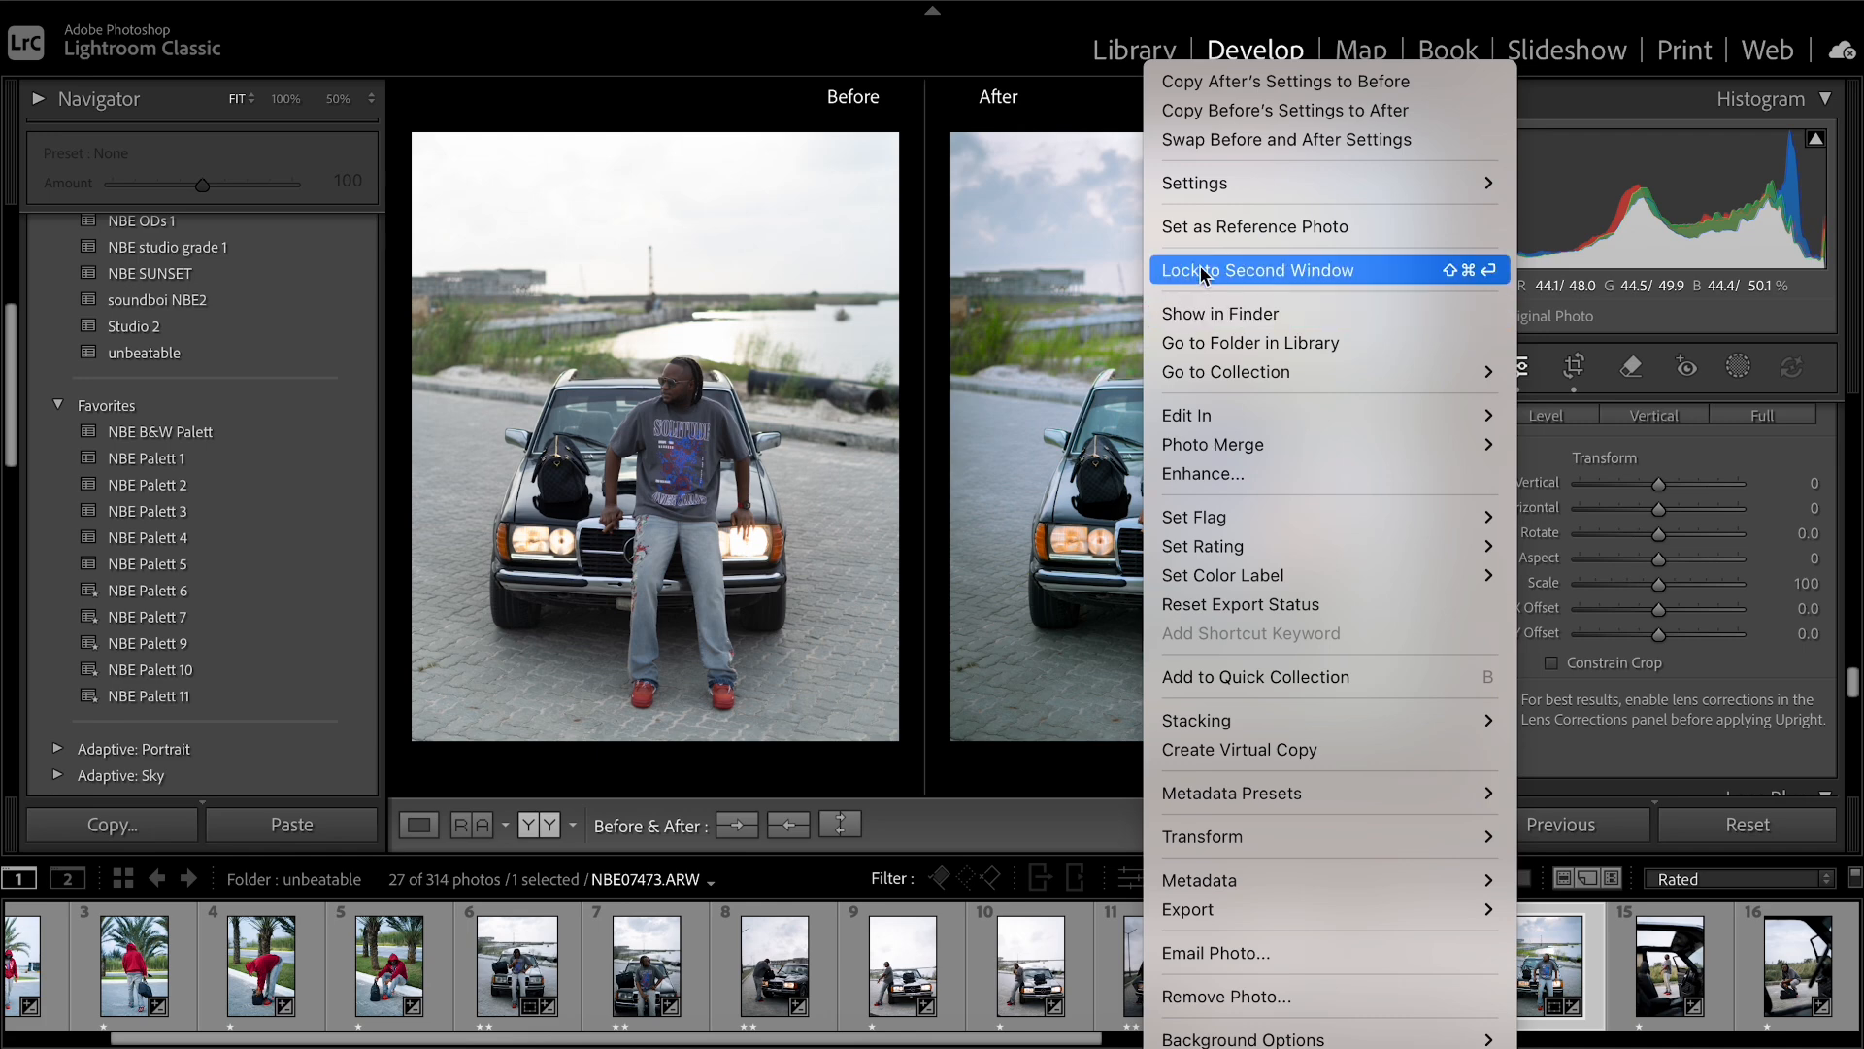
mouse_move(1238, 911)
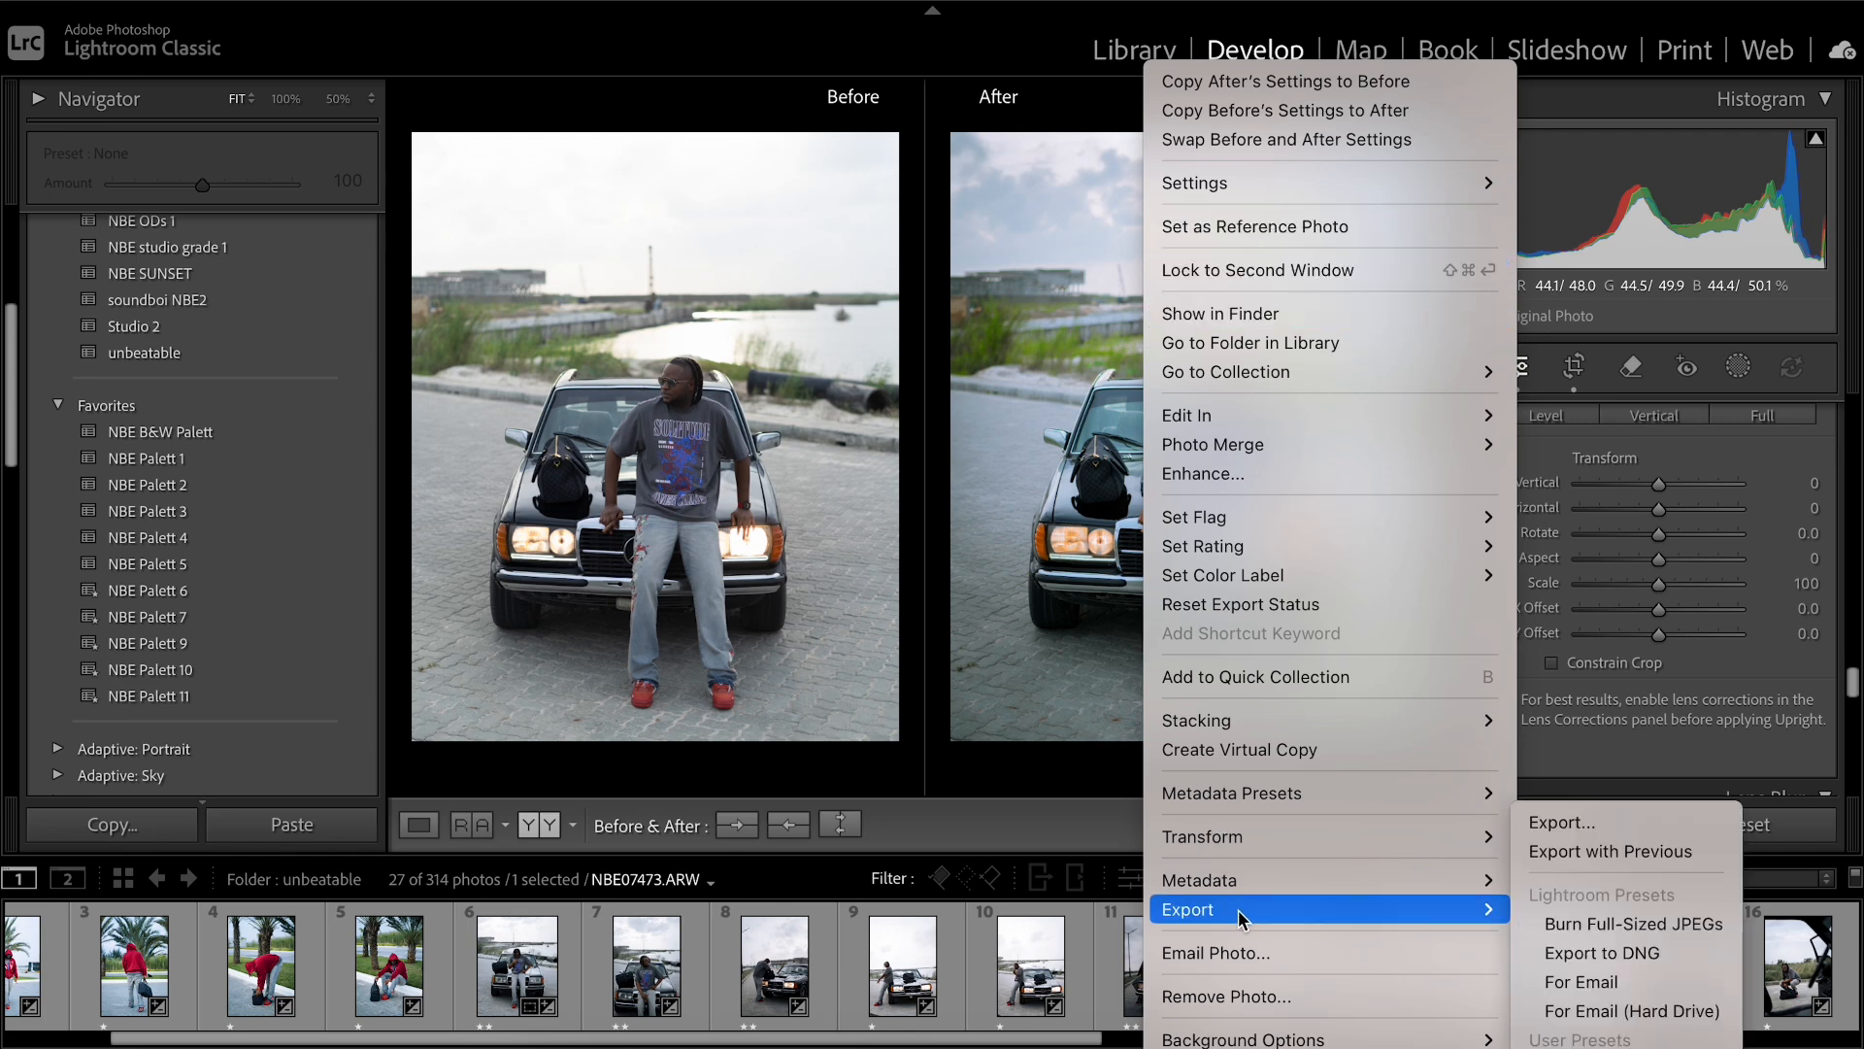
left_click(1594, 820)
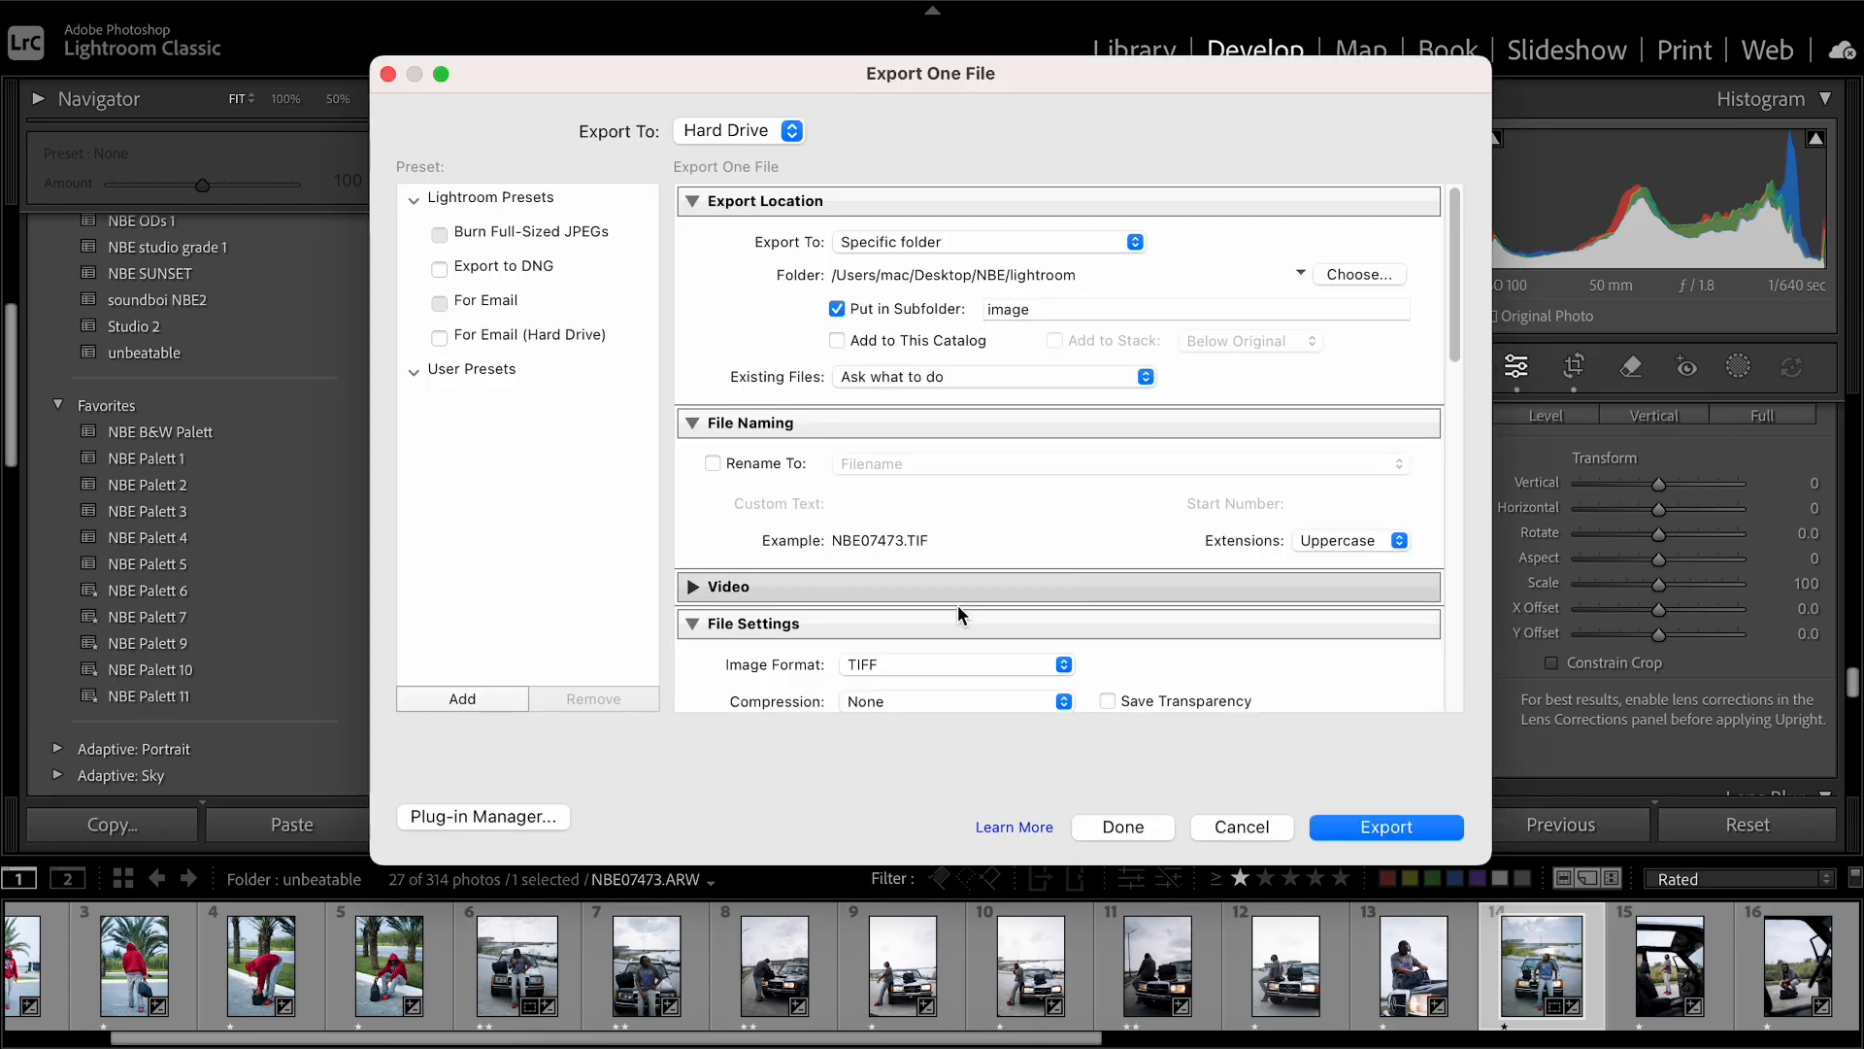
left_click(860, 668)
left_click(862, 677)
scroll(1033, 509, "down", 10)
scroll(1033, 509, "up", 10)
Choose the image folder inside the lightroom folder as the export destination.
left_click(1374, 280)
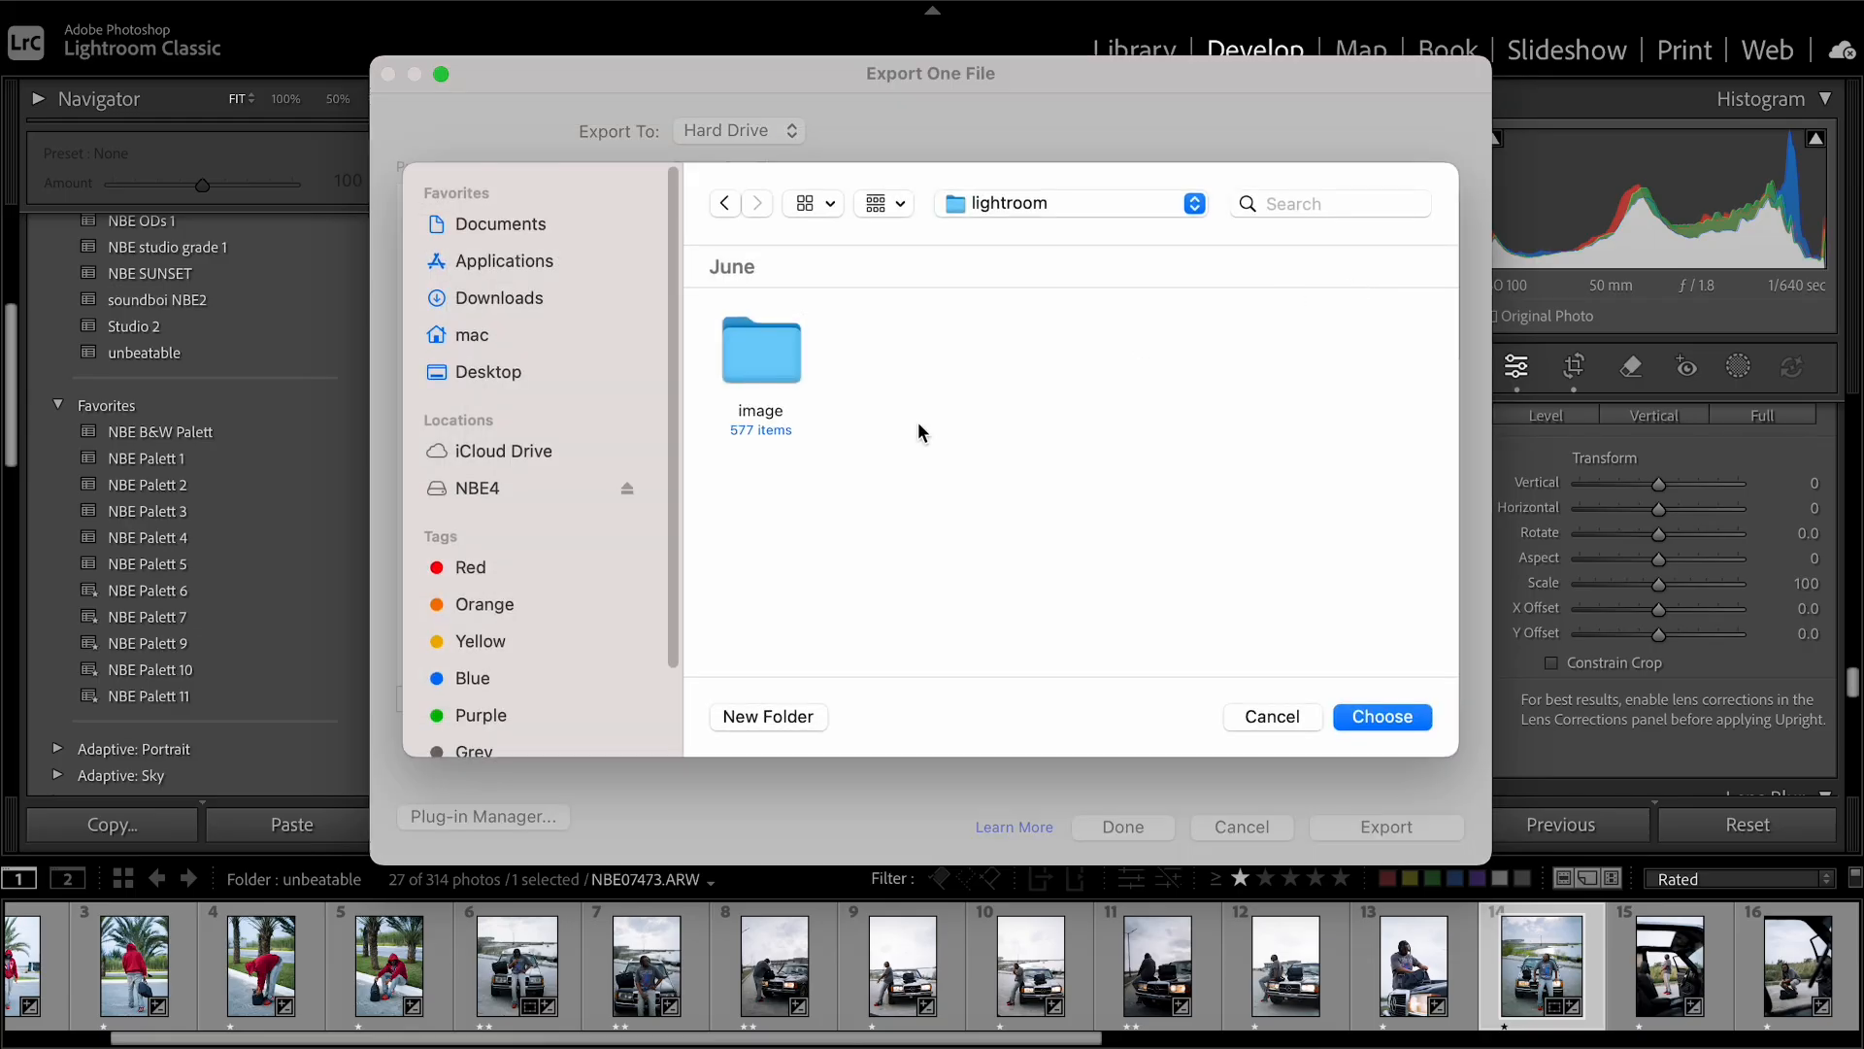
double_click(788, 403)
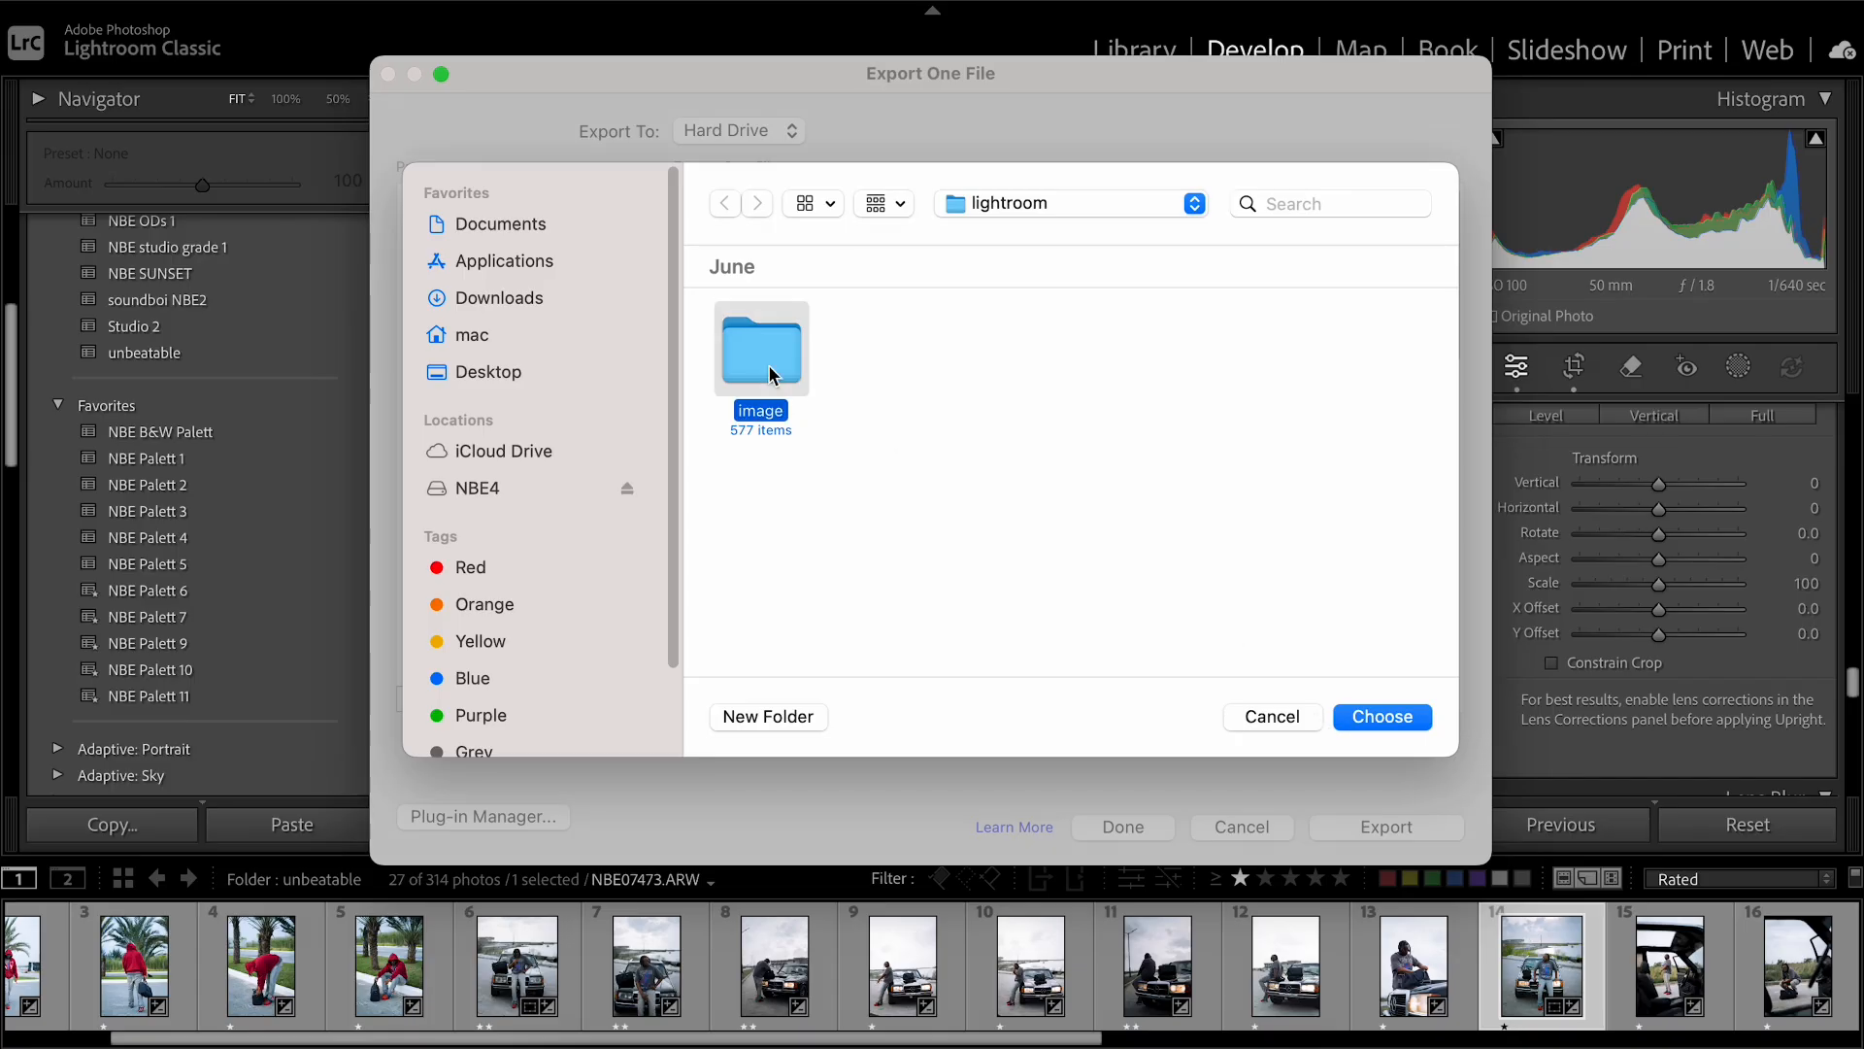
left_click(1367, 719)
Set the after-export action to Open in Adobe Photoshop 2025 and export the photo.
scroll(1075, 499, "down", 10)
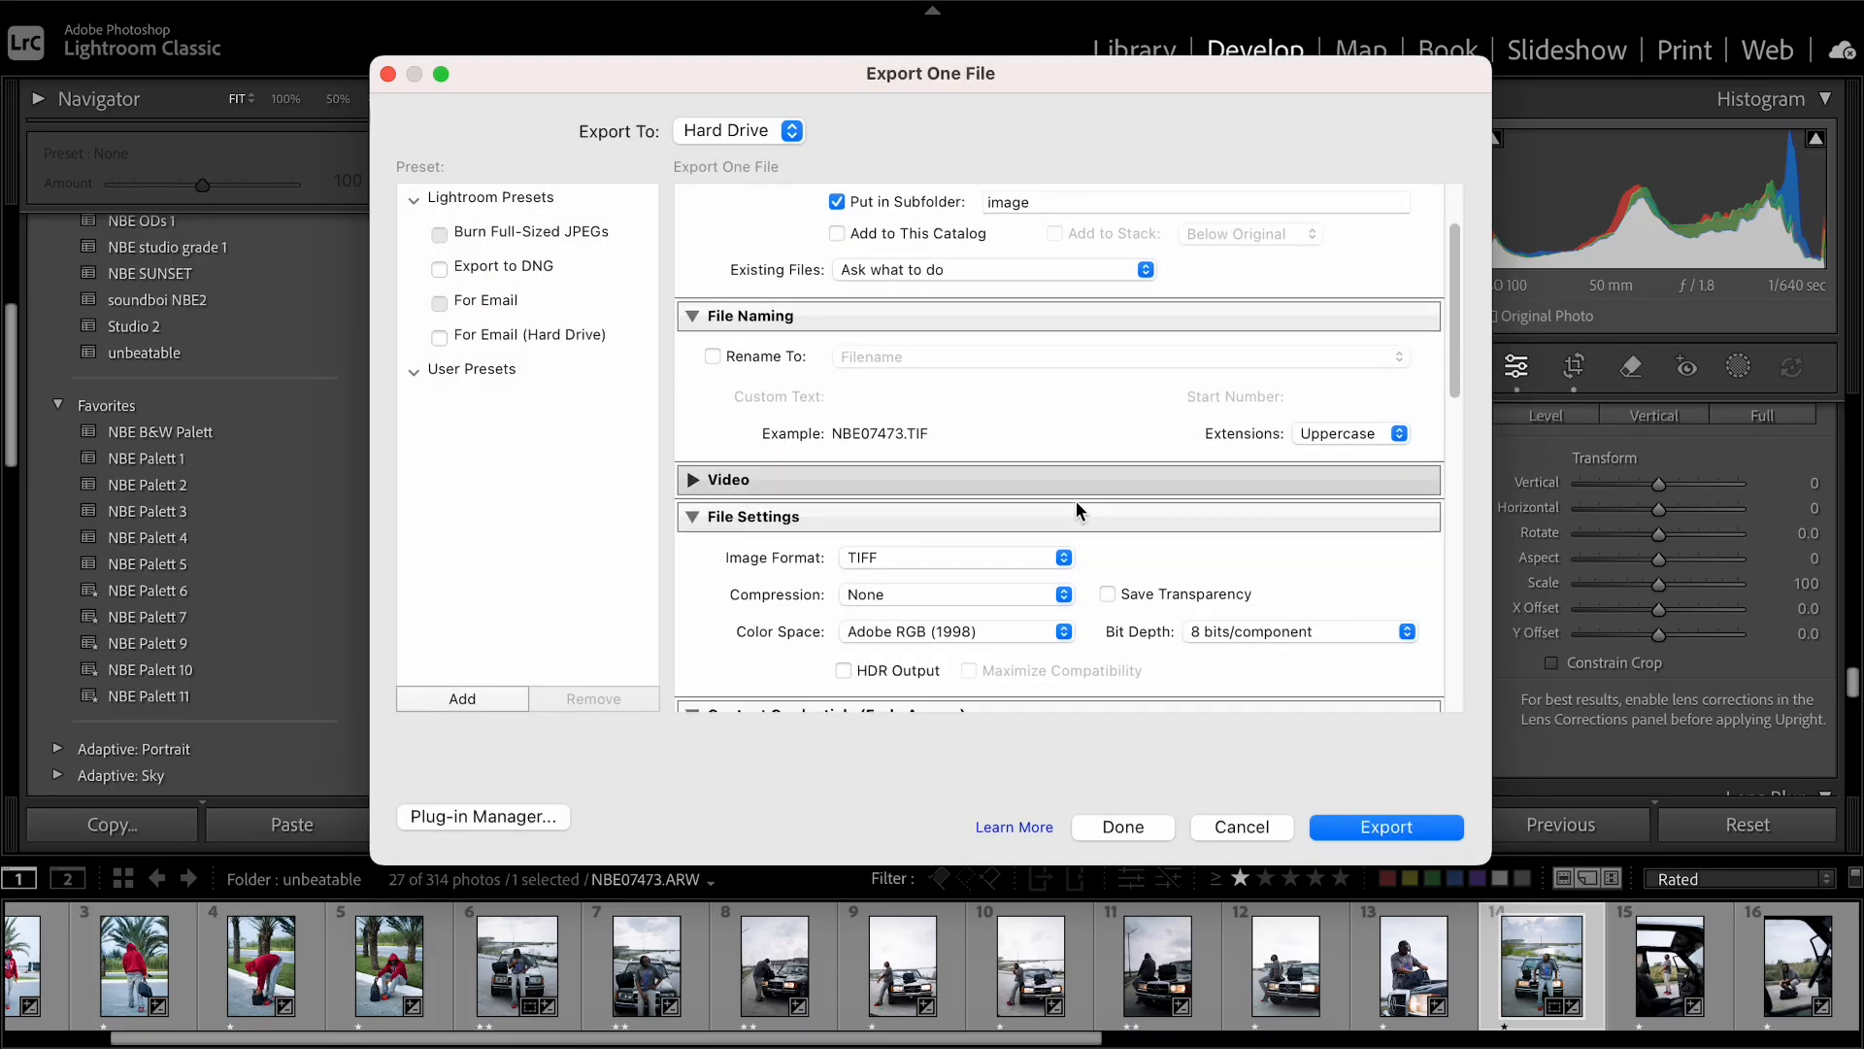
scroll(1076, 501, "down", 10)
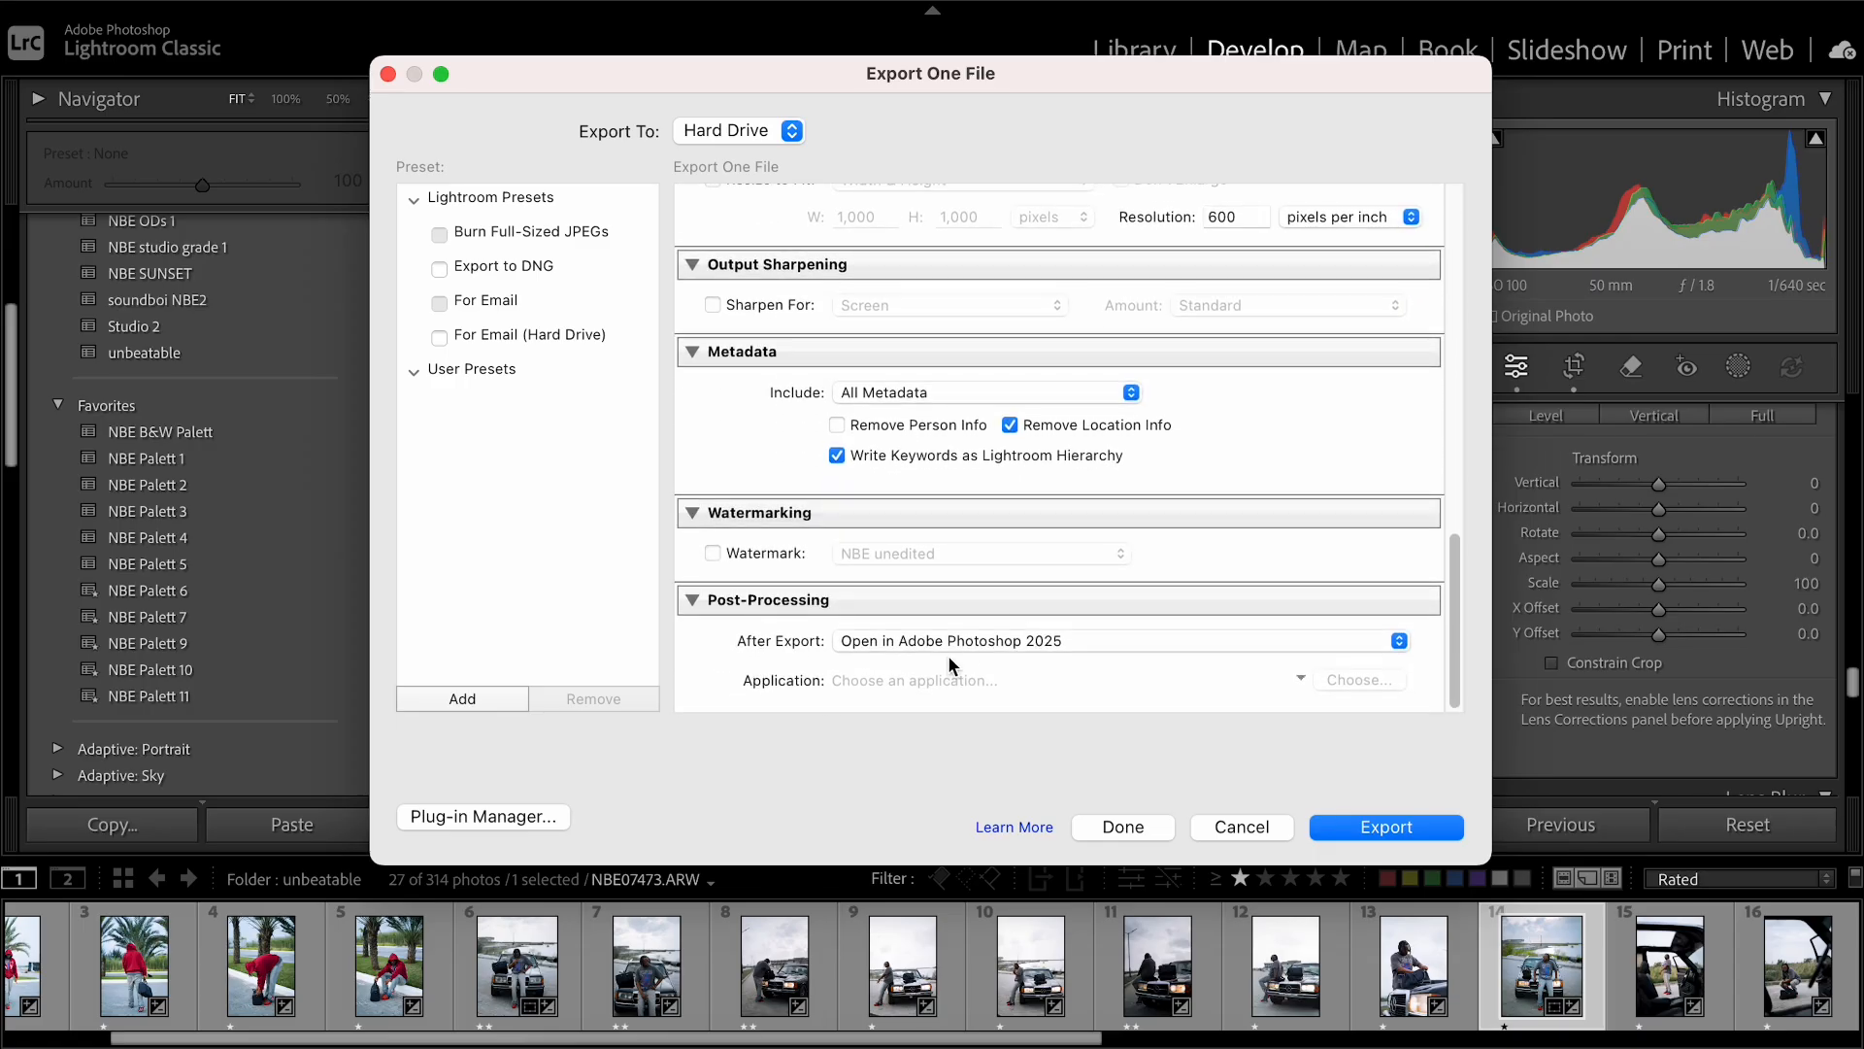
left_click(918, 641)
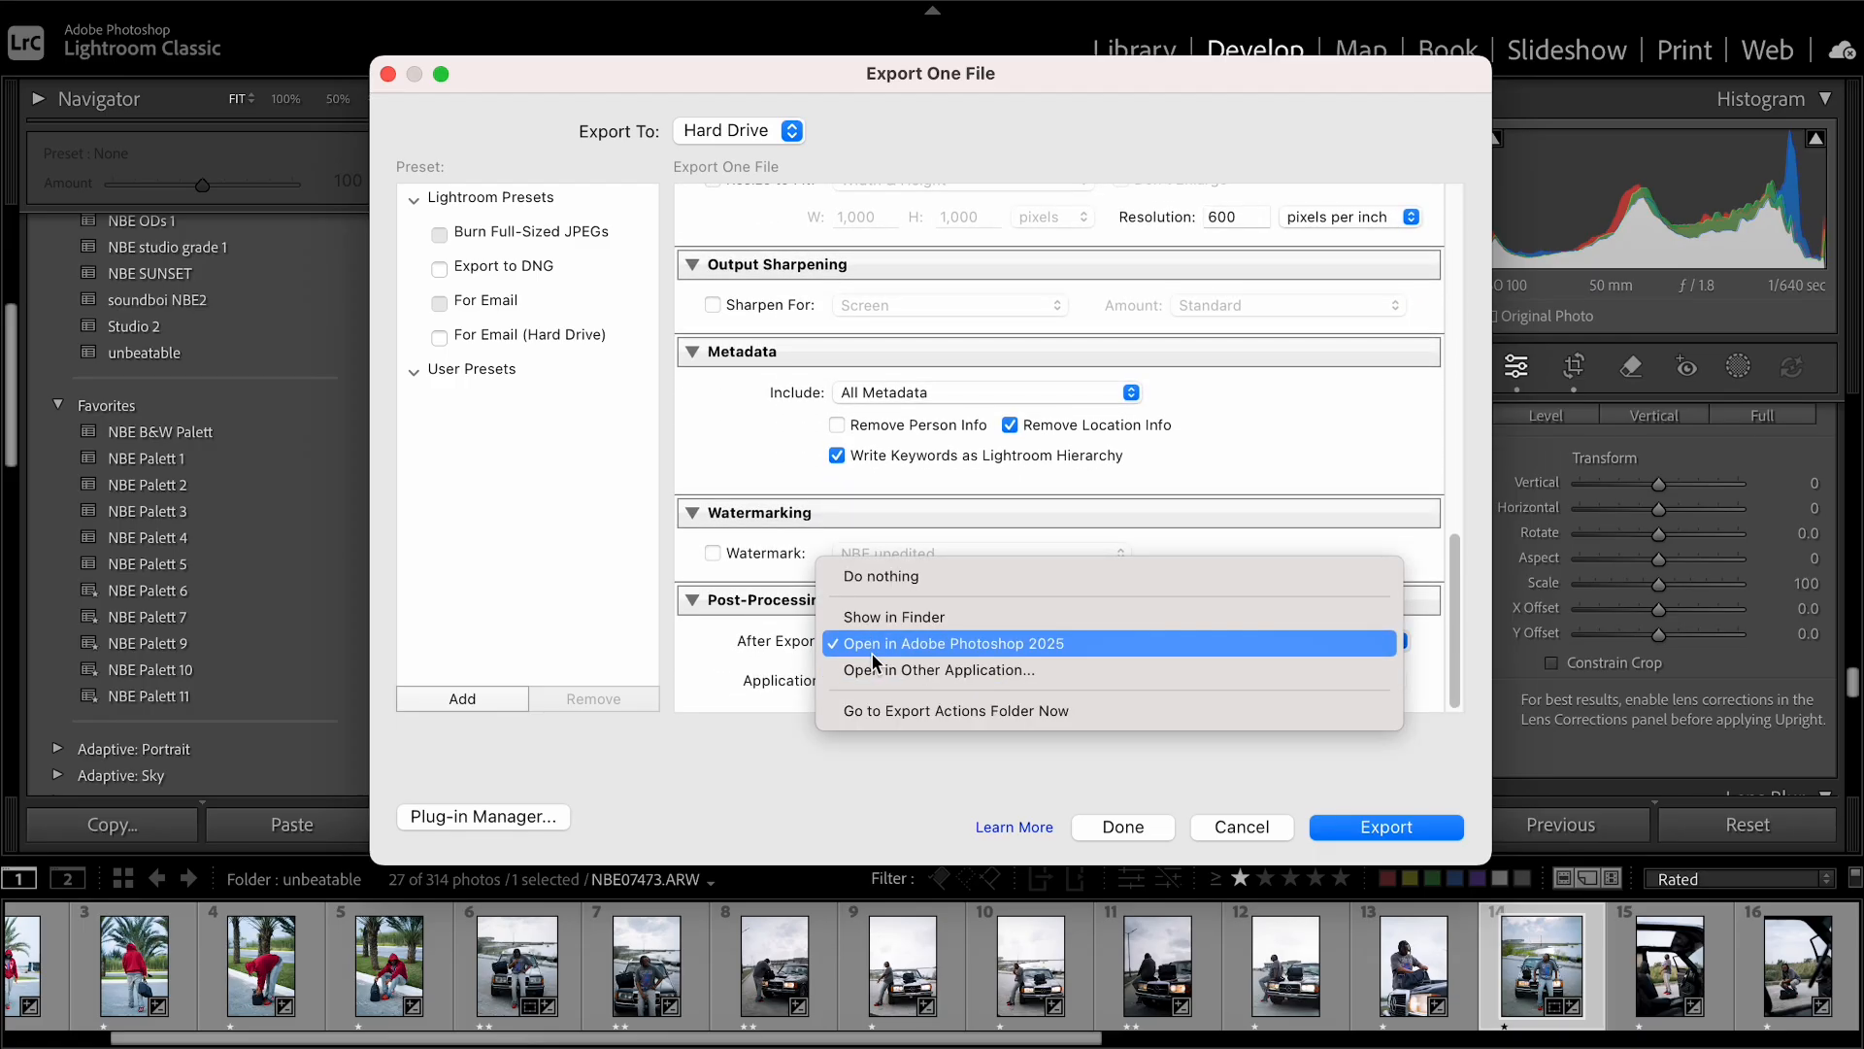
left_click(958, 647)
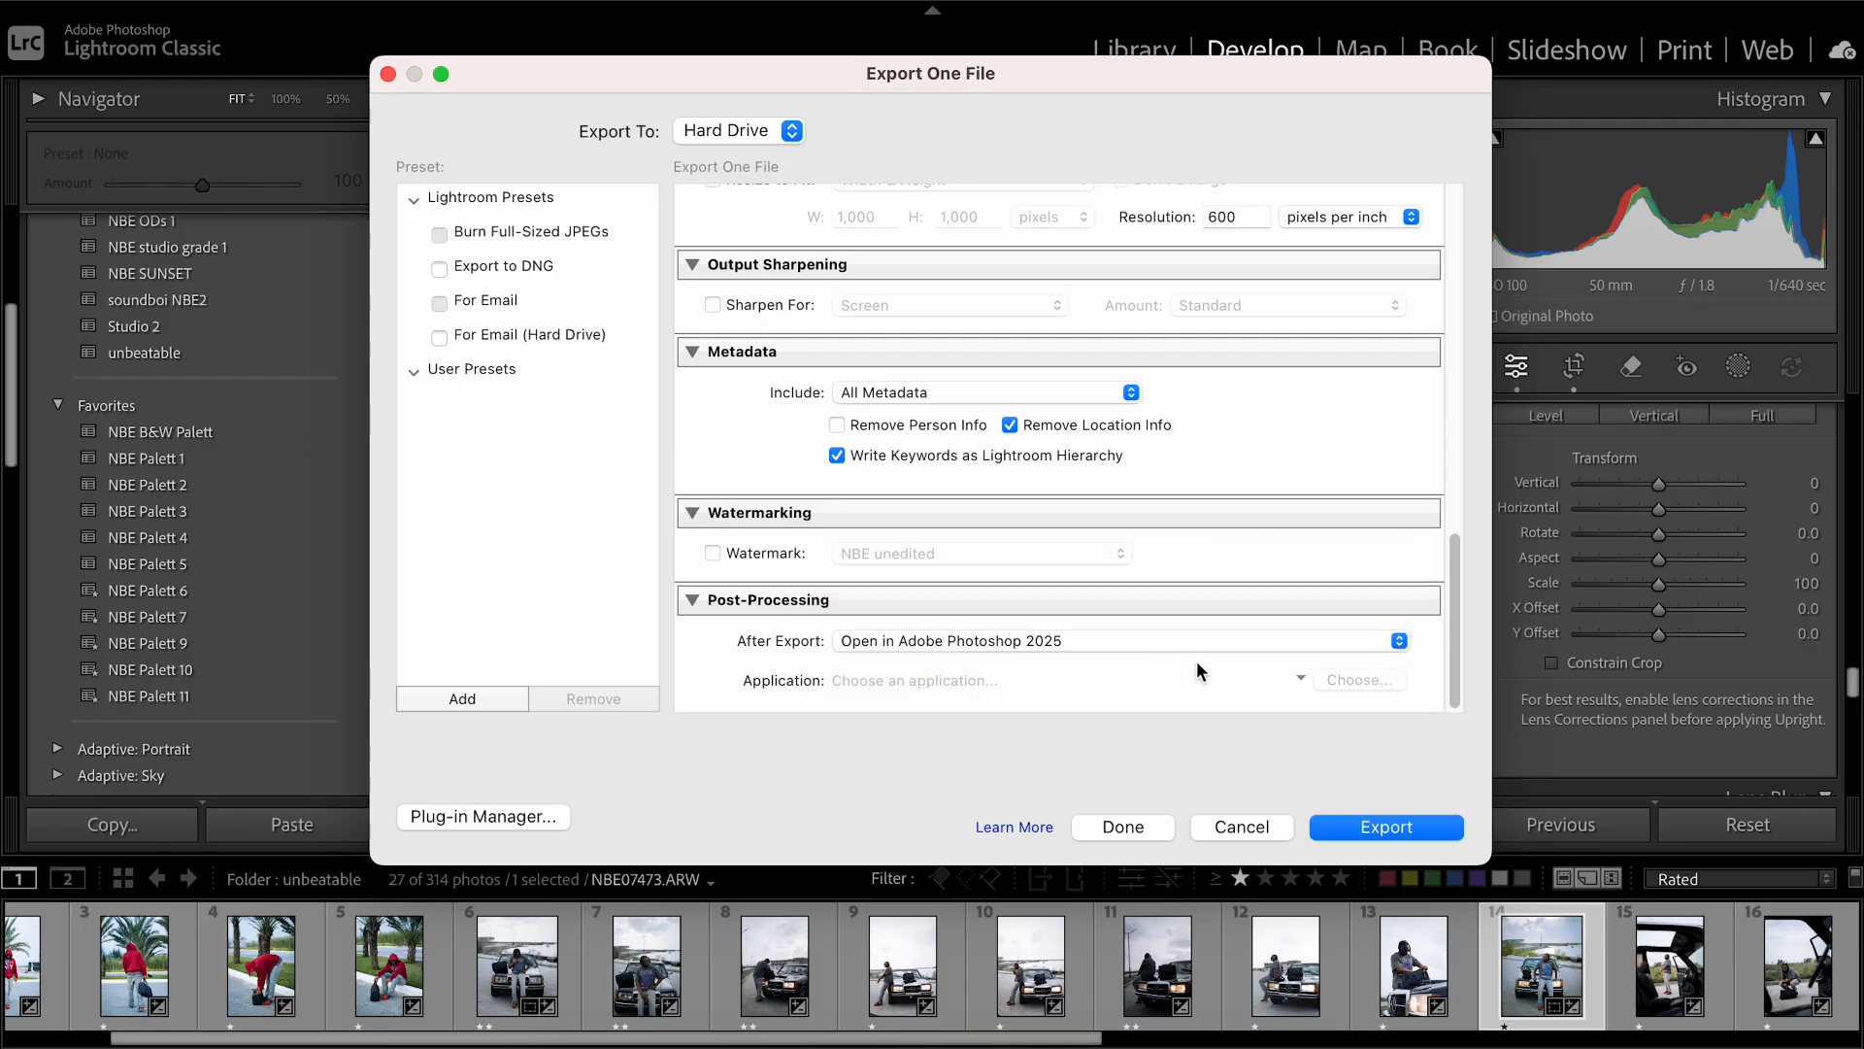
left_click(1363, 827)
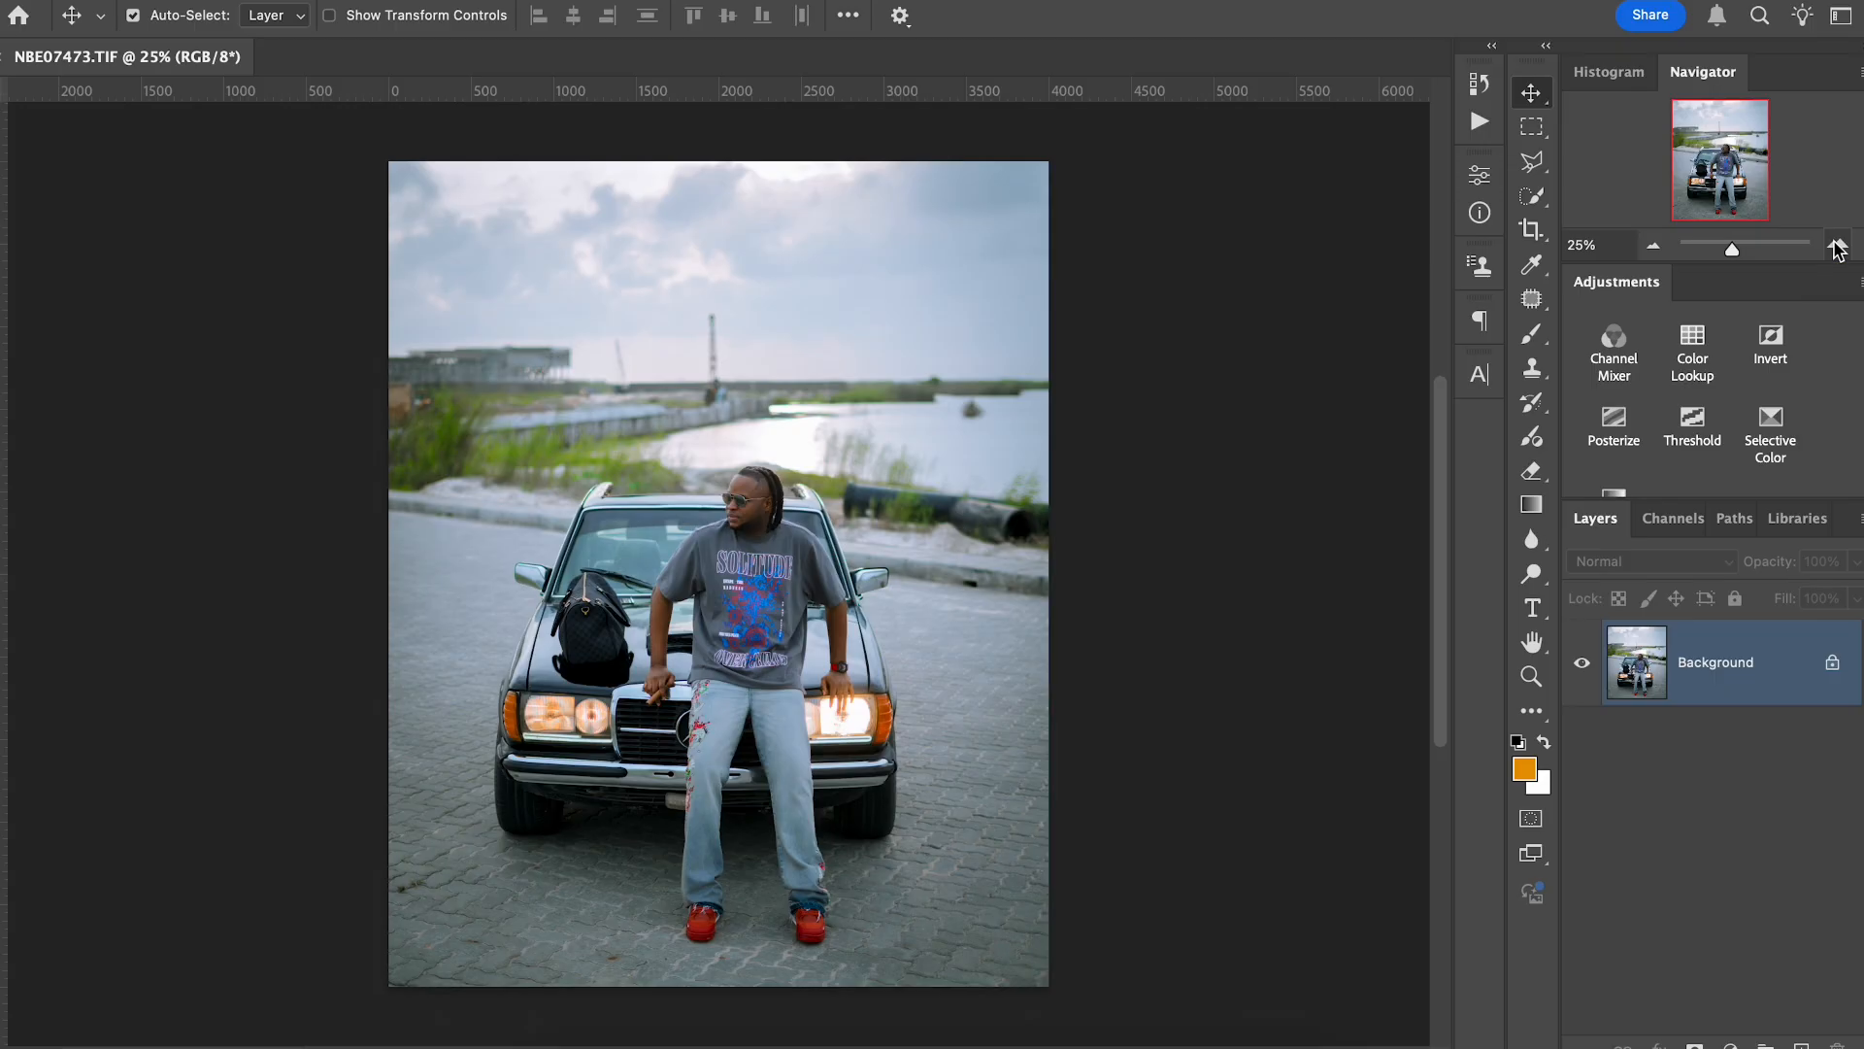
Crop the photo to the 4 : 5 (8 : 10) ratio, keeping the full man and car in frame.
left_click(1531, 230)
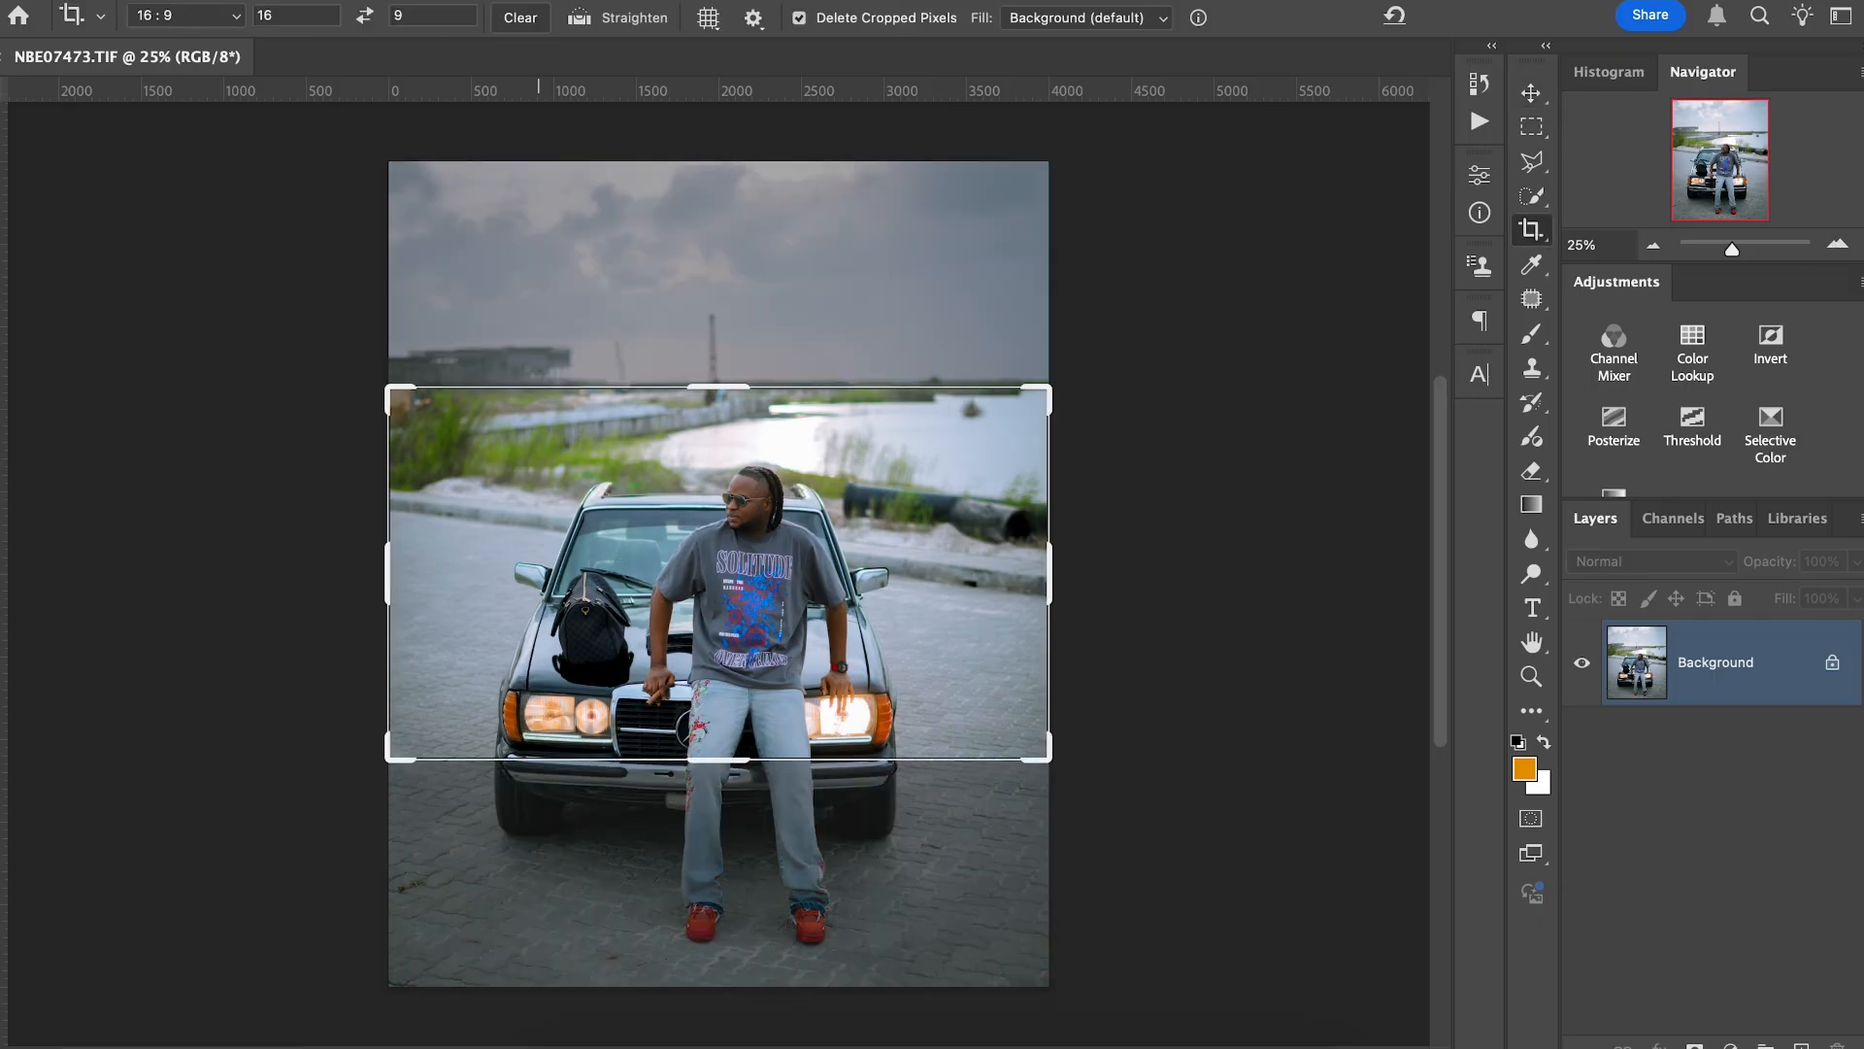
left_click(204, 18)
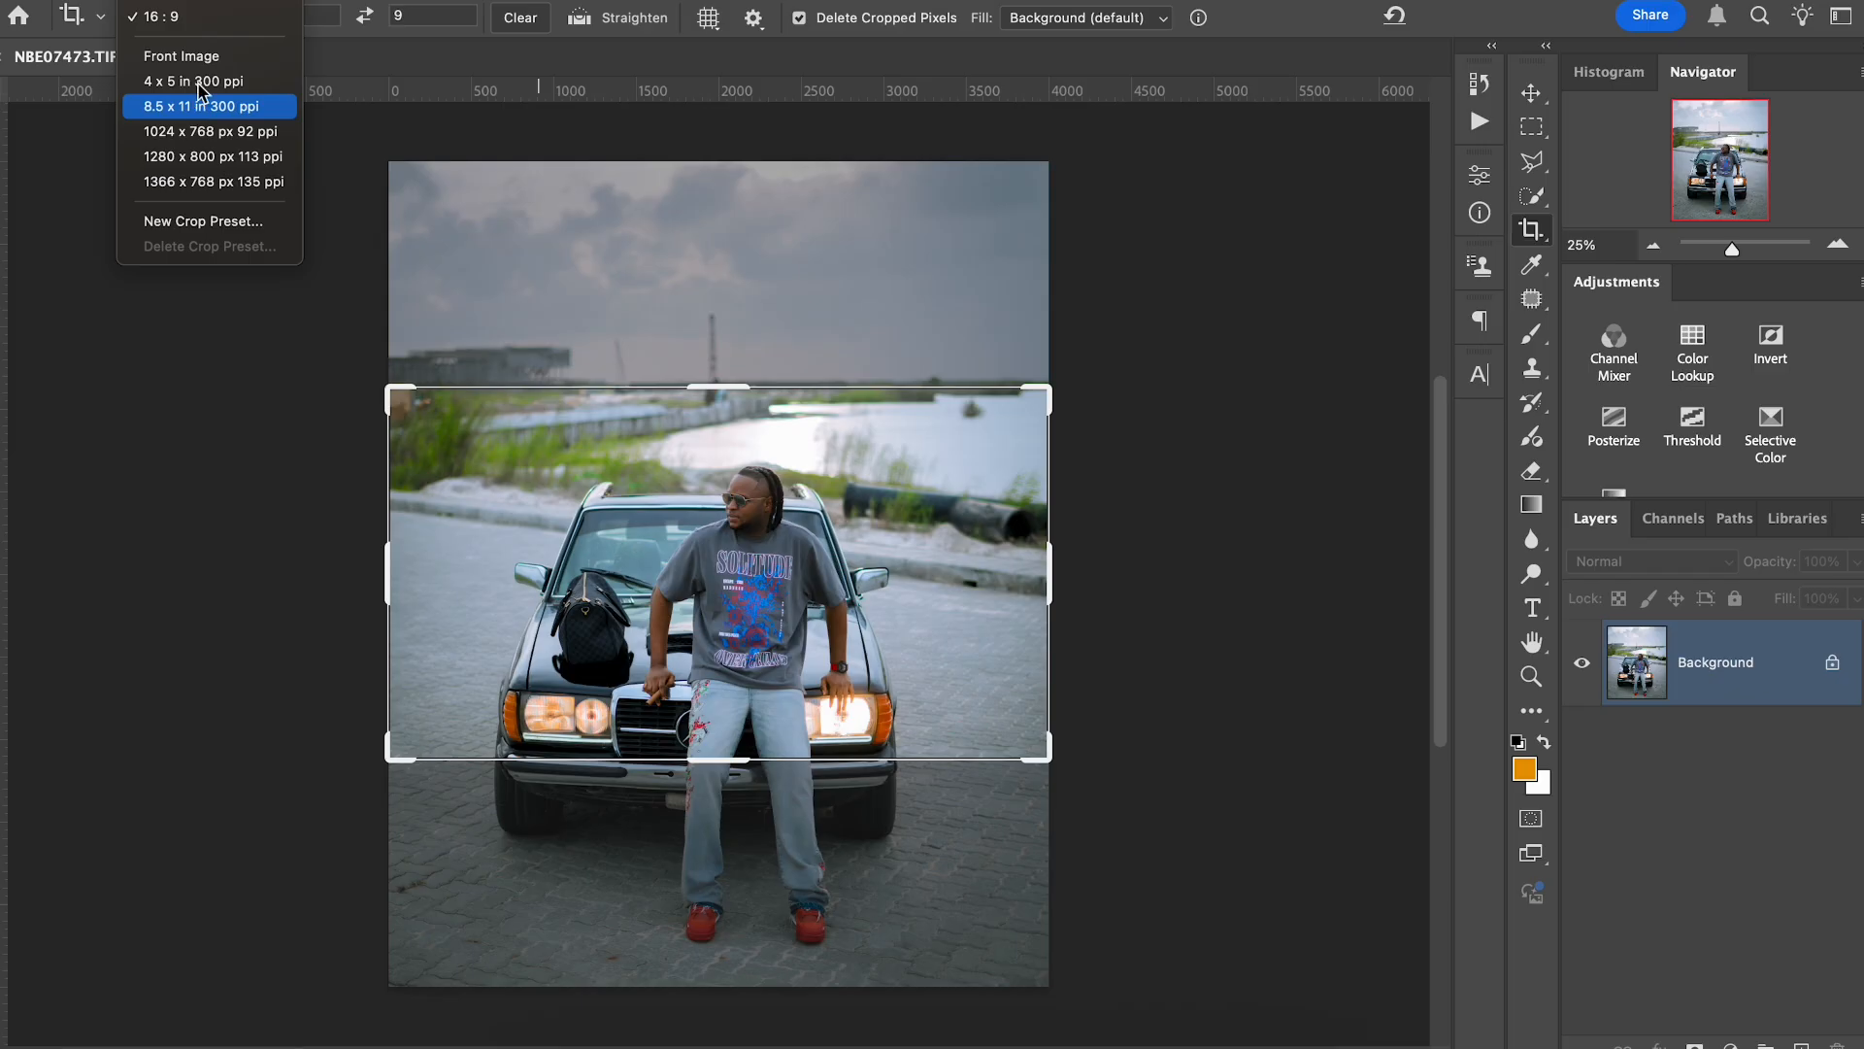
left_click(145, 68)
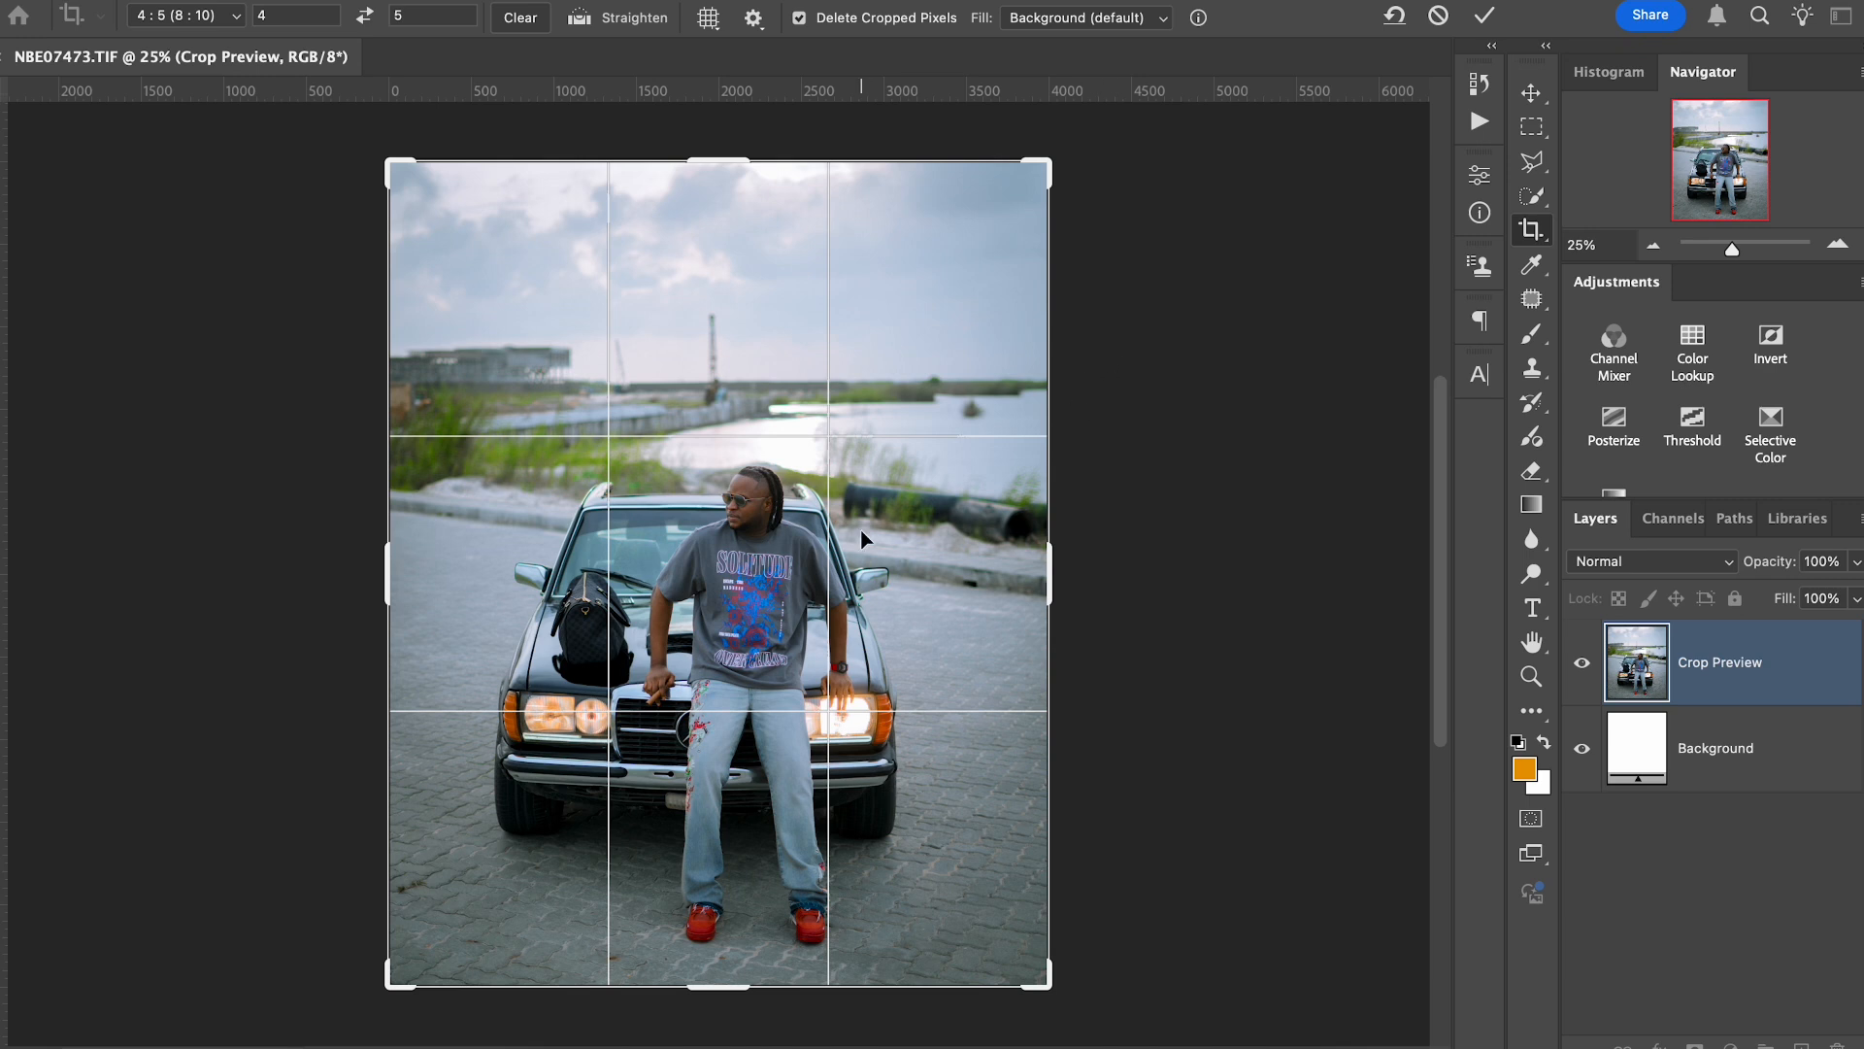
left_click(1486, 18)
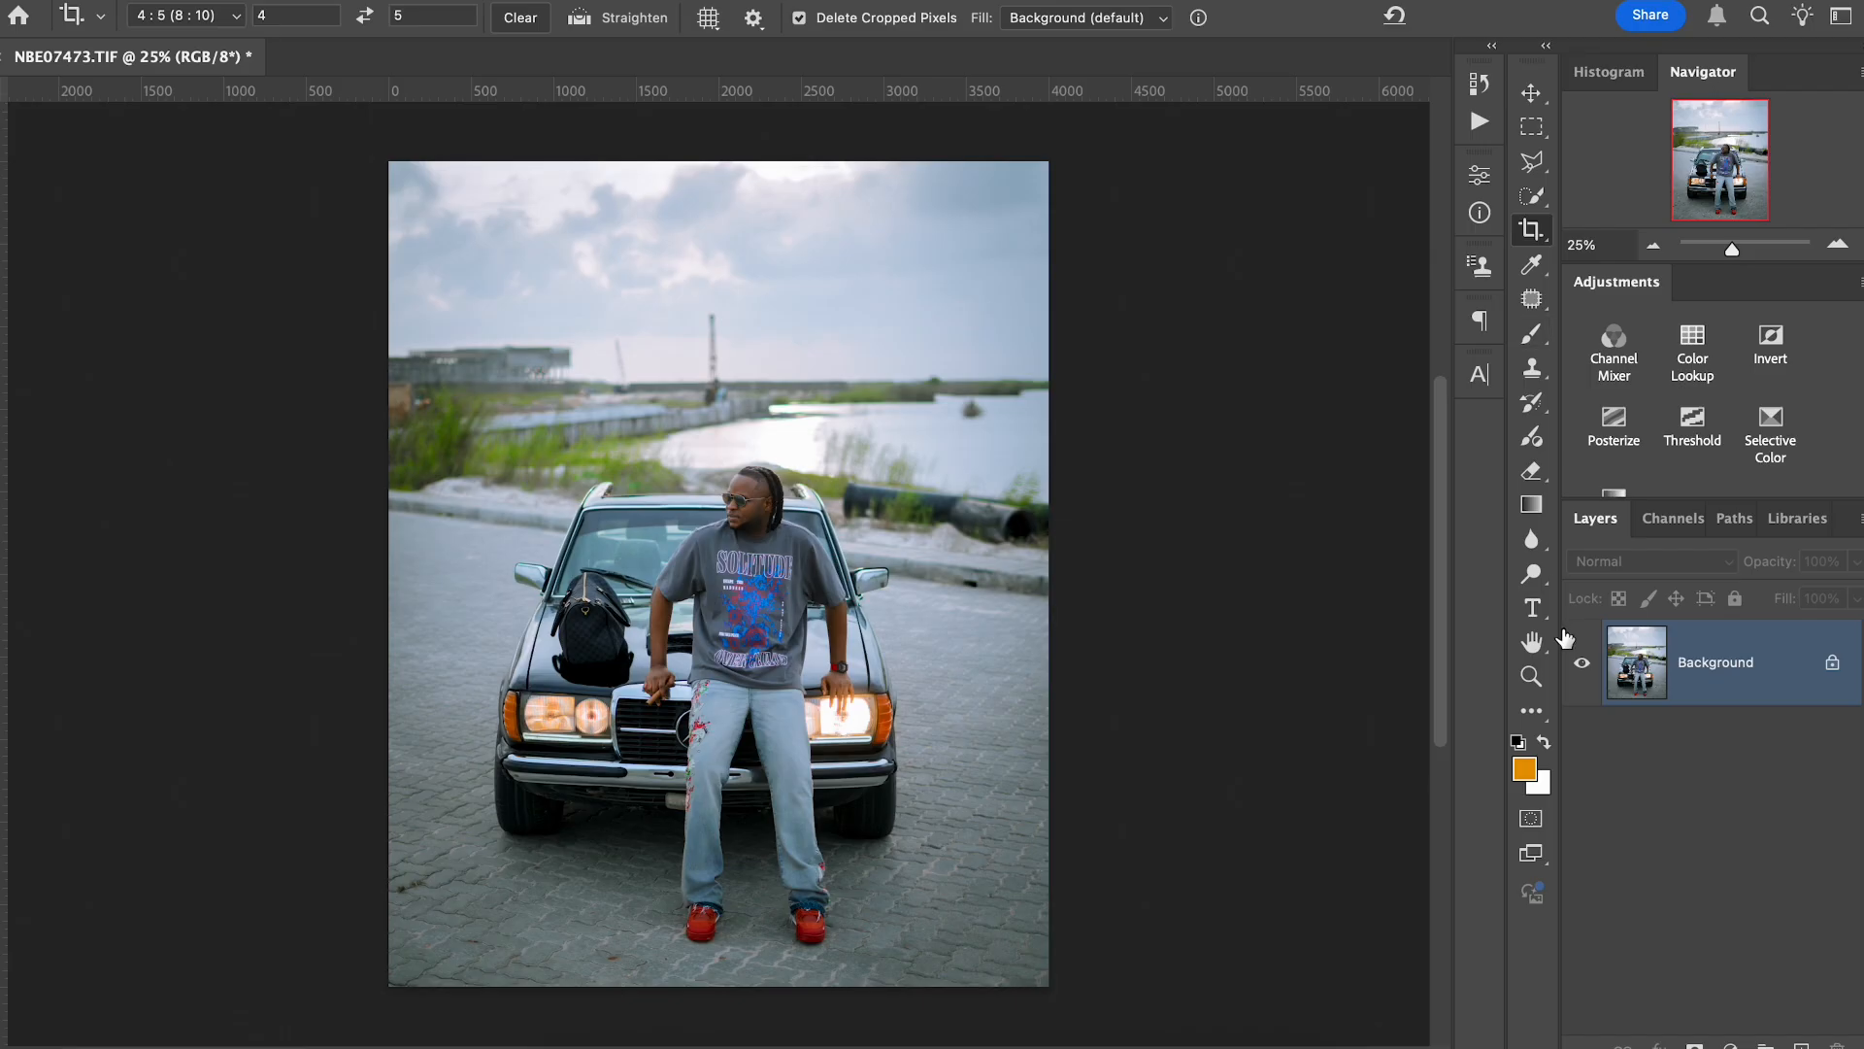
Heal small blemishes on the man's face and forearm with the Spot Healing Brush at size 15.
left_click(1840, 247)
left_click(1840, 246)
left_click(1840, 246)
left_click(1839, 247)
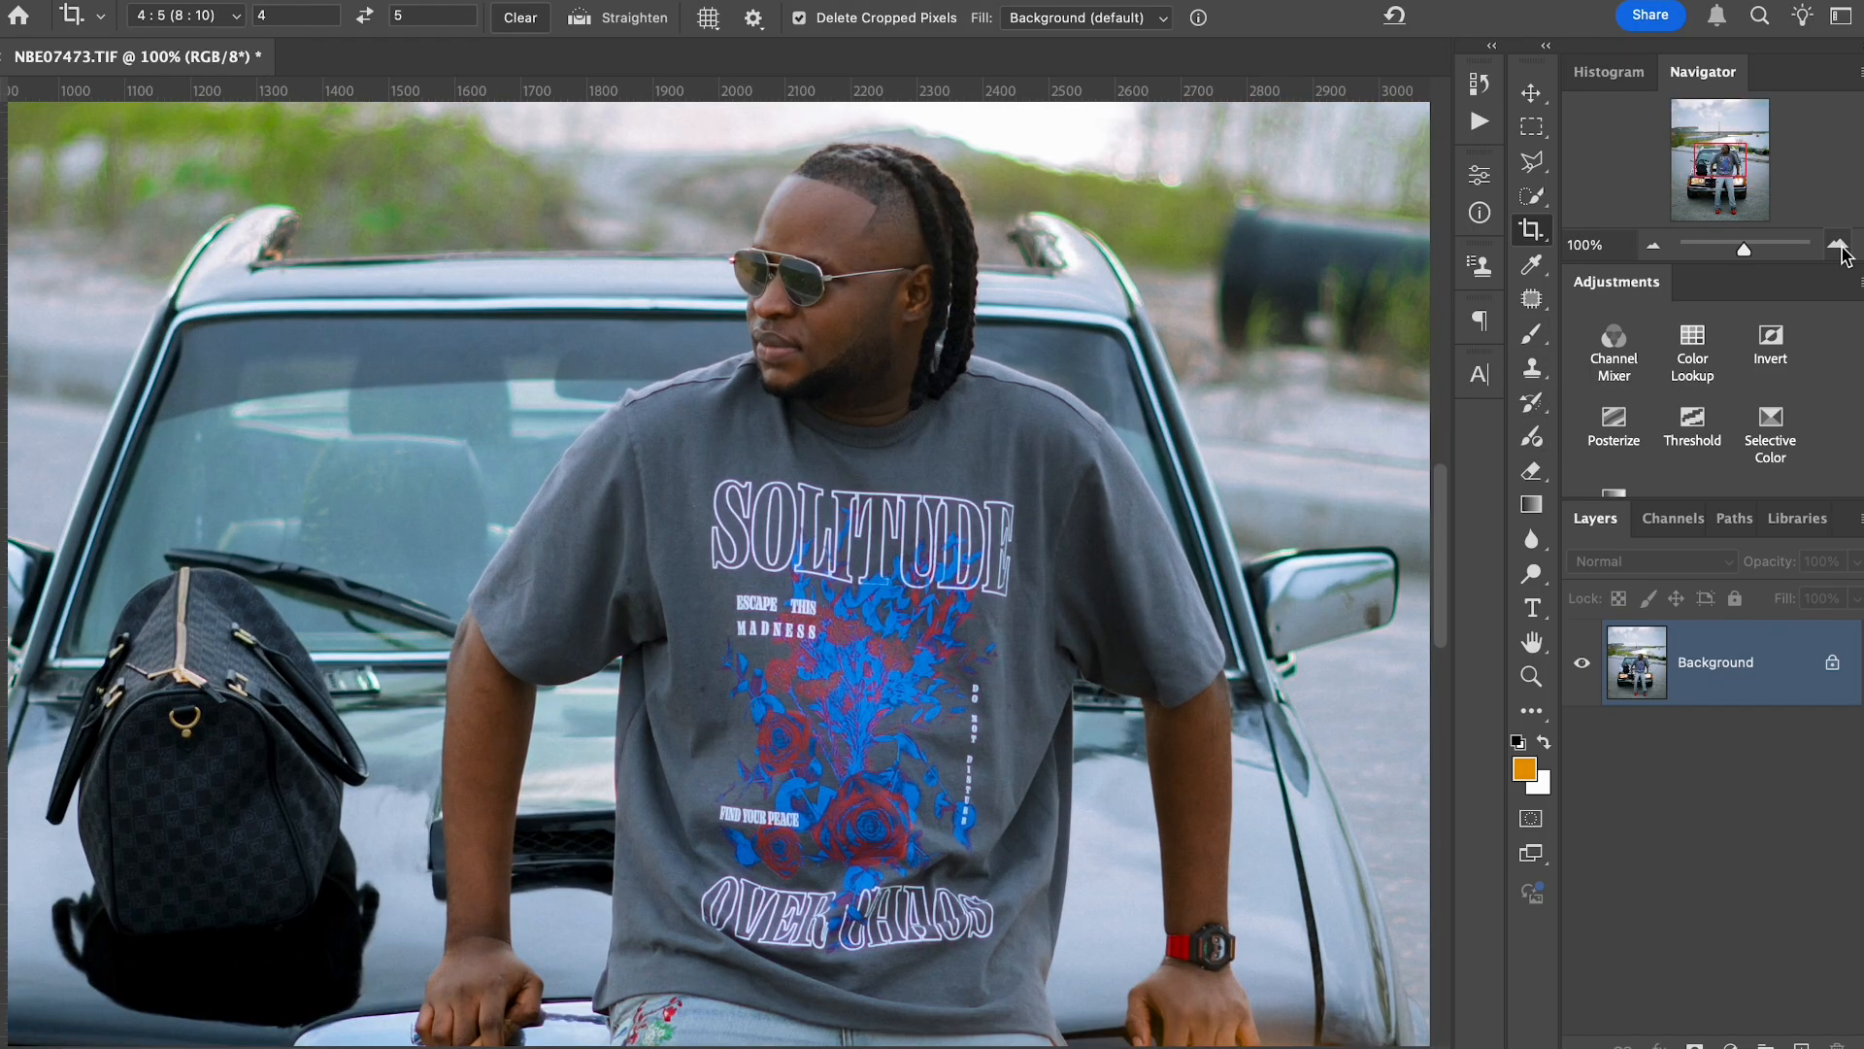
left_click(1840, 246)
scroll(1126, 389, "up", 5)
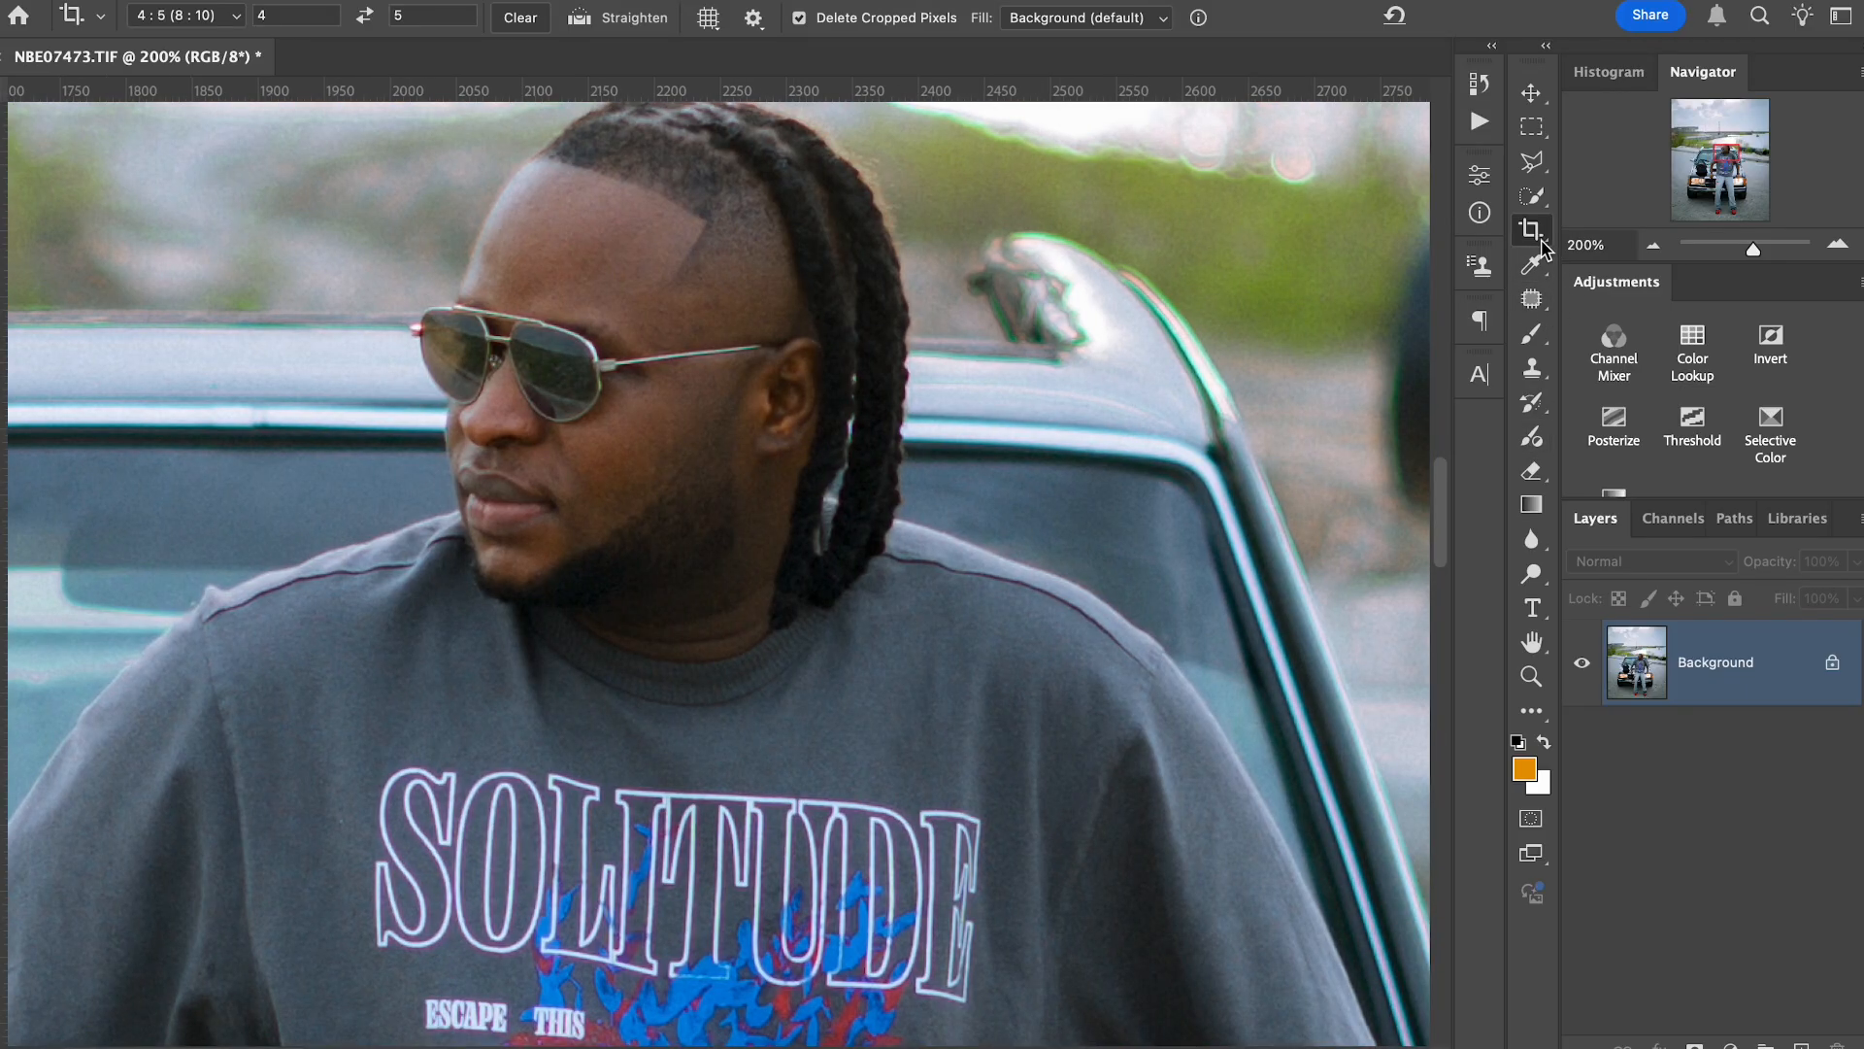
left_click(1534, 300)
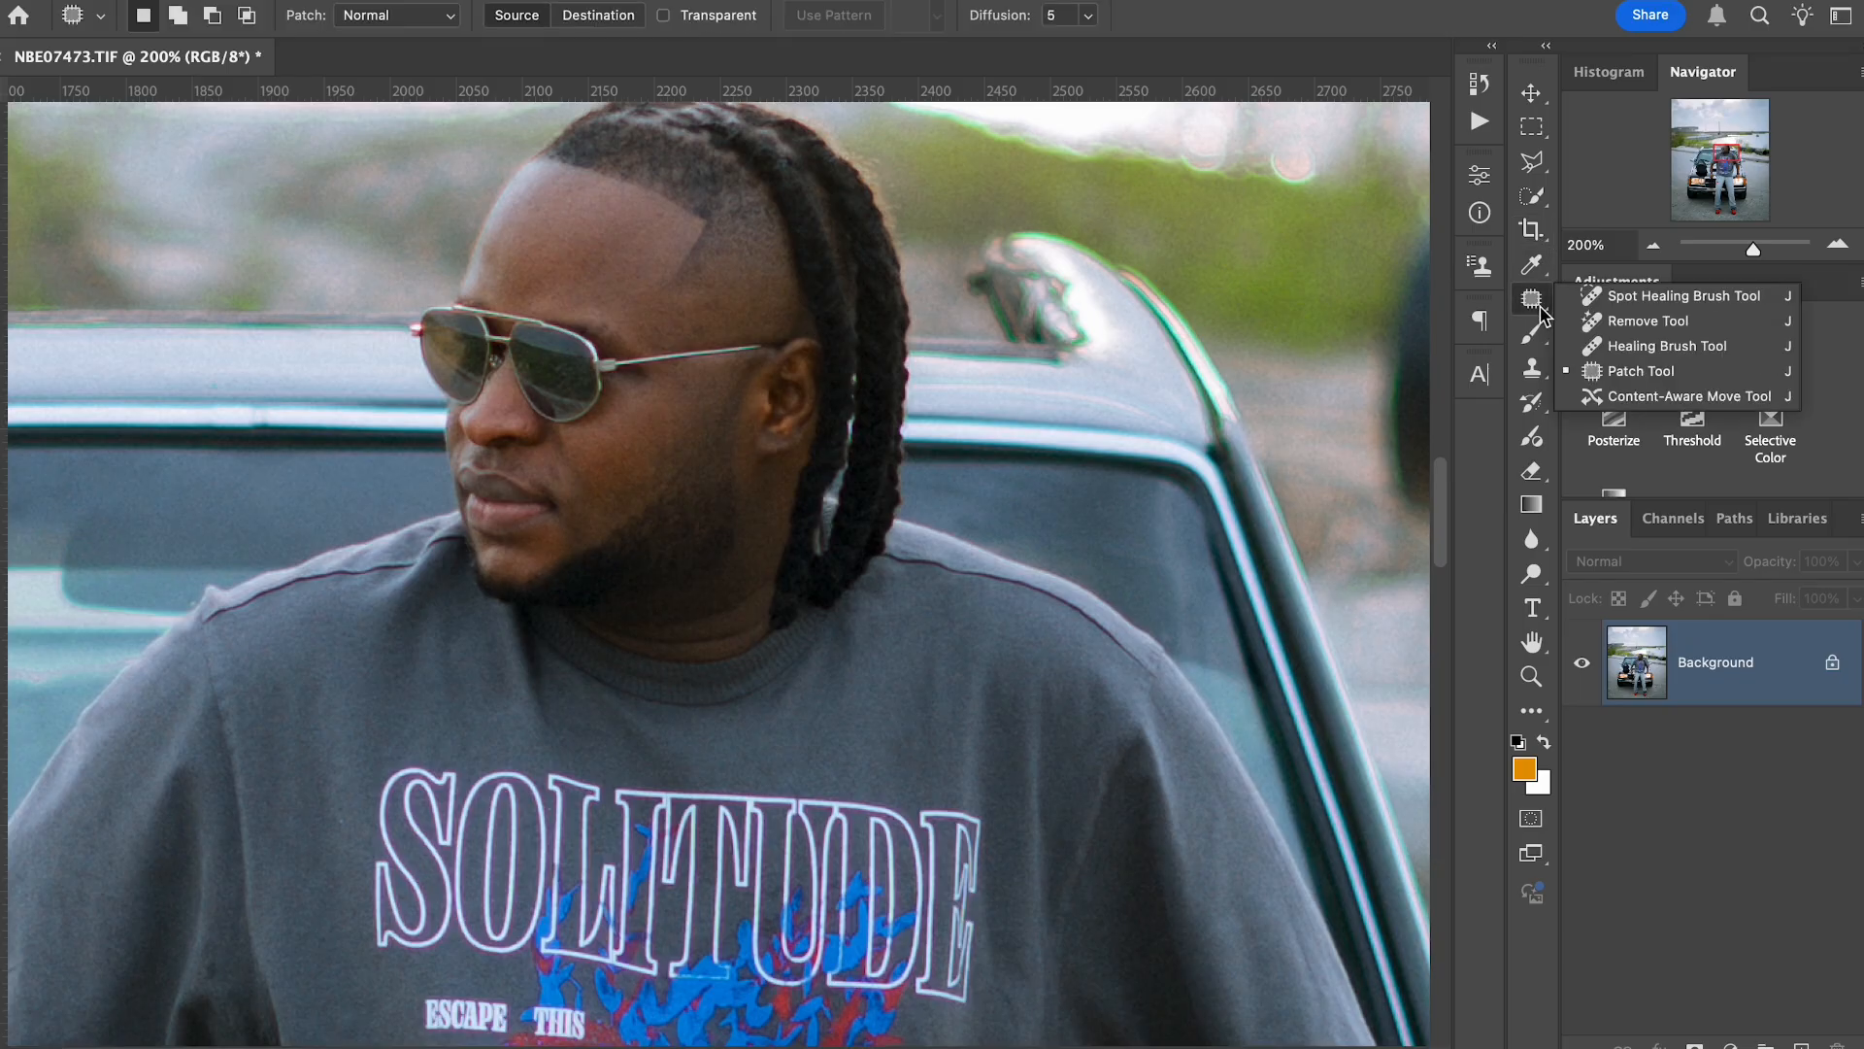
scroll(1639, 325, "up", 3)
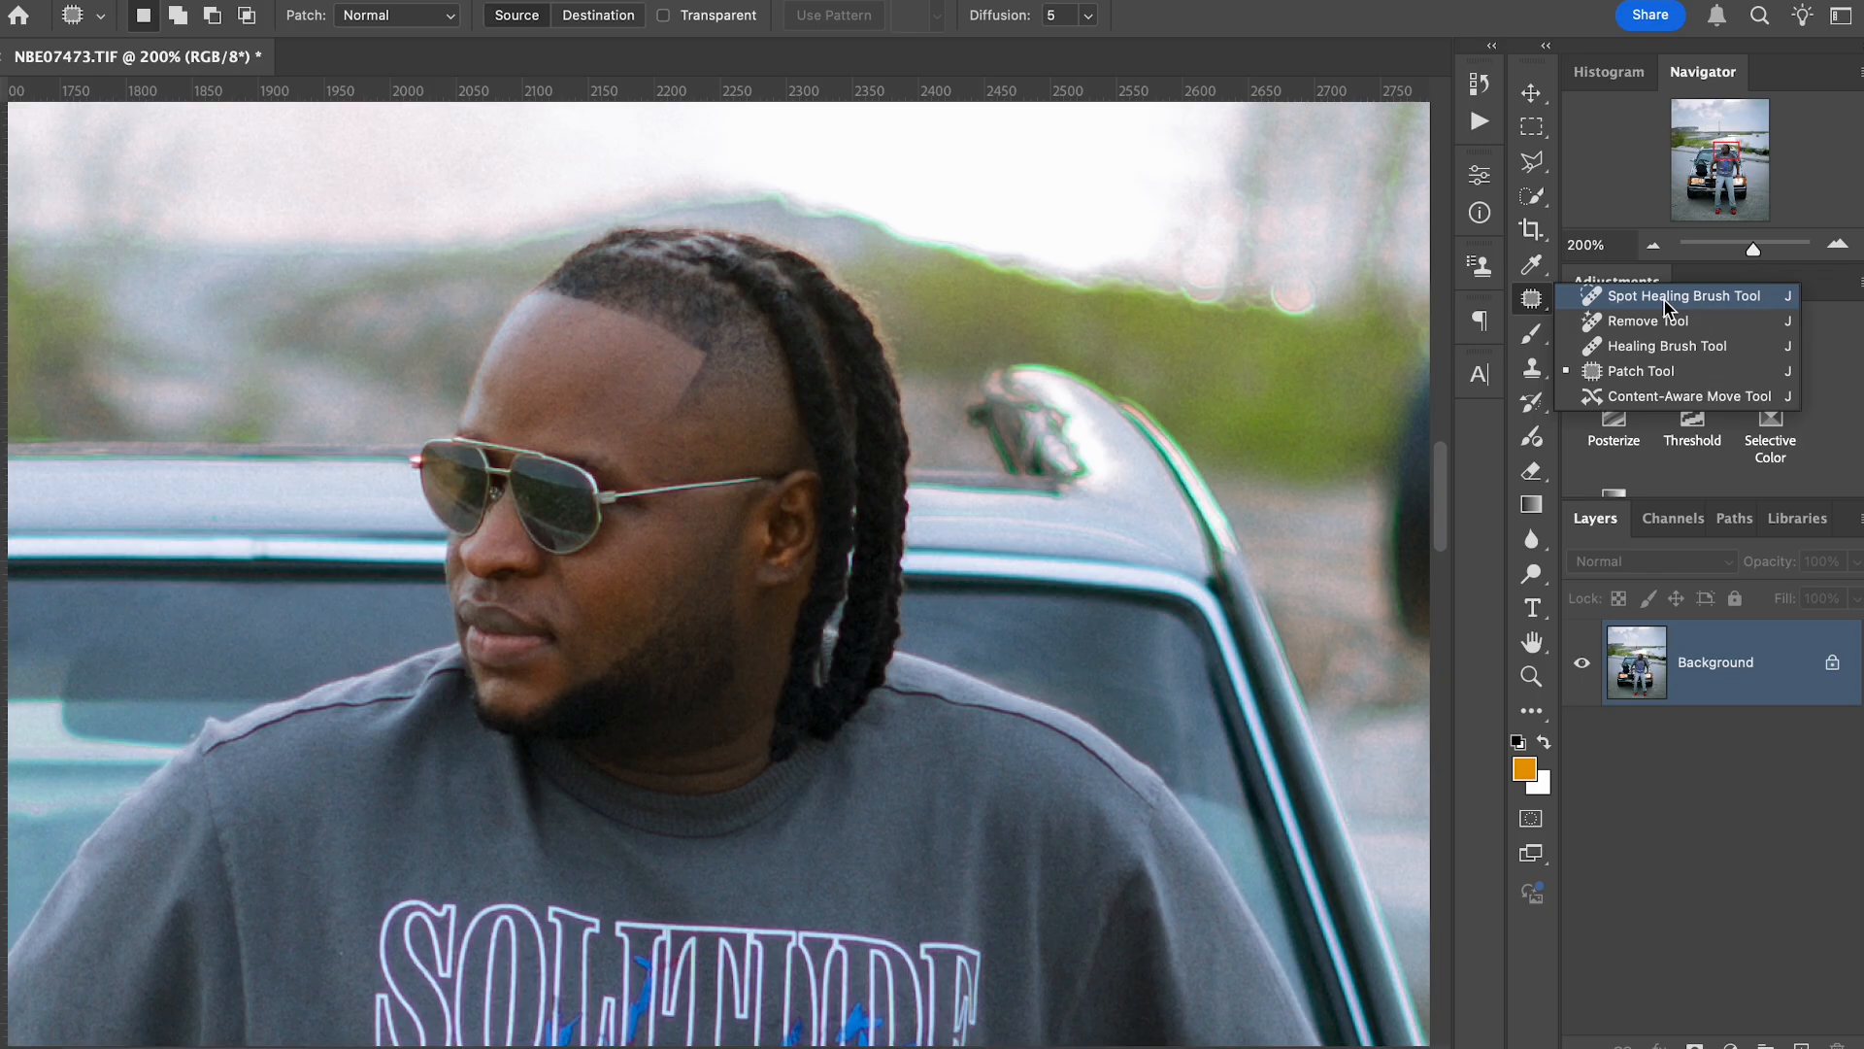
left_click(1662, 306)
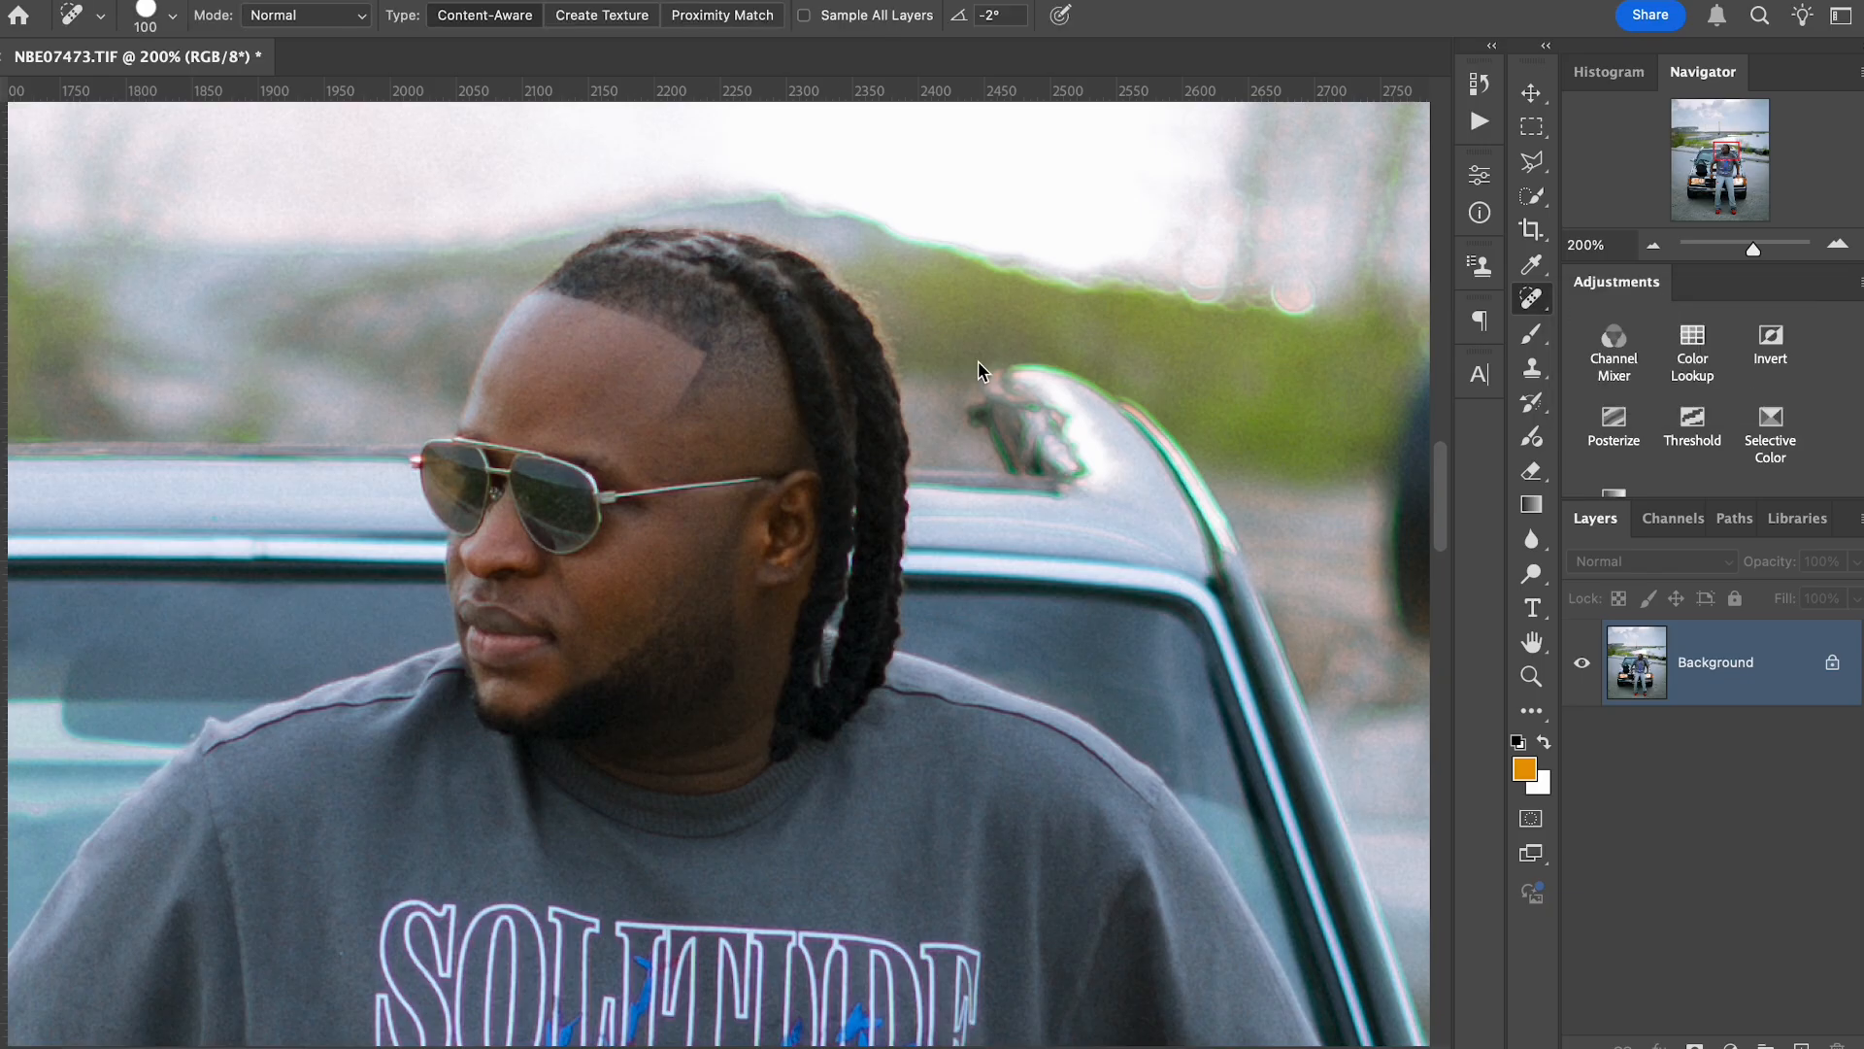
key("bracketleft")
key("bracketleft")
key("bracketleft")
key("bracketleft")
key("bracketleft")
key("bracketleft")
key("bracketleft")
key("bracketleft")
key("bracketleft")
key("bracketleft")
key("bracketleft")
key("bracketleft")
key("bracketleft")
scroll(632, 564, "down", 1)
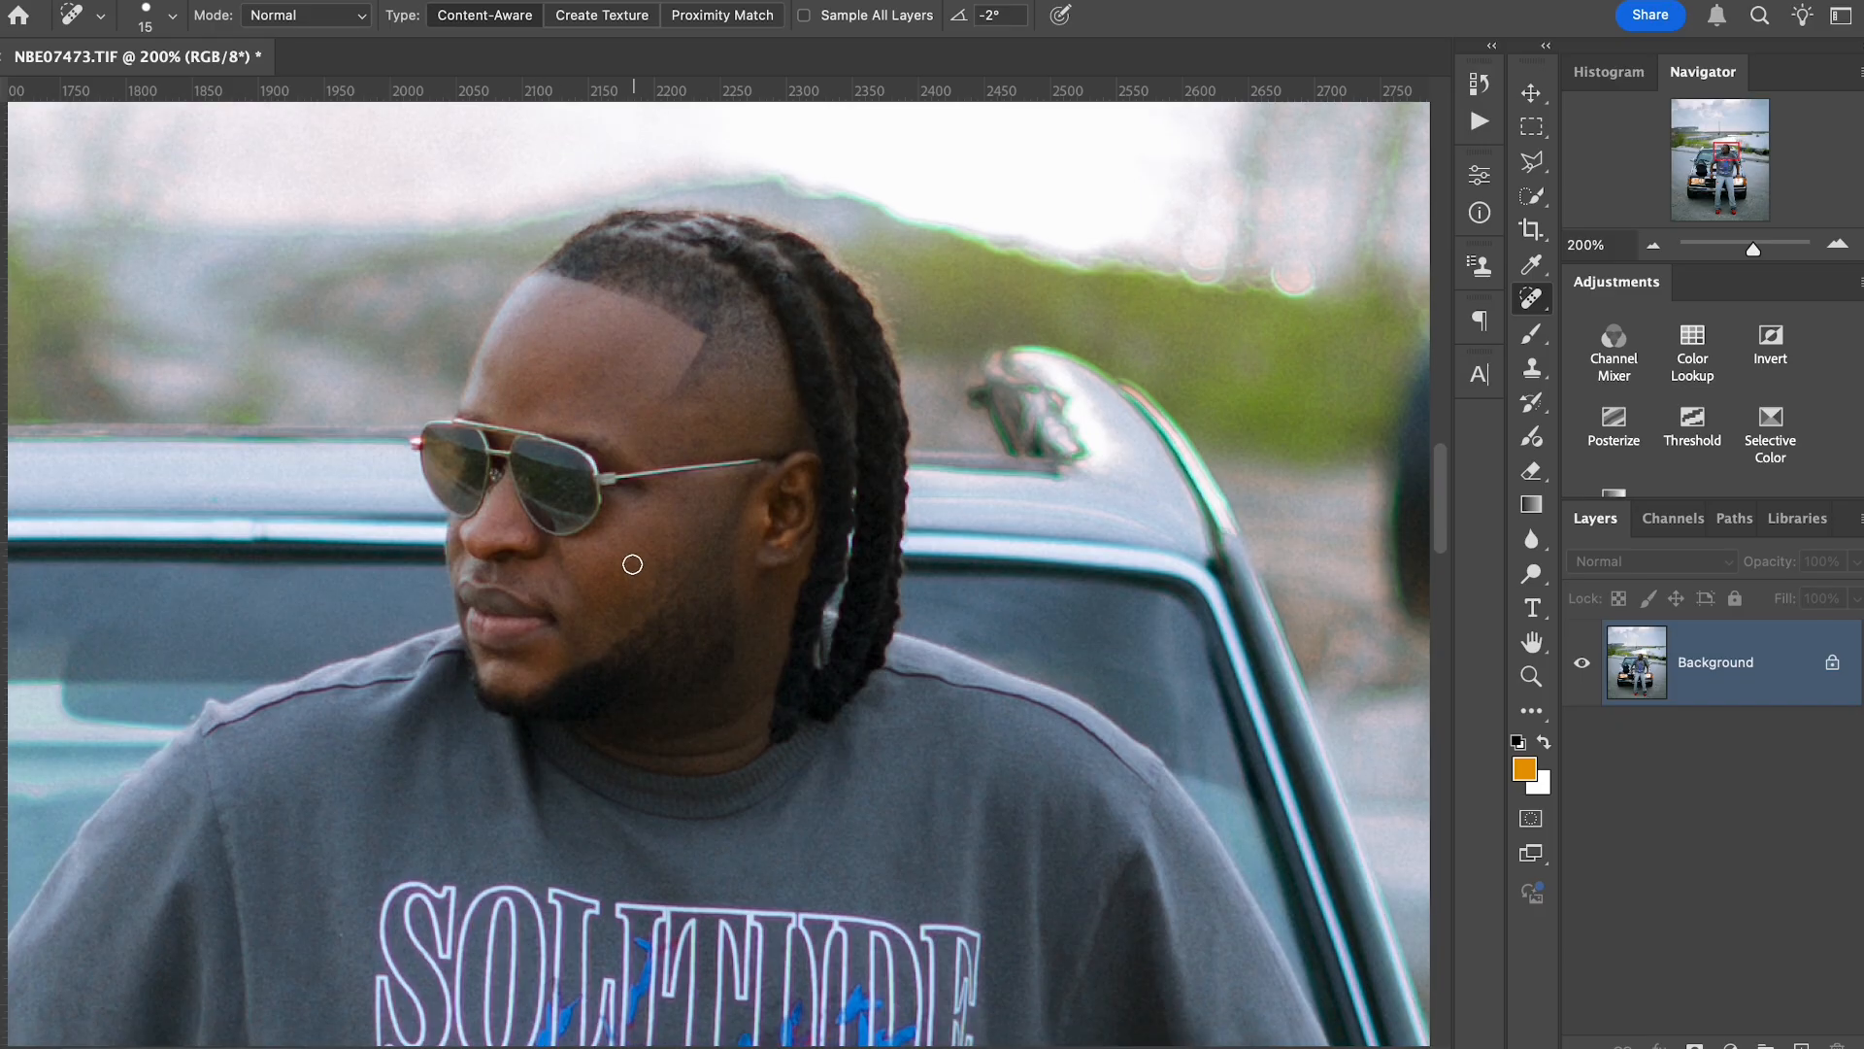
scroll(637, 631, "down", 10)
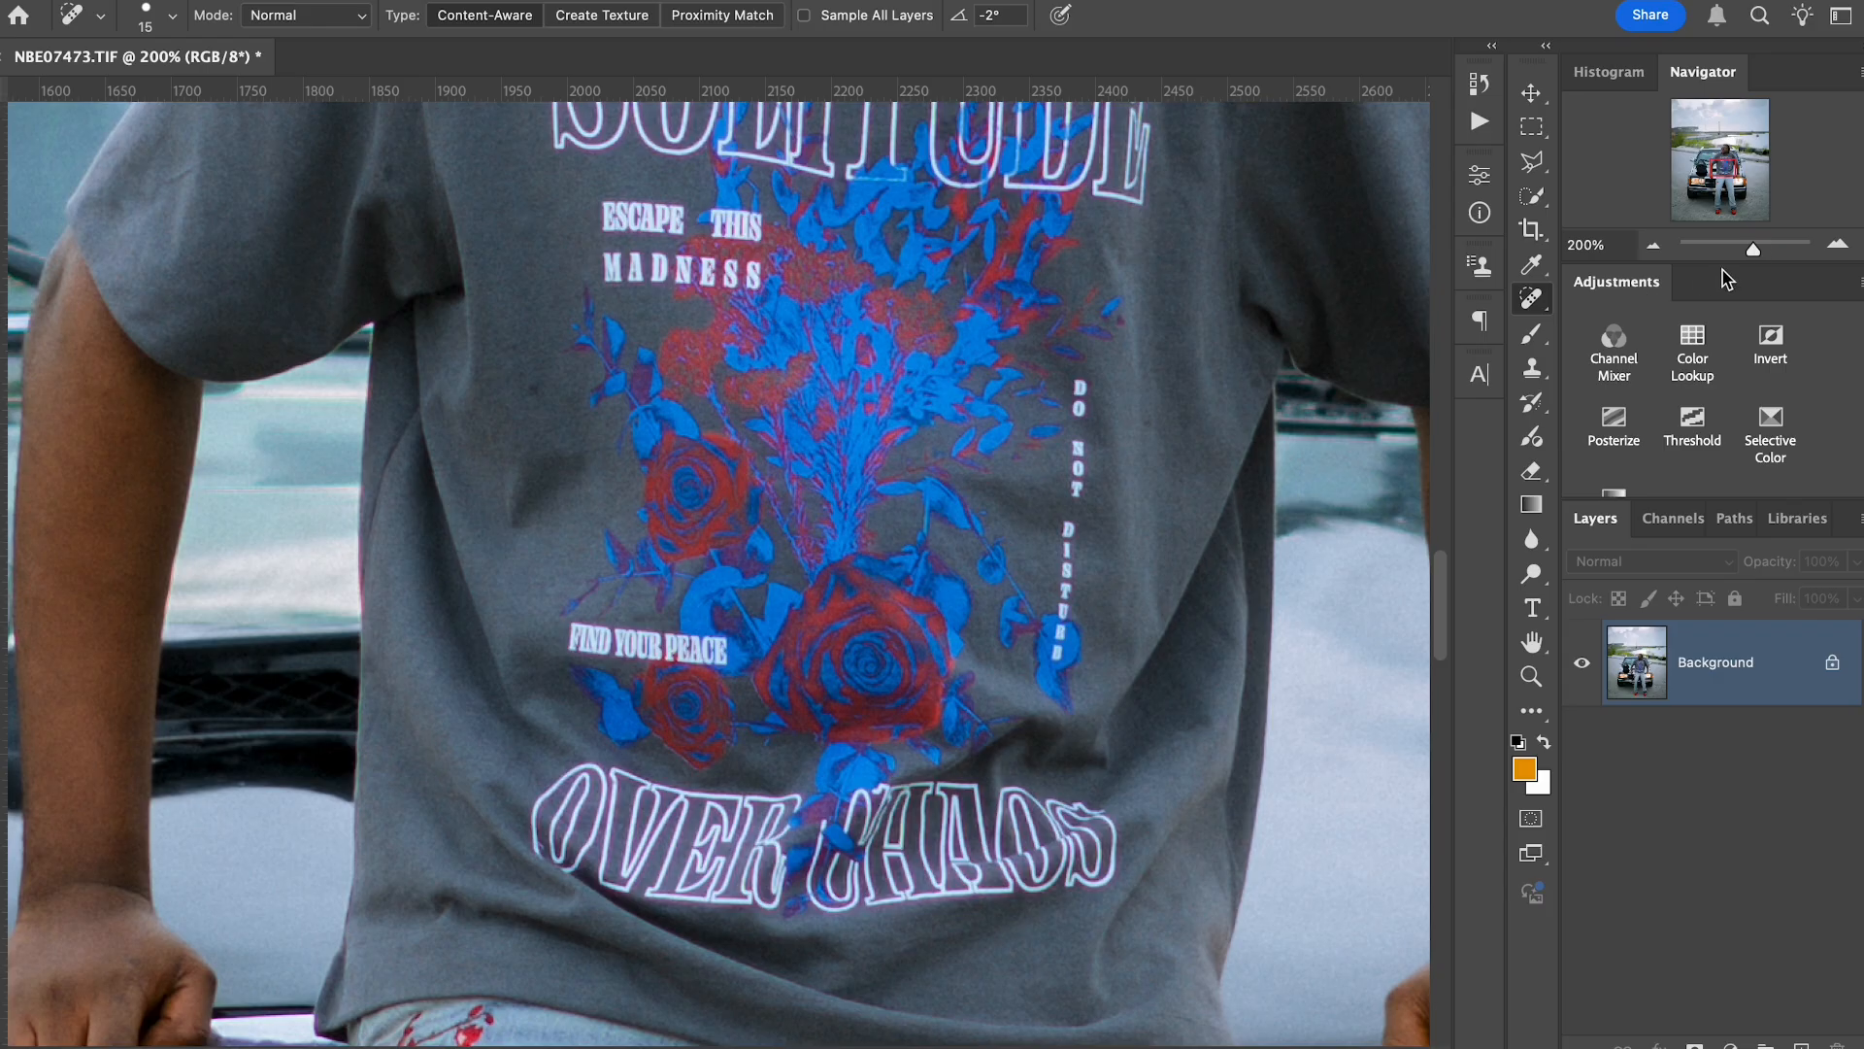
mouse_move(1722, 171)
left_mouse_down()
mouse_move(1747, 183)
mouse_move(1730, 175)
left_mouse_up()
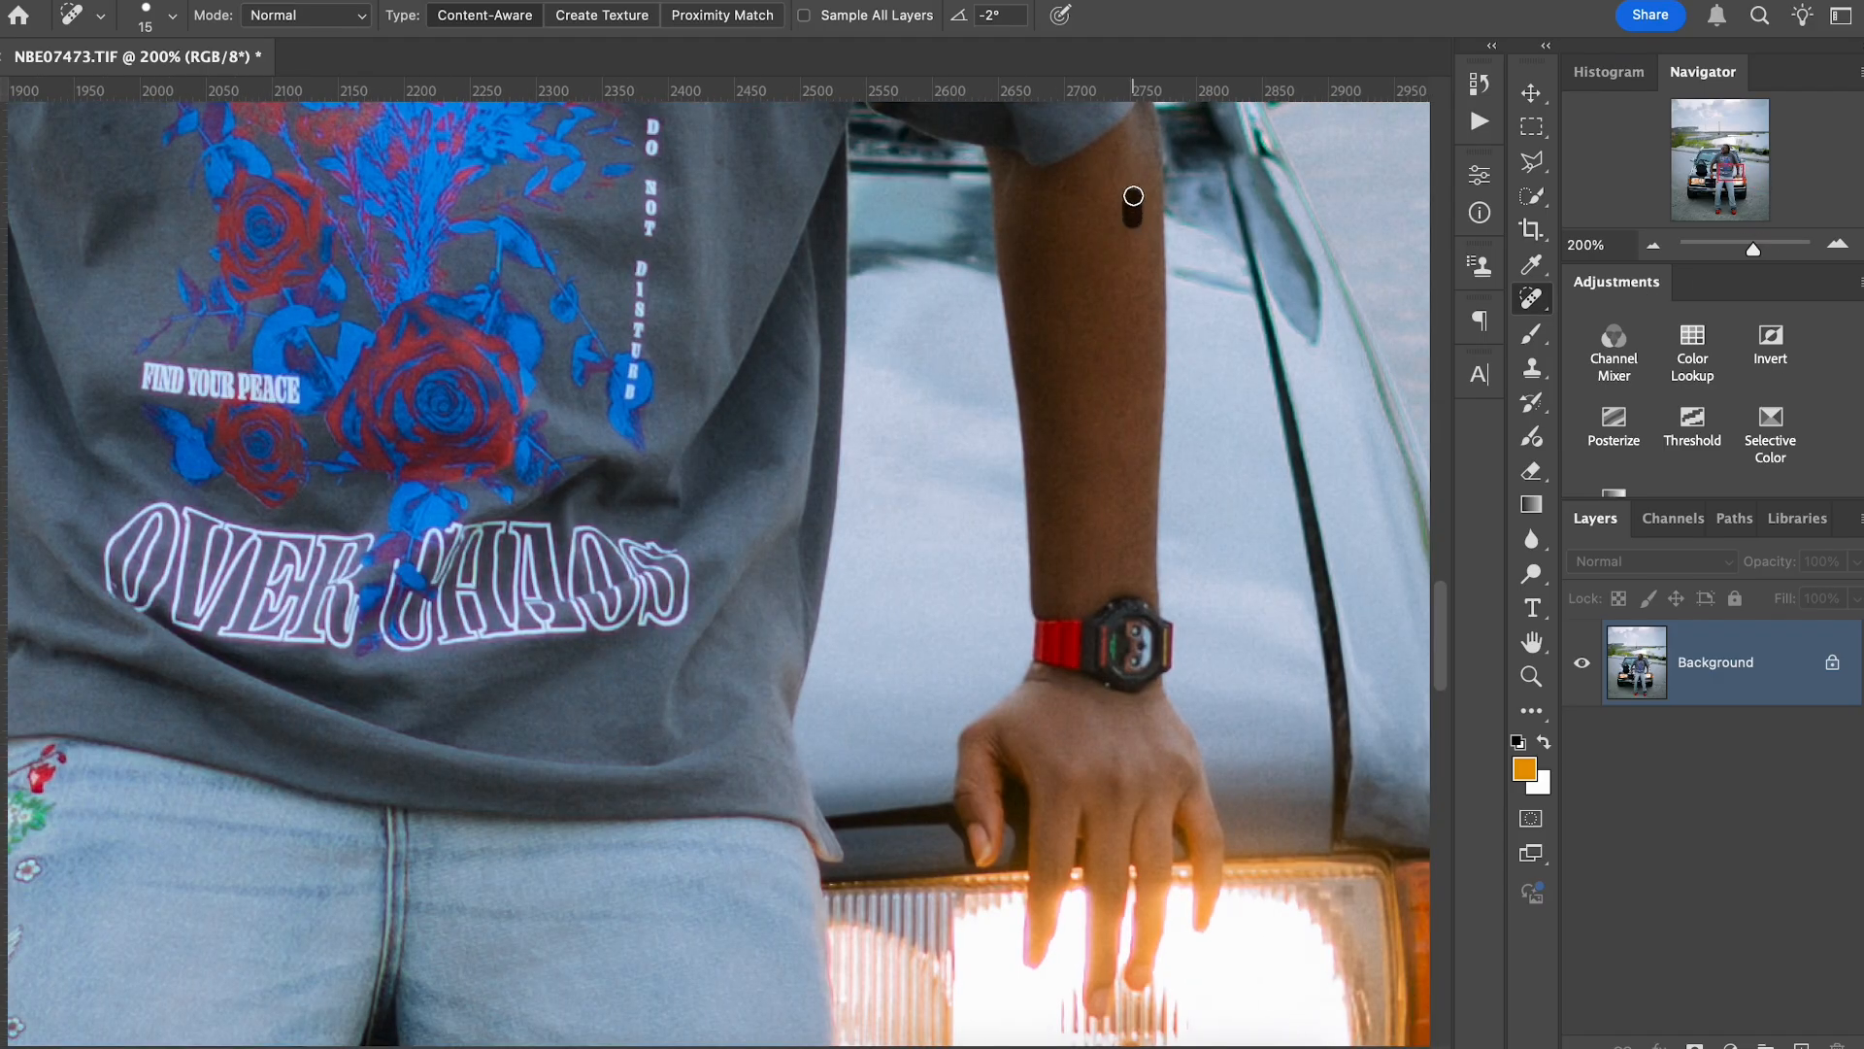
Remove the leaves and dry grass from the paving in front of the car with the Spot Healing Brush at sizes 60 and 80.
left_click(1655, 243)
left_click(1656, 243)
left_click_drag(1721, 178, 1692, 230)
key("bracketright")
key("bracketright")
key("bracketright")
key("bracketright")
key("bracketright")
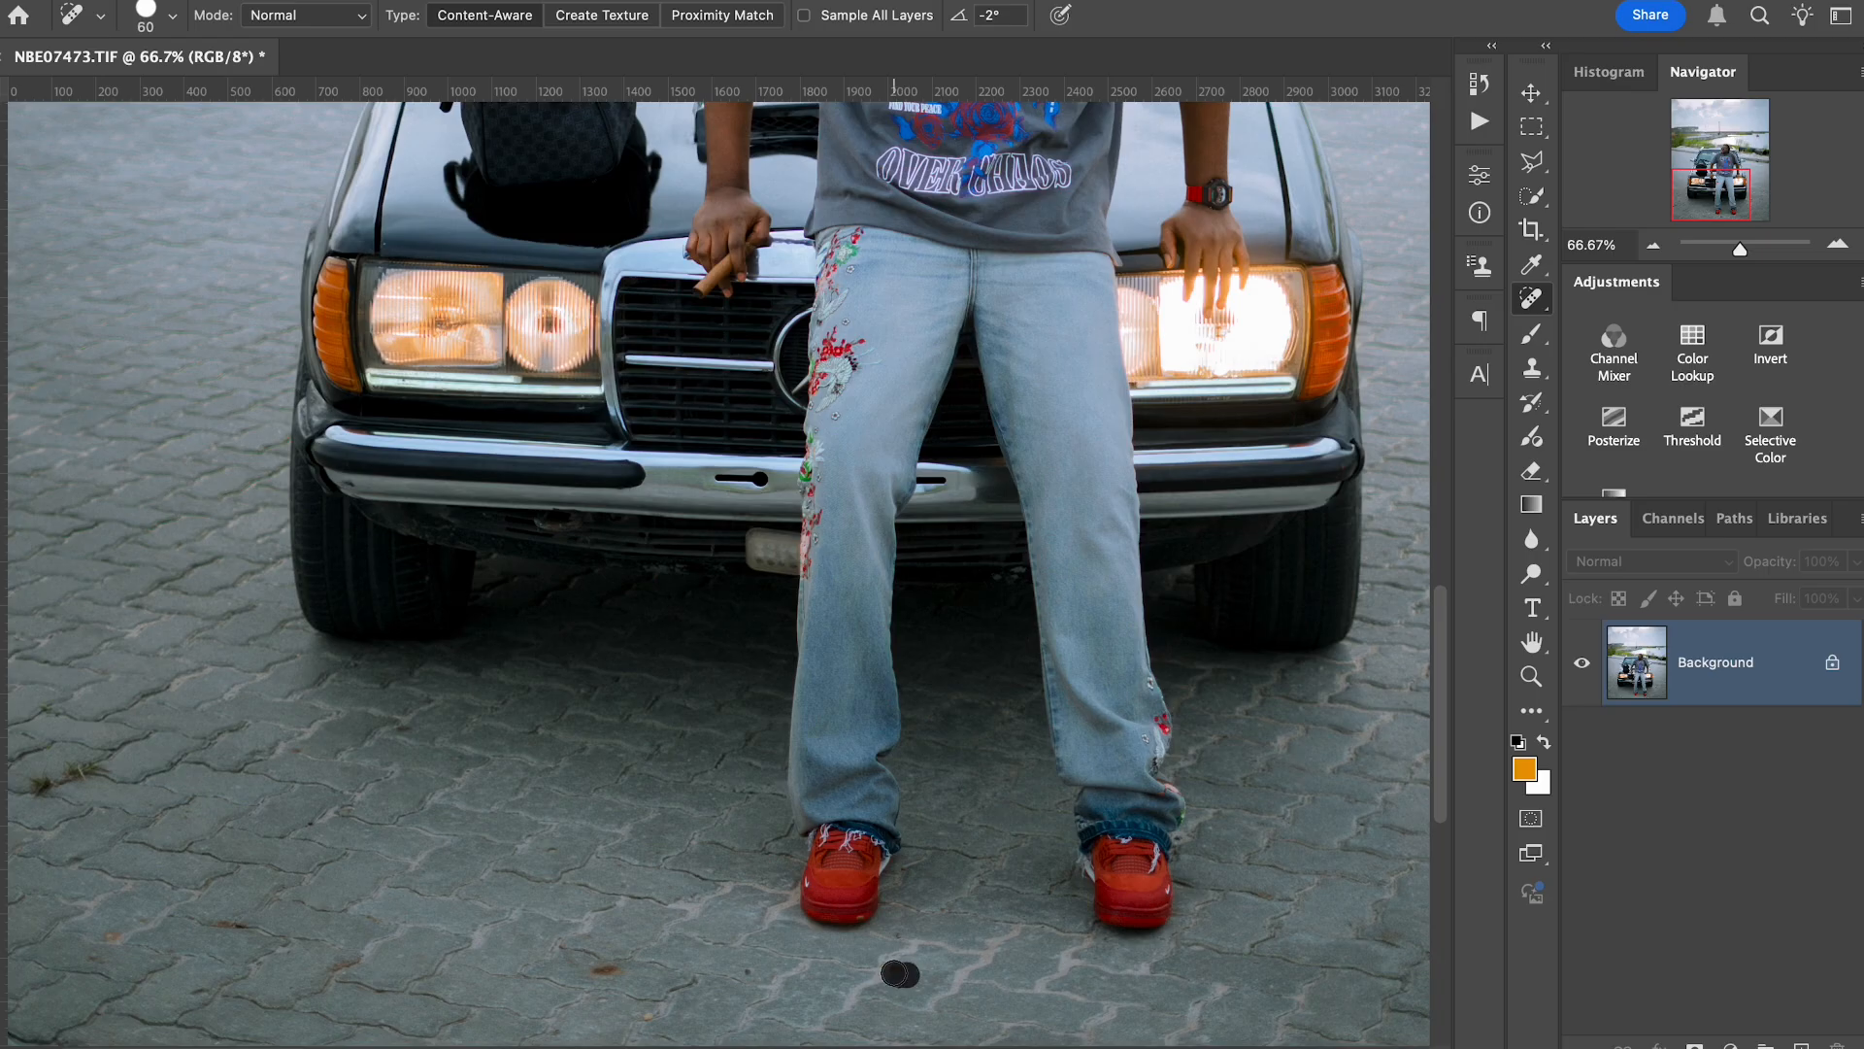
left_click_drag(631, 974, 581, 971)
key("bracketright")
key("bracketright")
left_click_drag(91, 774, 32, 784)
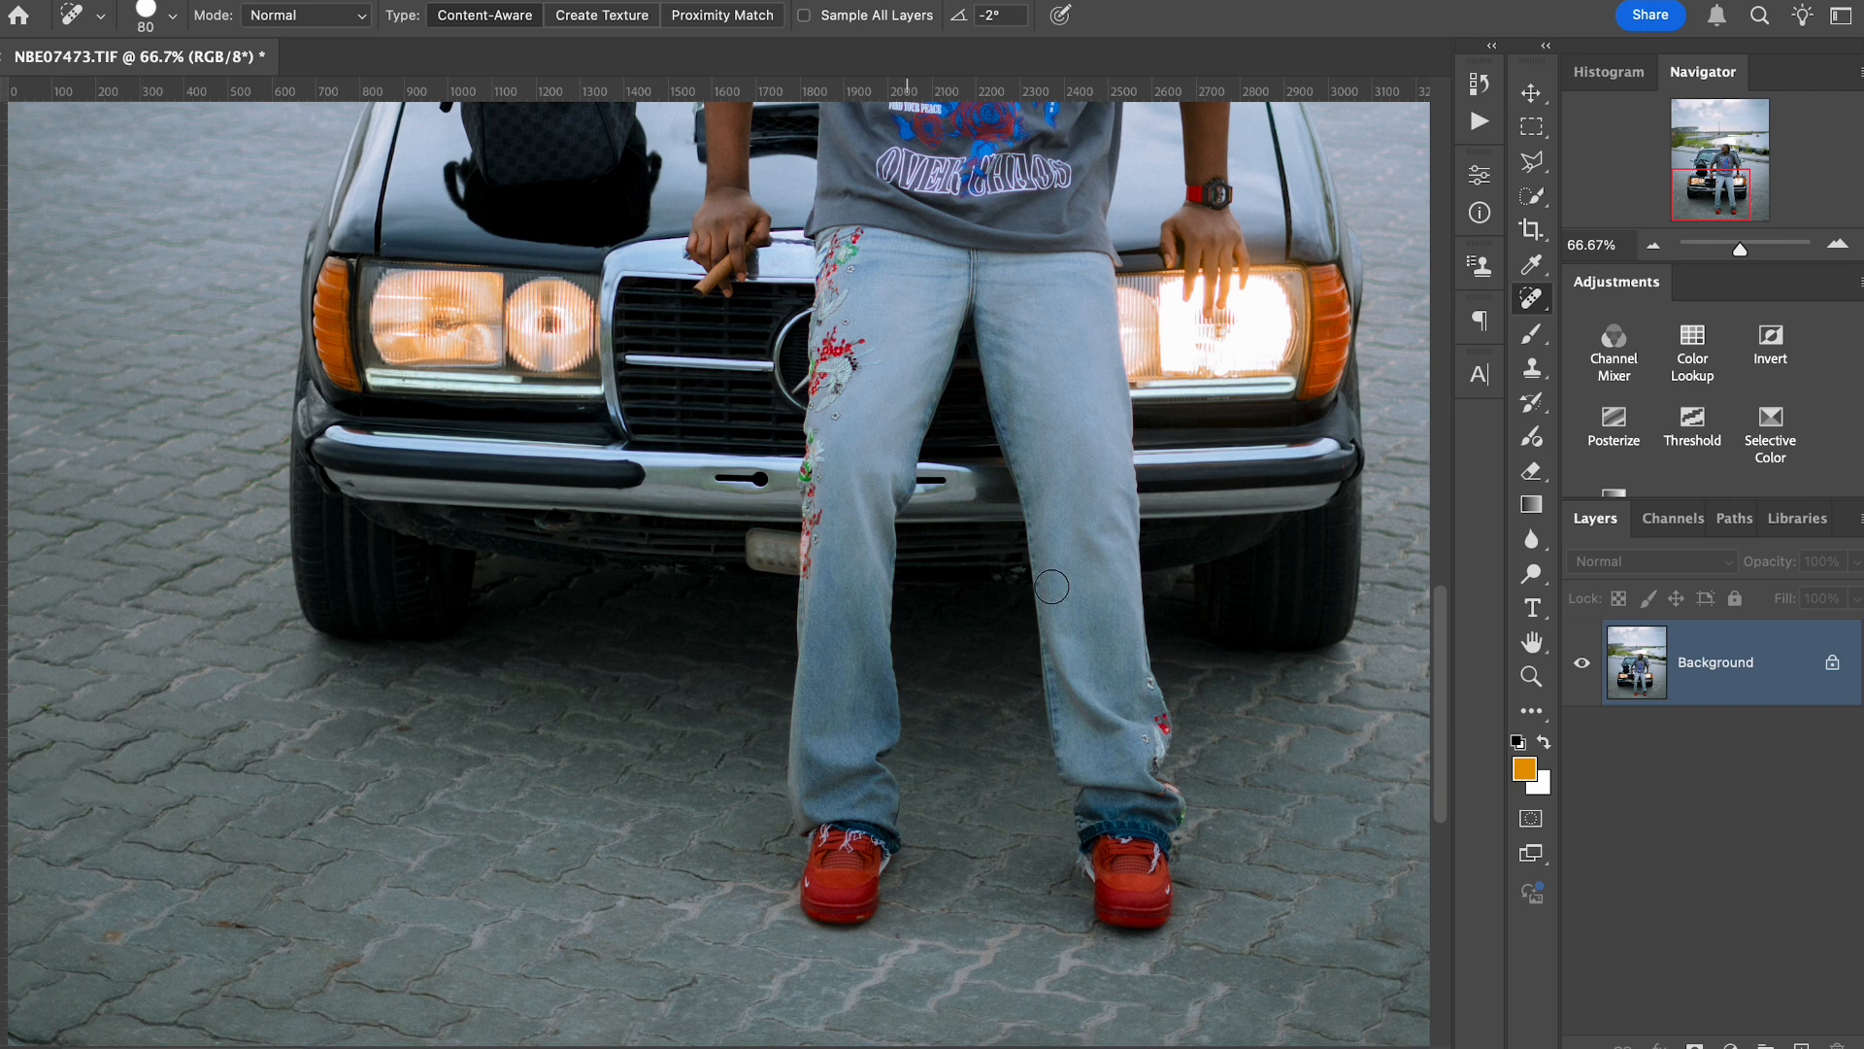
Run the AD - Frequency Separation action with a 4-pixel Gaussian Blur radius and delete the Colour Correction layer.
scroll(1090, 481, "up", 5)
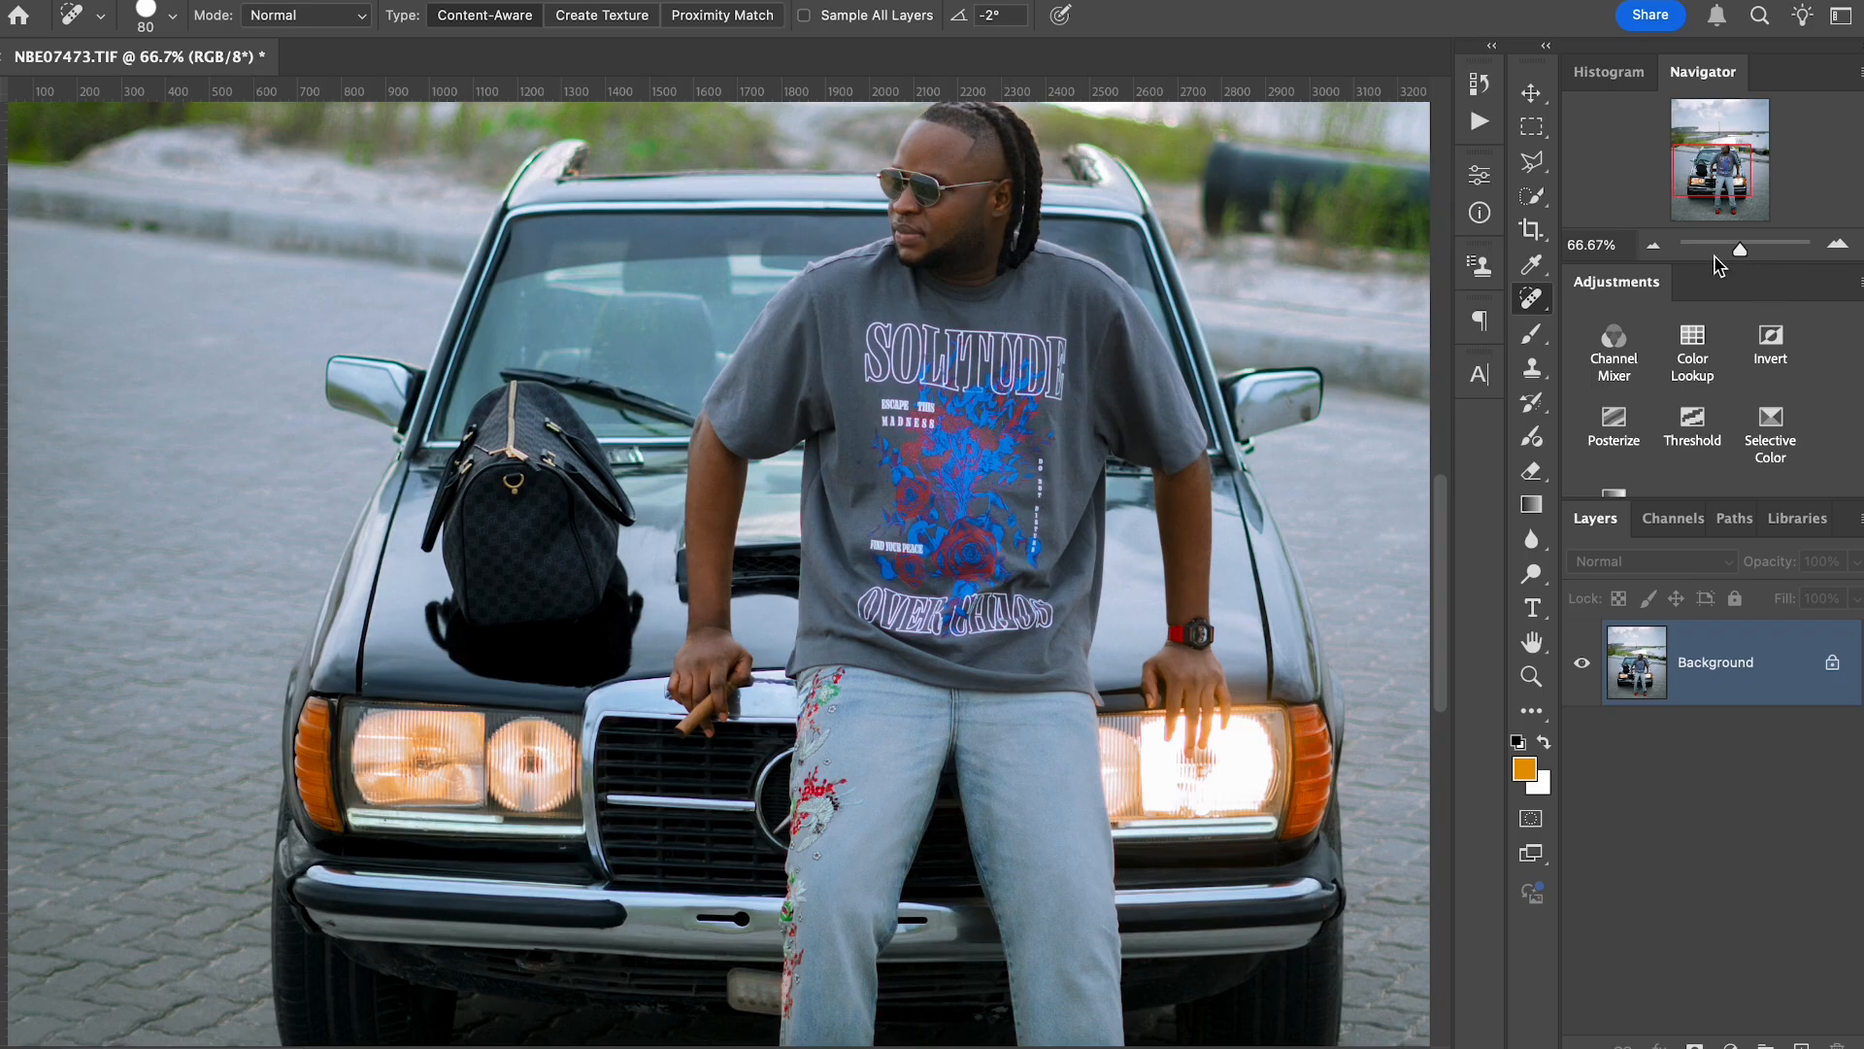
left_click(1656, 246)
left_click(1656, 247)
left_click(1656, 246)
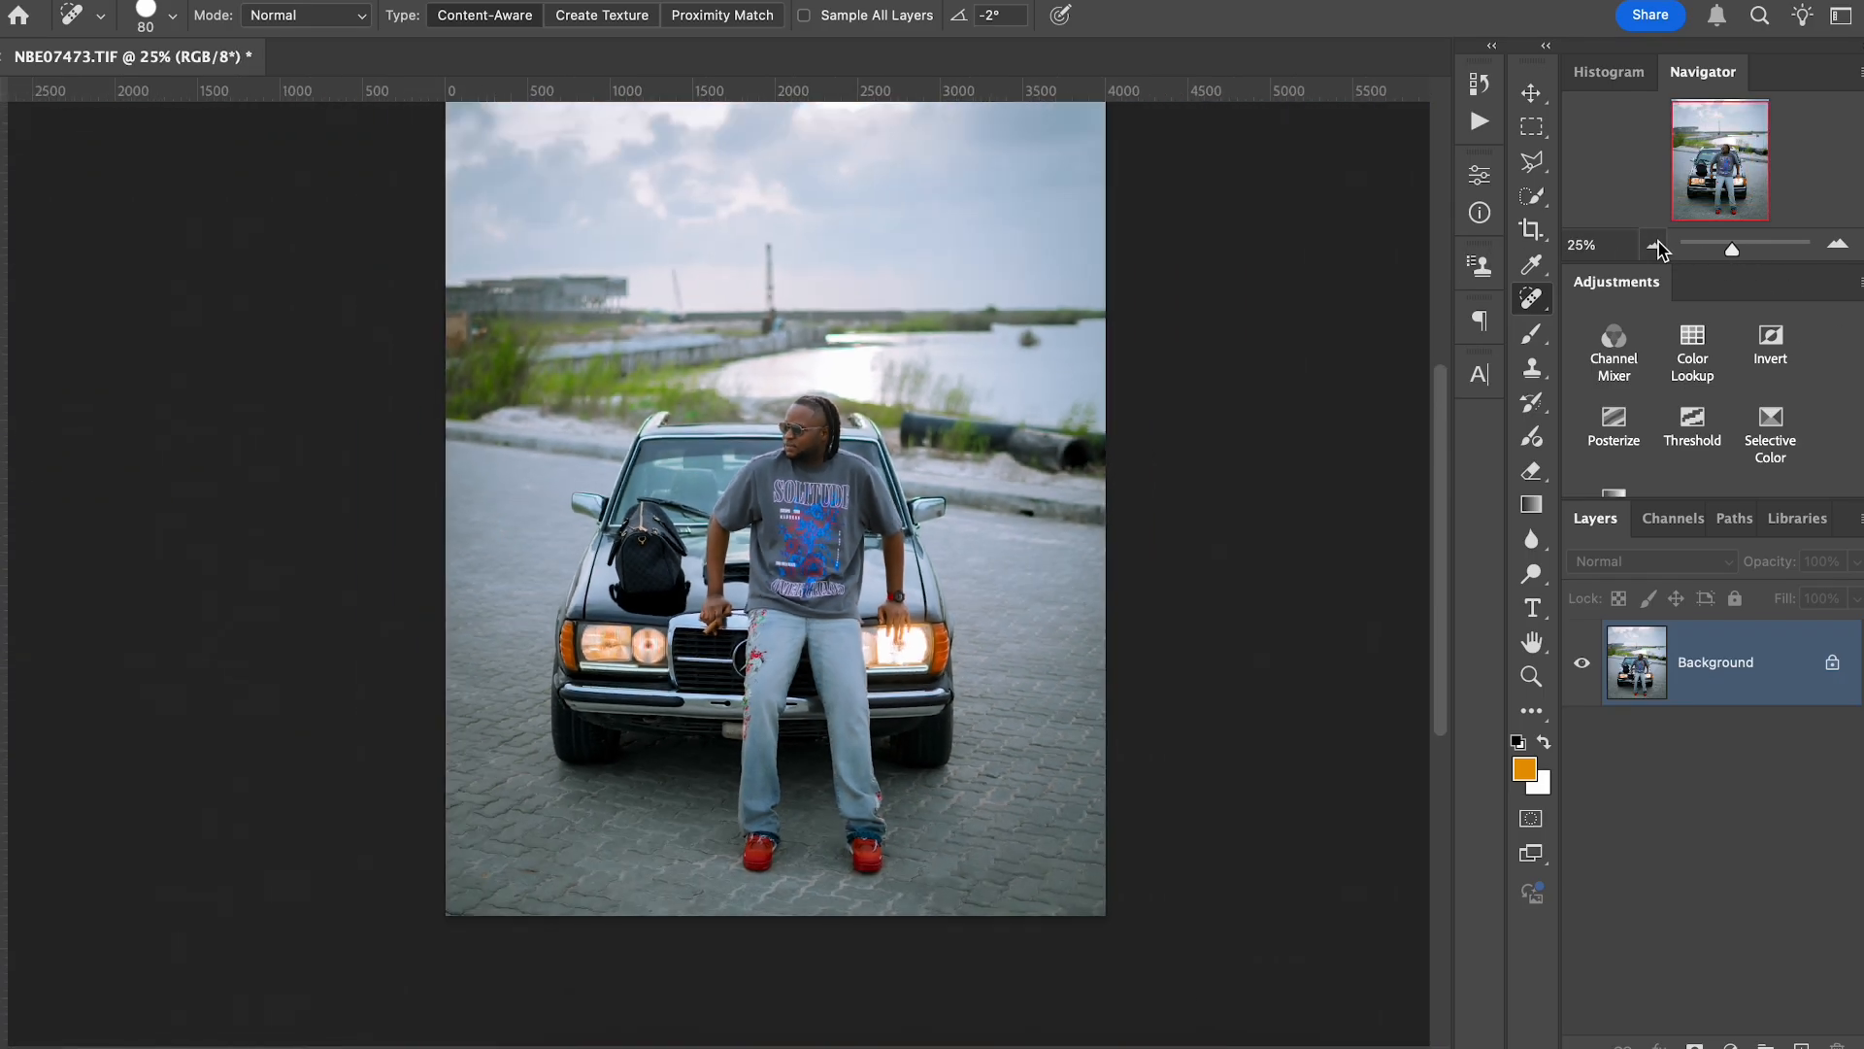
left_click_drag(1718, 128, 1713, 115)
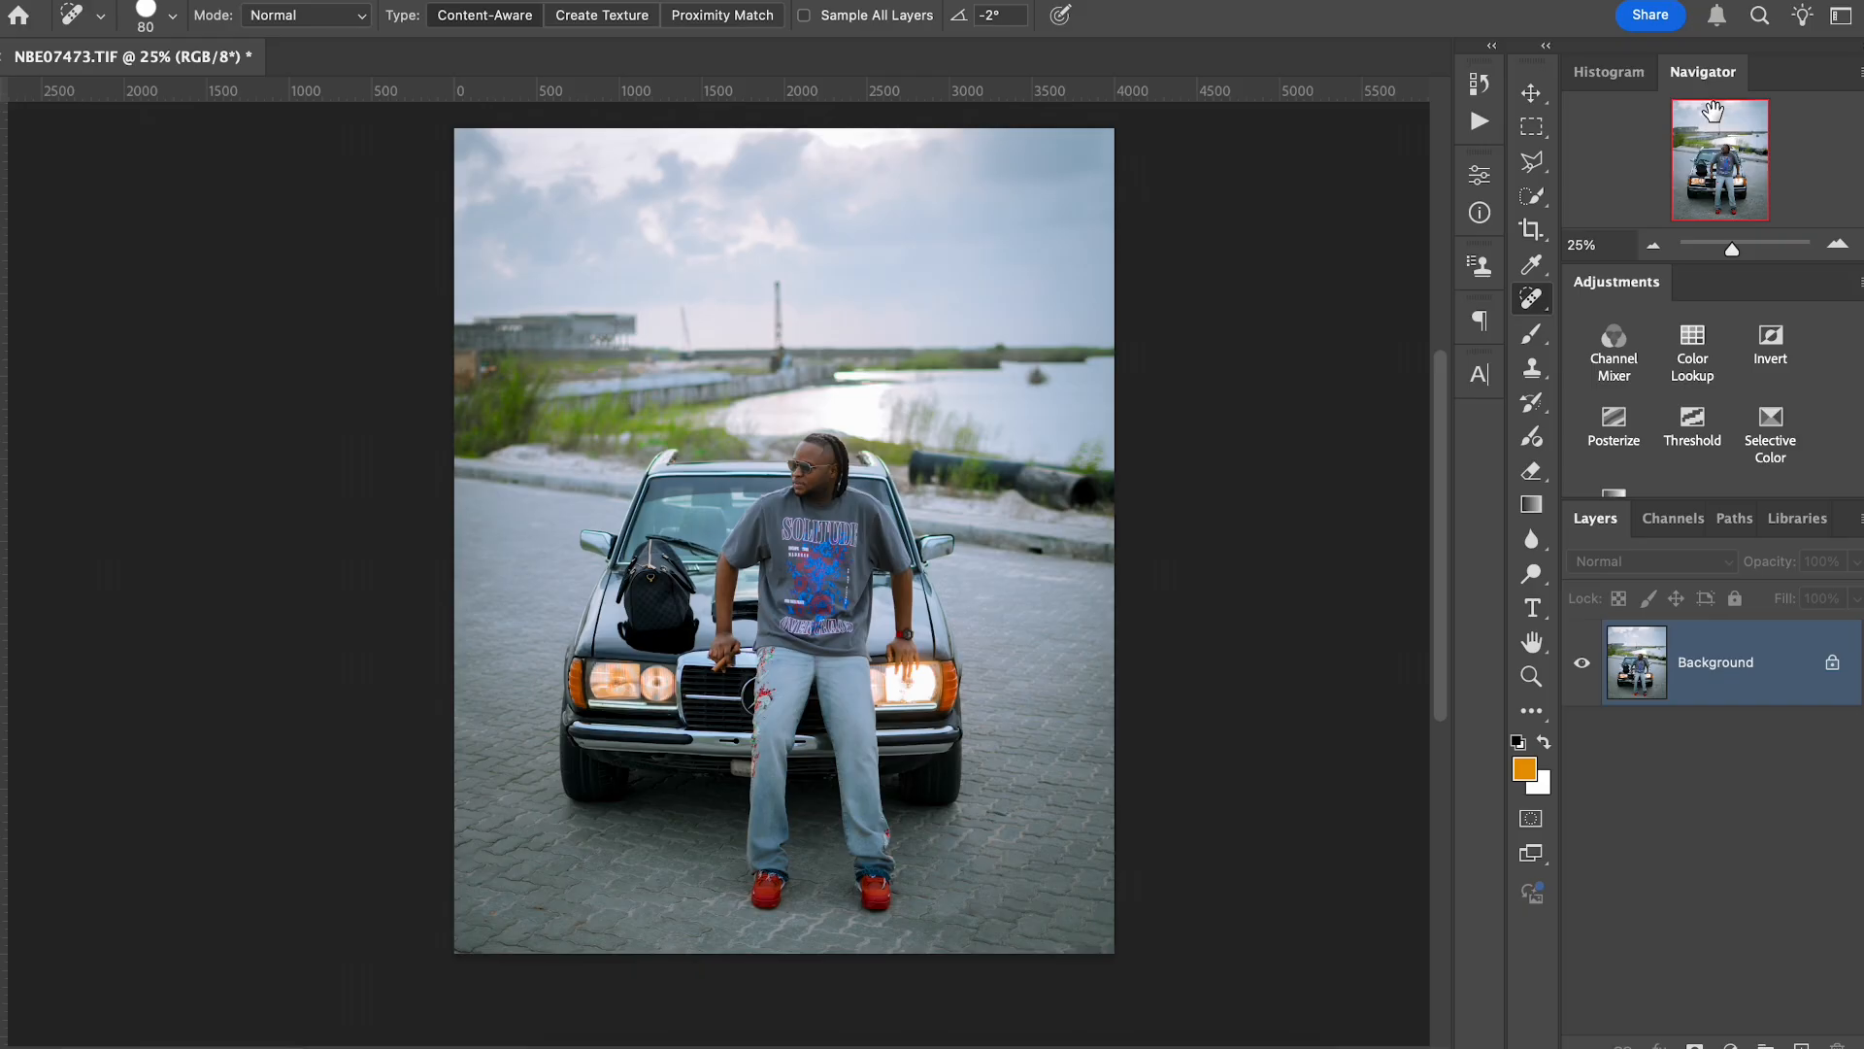
scroll(1278, 326, "up", 3)
scroll(1276, 325, "down", 1)
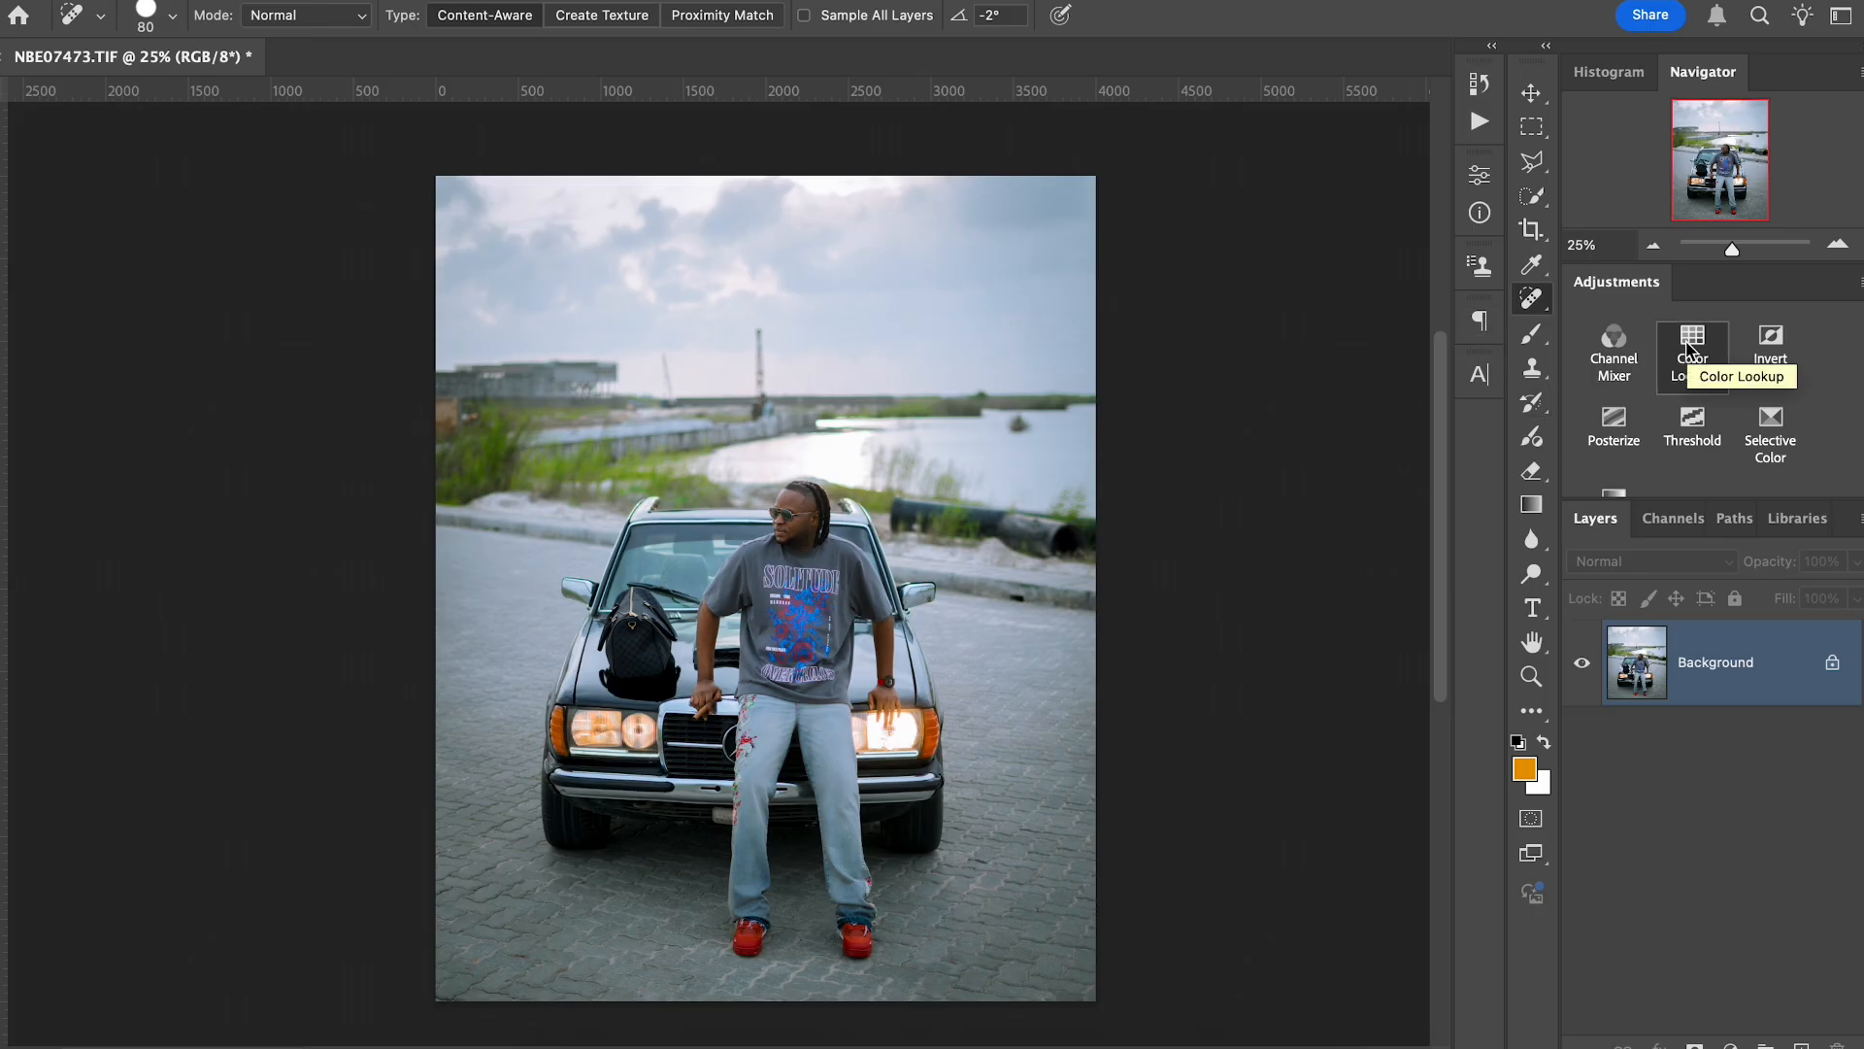
left_click(1479, 121)
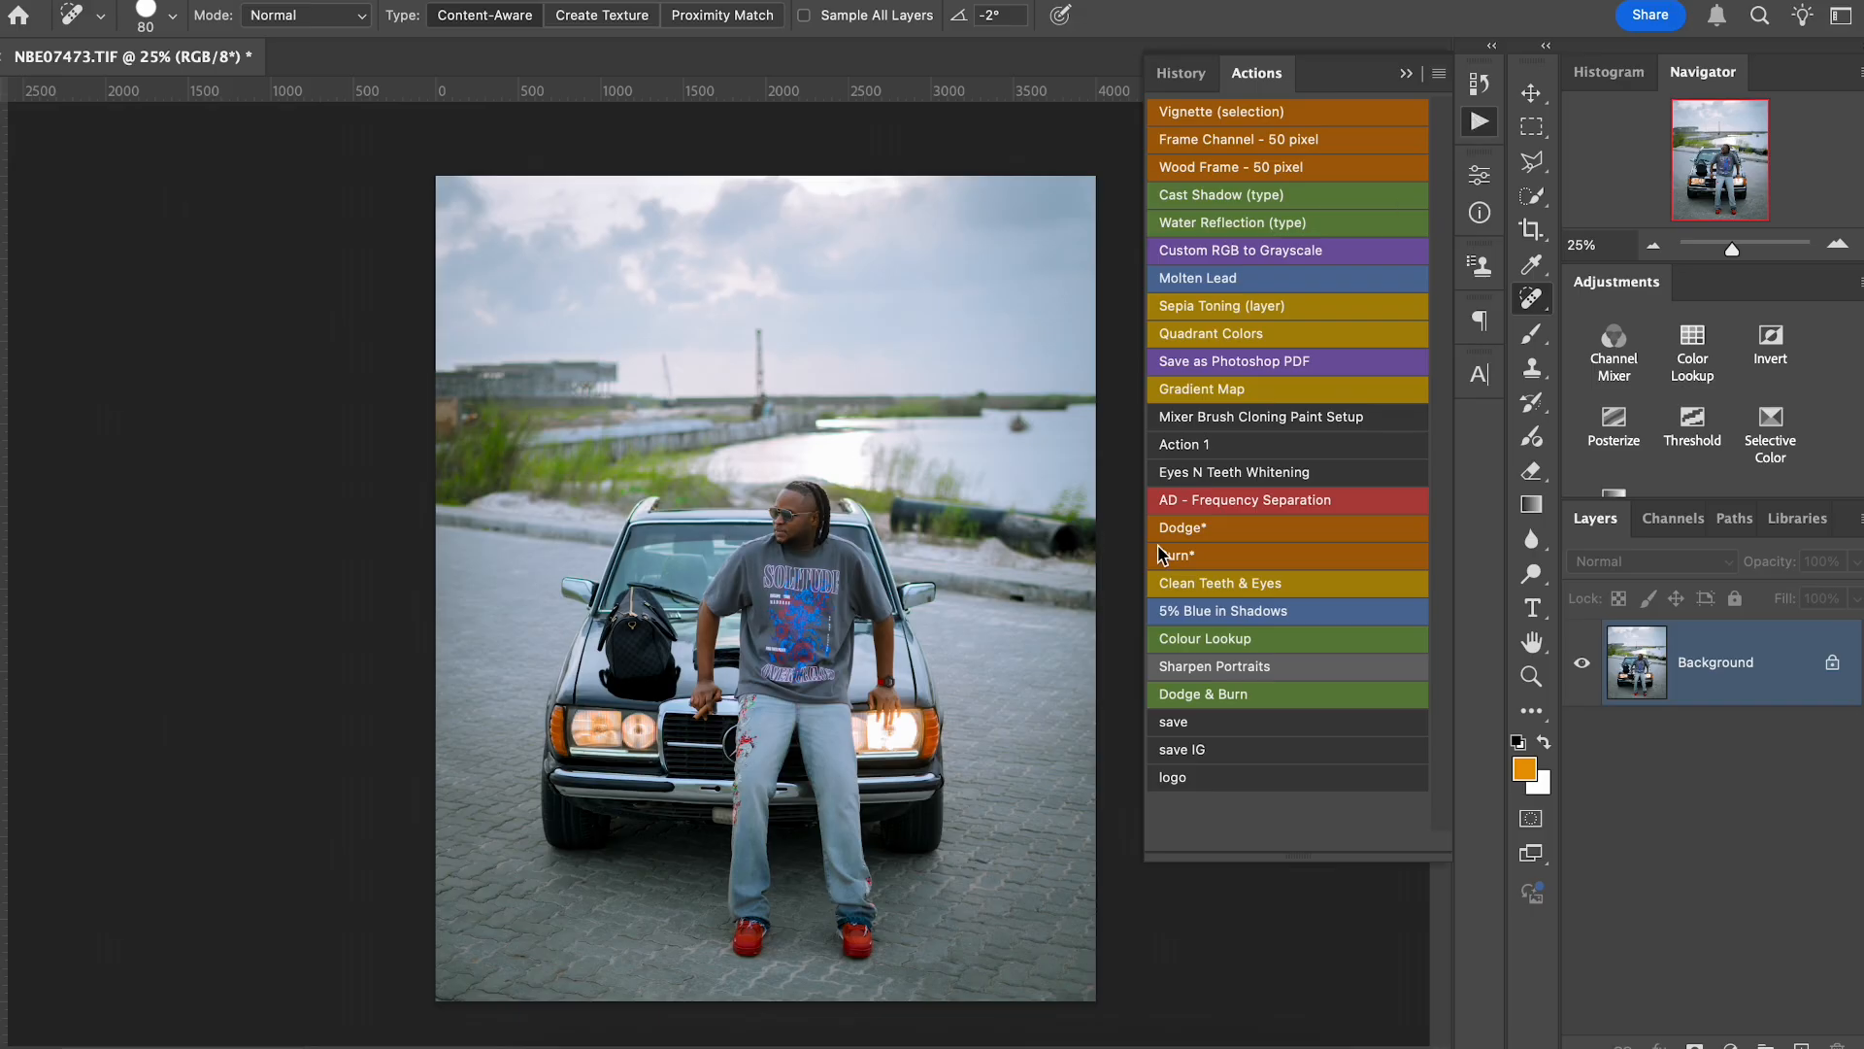
left_click(1344, 499)
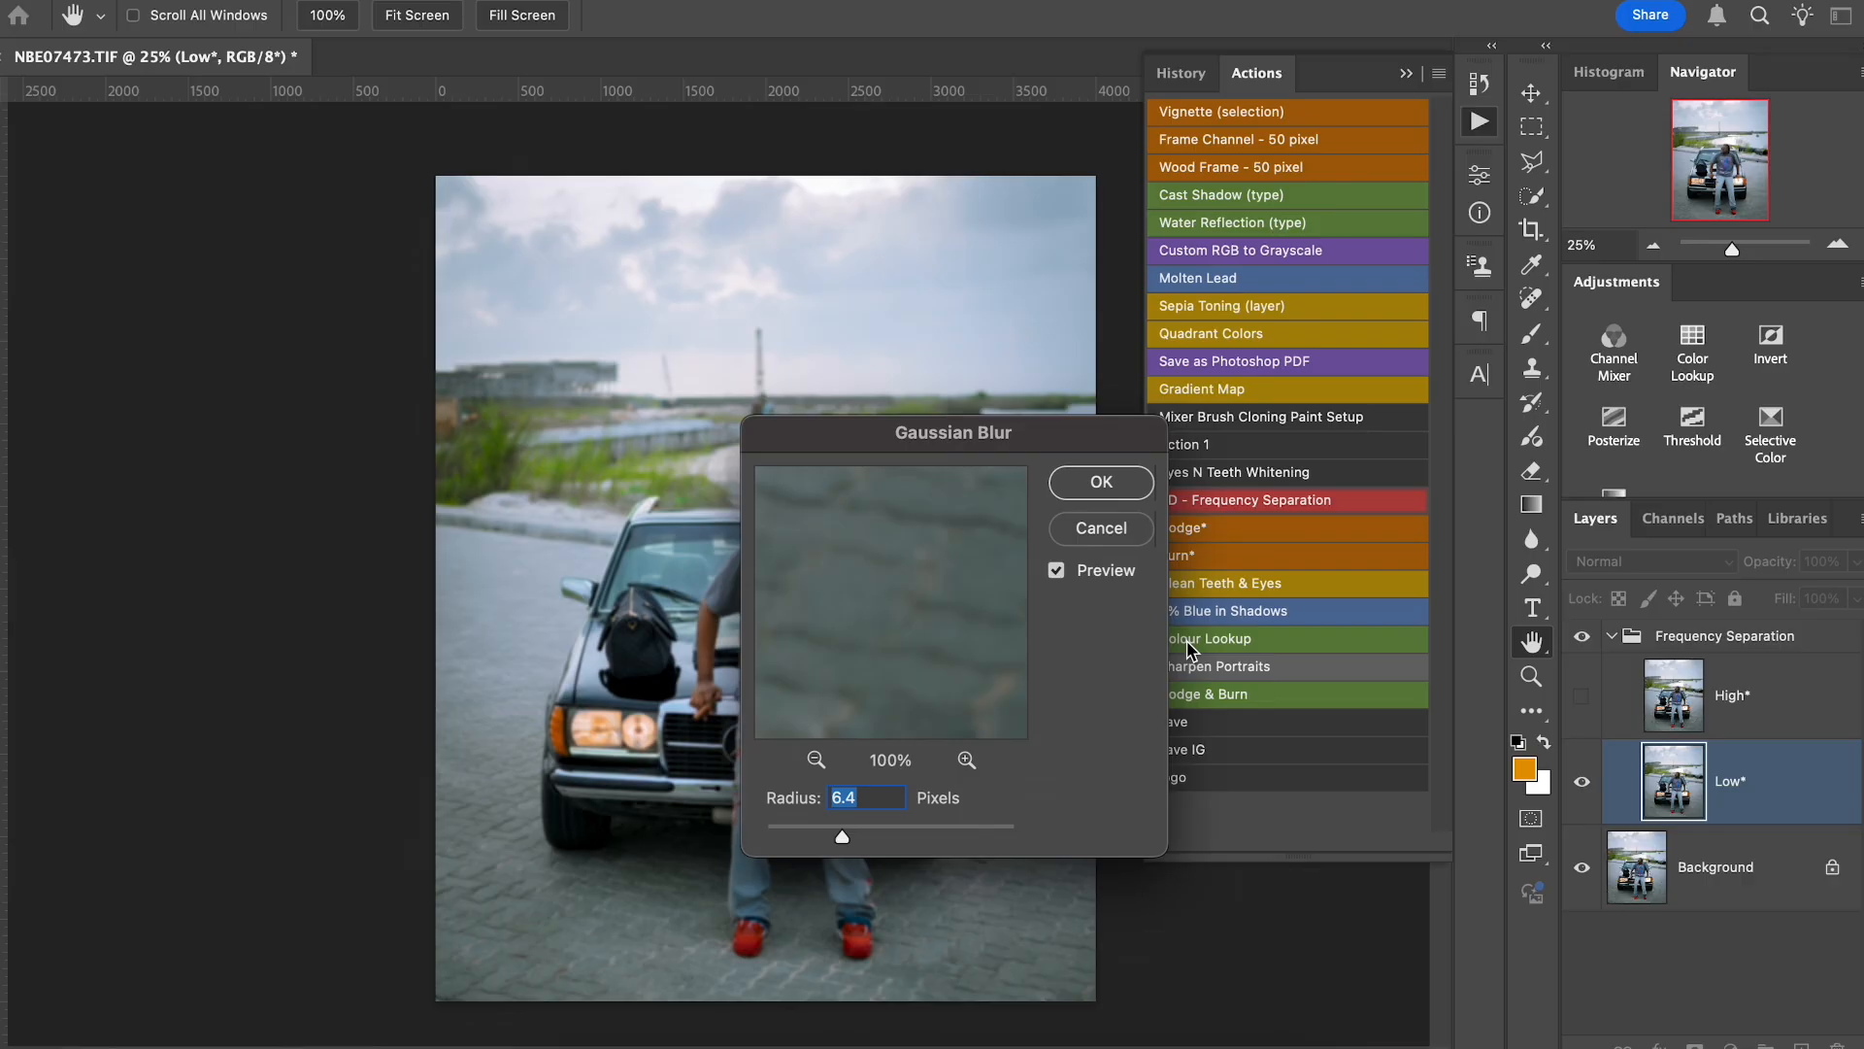
type("4")
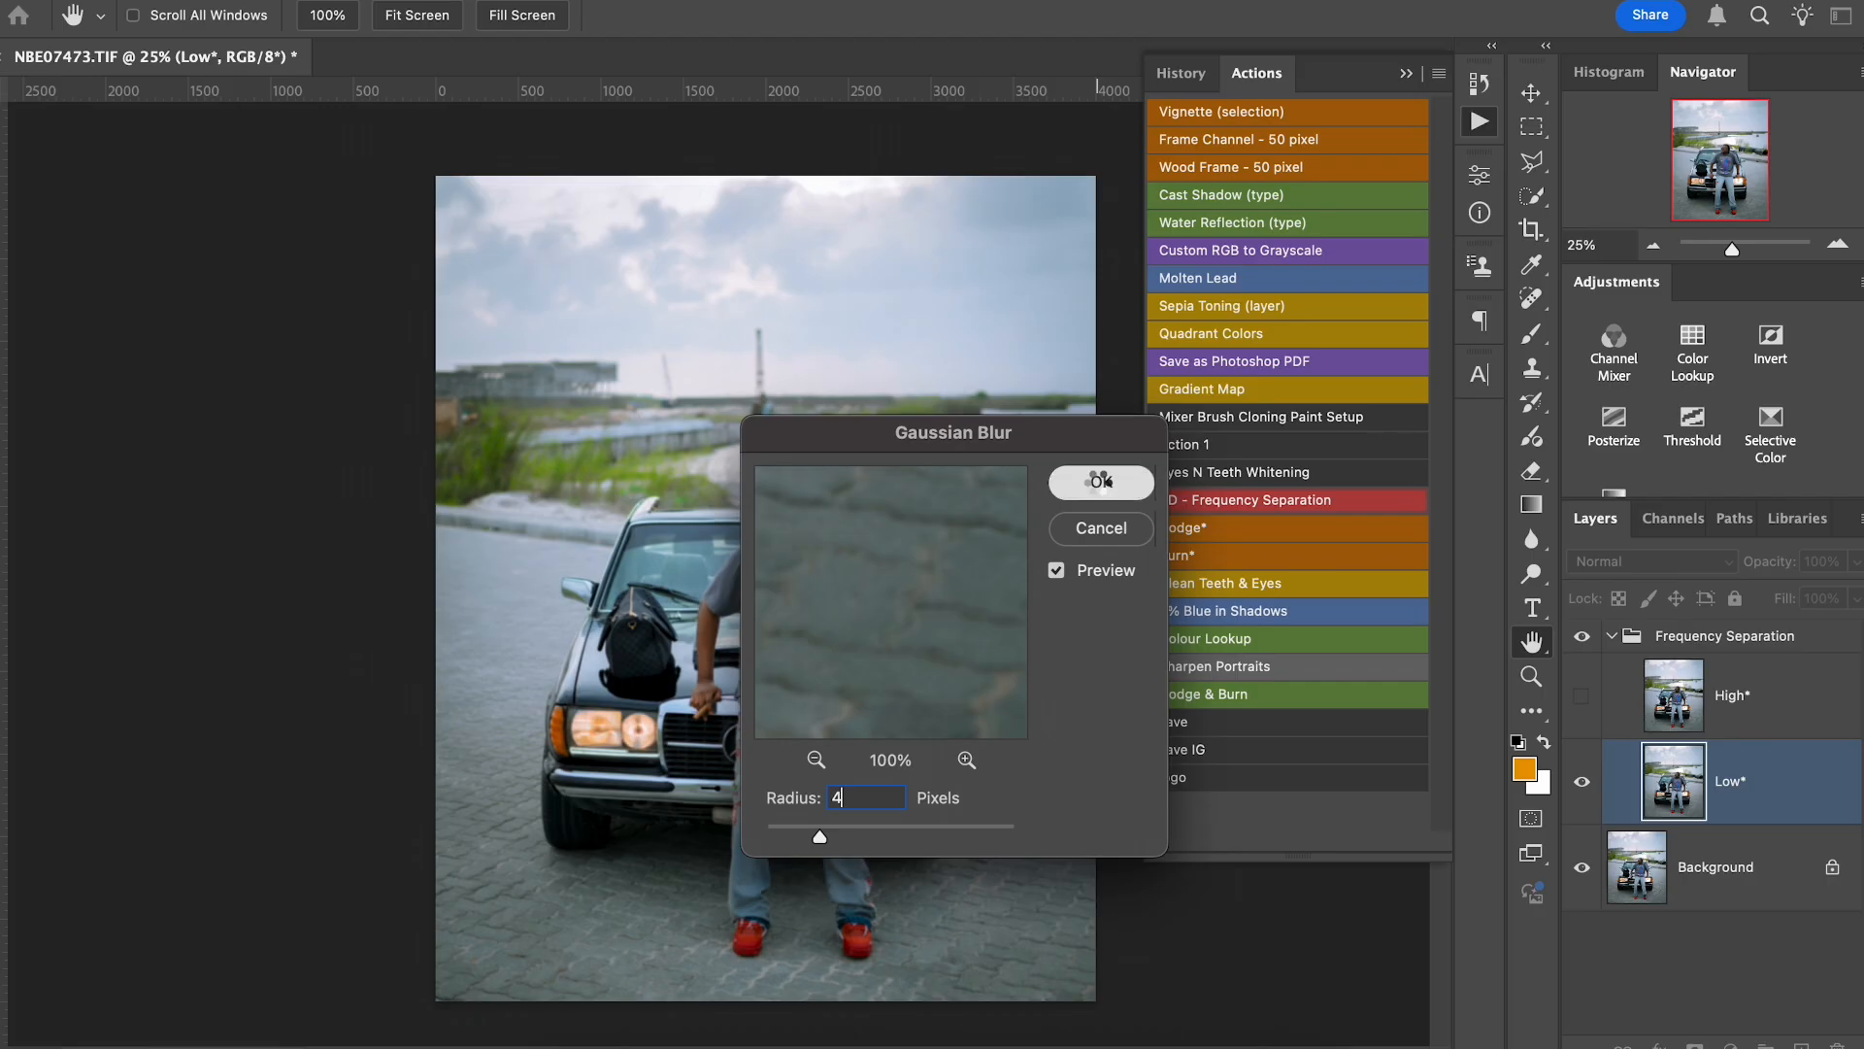
left_click(1098, 482)
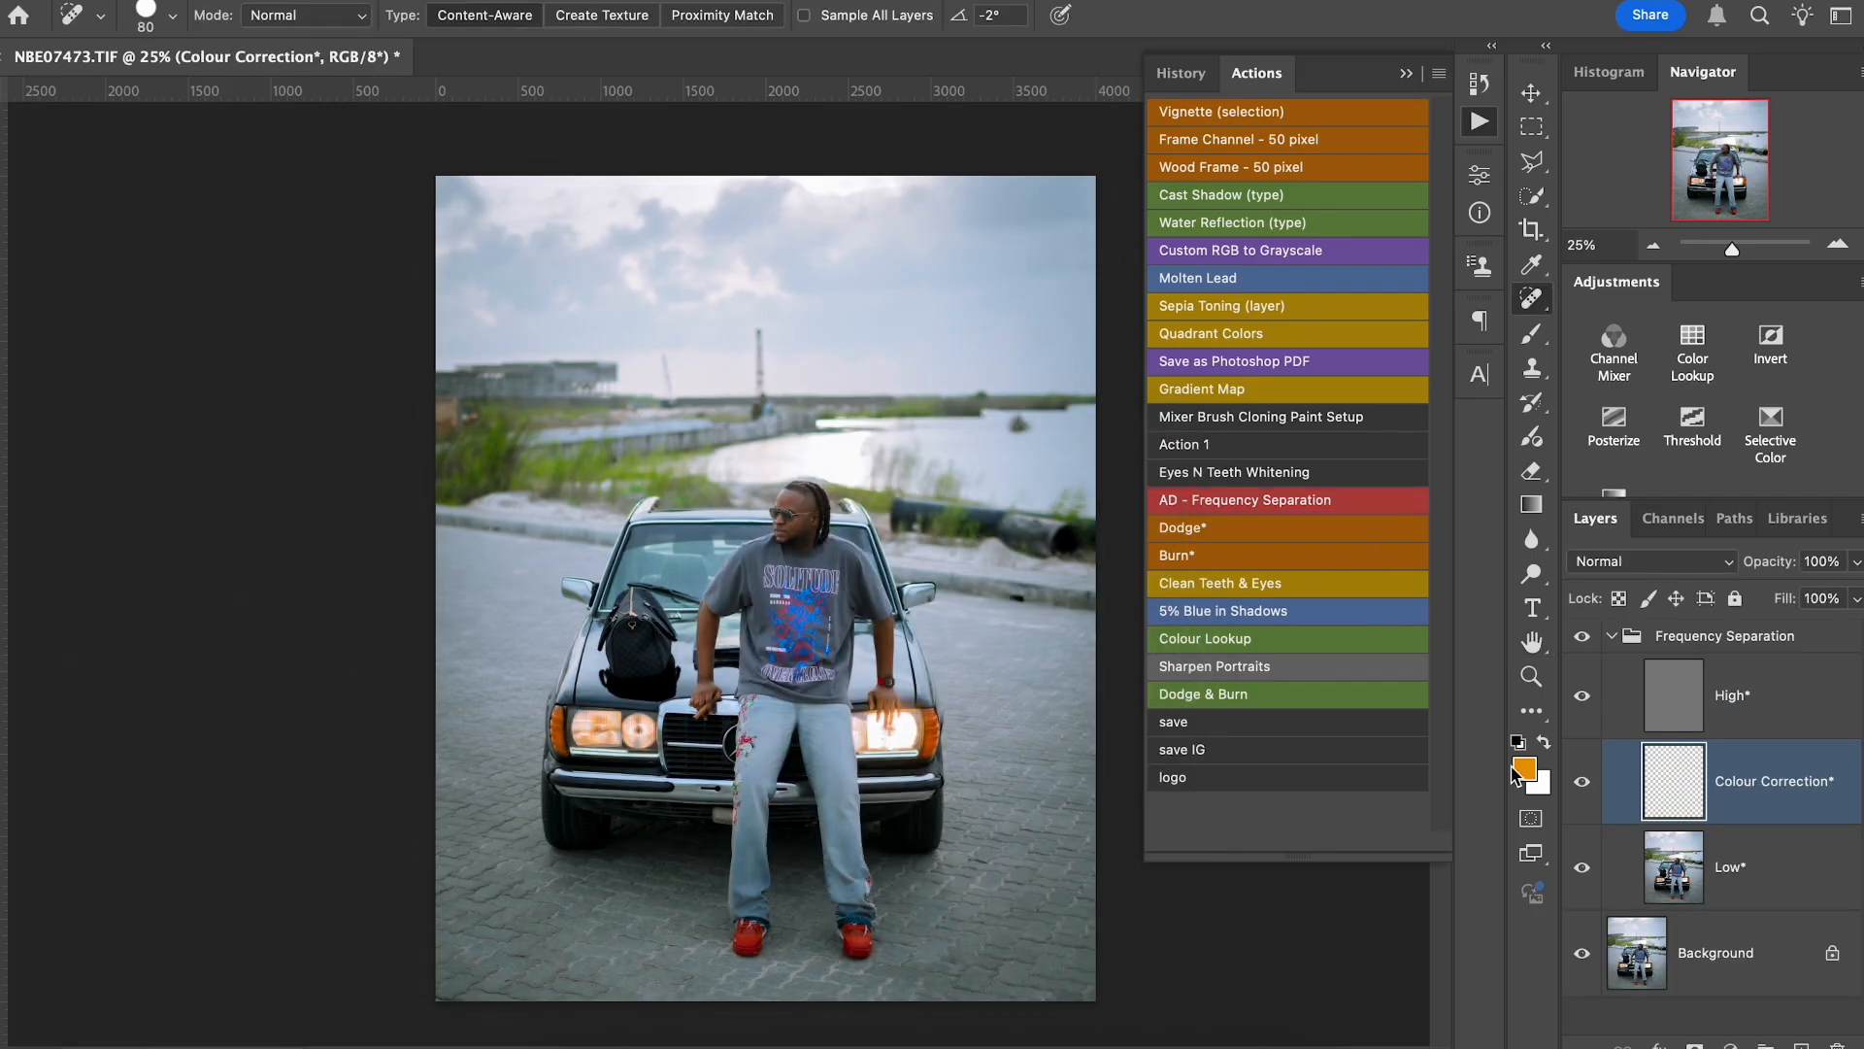
key("Delete")
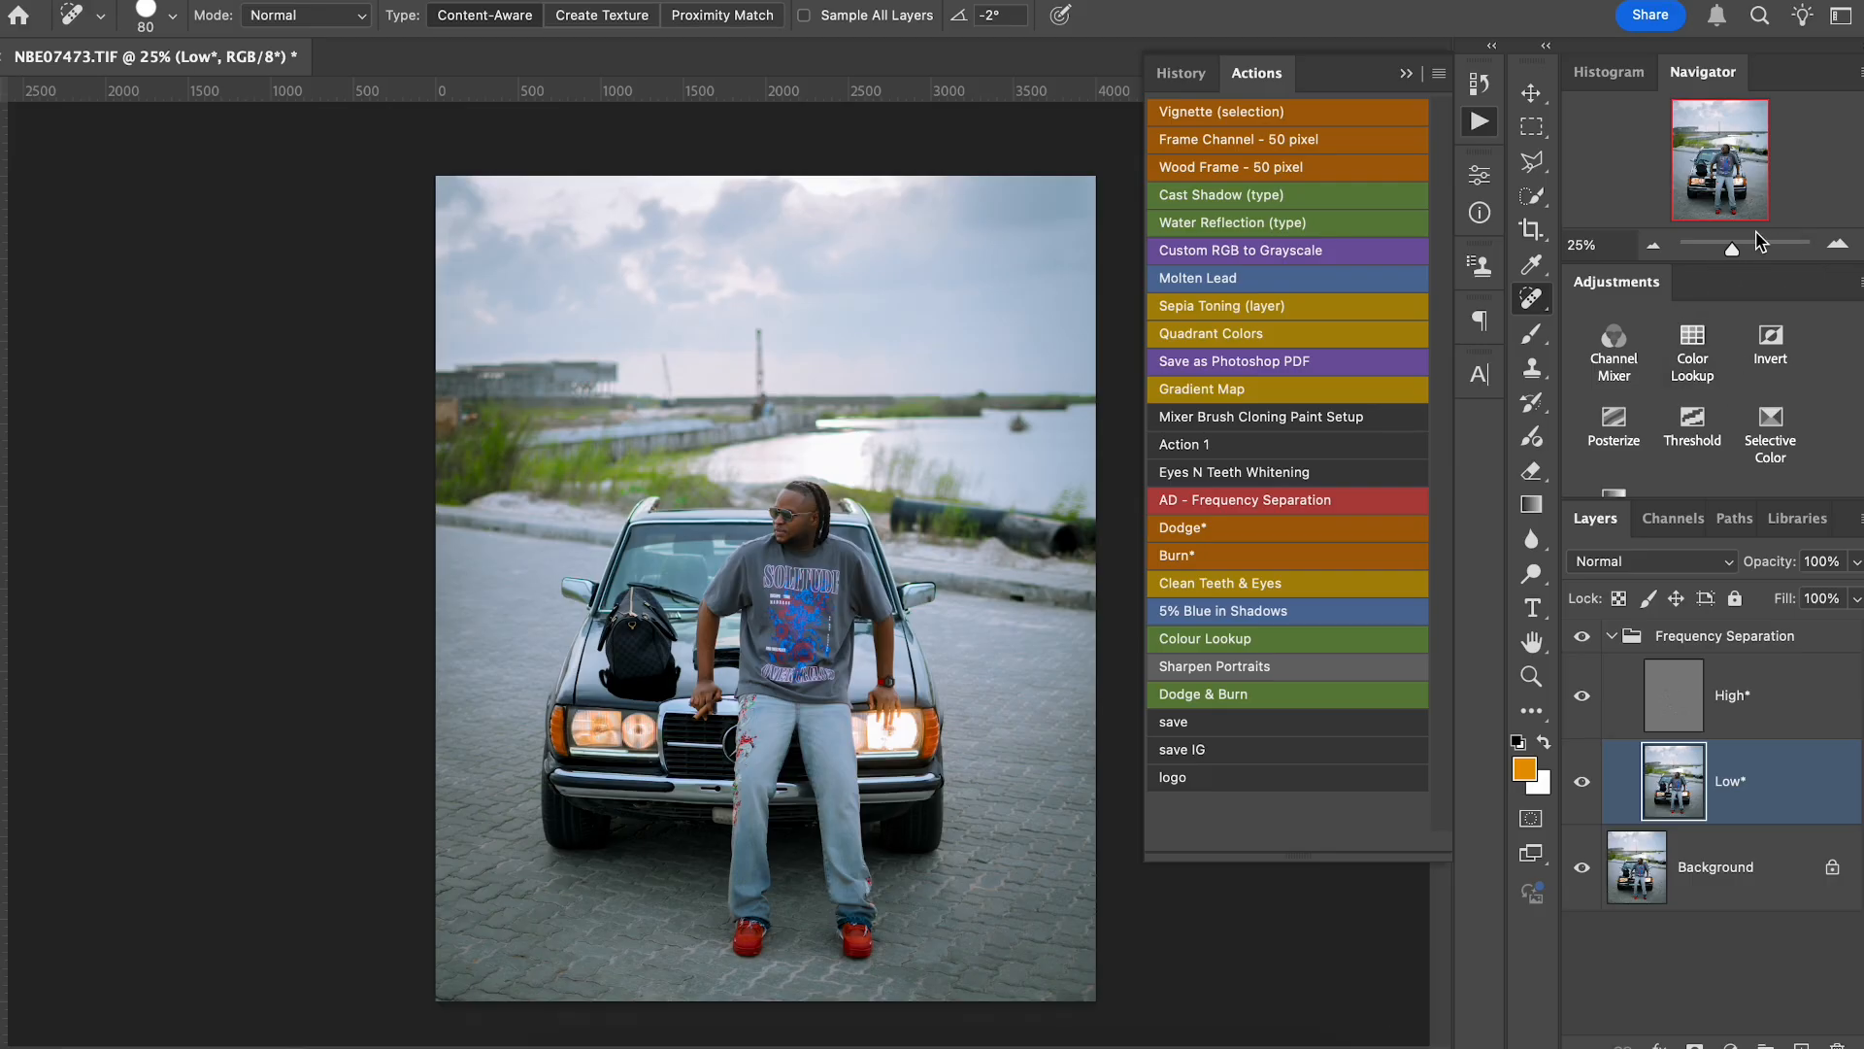
Smooth the skin tones of the man's forehead, face and ear on the Low layer with the Mixer Brush, adjusting its size to each area.
left_click(1840, 246)
left_click(1840, 246)
left_click(1840, 246)
left_click(1840, 246)
left_click_drag(1731, 154, 1742, 148)
left_click(1839, 244)
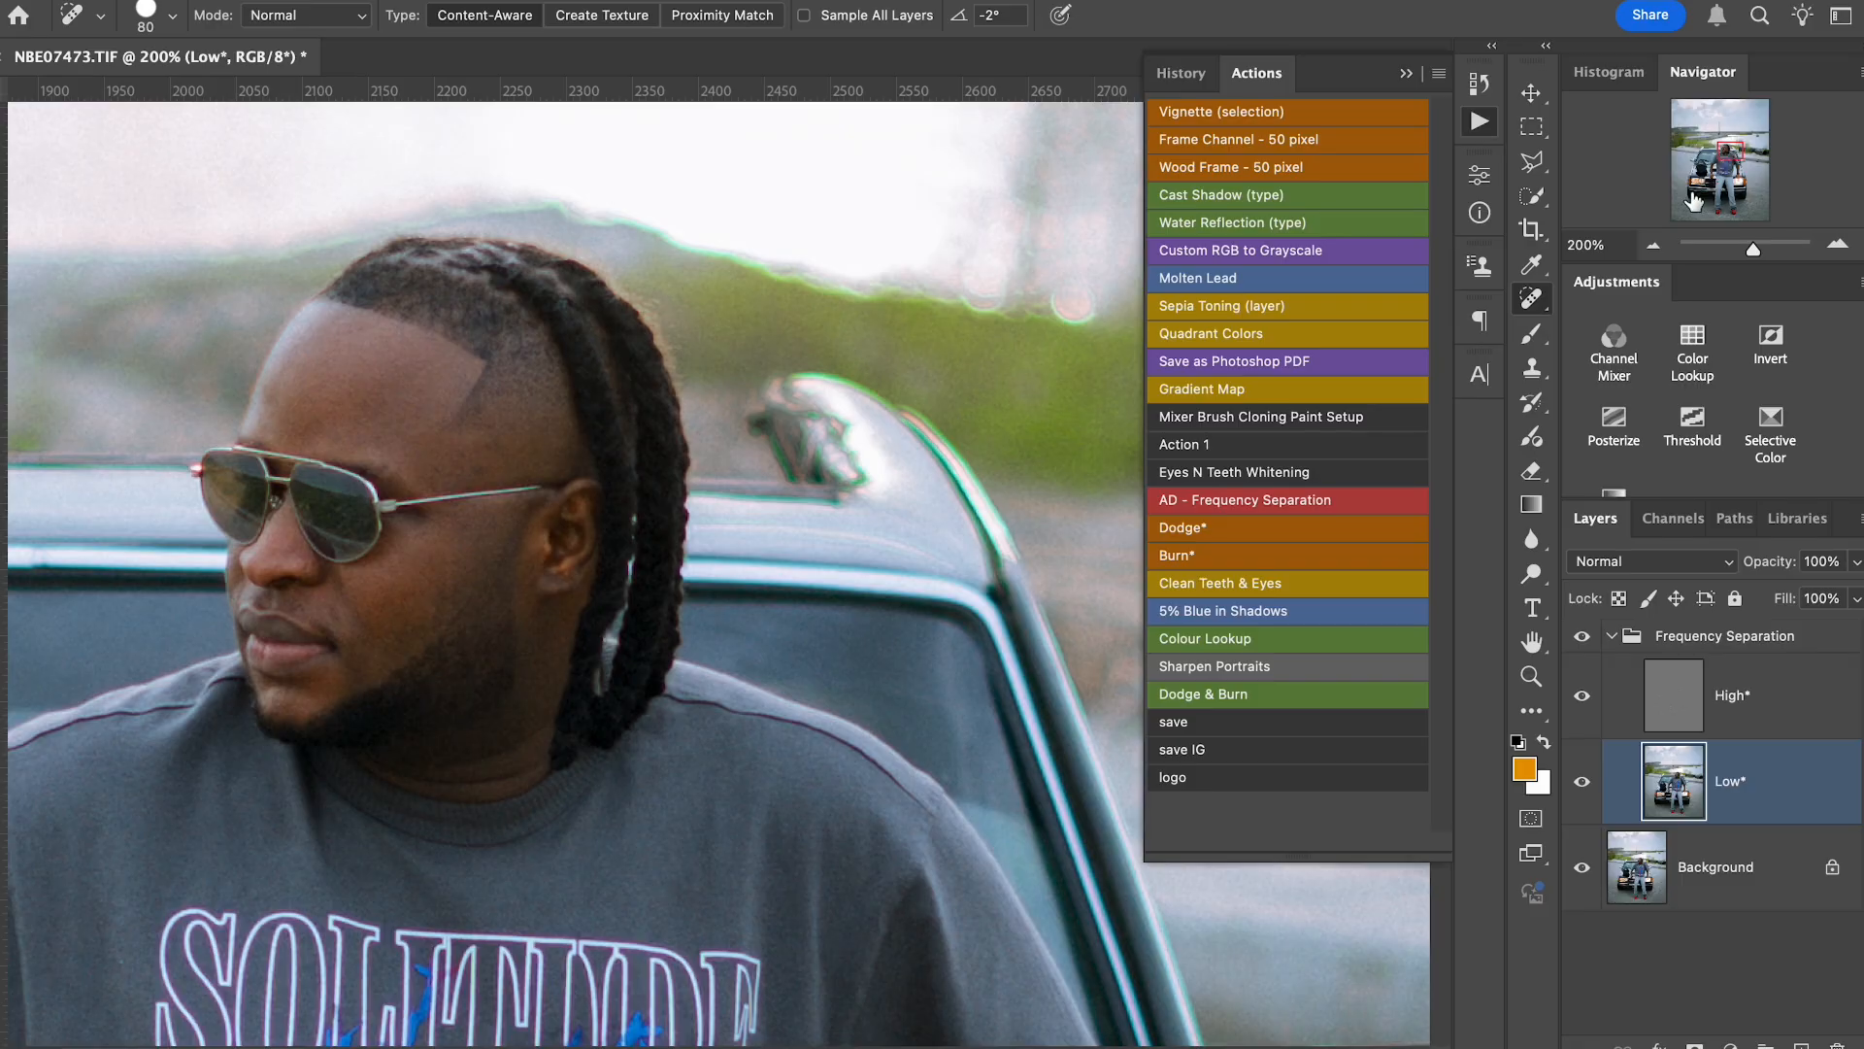
left_click(1534, 342)
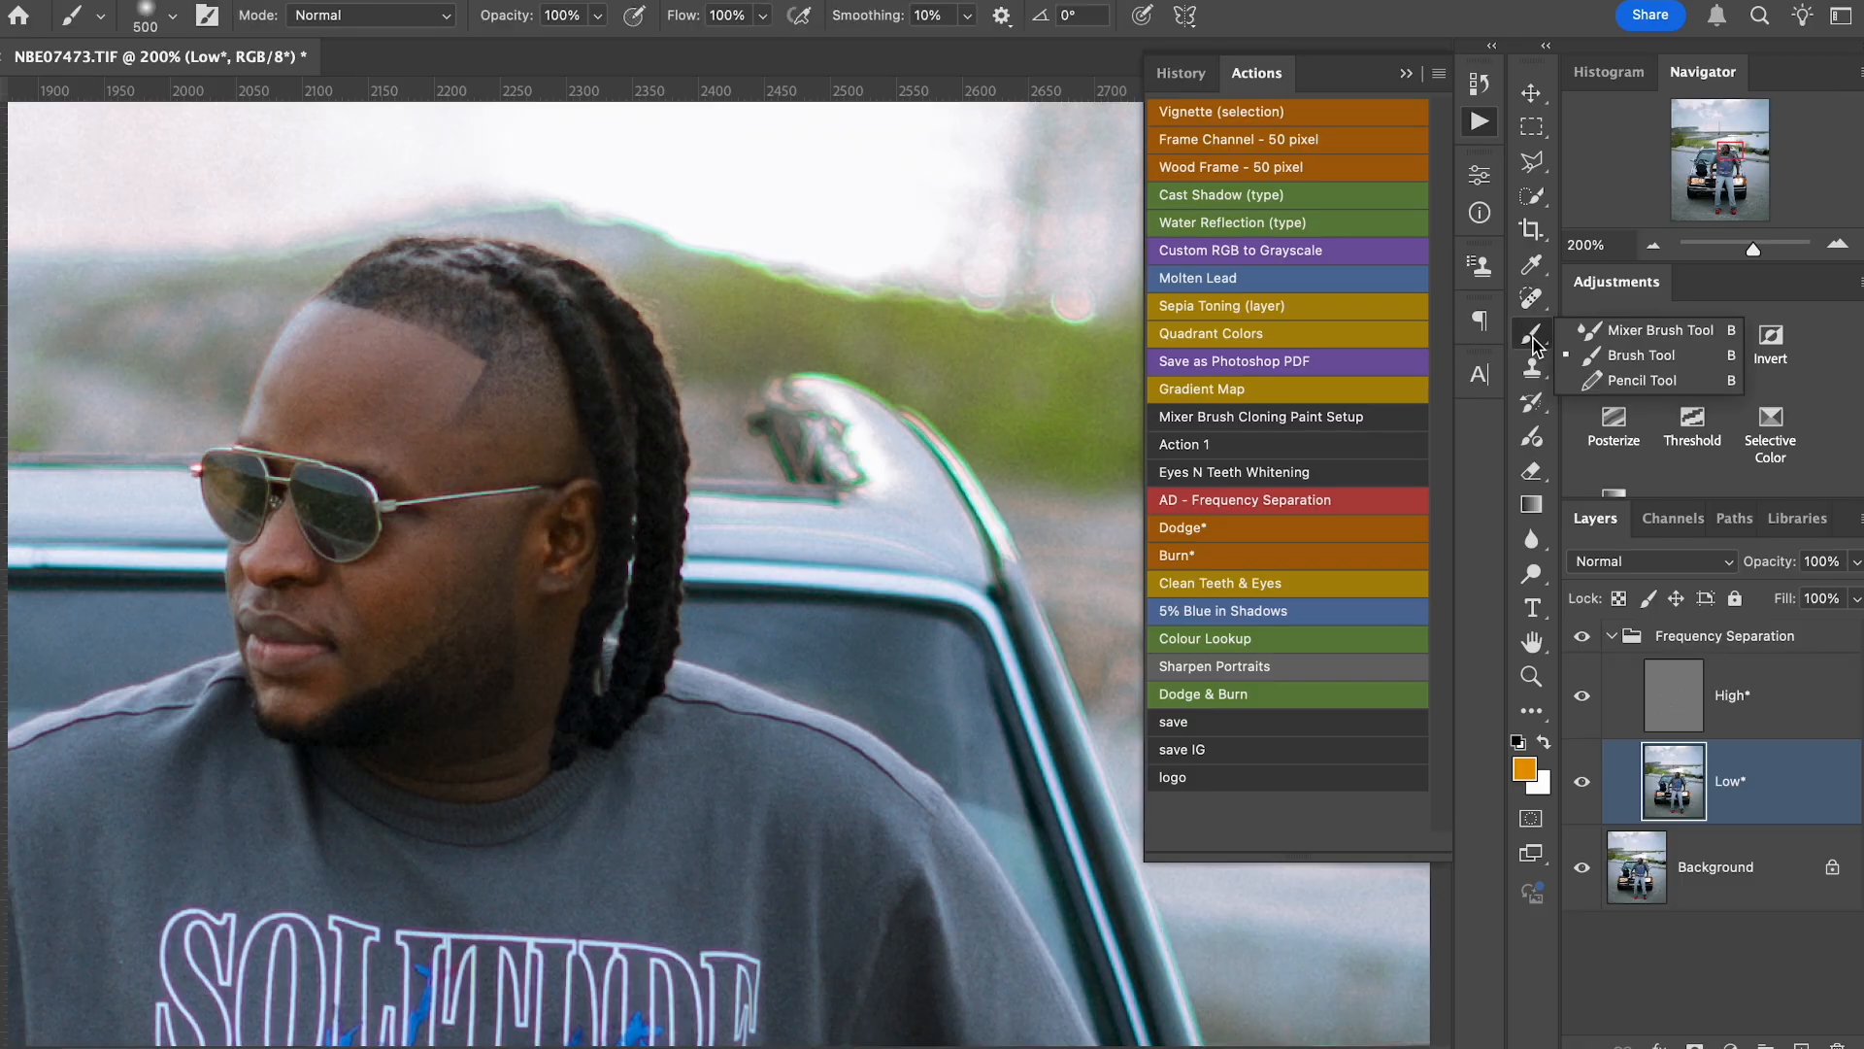
left_click(1639, 331)
key("bracketright")
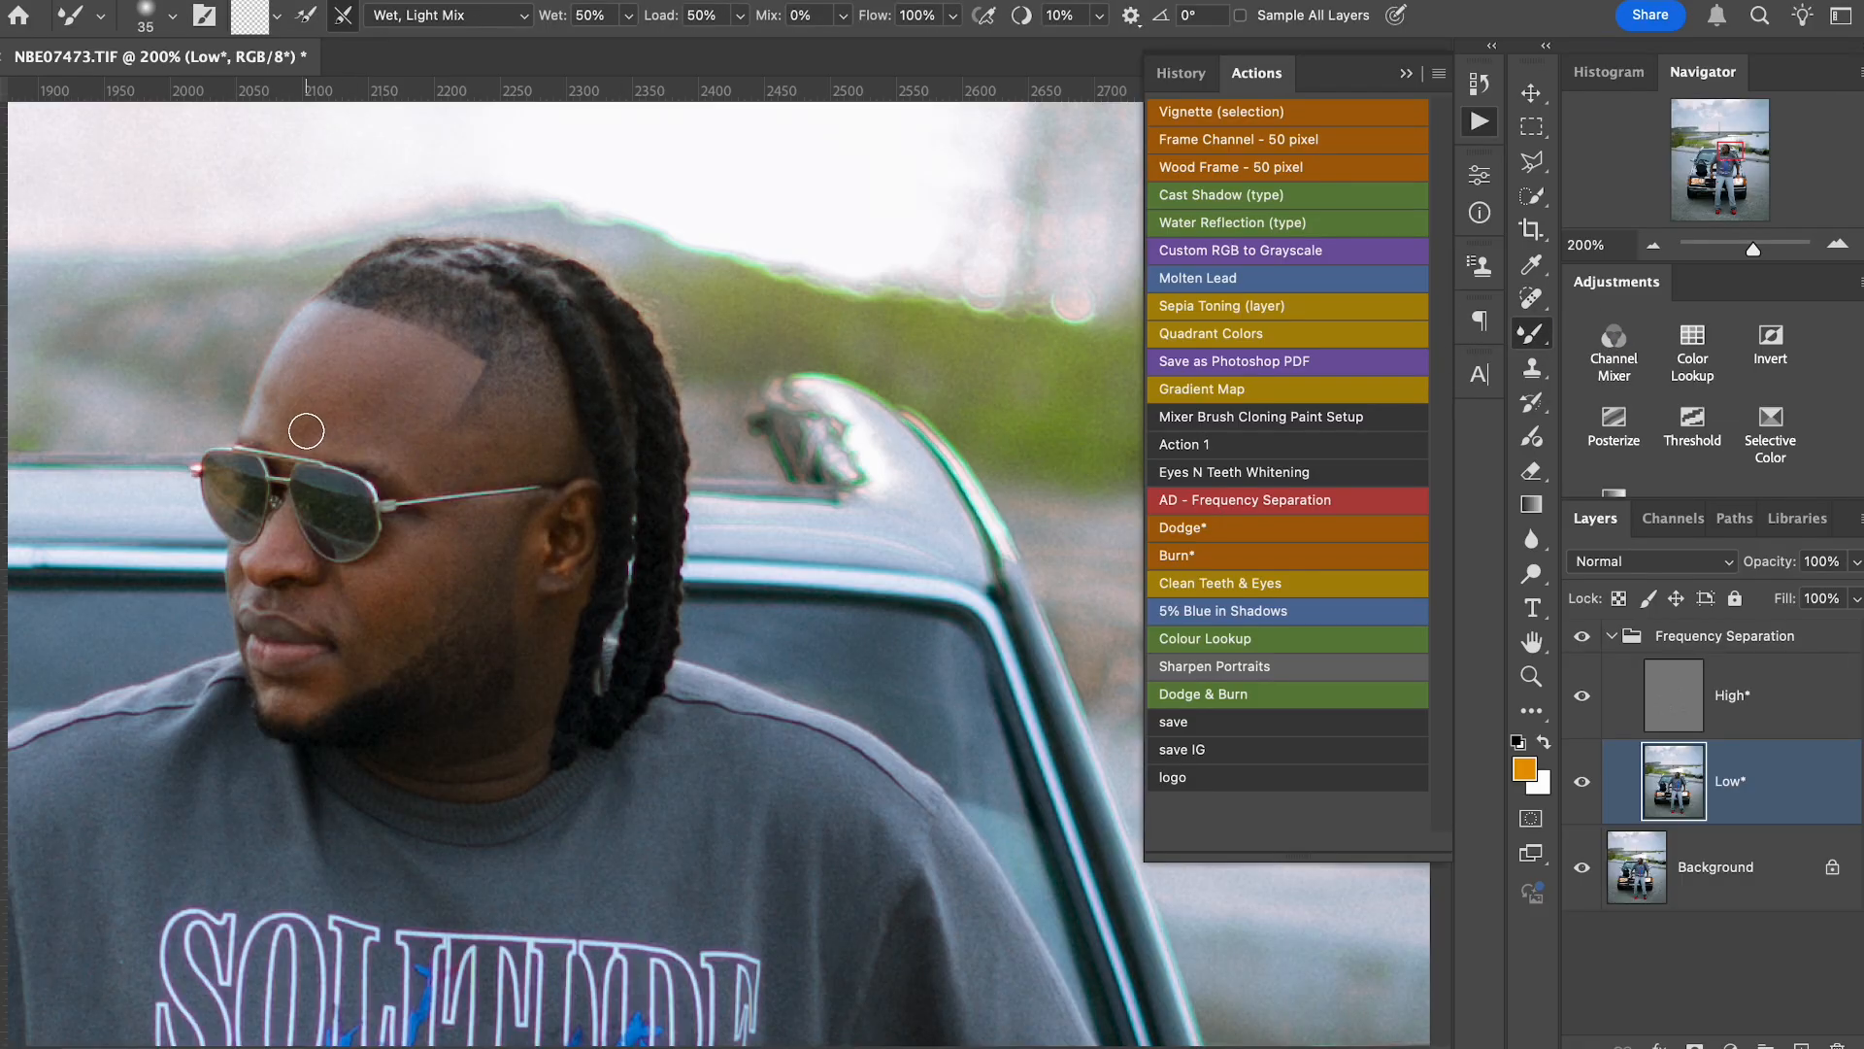
key("bracketleft")
key("bracketleft")
key("bracketright")
key("bracketright")
key("bracketleft")
key("bracketleft")
key("bracketleft")
key("bracketleft")
key("bracketright")
key("bracketleft")
key("bracketright")
mouse_move(445, 378)
left_mouse_down()
mouse_move(444, 351)
mouse_move(453, 393)
left_mouse_up()
key("bracketright")
key("bracketright")
key("bracketright")
key("bracketright")
key("bracketleft")
key("bracketleft")
key("bracketright")
key("bracketright")
key("bracketleft")
key("bracketleft")
key("bracketleft")
key("bracketleft")
key("bracketleft")
key("bracketright")
key("bracketright")
key("bracketright")
key("bracketleft")
key("bracketleft")
key("bracketright")
key("bracketright")
key("bracketright")
key("bracketleft")
key("bracketleft")
key("bracketright")
key("bracketleft")
key("bracketright")
key("bracketright")
key("bracketright")
key("bracketright")
key("bracketleft")
key("bracketleft")
key("bracketleft")
key("bracketleft")
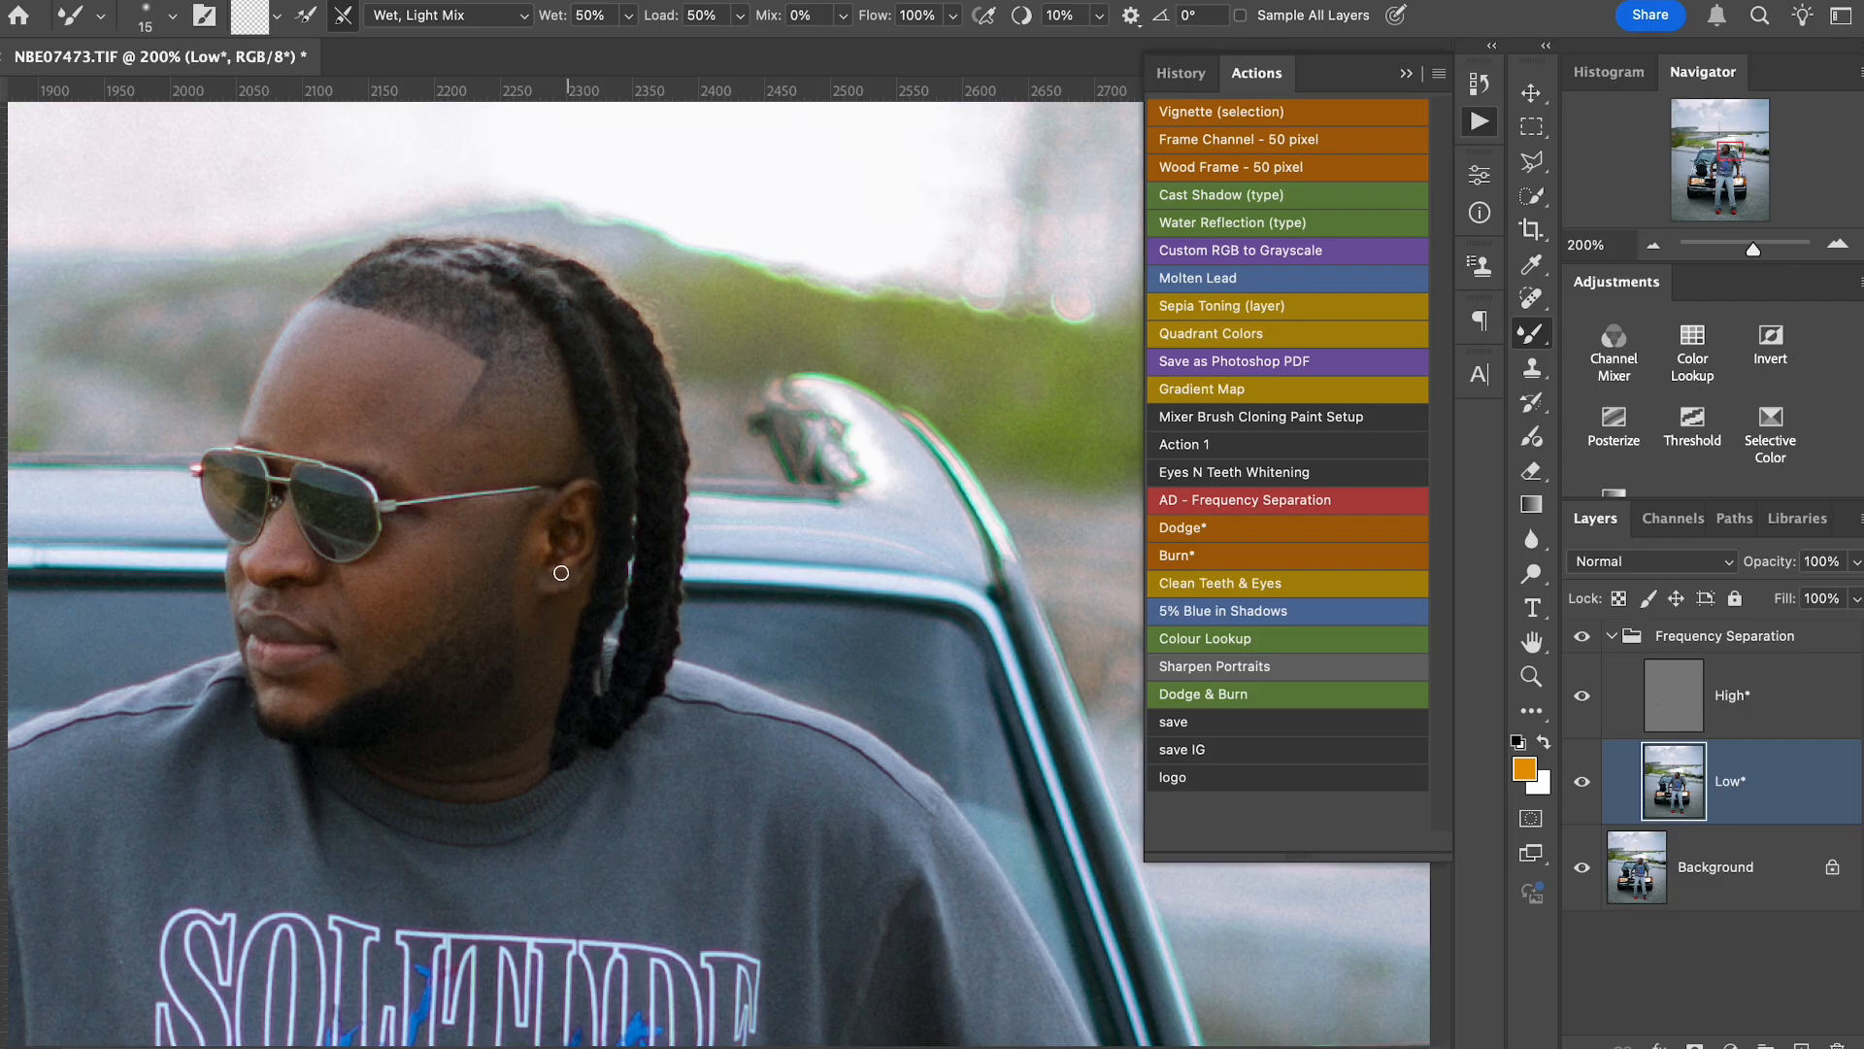
Blend the skin tones on both of the man's arms and hands with the Mixer Brush, using sizes such as 40 and 80.
key("bracketright")
left_click(1652, 244)
left_click_drag(1726, 161, 1730, 175)
key("bracketright")
key("bracketright")
key("bracketright")
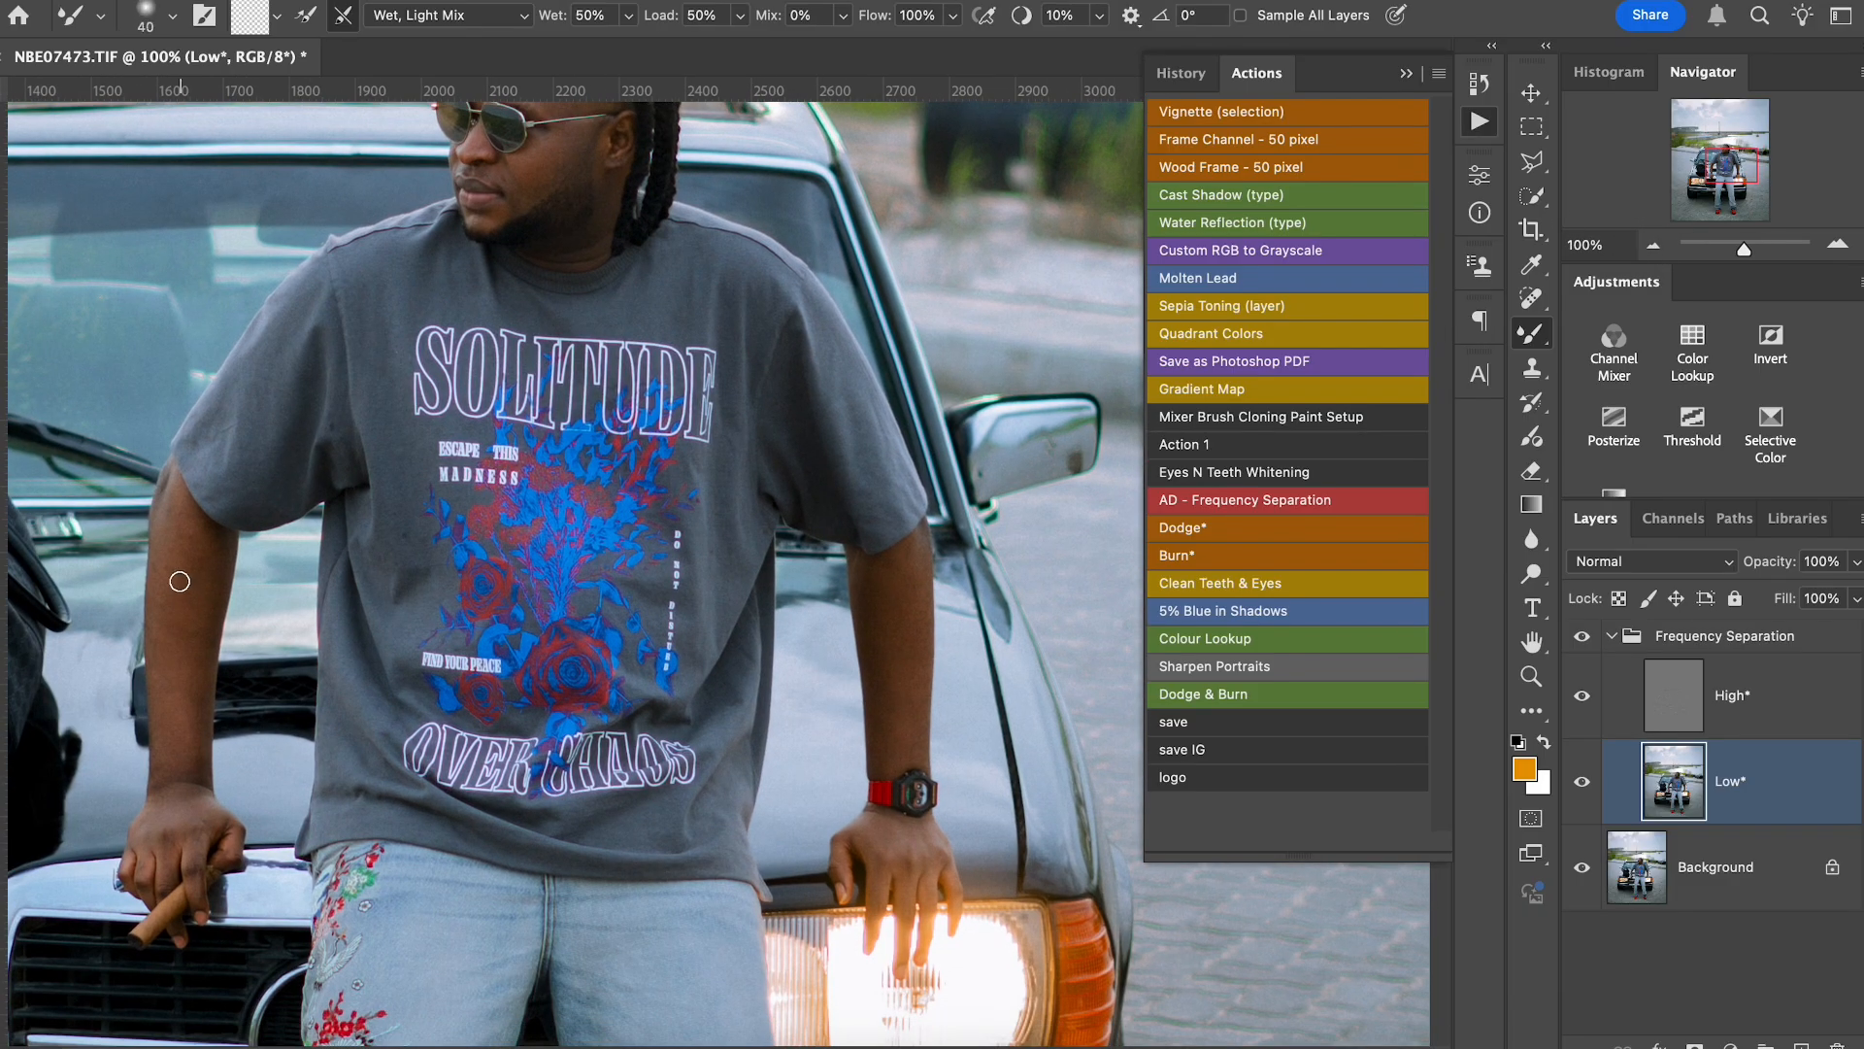
key("bracketright")
key("bracketright")
key("bracketleft")
key("bracketleft")
key("bracketleft")
left_click_drag(197, 765, 162, 785)
key("bracketright")
key("bracketright")
key("bracketright")
key("bracketleft")
key("bracketleft")
key("bracketleft")
key("bracketleft")
key("bracketright")
key("bracketright")
key("bracketright")
key("bracketright")
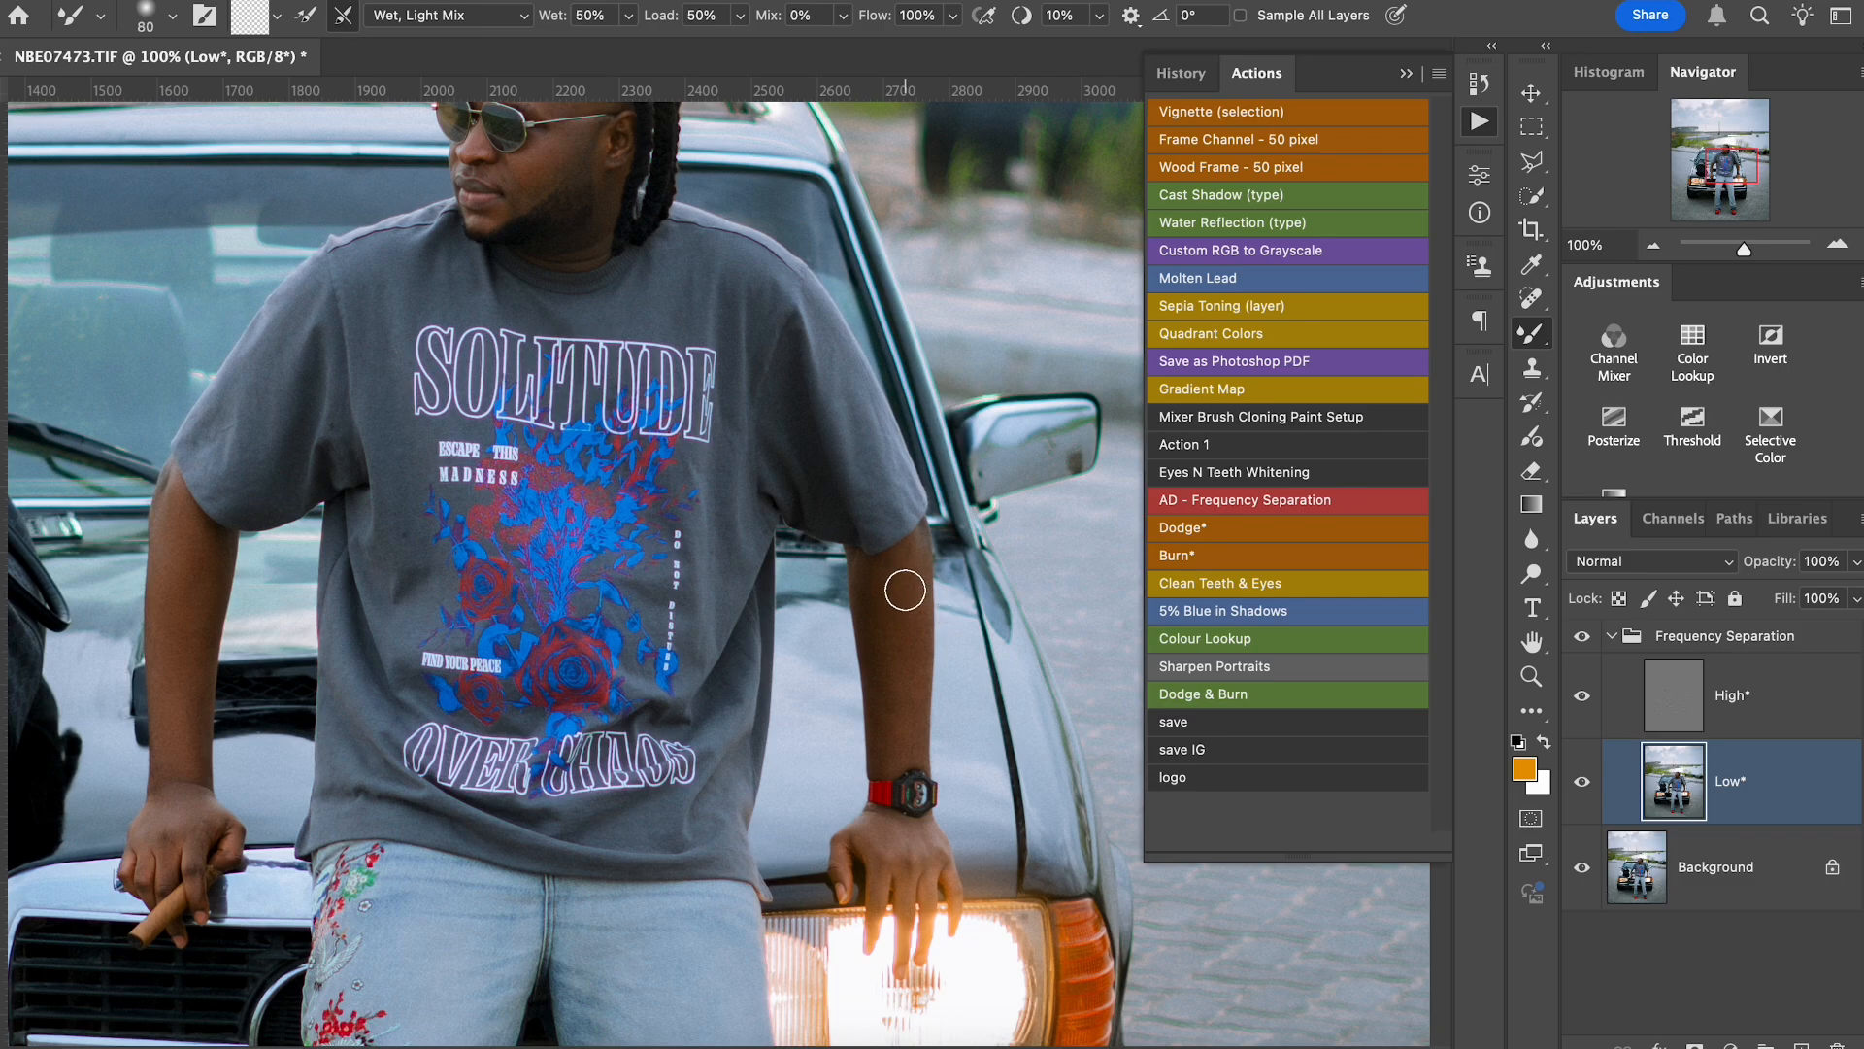
key("bracketleft")
key("bracketleft")
key("bracketleft")
Compare the man's skin with and without the Frequency Separation group by switching its visibility.
left_click_drag(1716, 158, 1712, 146)
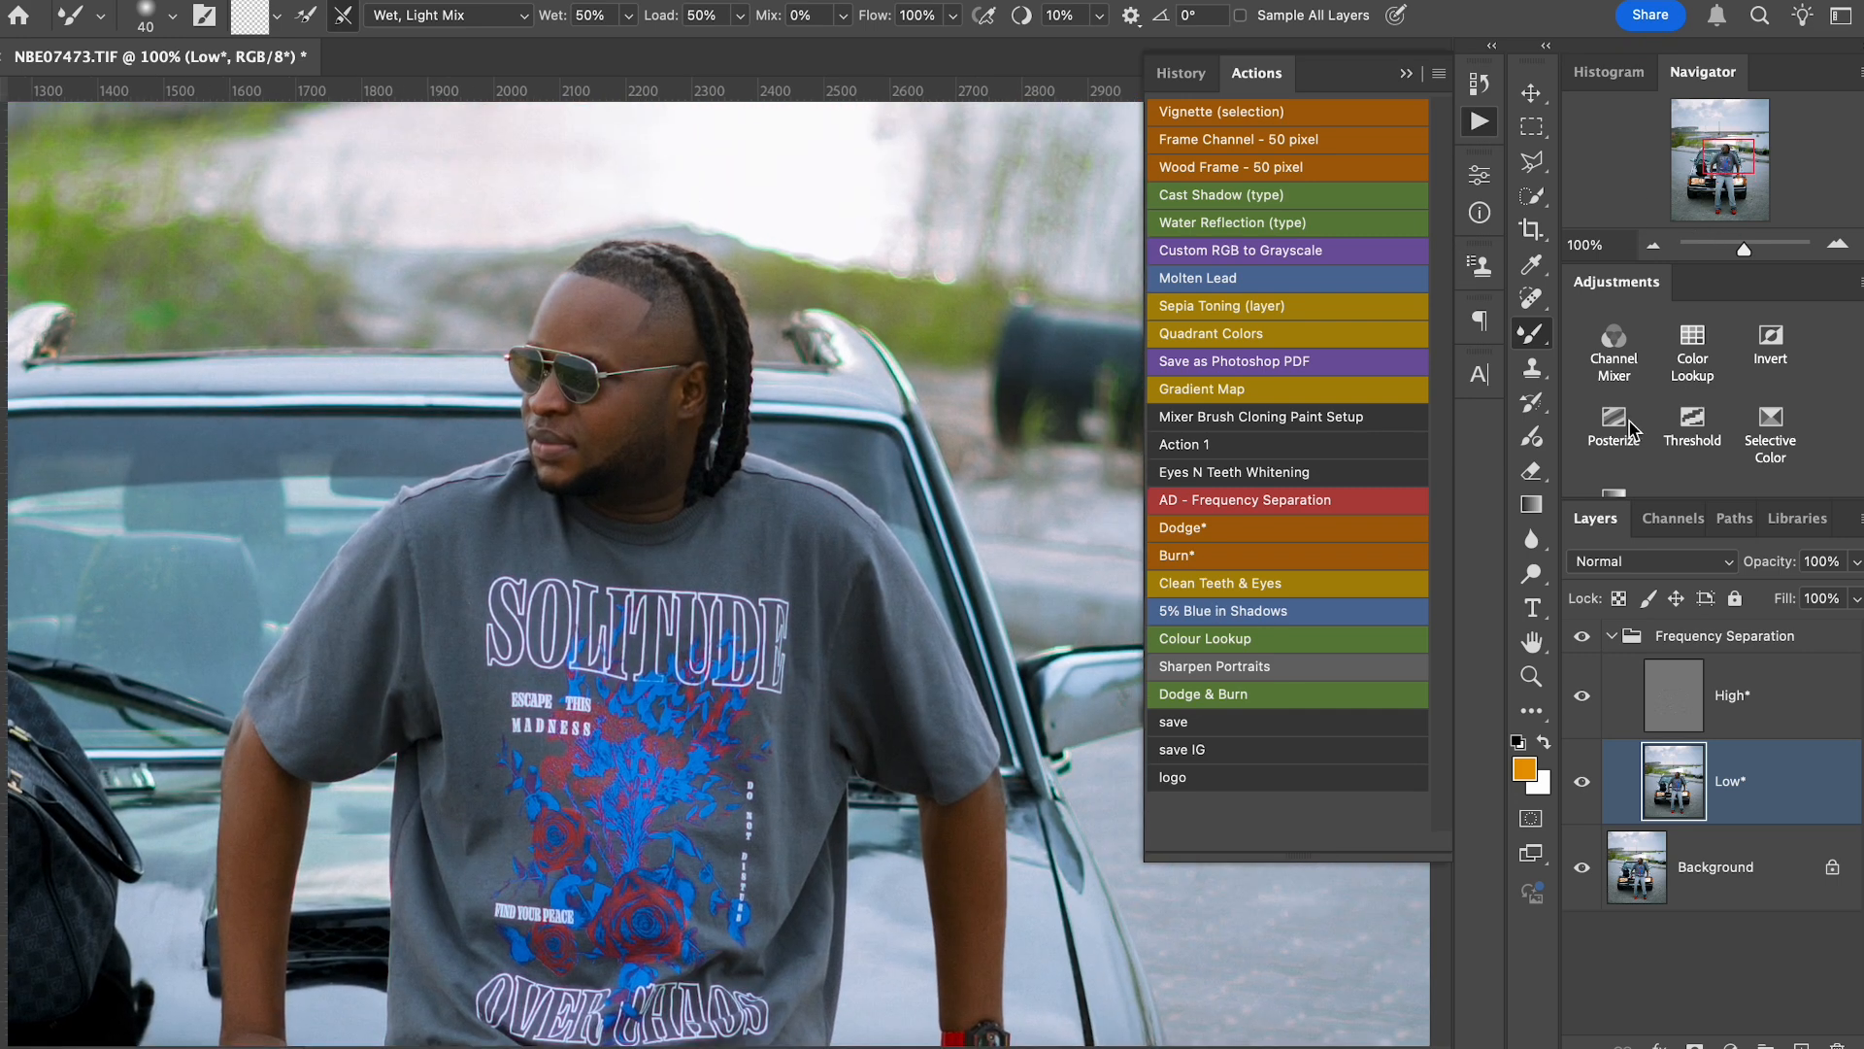
left_click(1582, 637)
left_click(1585, 638)
left_click(1583, 637)
left_click(1590, 641)
left_click(1606, 654)
left_click(1582, 637)
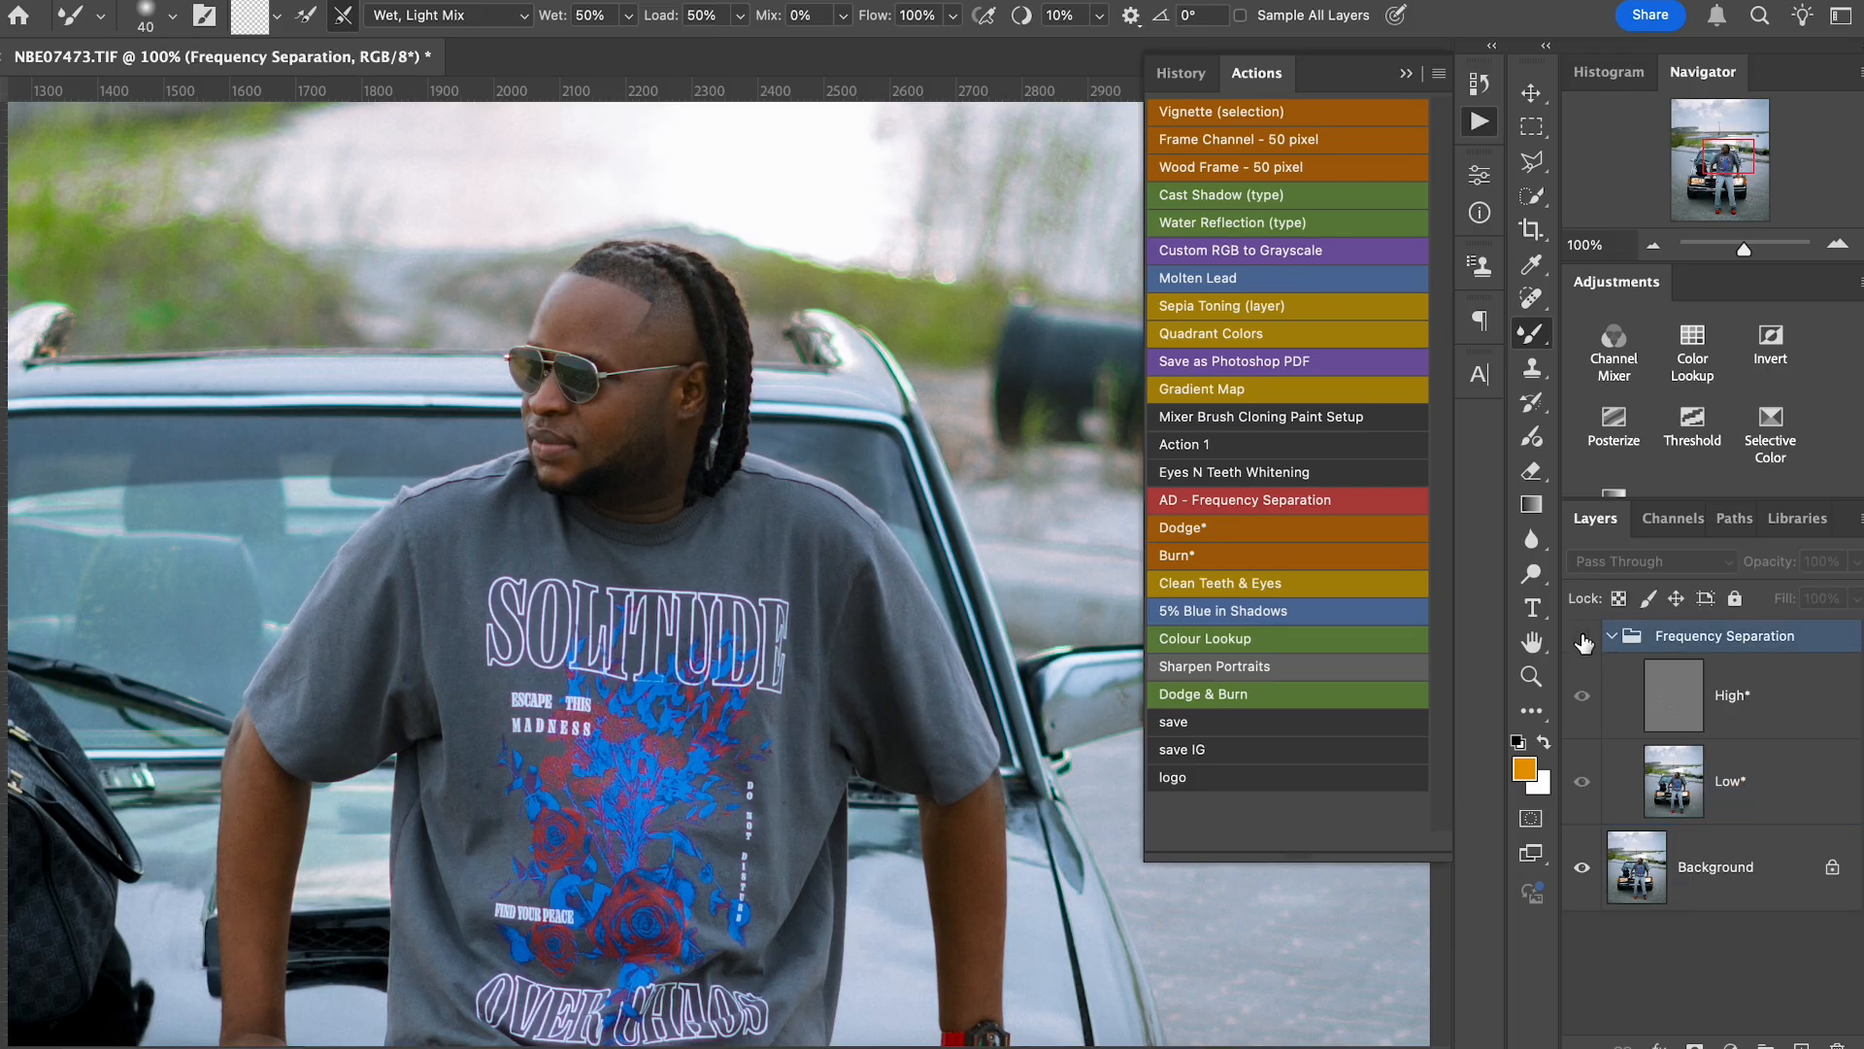
left_click(1583, 639)
left_click(1584, 639)
left_click(1585, 640)
left_click(1590, 638)
left_click(1591, 638)
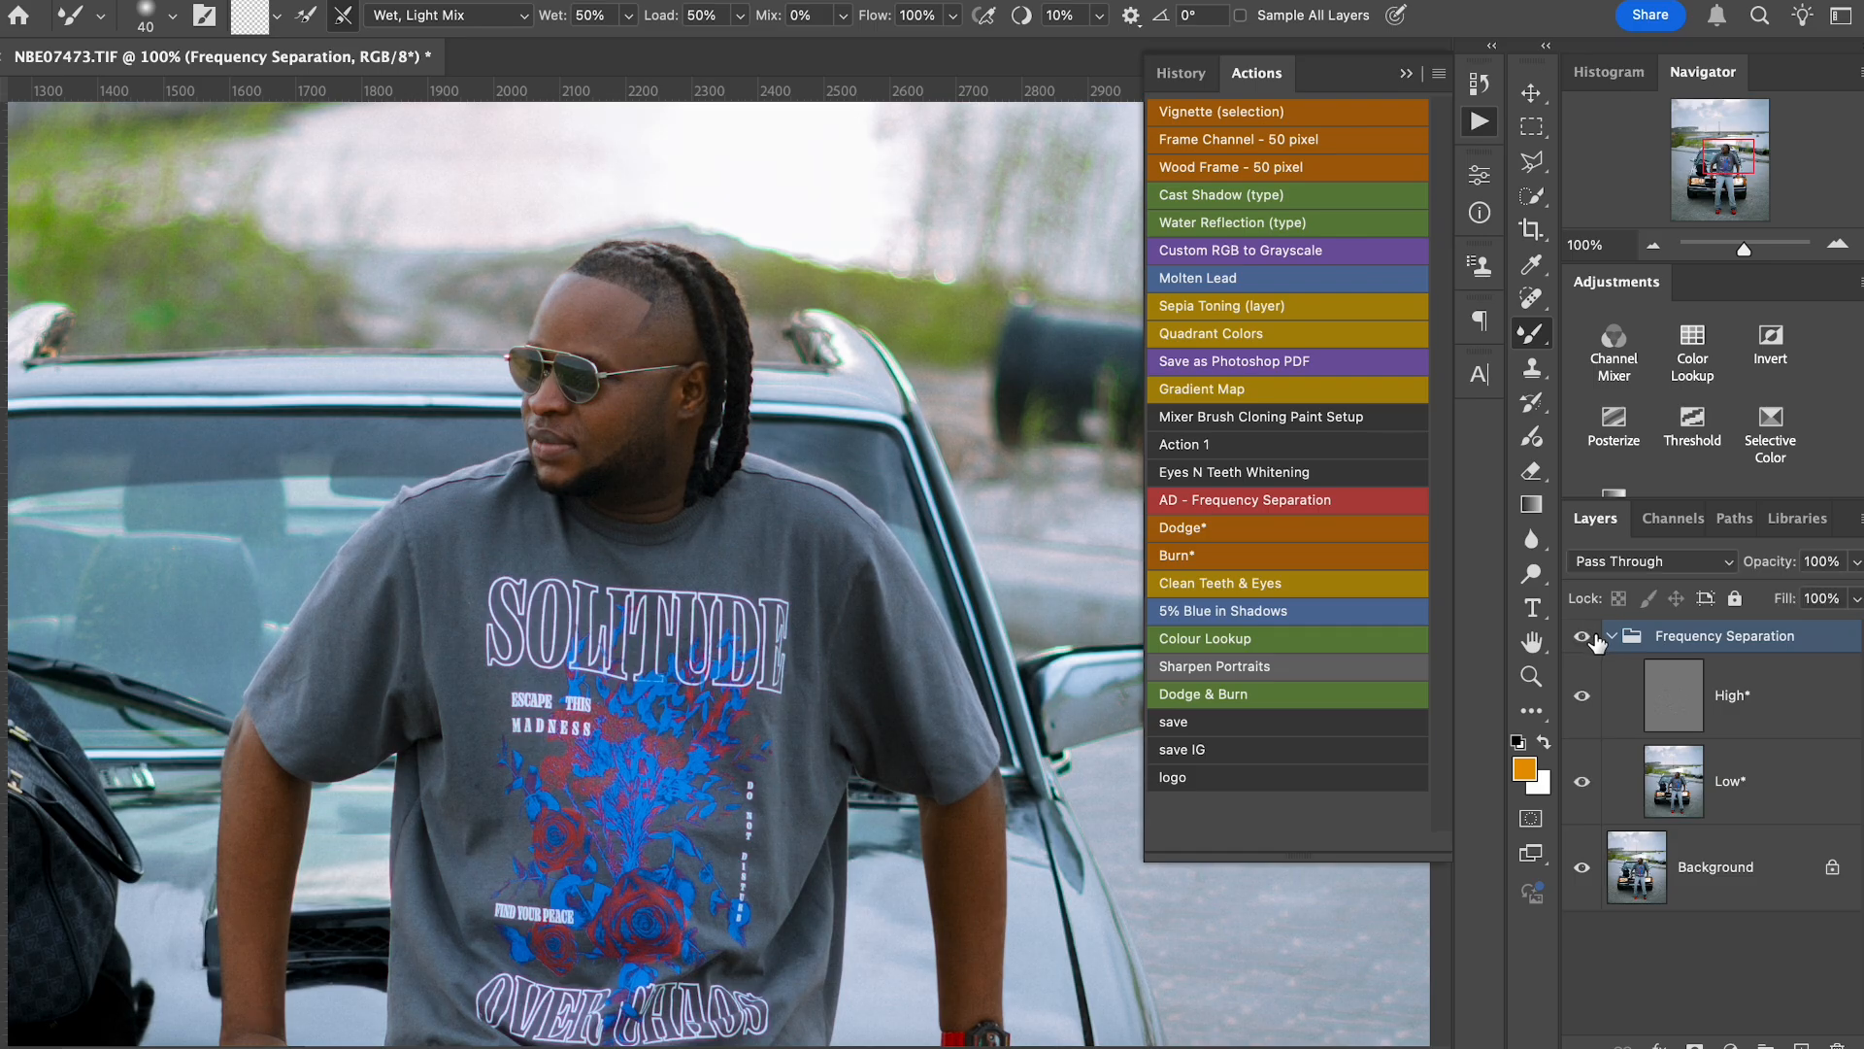
On the High layer, set the Clone Stamp brush size to 30 and sample skin texture from the man's cheek.
left_click(1698, 701)
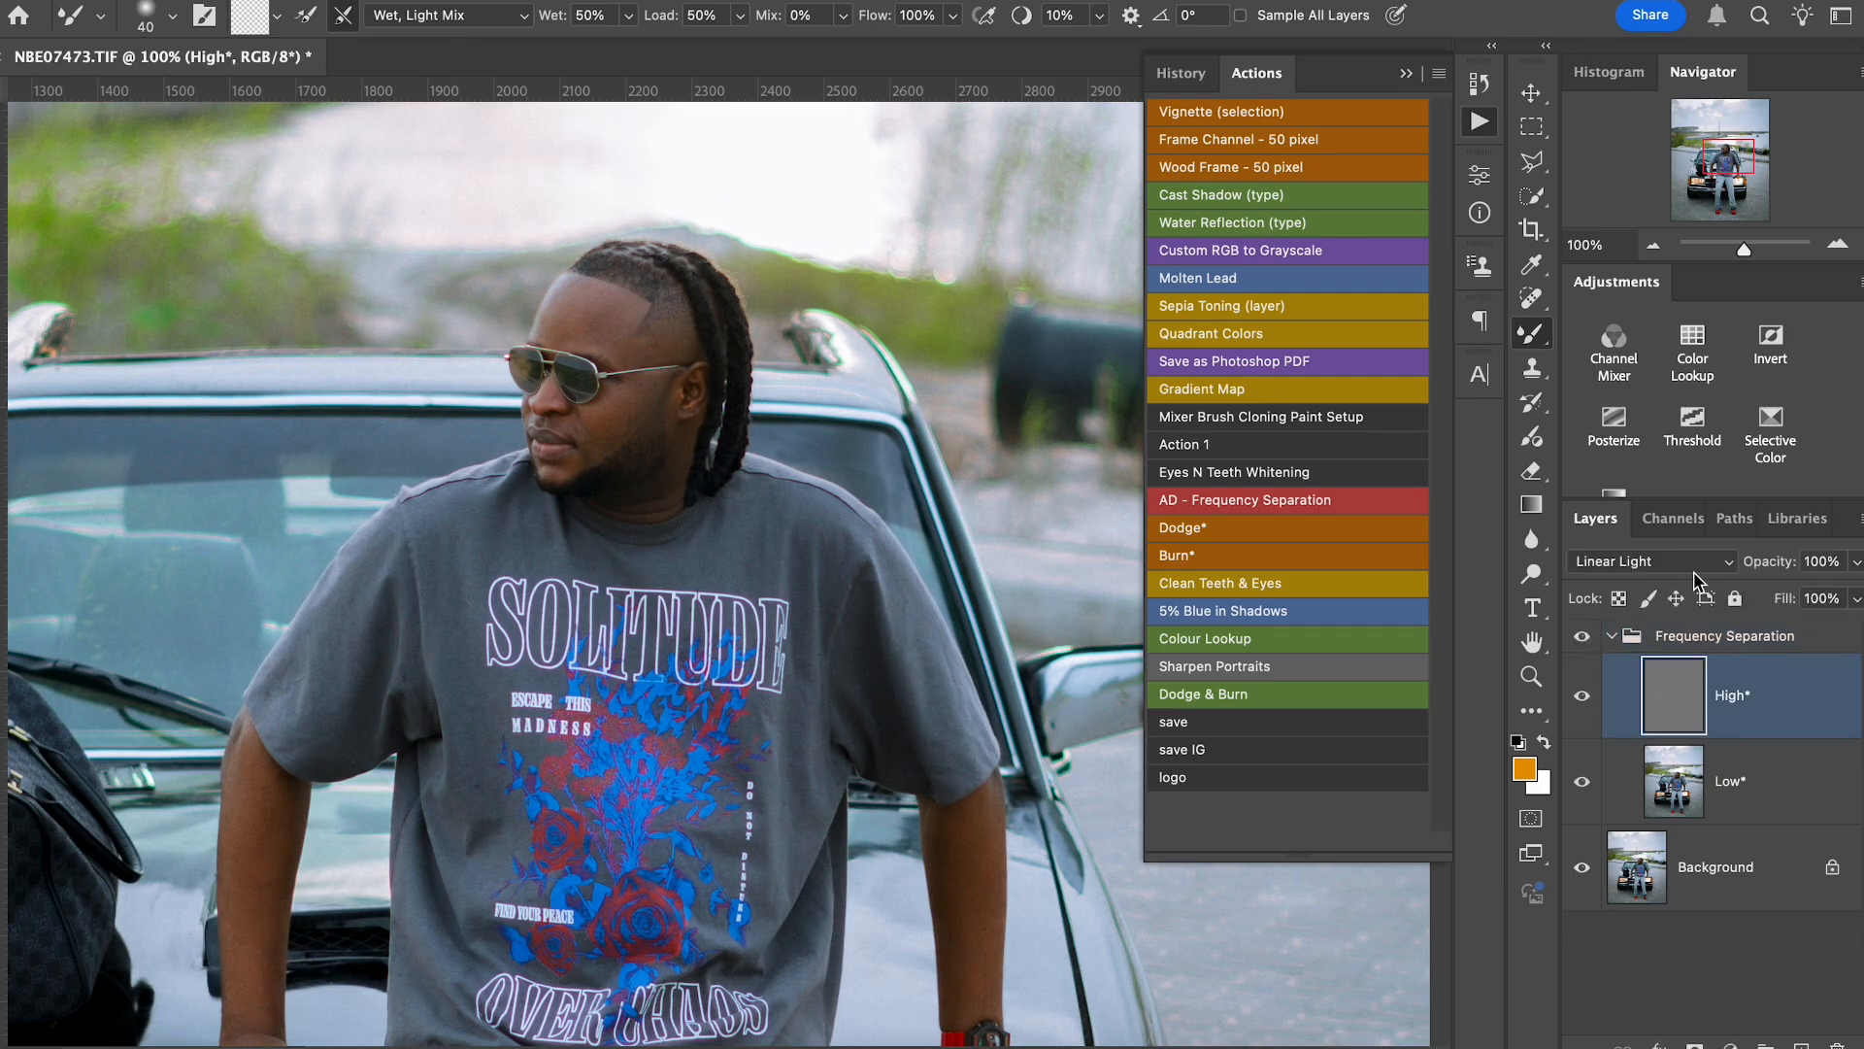
left_click(1531, 370)
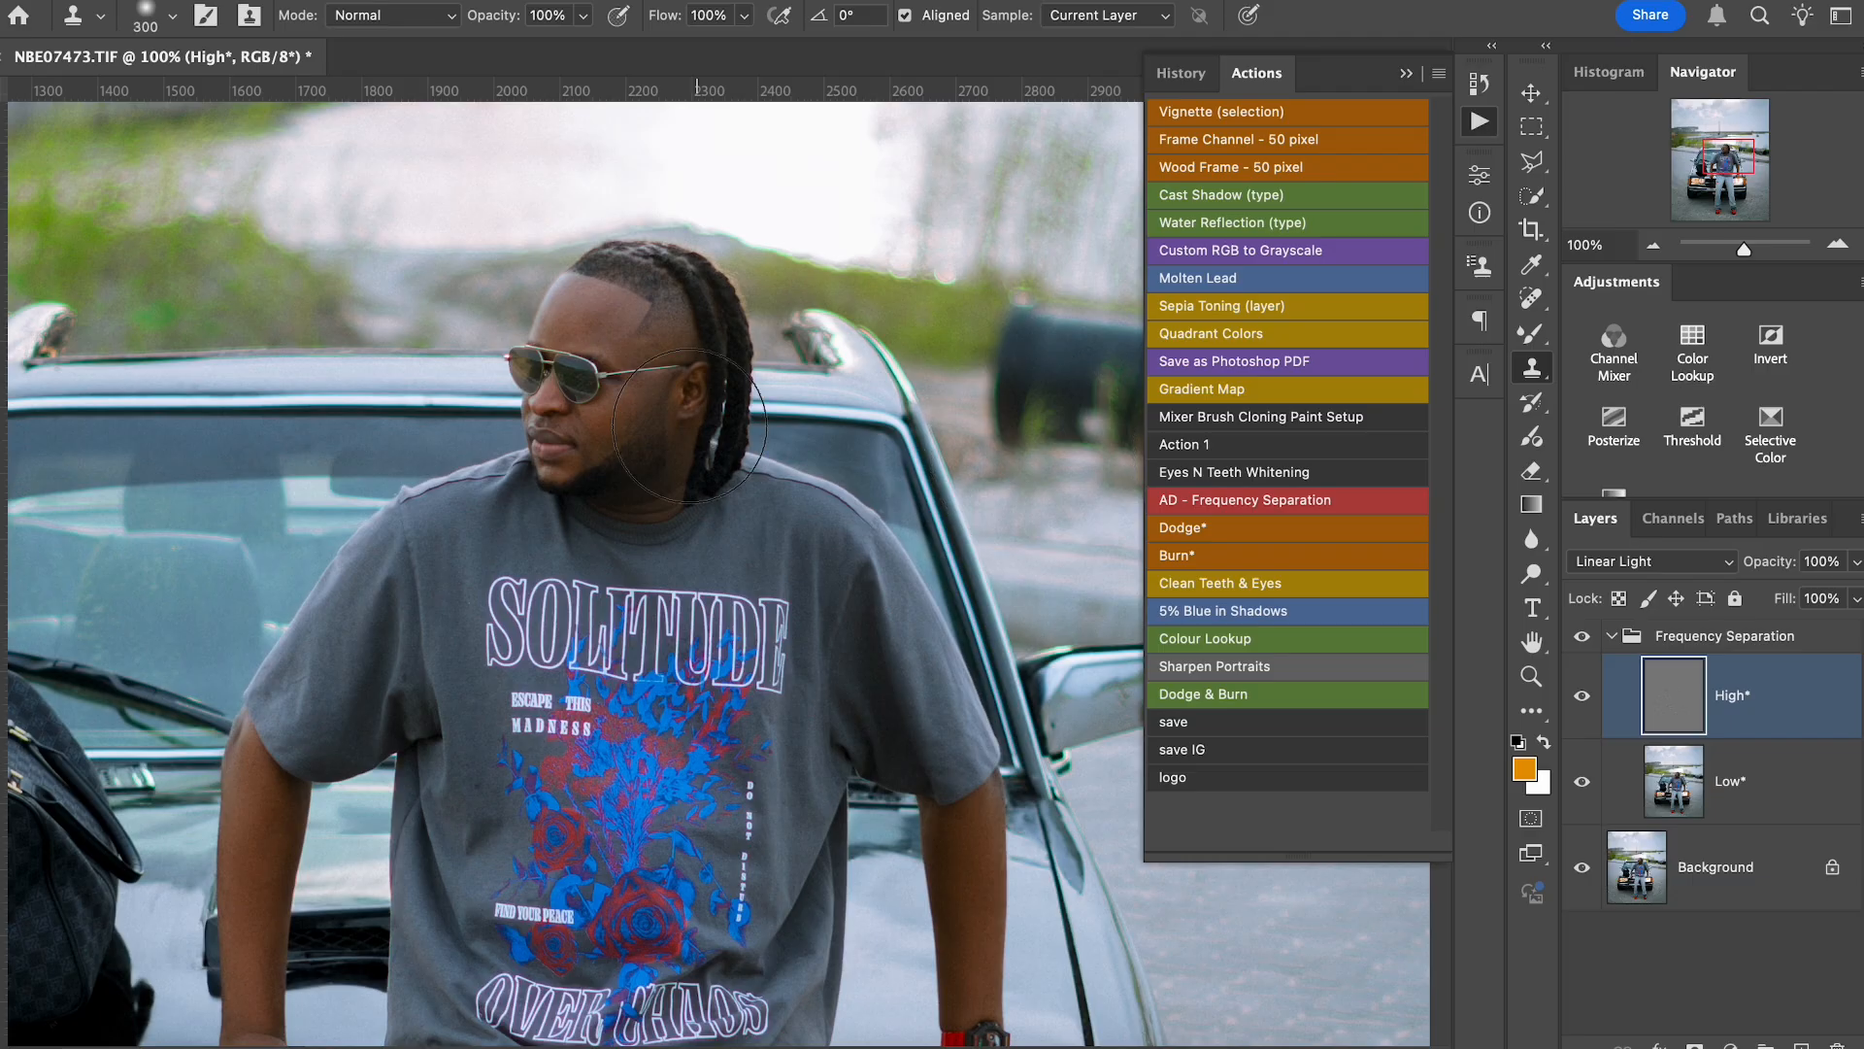
key("bracketleft")
key("bracketleft")
key("bracketleft")
key("bracketleft")
key("bracketleft")
key("bracketleft")
key("bracketleft")
key("bracketleft")
key("bracketleft")
key("bracketleft")
key("bracketleft")
key("bracketleft")
left_click(612, 425, "alt")
Clone nearby skin texture over the uneven spots on the man's forearm above the watch, on the High layer.
scroll(723, 418, "down", 10)
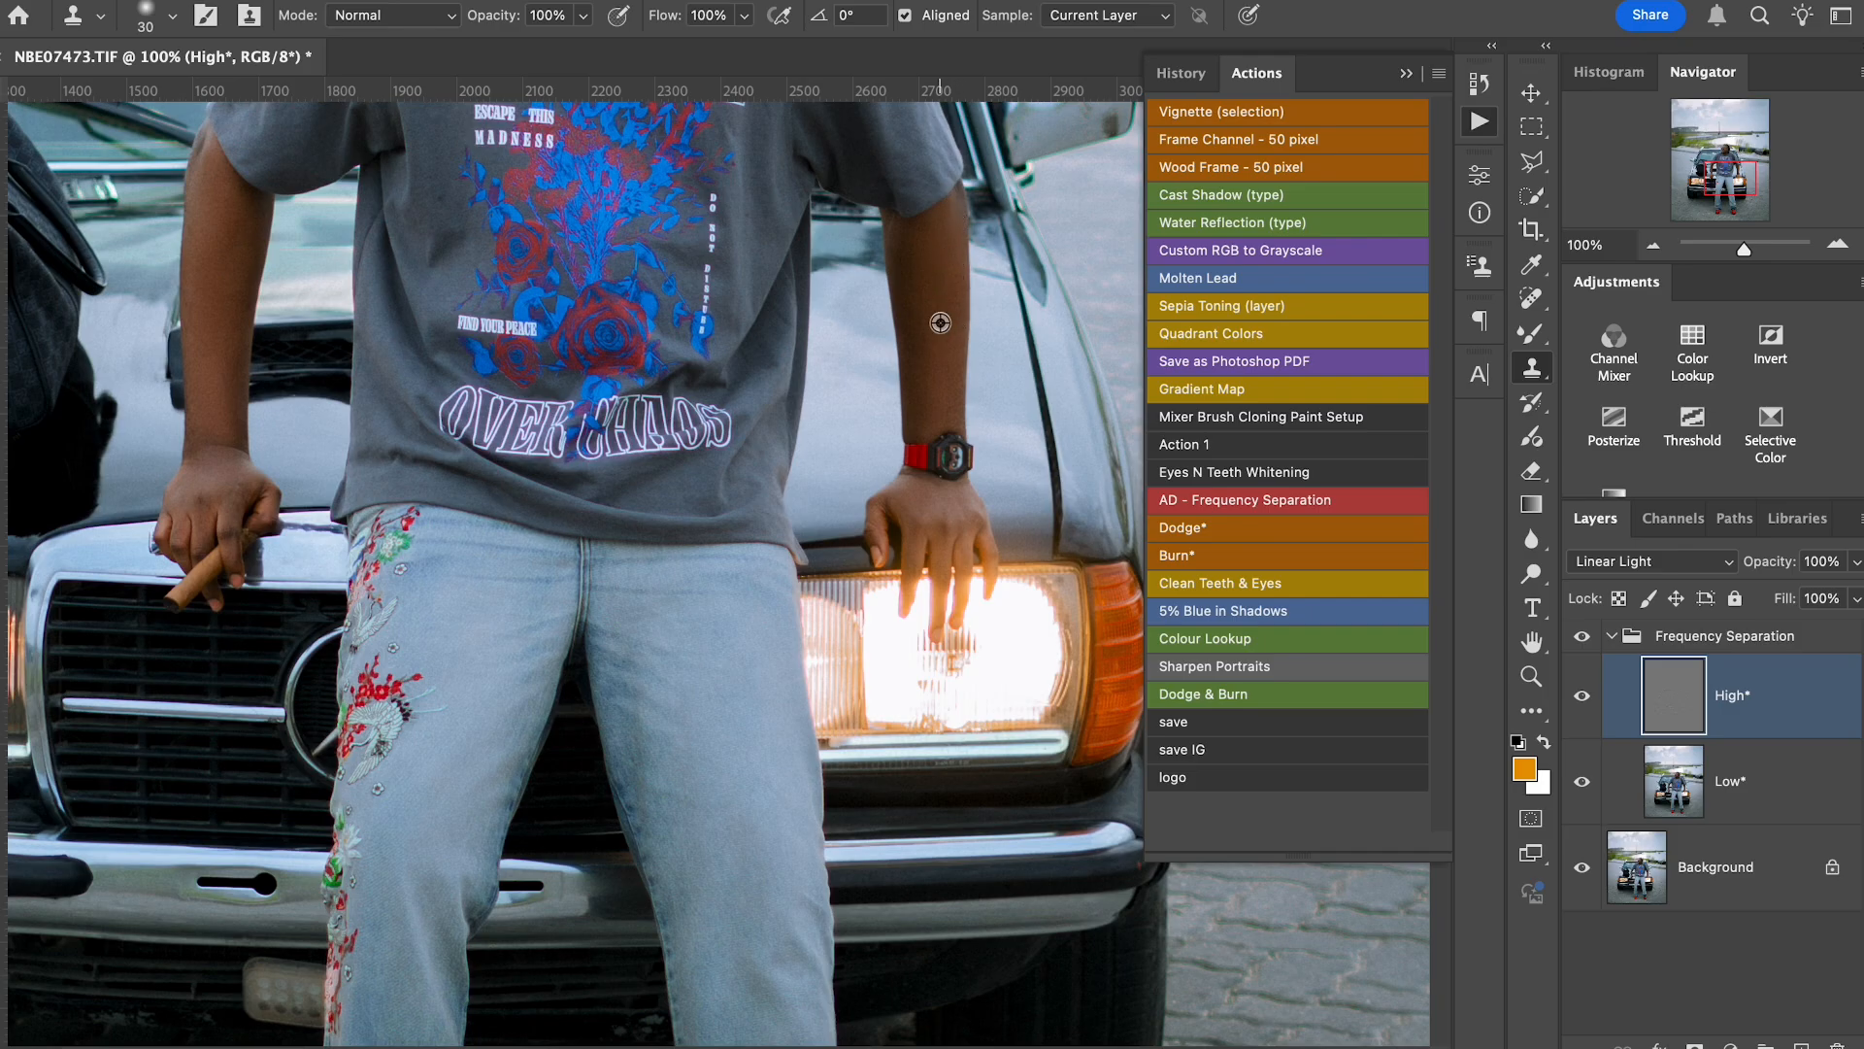
left_click(936, 299, "alt")
left_click(949, 326)
left_click(938, 303, "alt")
left_click(946, 309)
left_click(943, 342)
left_click(931, 309, "alt")
left_click(925, 338)
Make the Low layer active and switch back to the Mixer Brush.
left_click(1653, 245)
left_click(1652, 244)
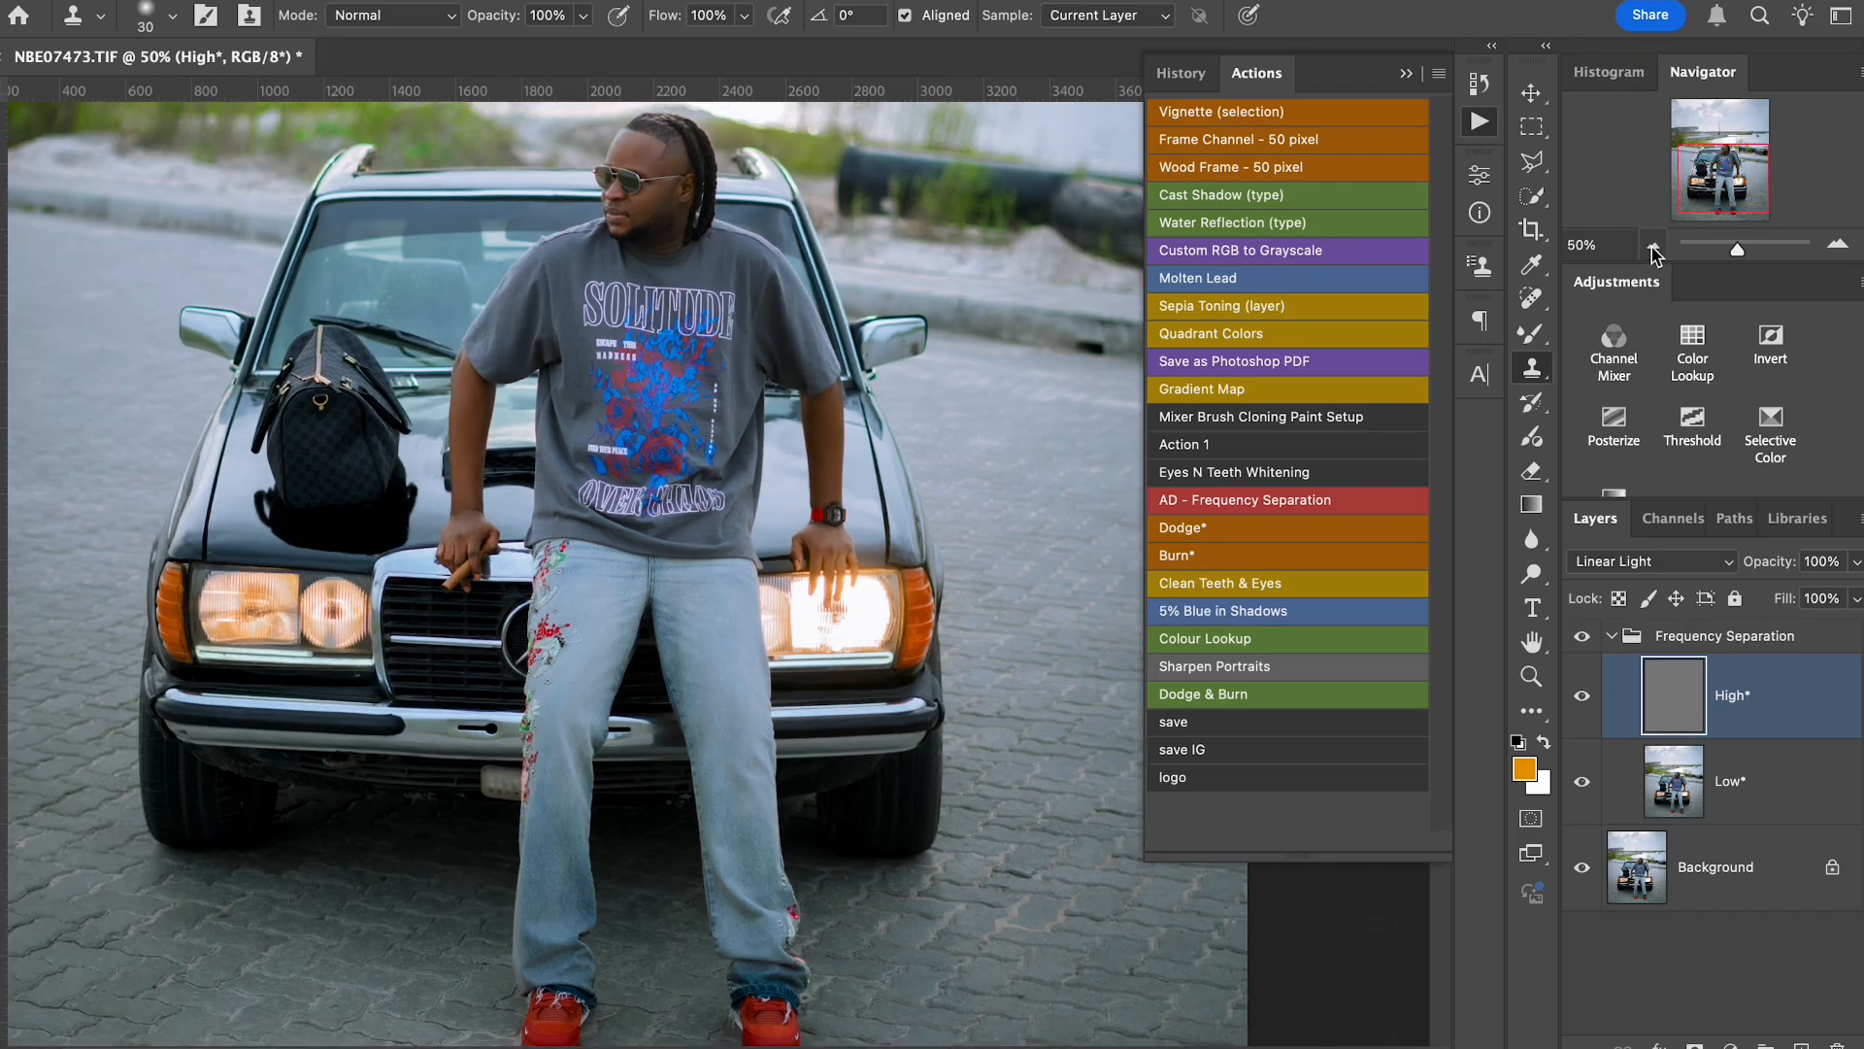
left_click(1653, 245)
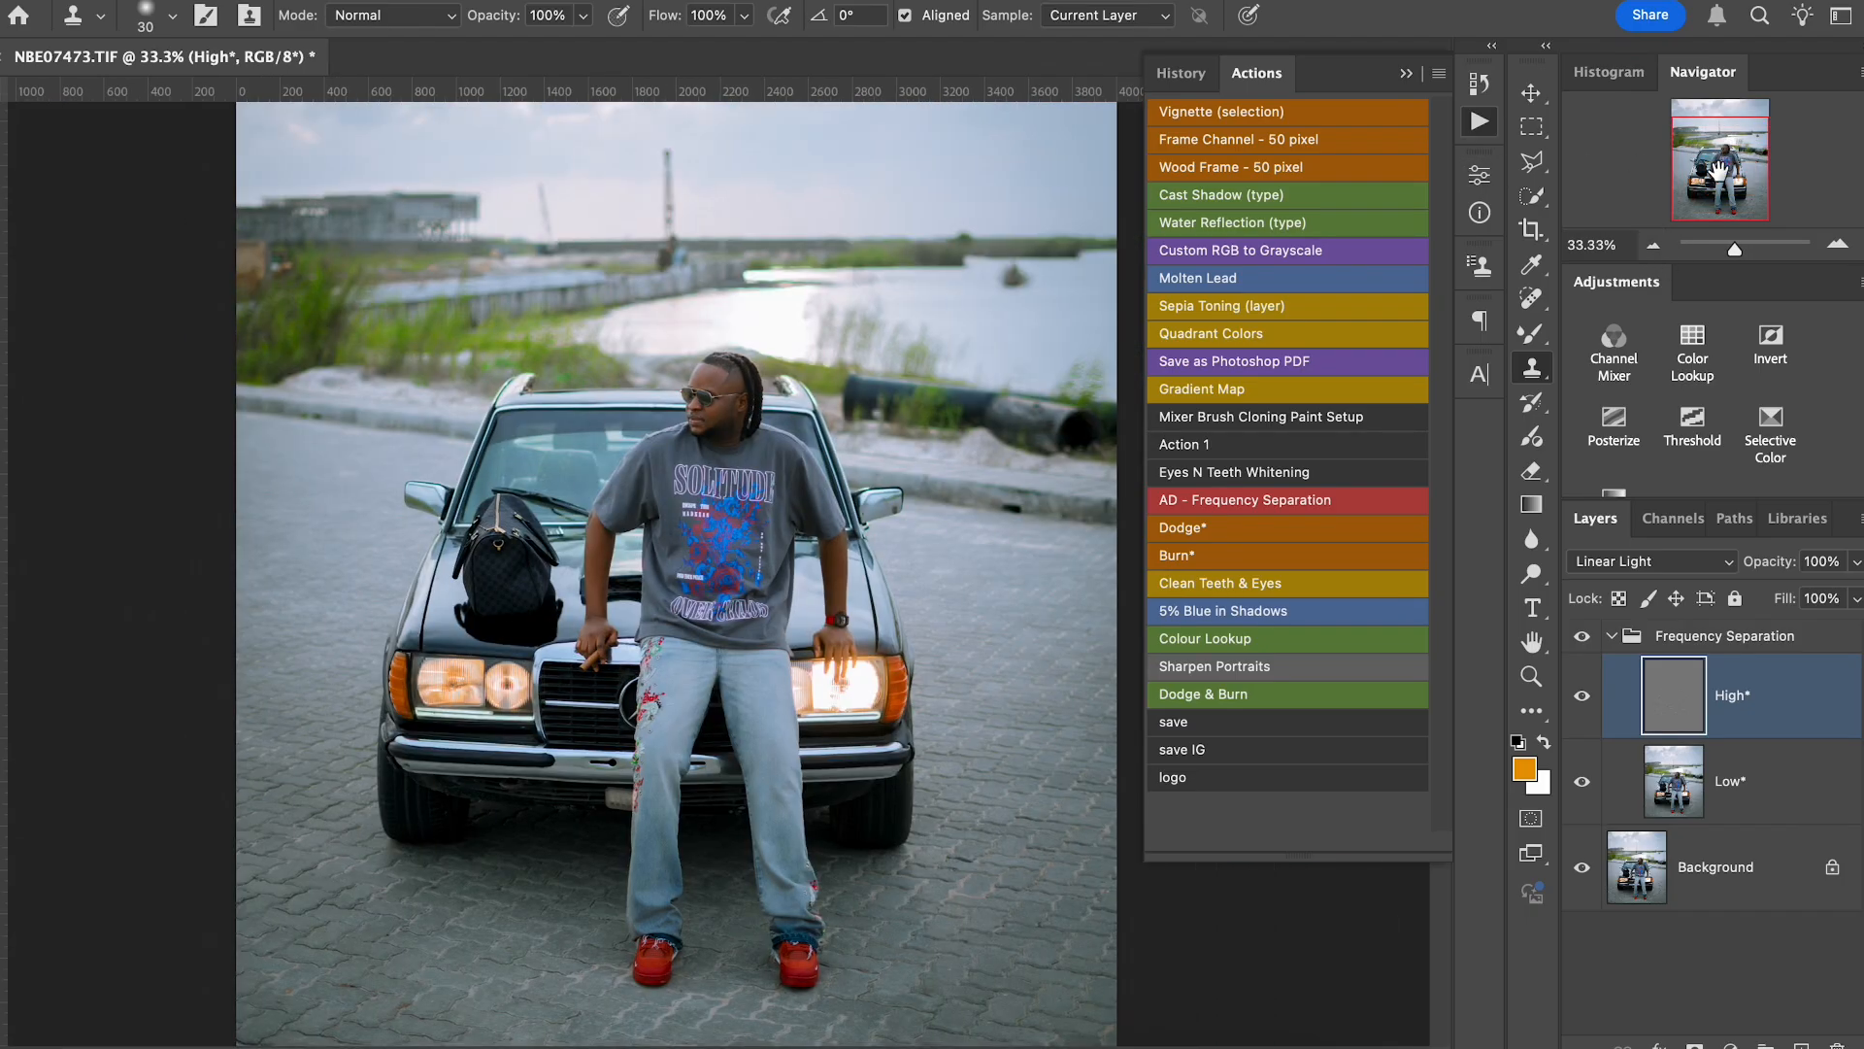
left_click(1653, 244)
left_click(1672, 782)
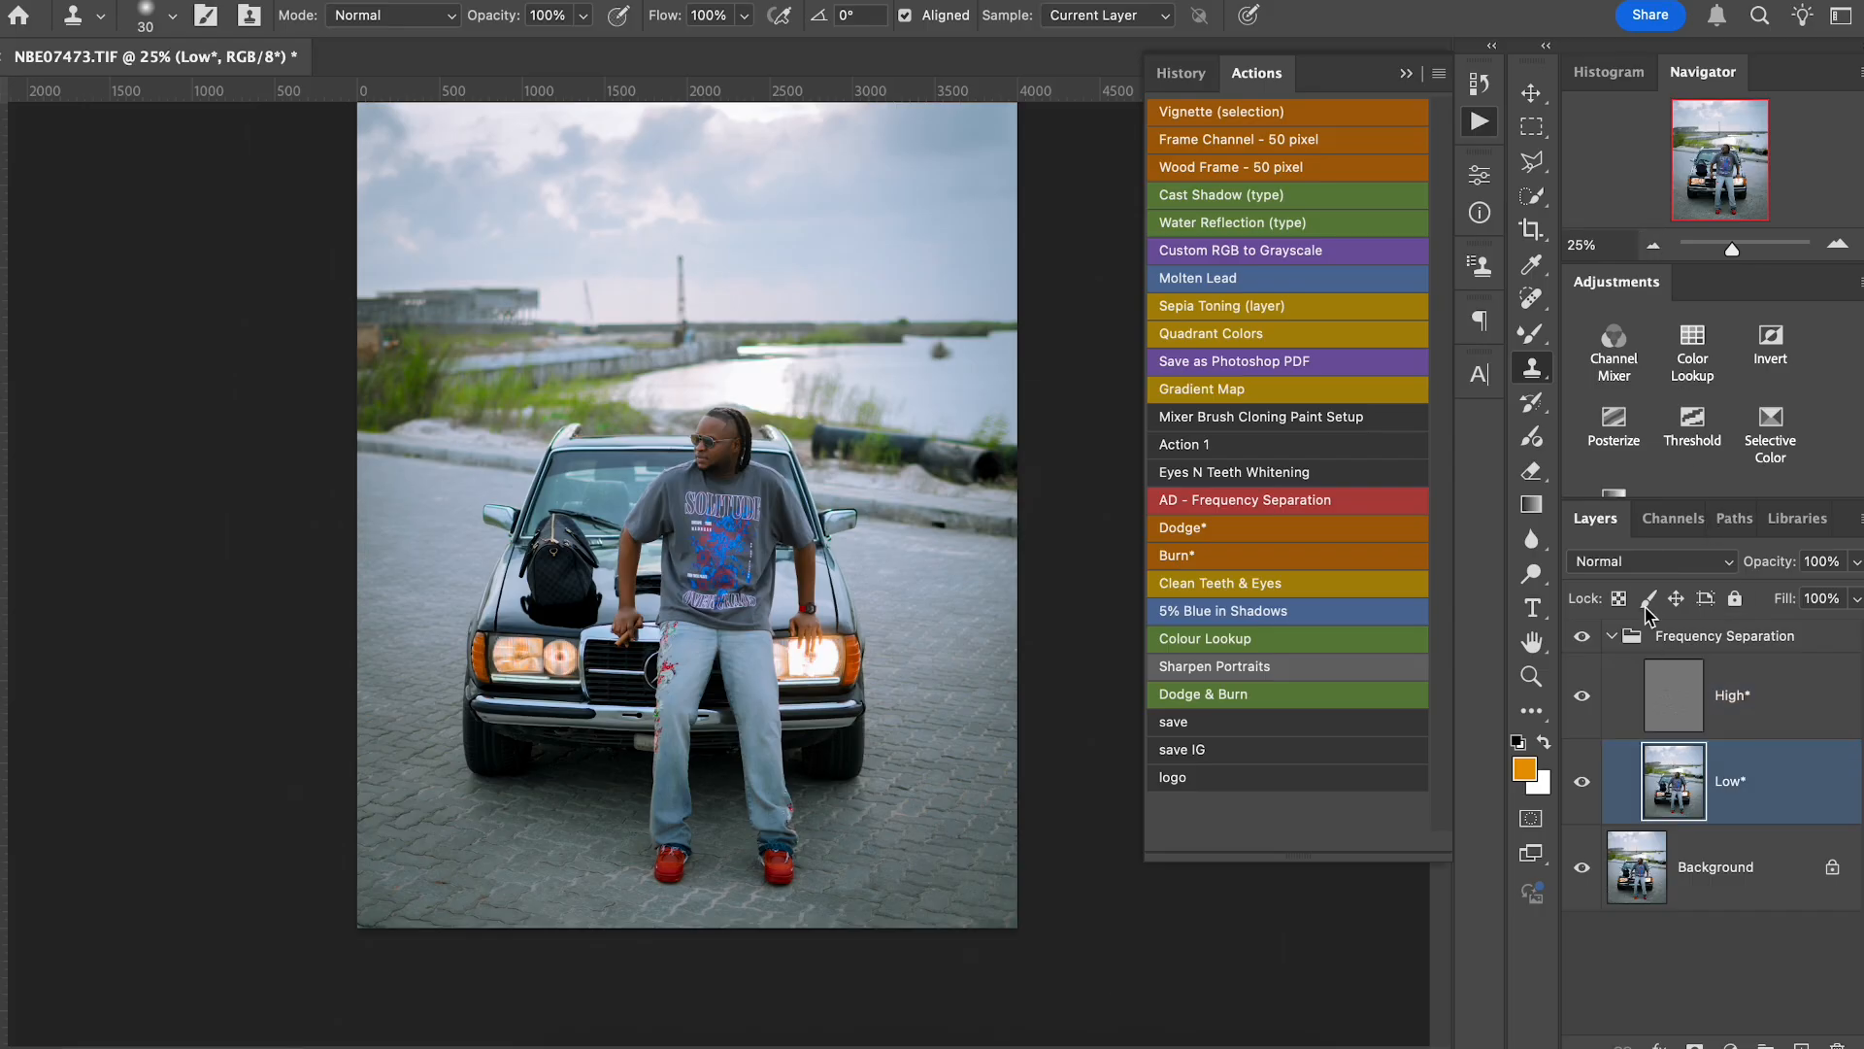
left_click(1529, 333)
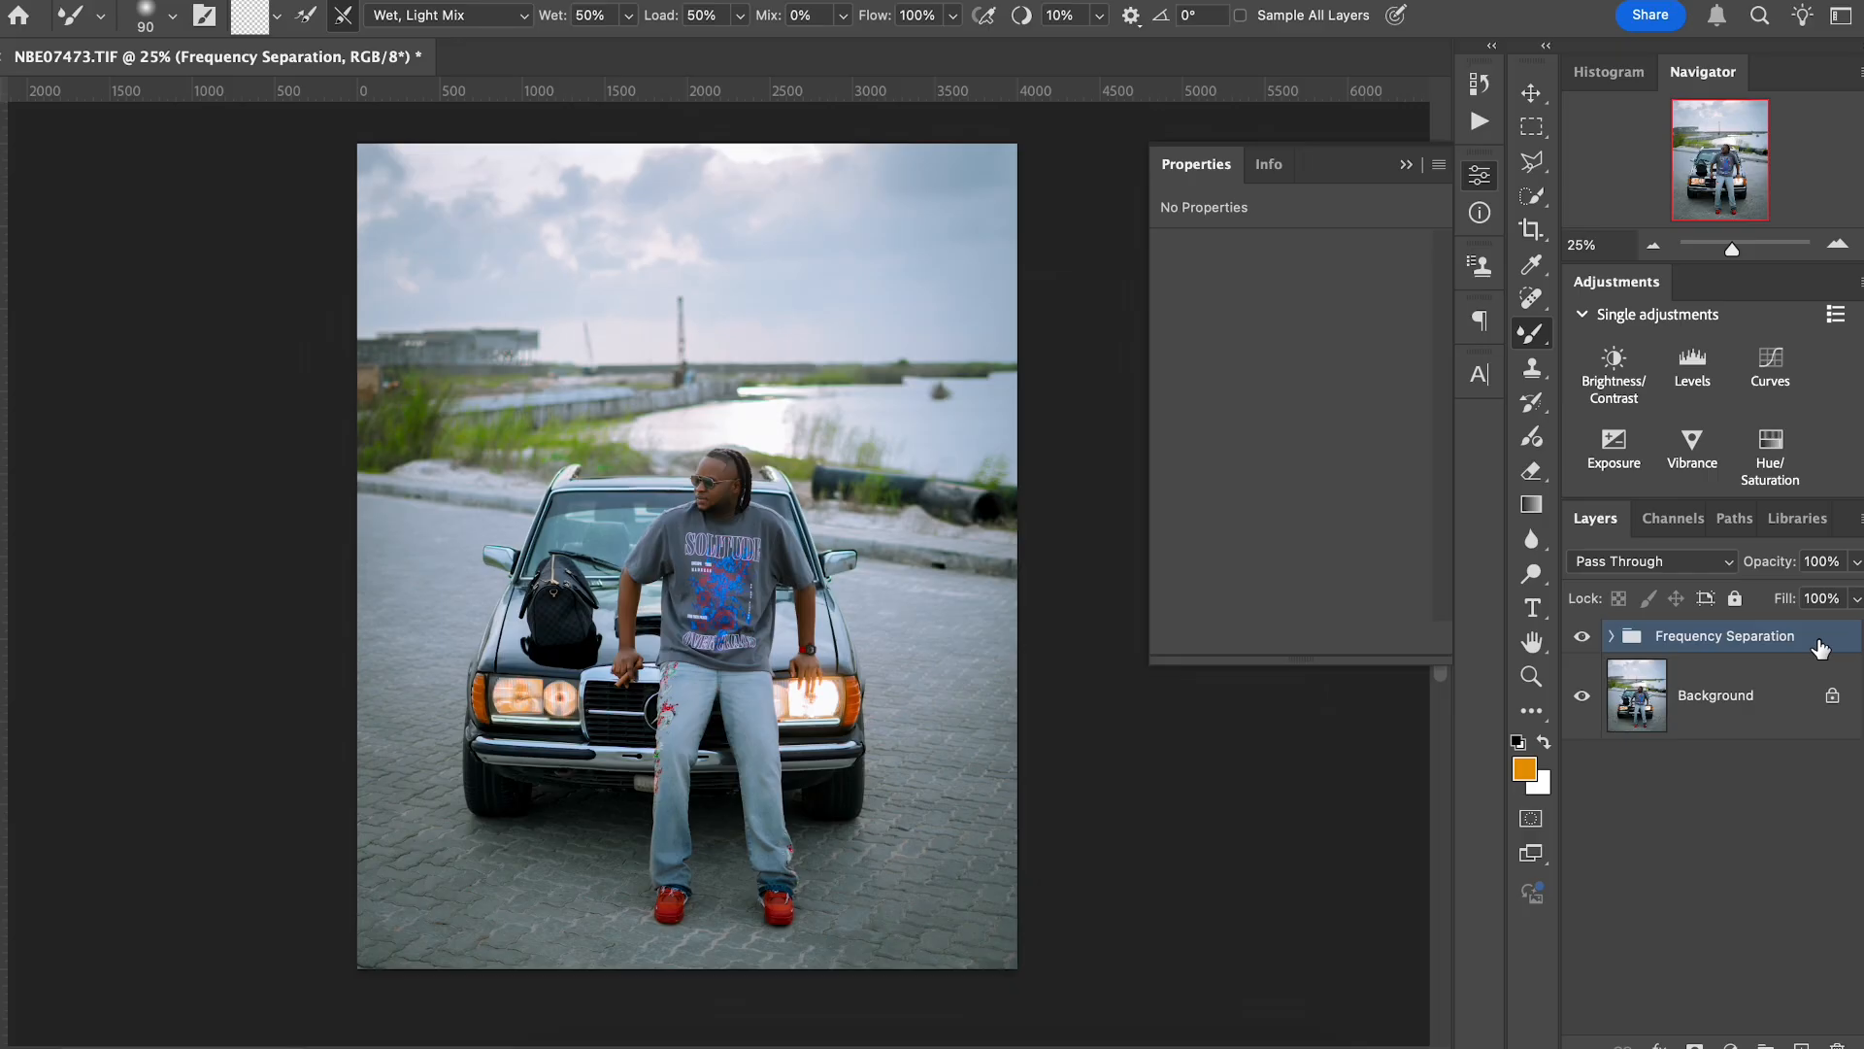
Stamp all visible layers into a new layer above the Frequency Separation group and open it in the Camera Raw Filter.
left_click(1819, 648, "super")
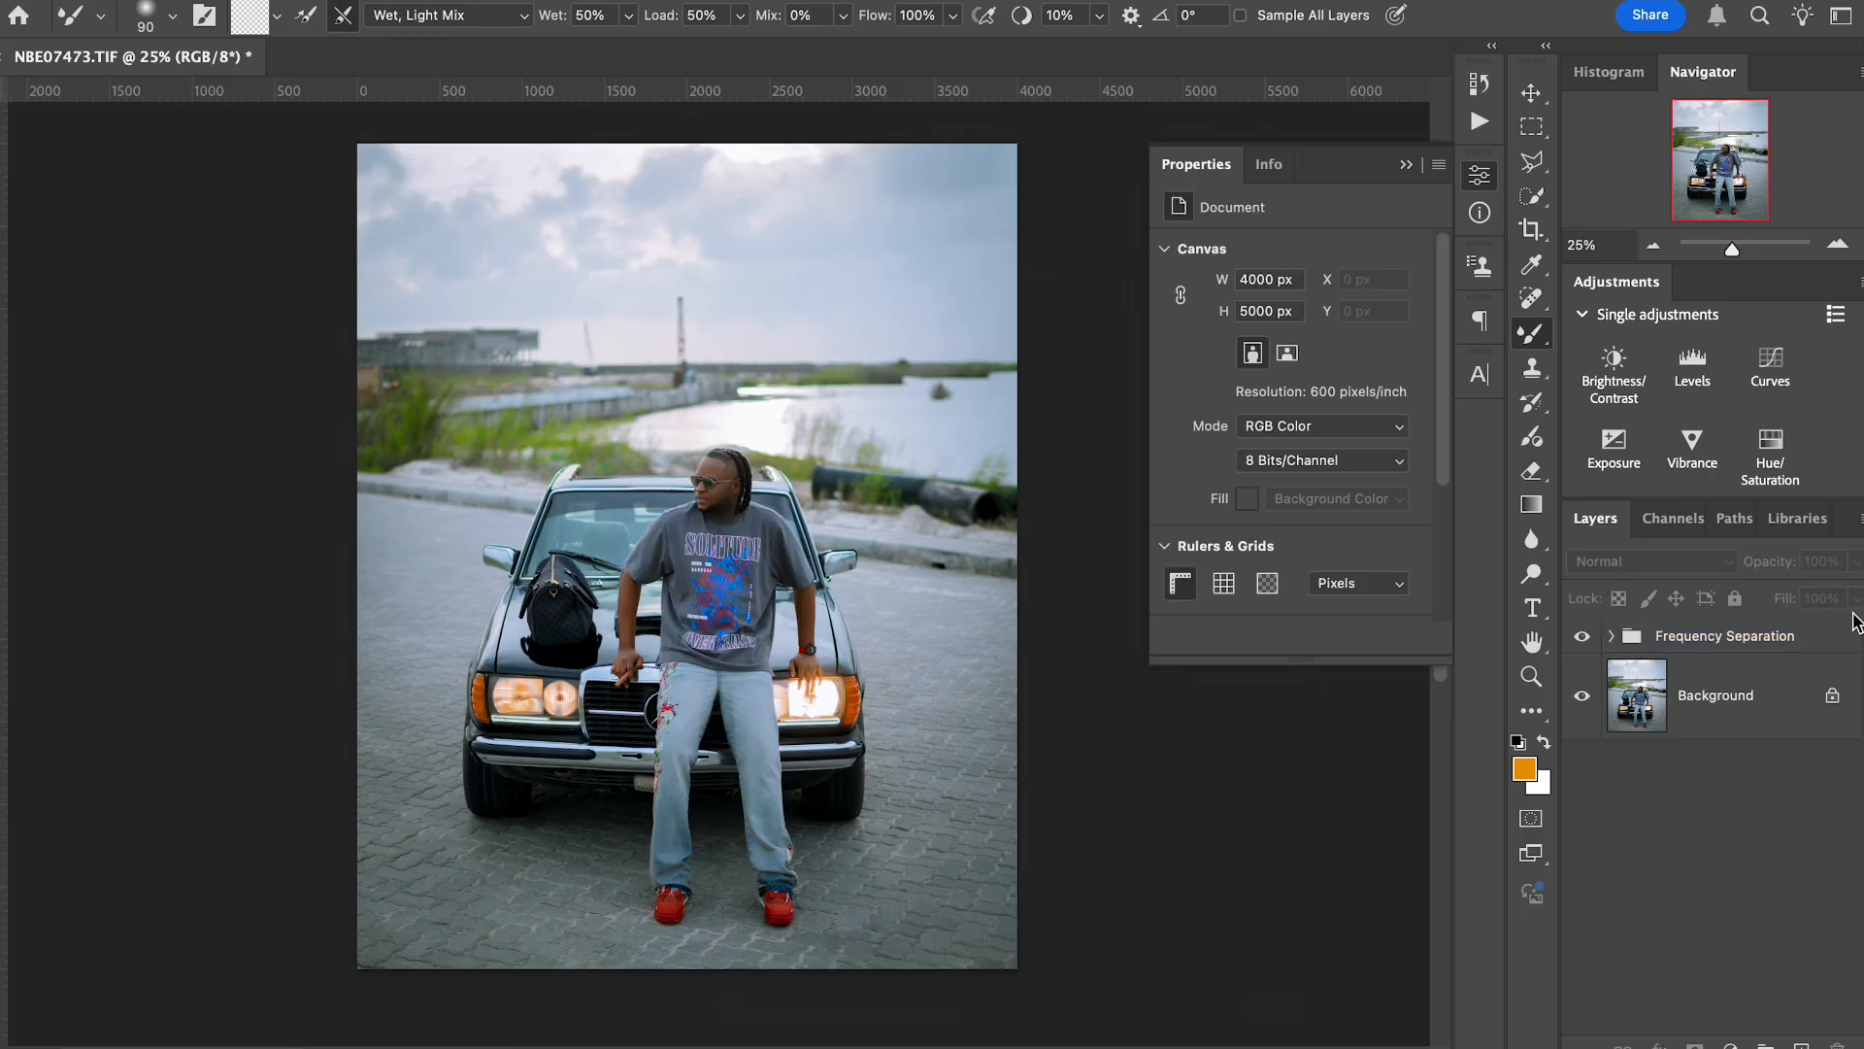
left_click(1820, 648)
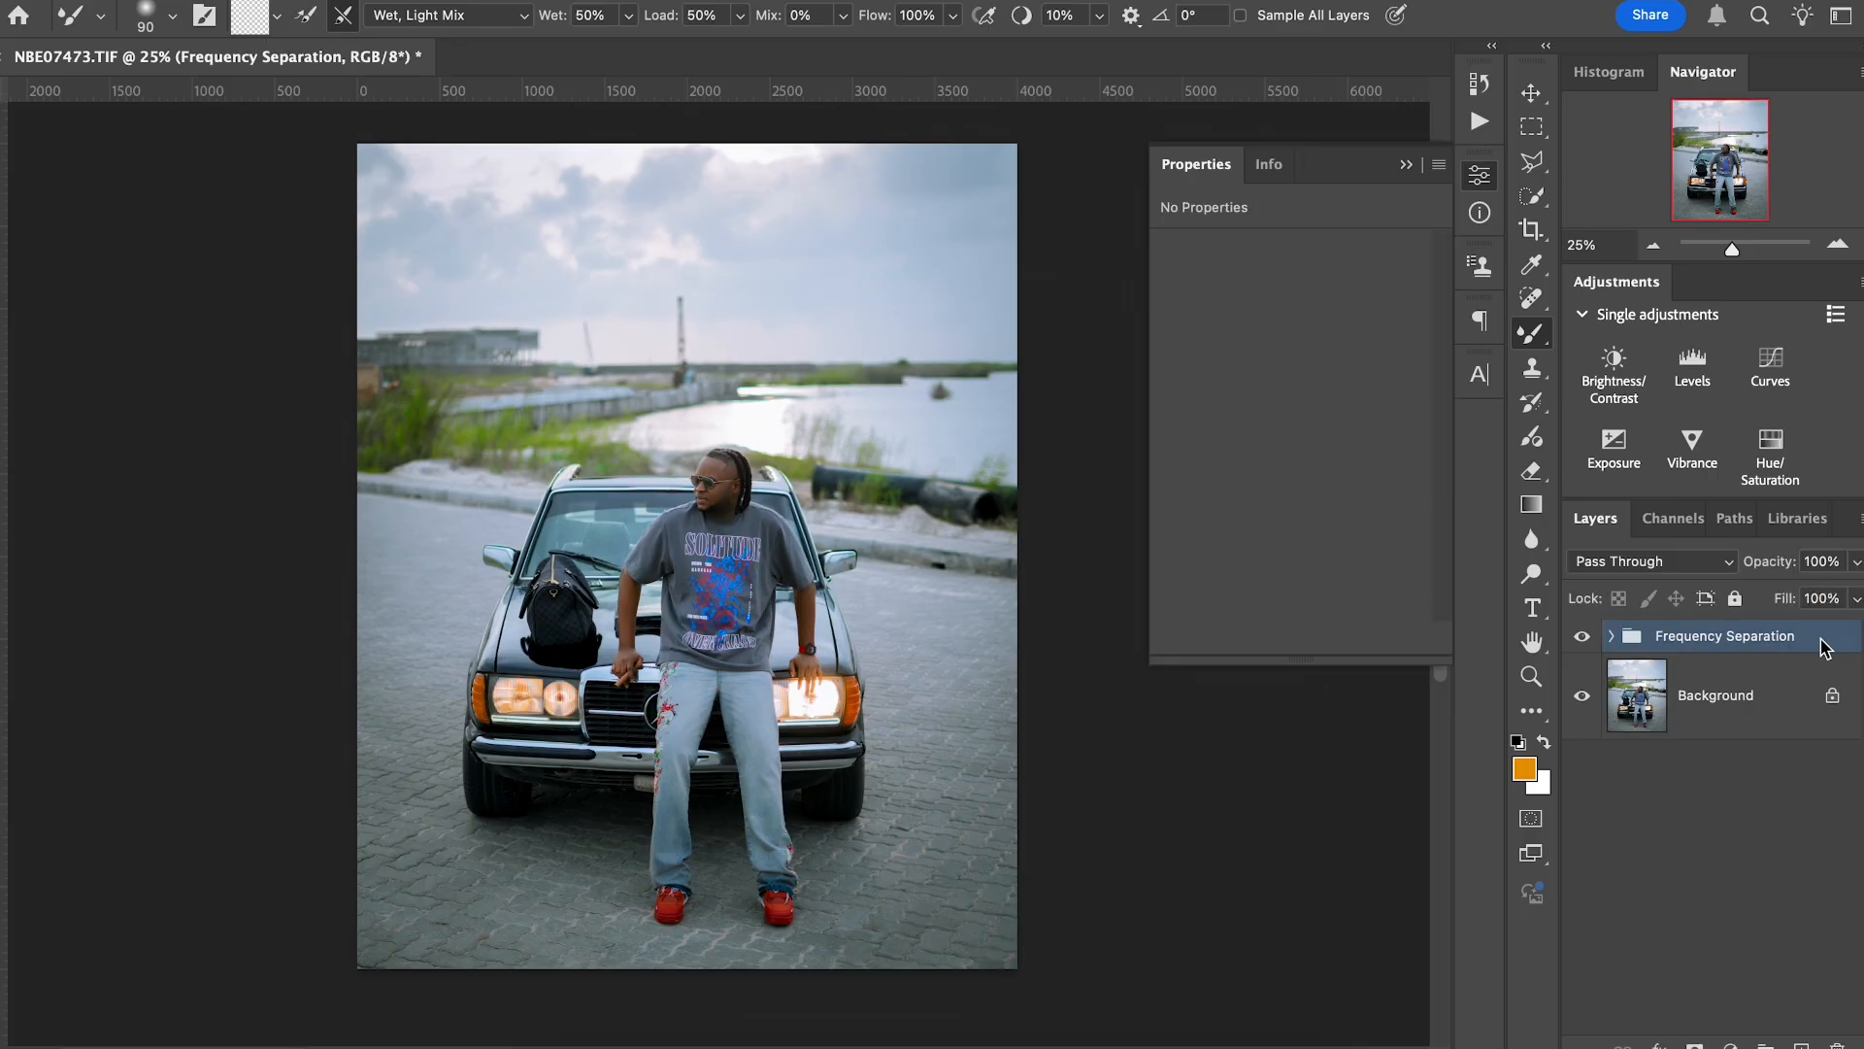
key("super+shift+alt+e")
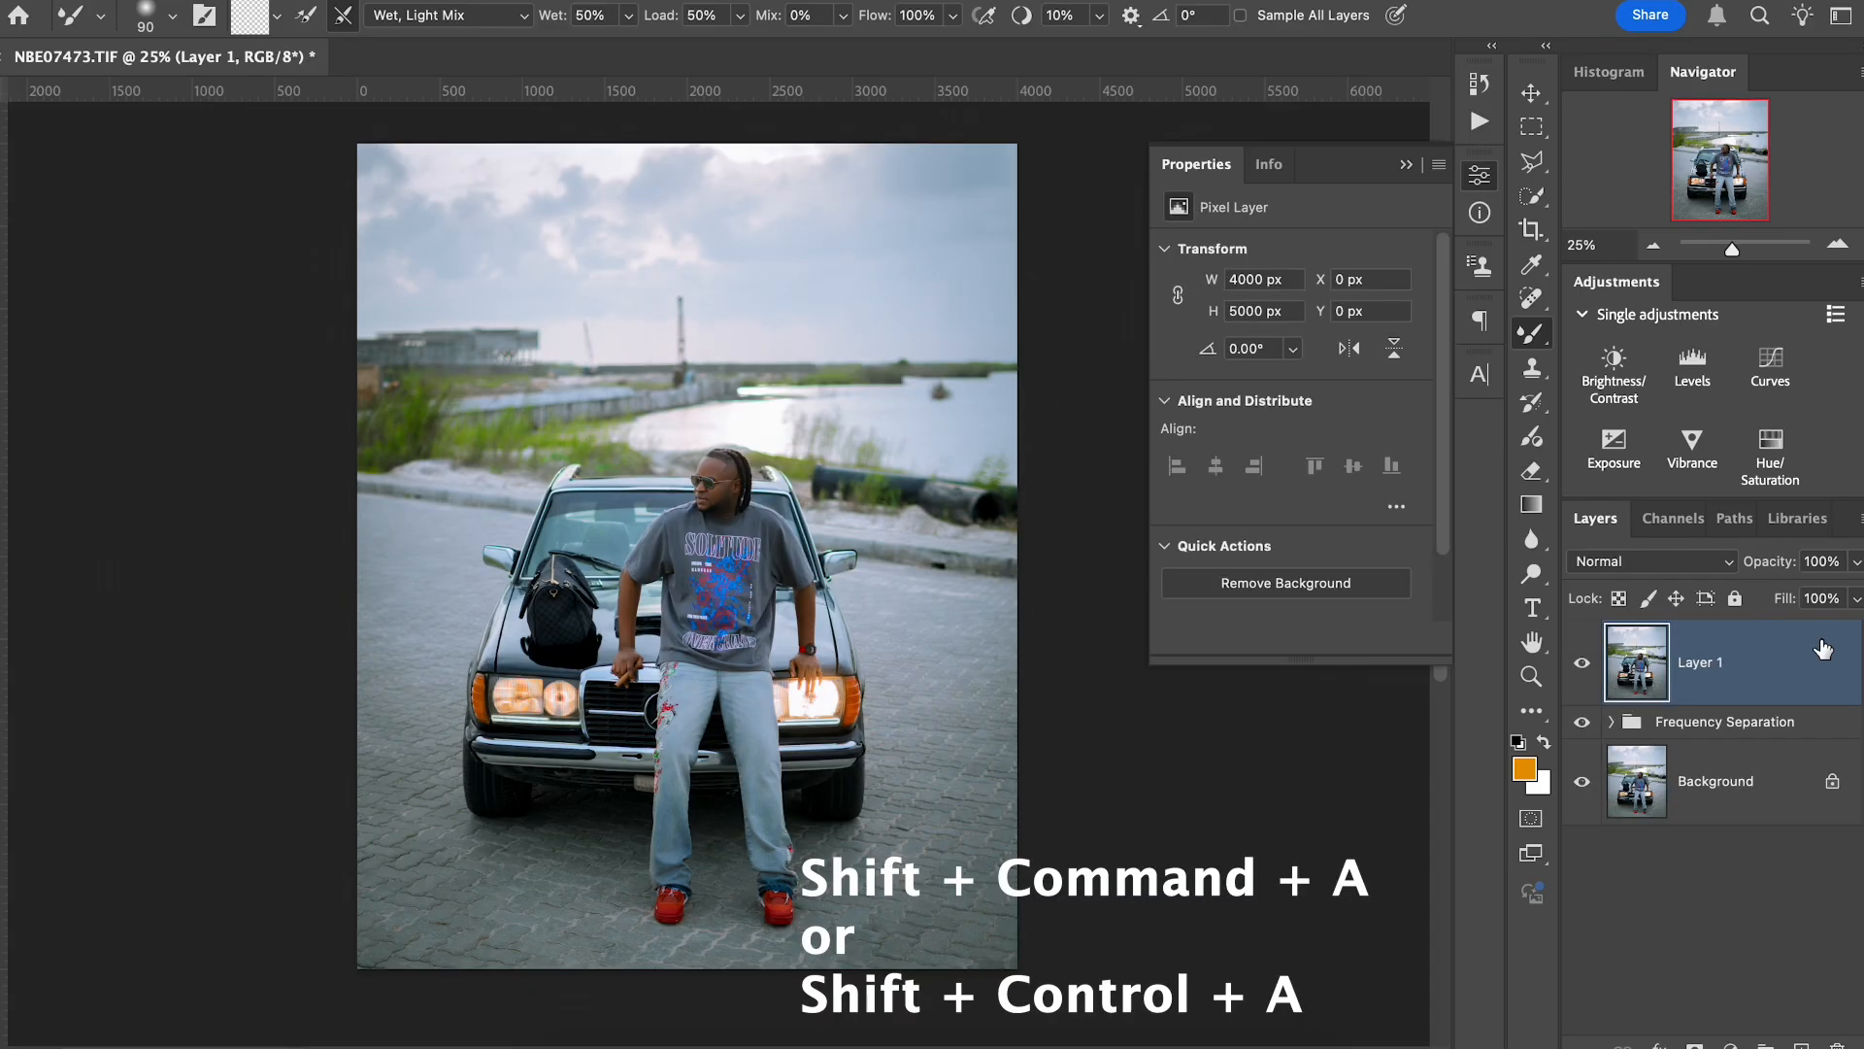
key("super+shift+a")
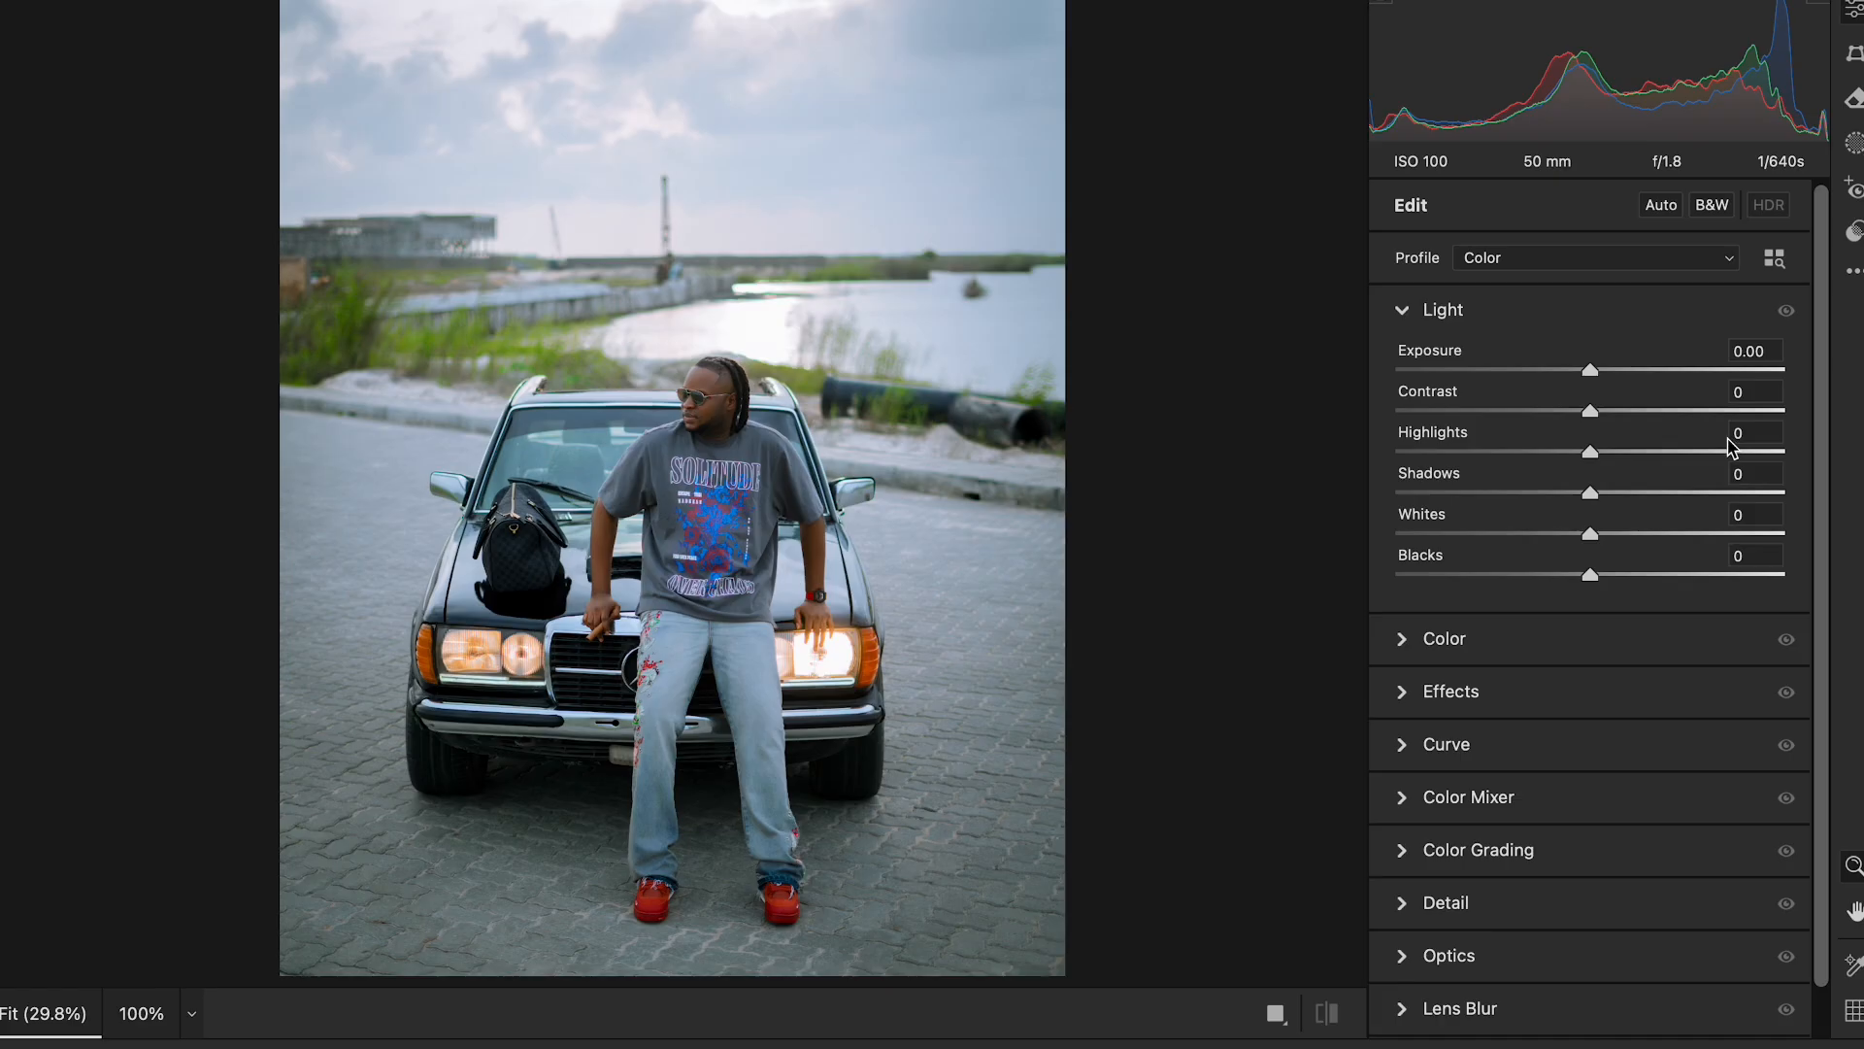
Set the light adjustments to Highlights -5 and Blacks -9.
left_click(1566, 450)
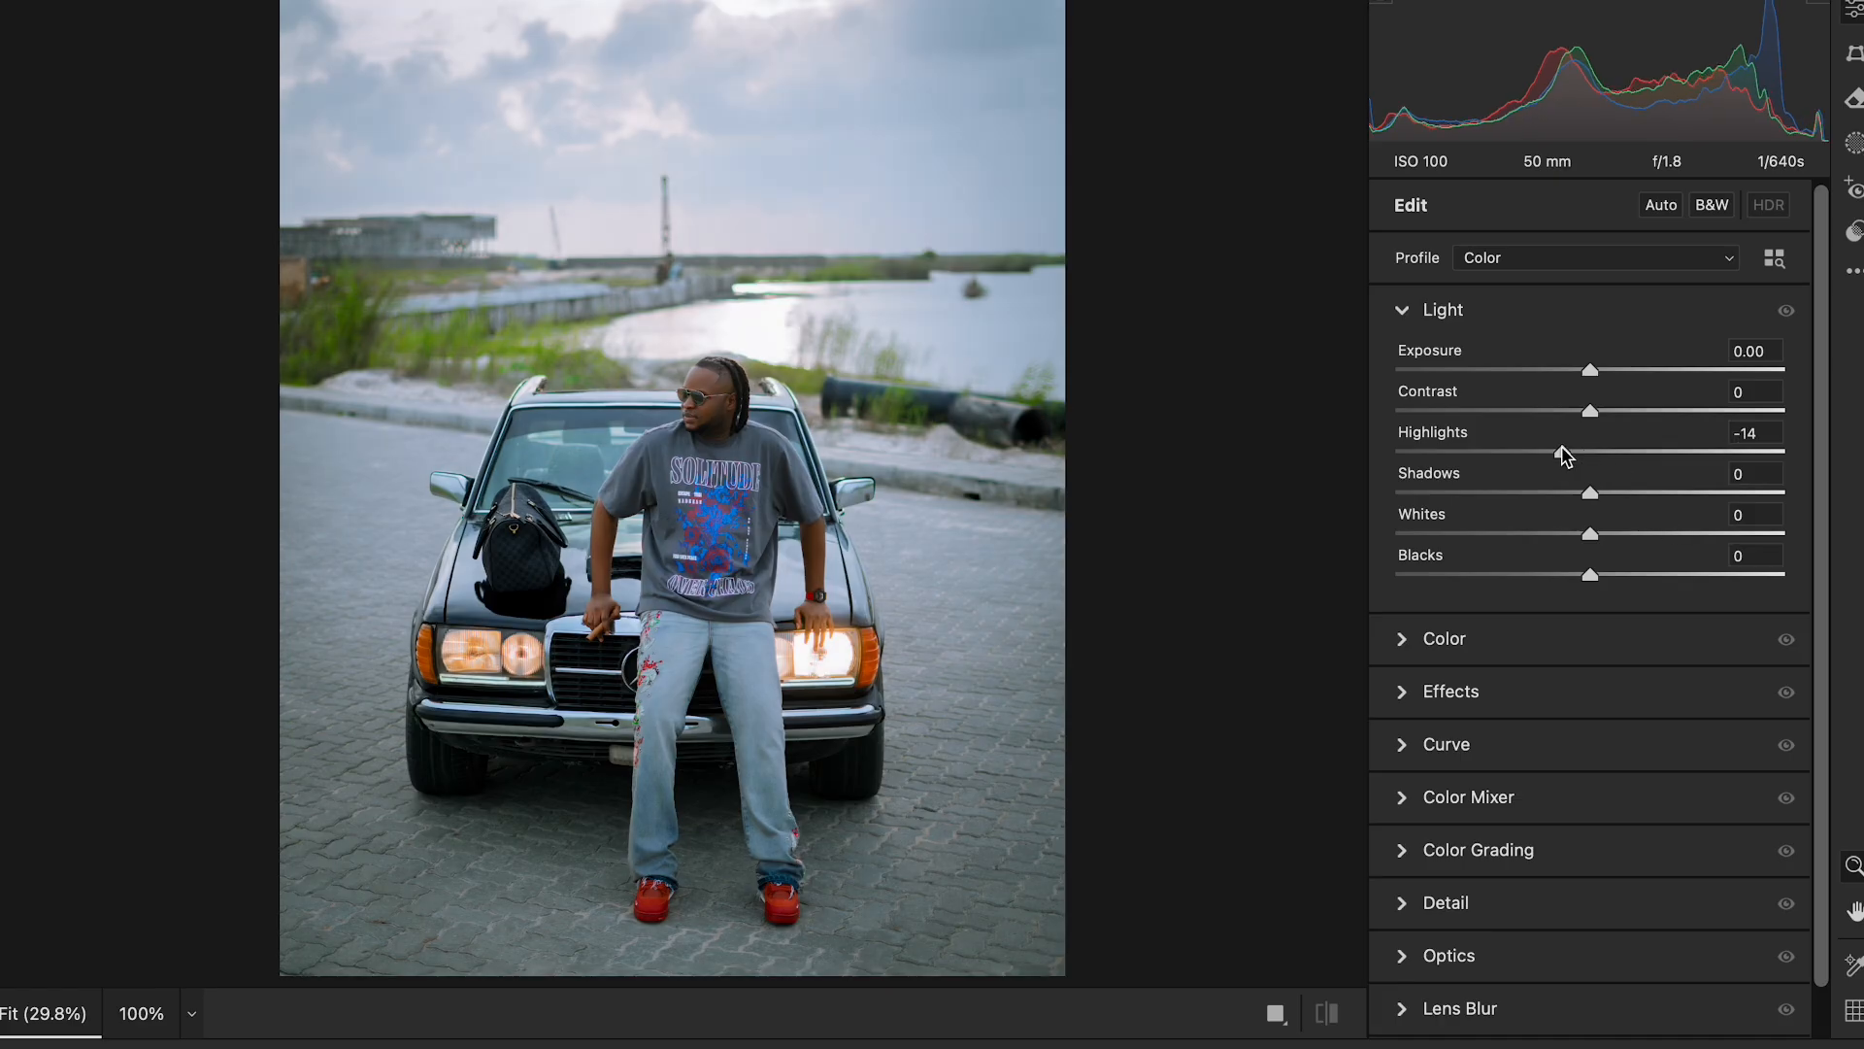
left_click_drag(1570, 456, 1583, 459)
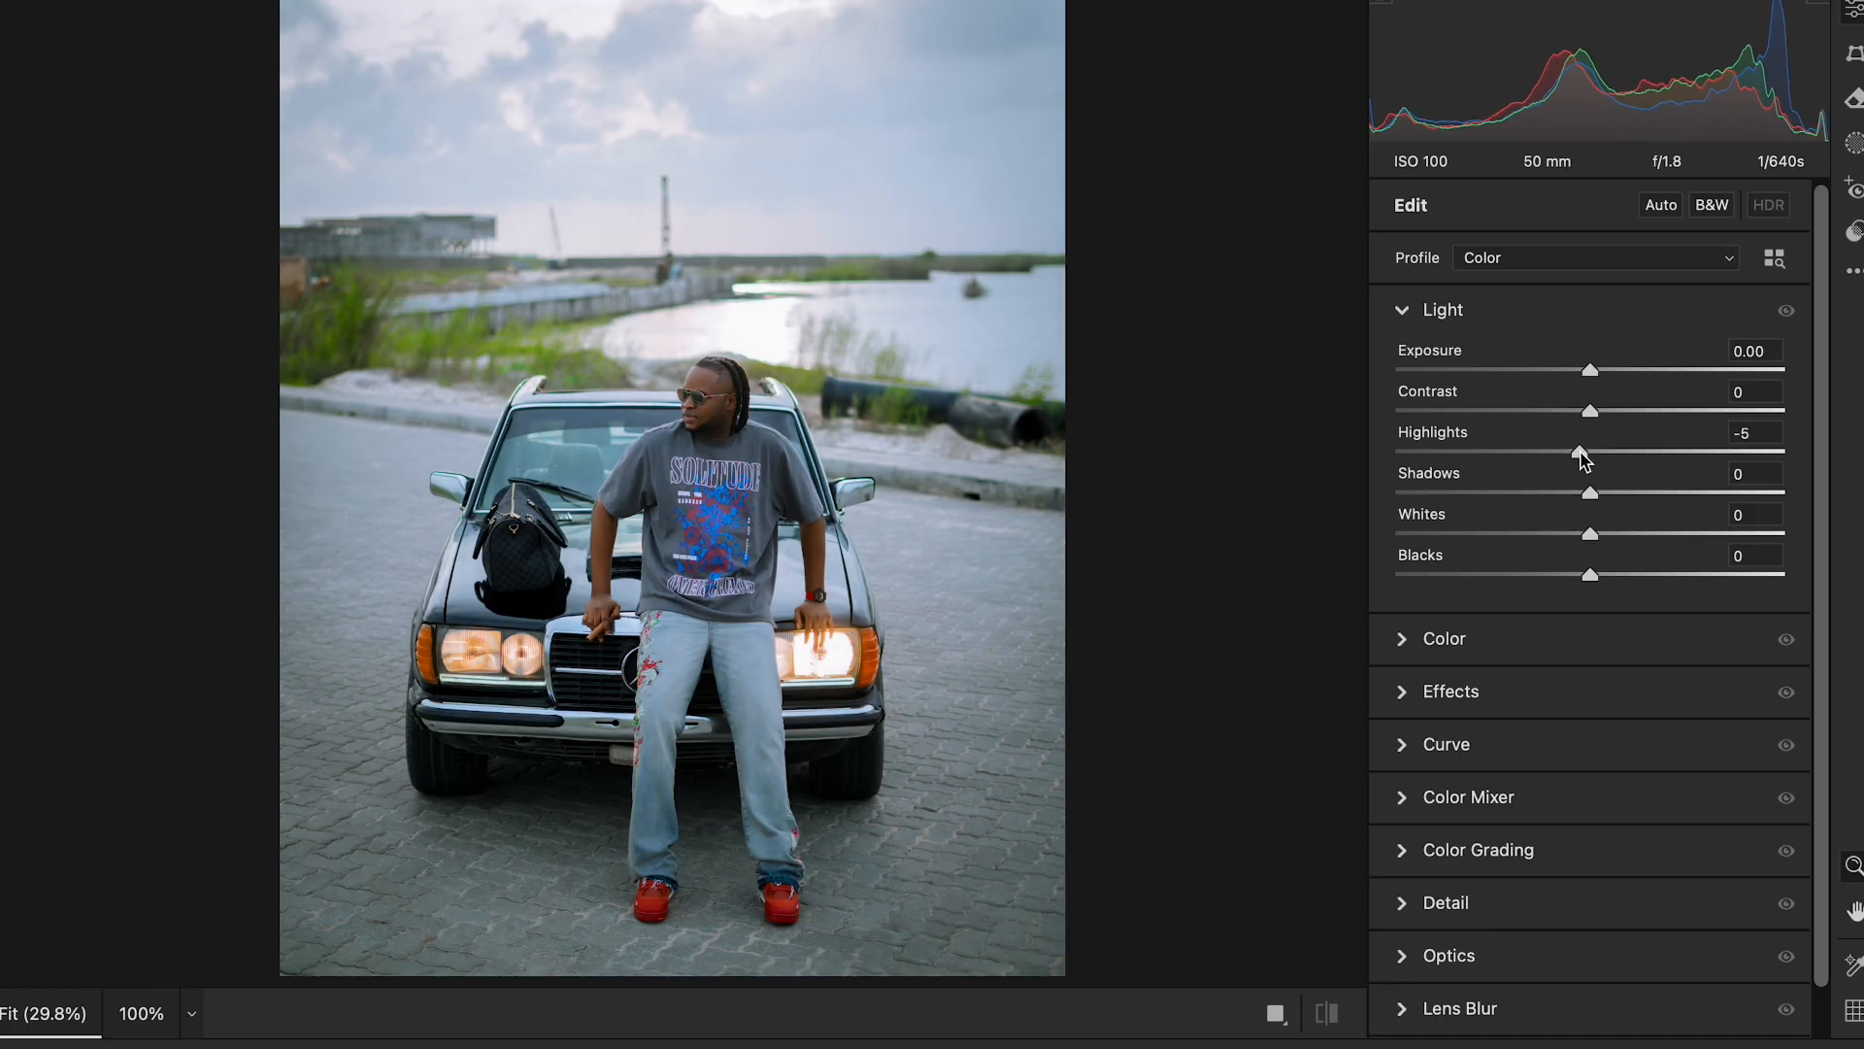
left_click(1569, 577)
left_click_drag(1571, 578, 1575, 581)
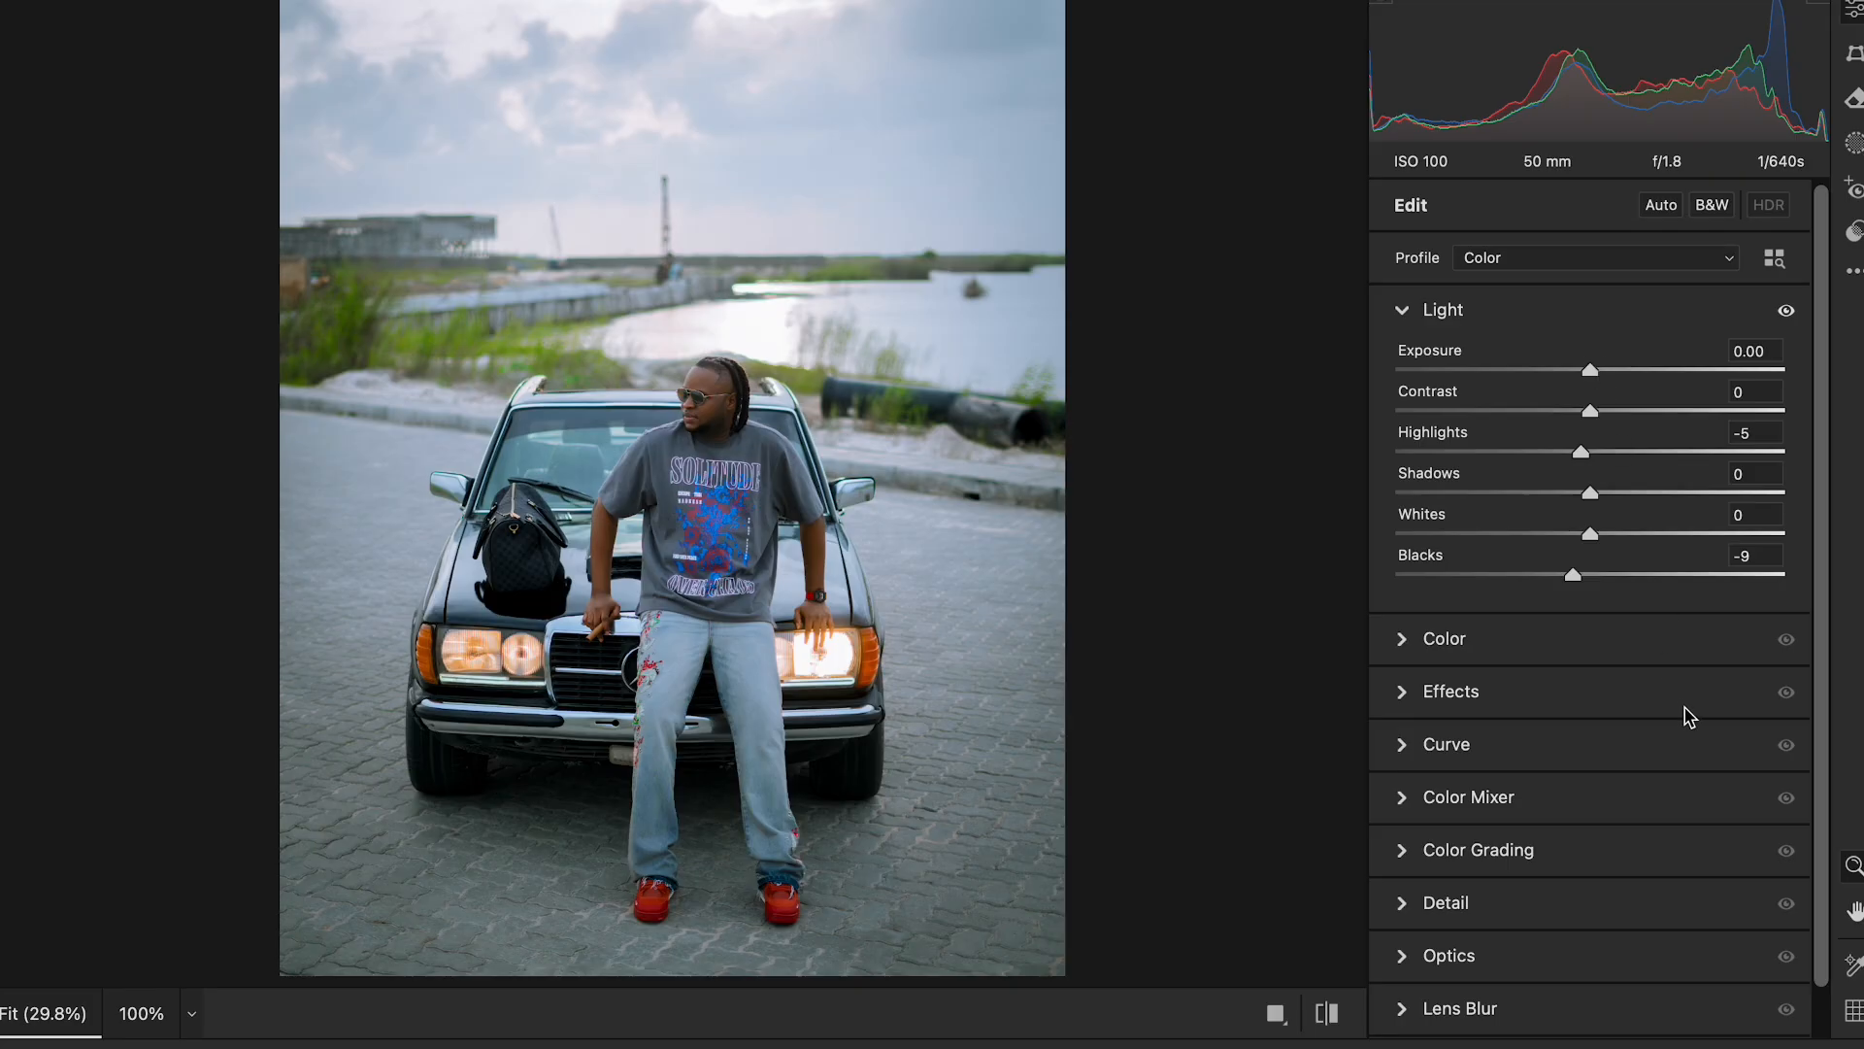
Set the colour adjustments to Temperature -2, Vibrance +3 and Saturation +1.
left_click(1500, 652)
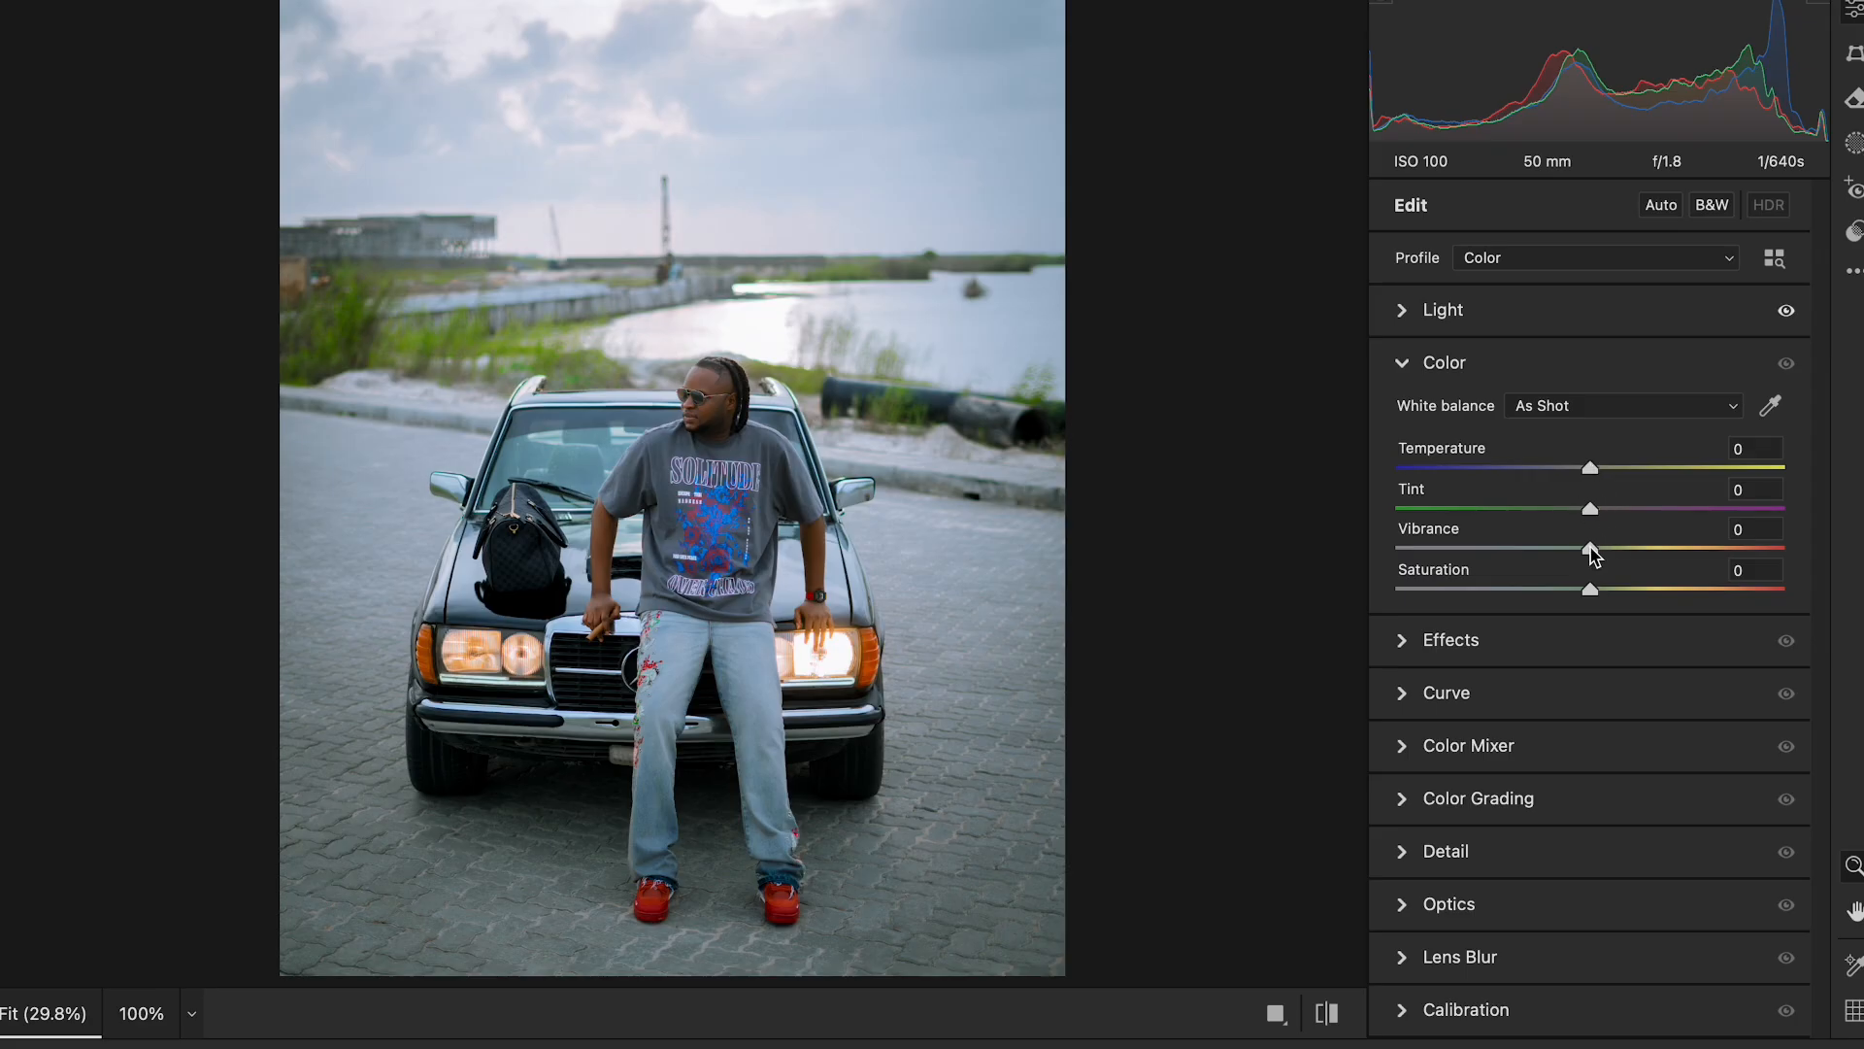
left_click_drag(1591, 553, 1597, 555)
left_click_drag(1600, 556, 1595, 552)
left_click_drag(1592, 472, 1589, 472)
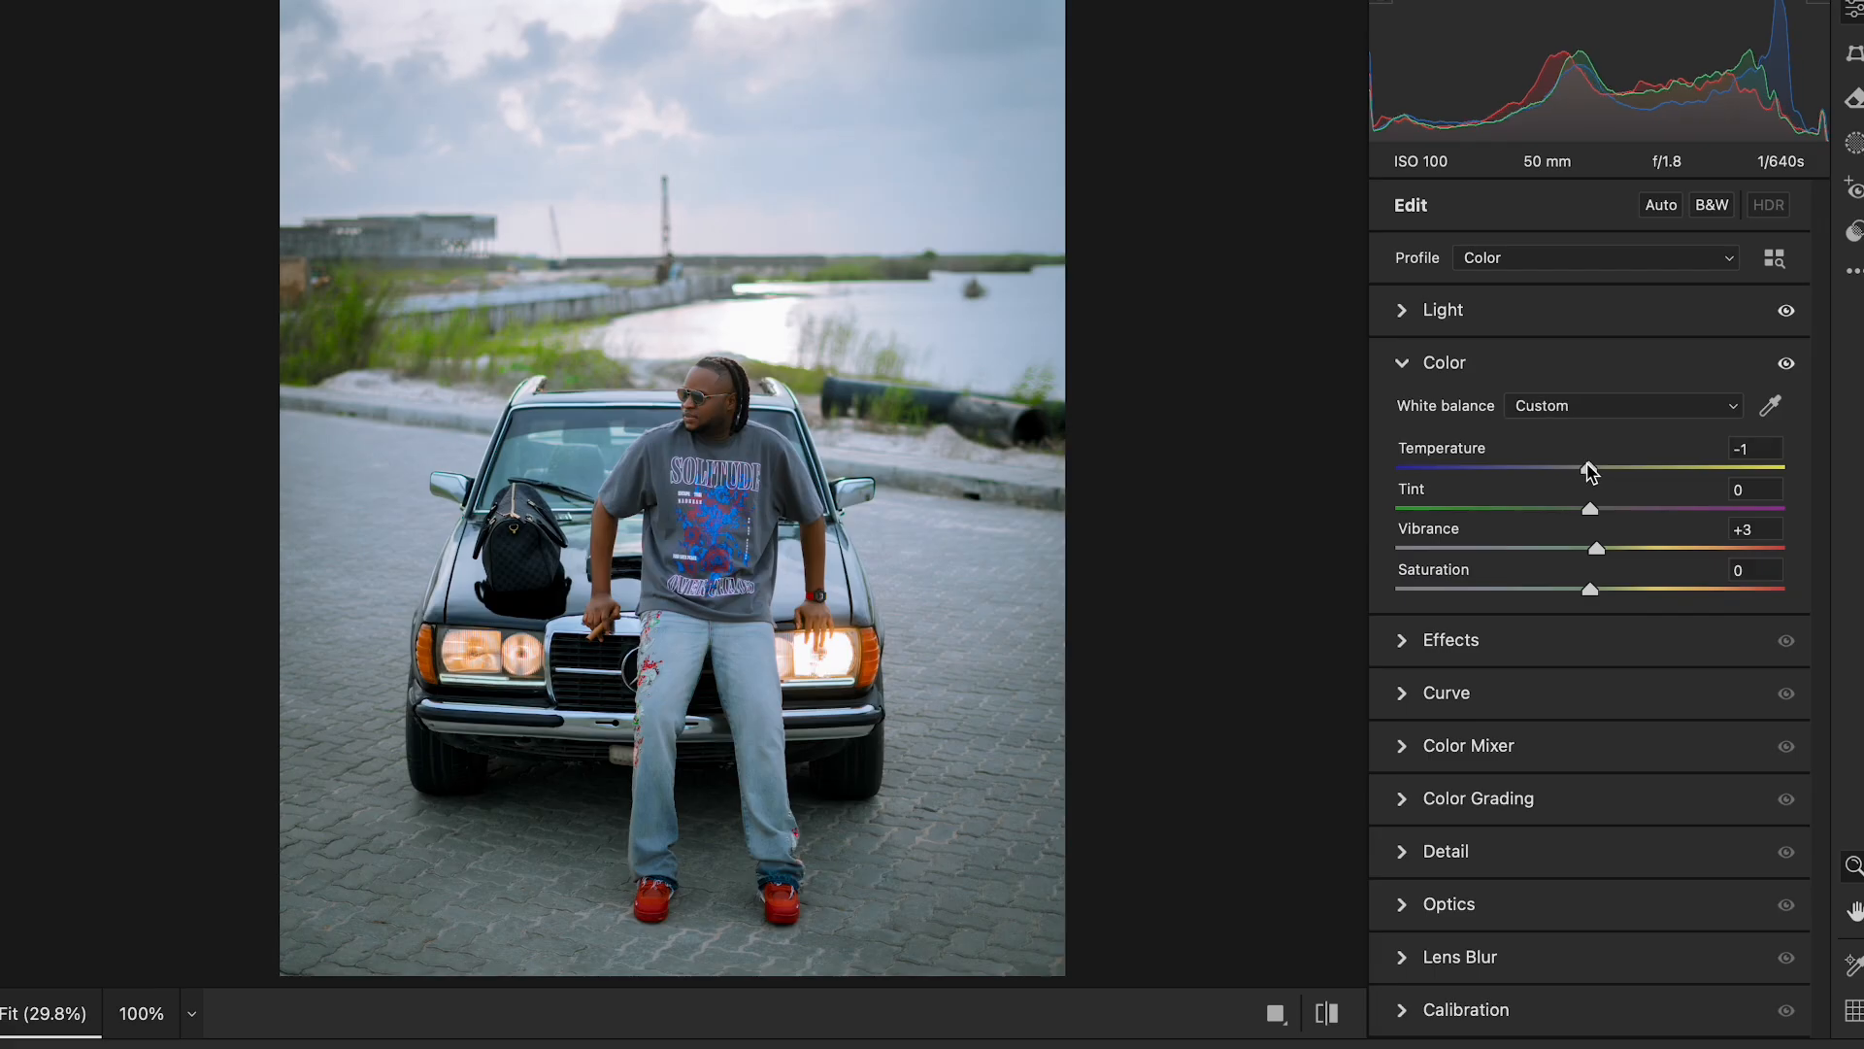
left_click_drag(1588, 471, 1586, 471)
left_click_drag(1593, 596, 1595, 596)
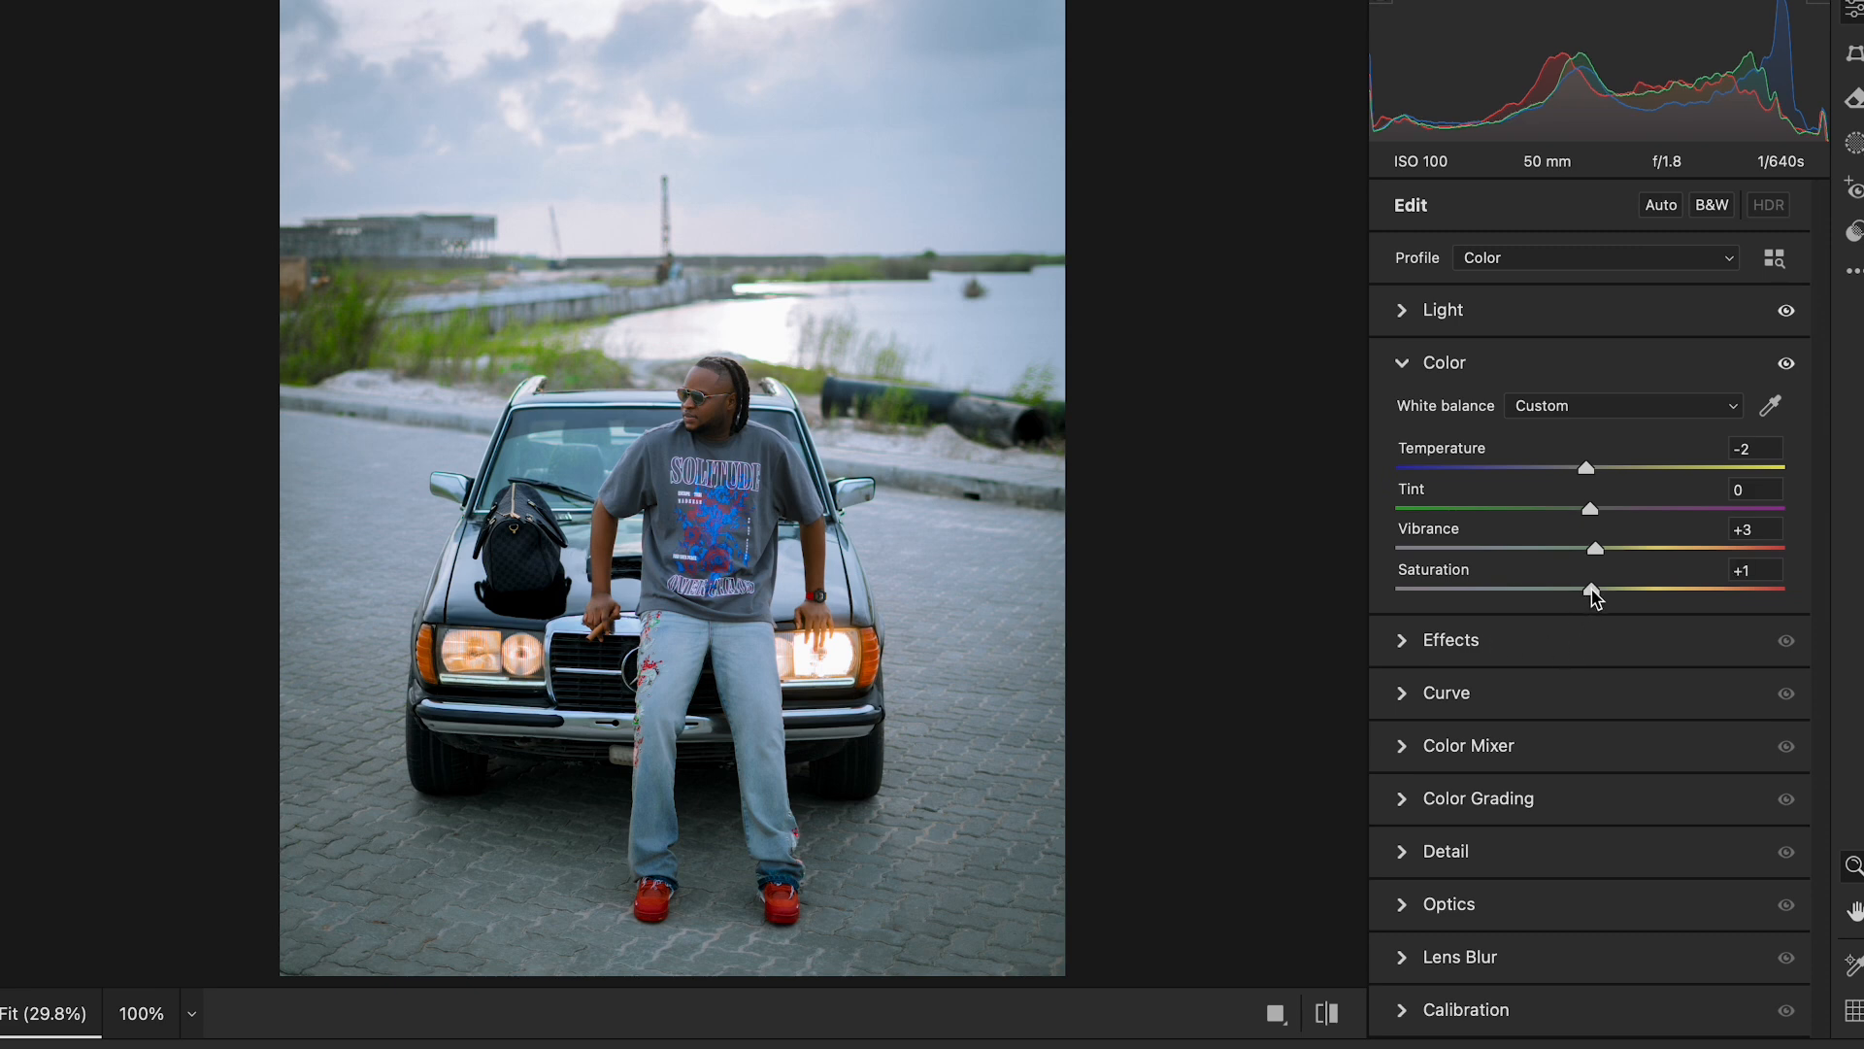
Lower the Whites to -13 in the light adjustments.
left_click(1536, 649)
left_click(1502, 309)
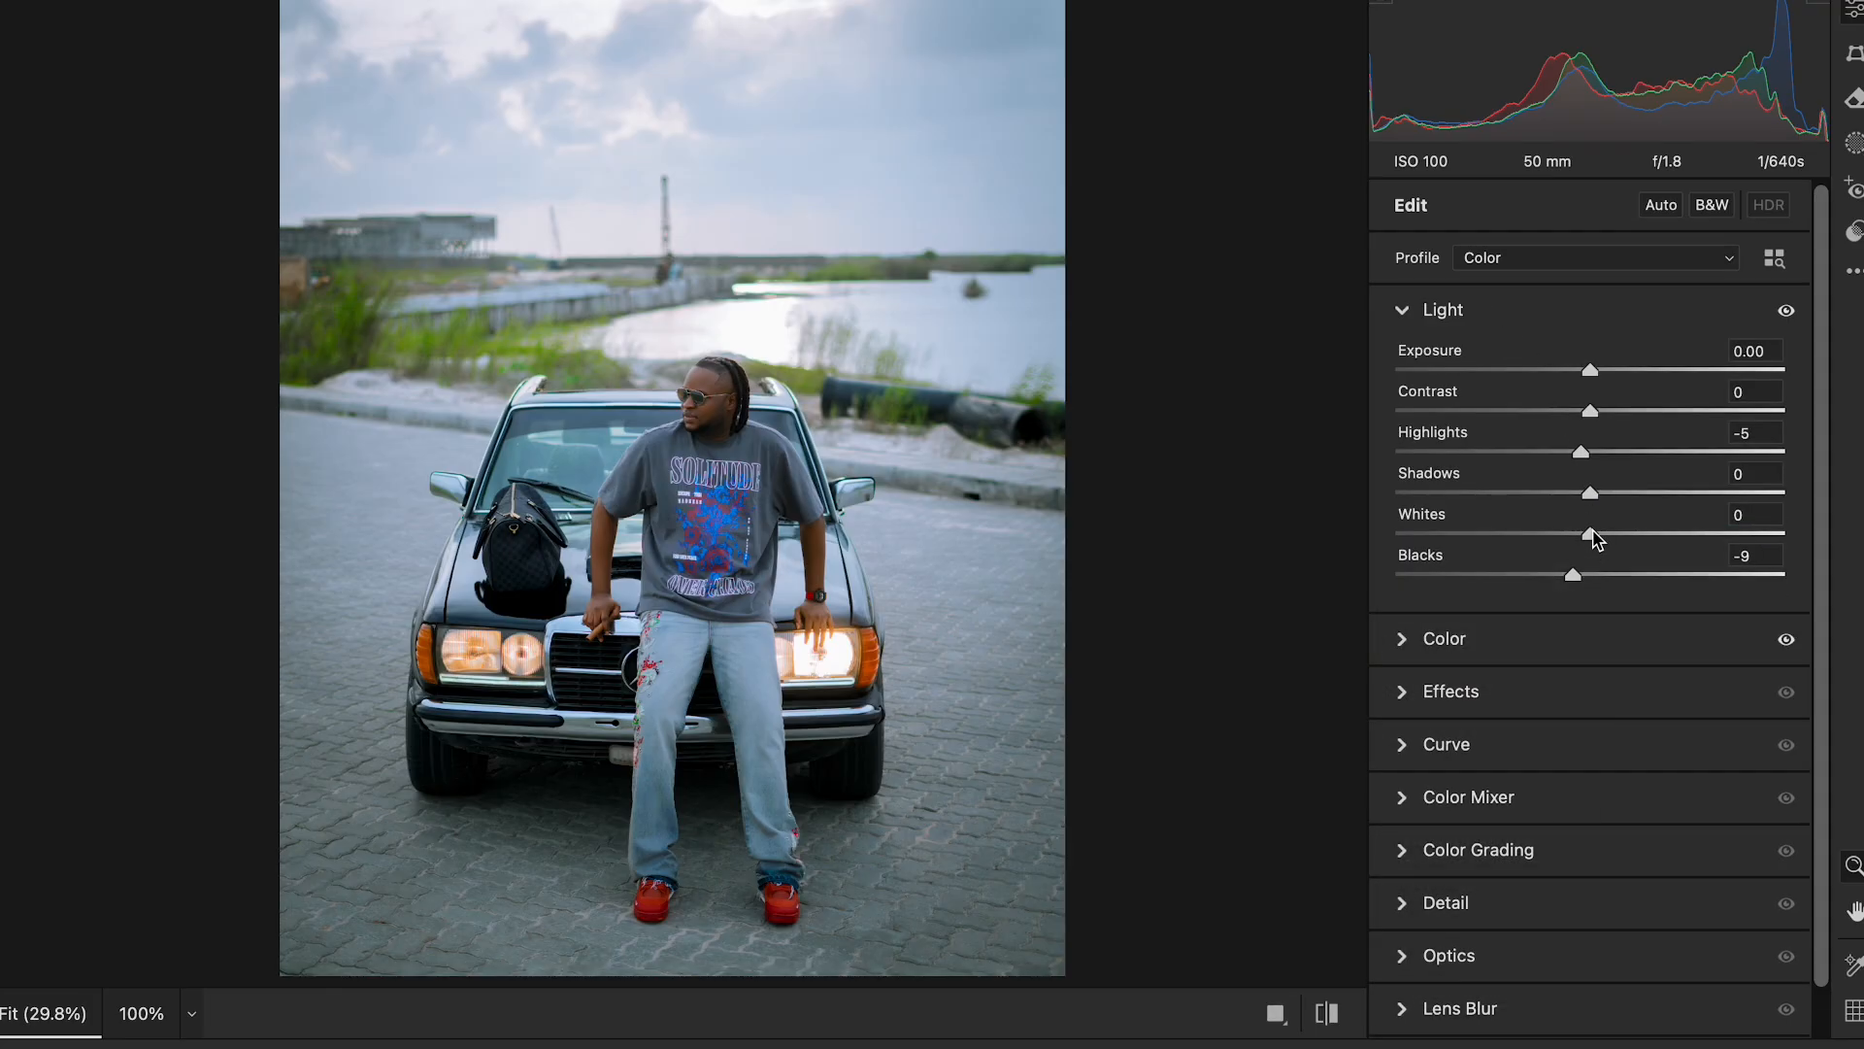
left_click_drag(1590, 533, 1564, 533)
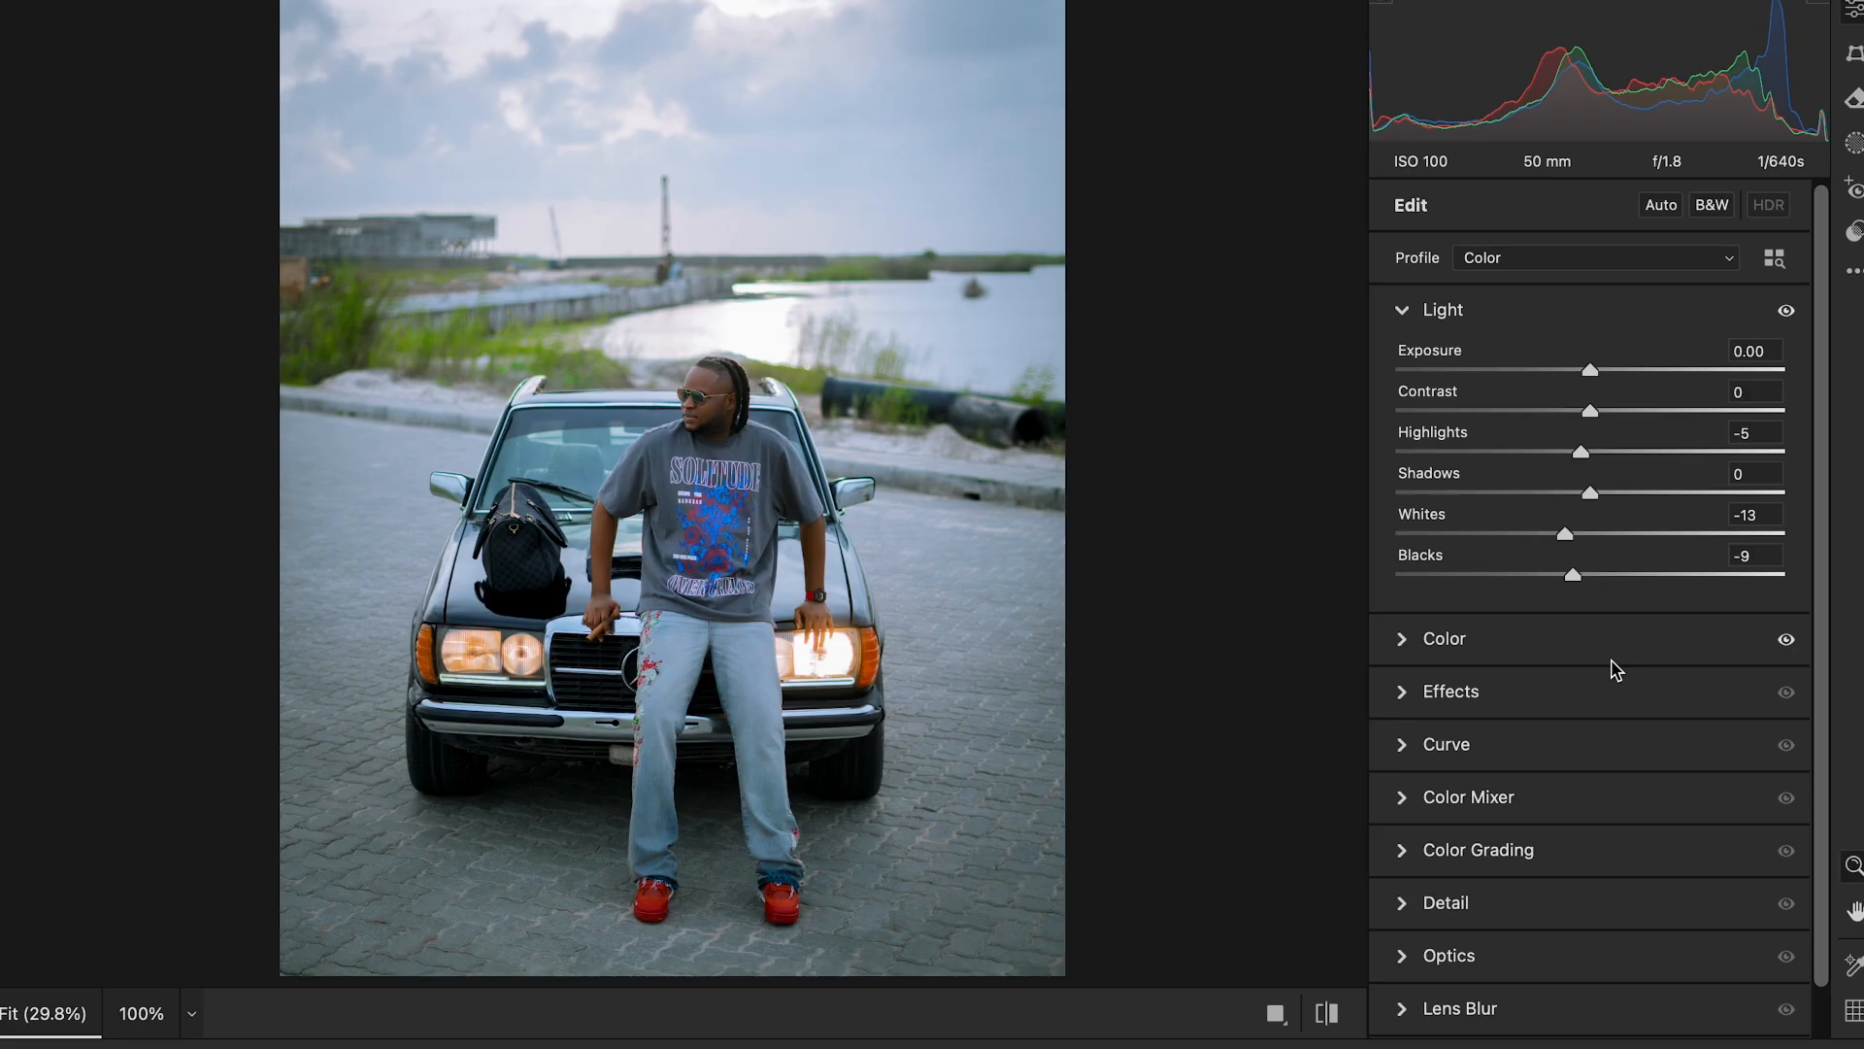
Add slight contrast with the parametric curve by setting Lights to +3 and Darks to -3.
scroll(1615, 670, "down", 1)
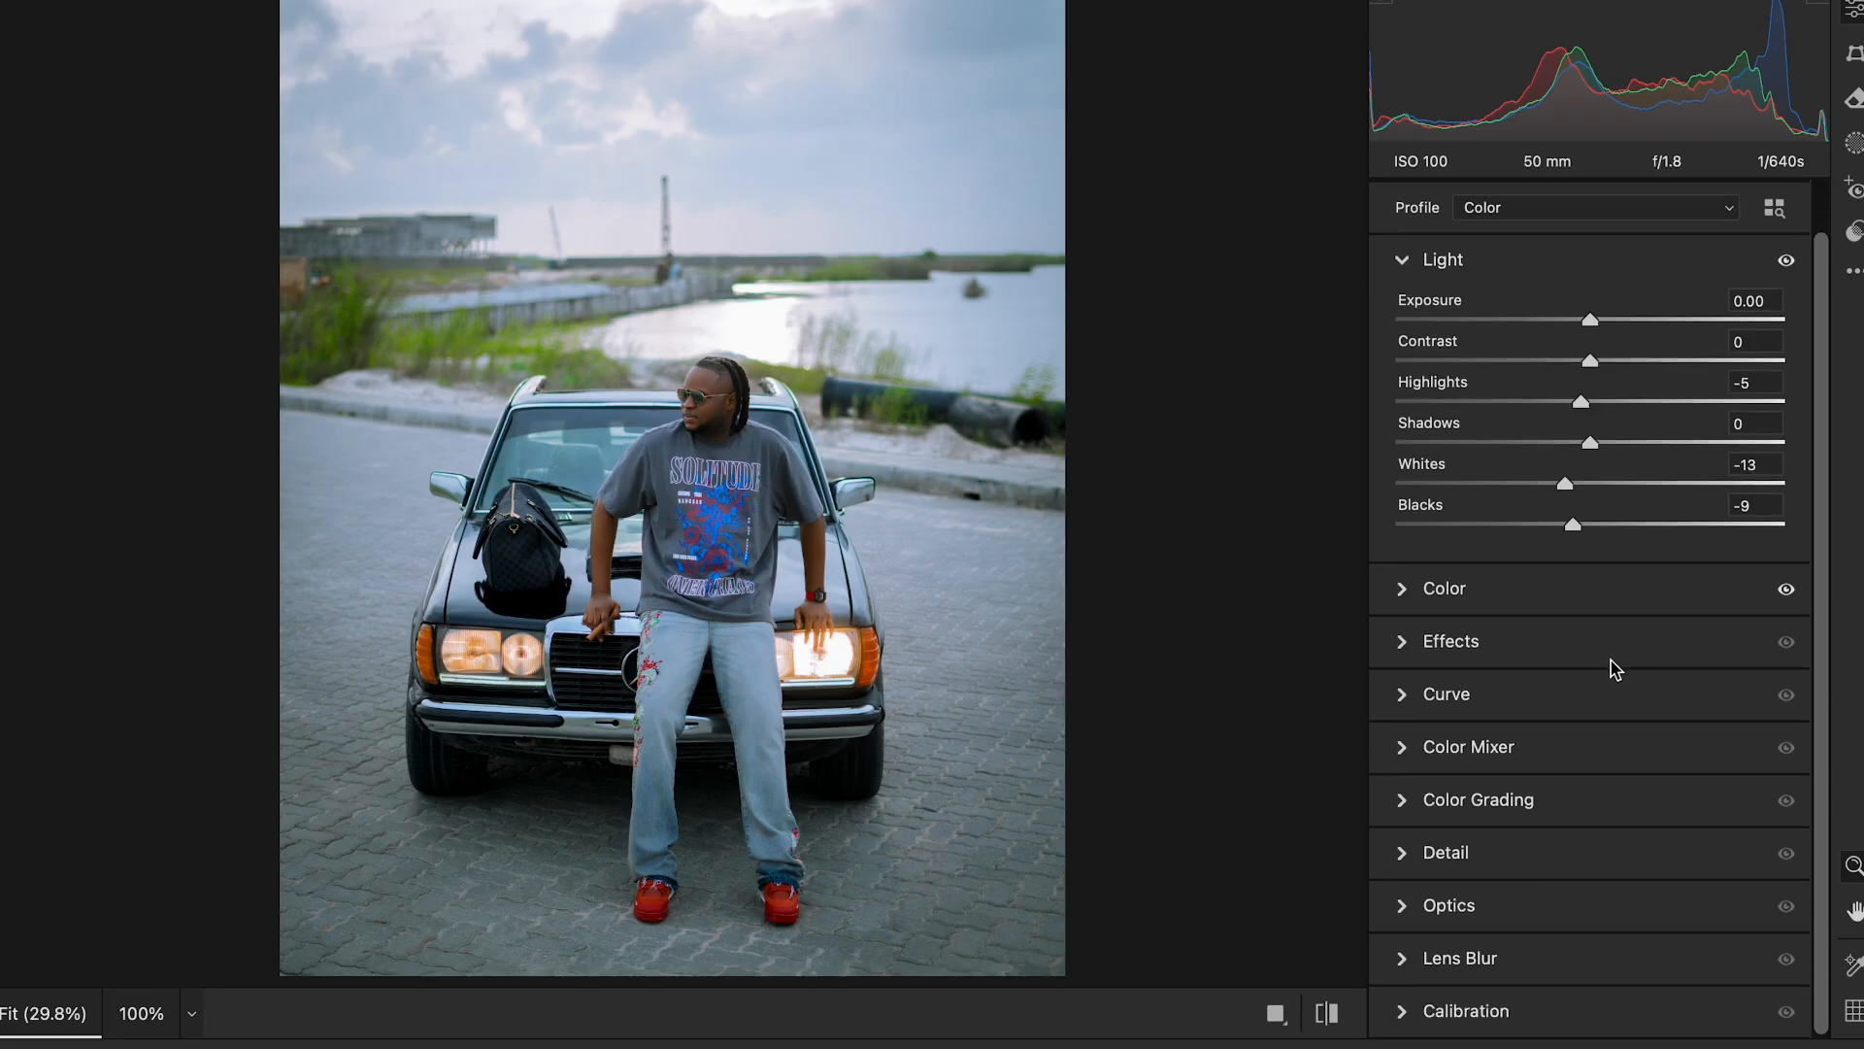
left_click(1531, 708)
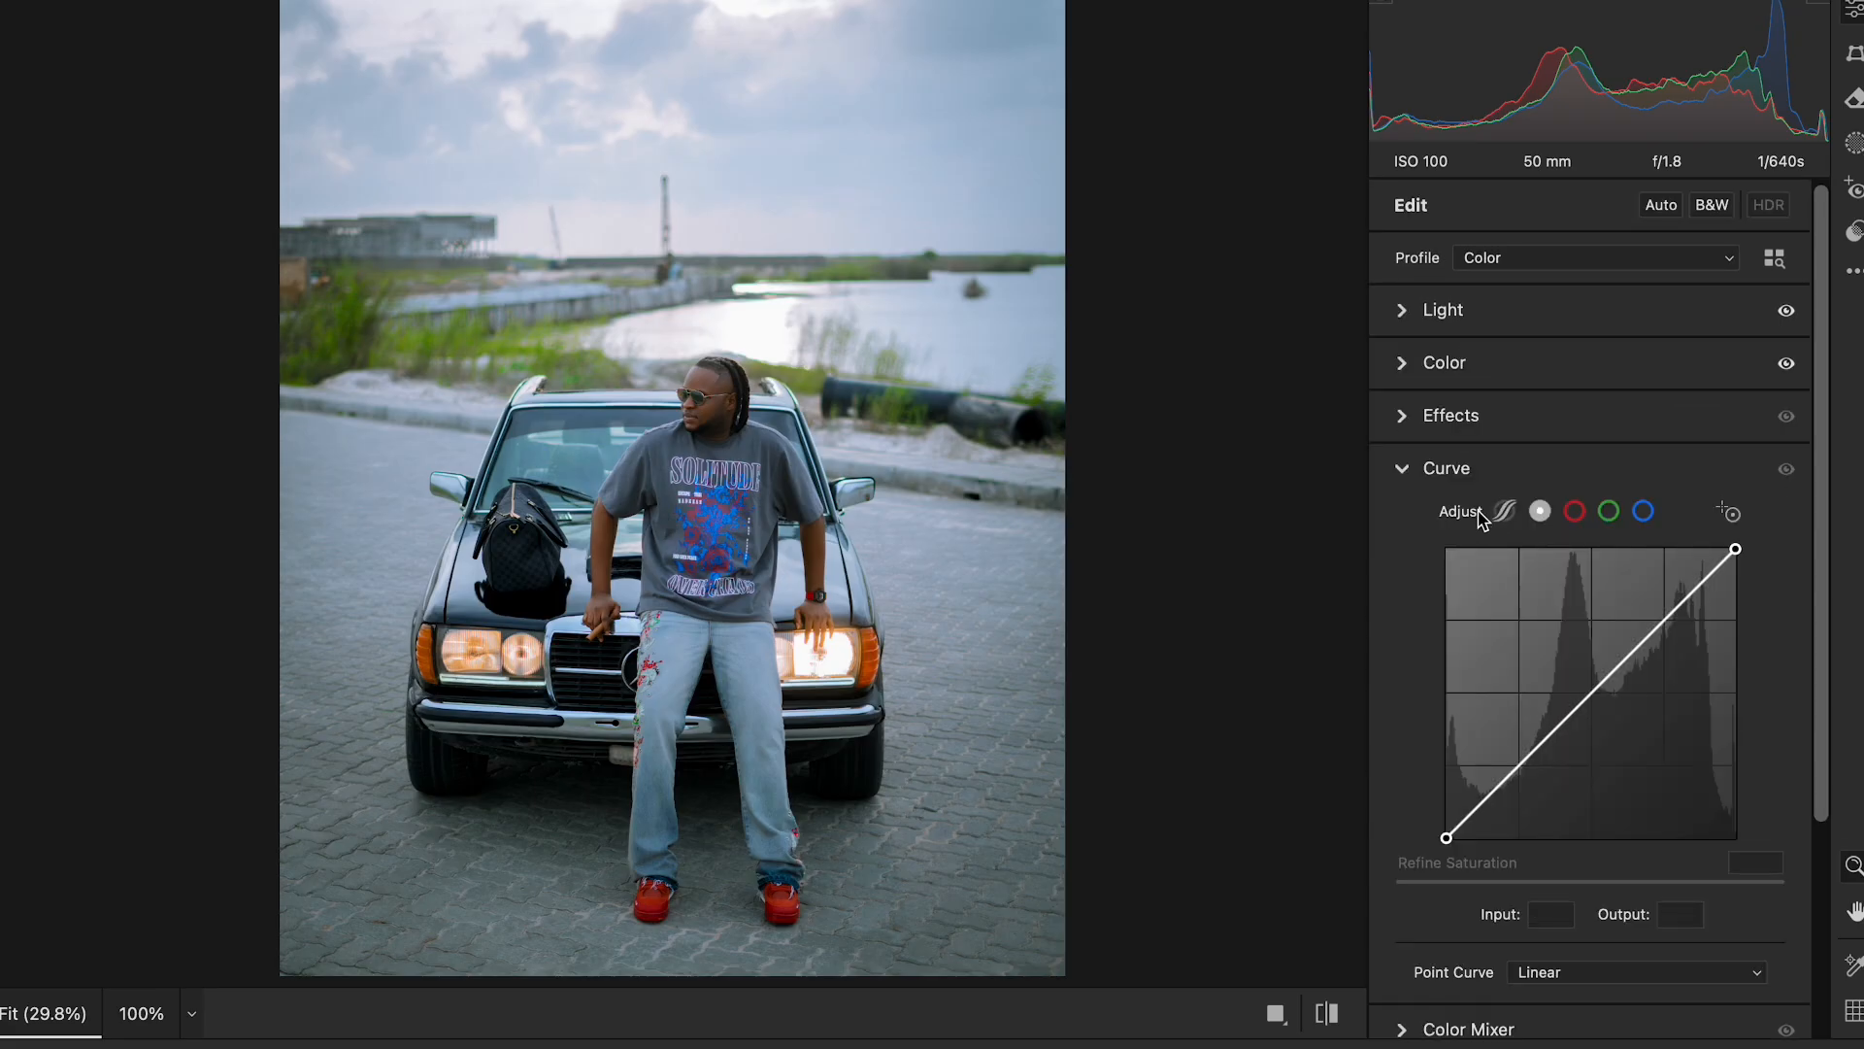
left_click(1506, 515)
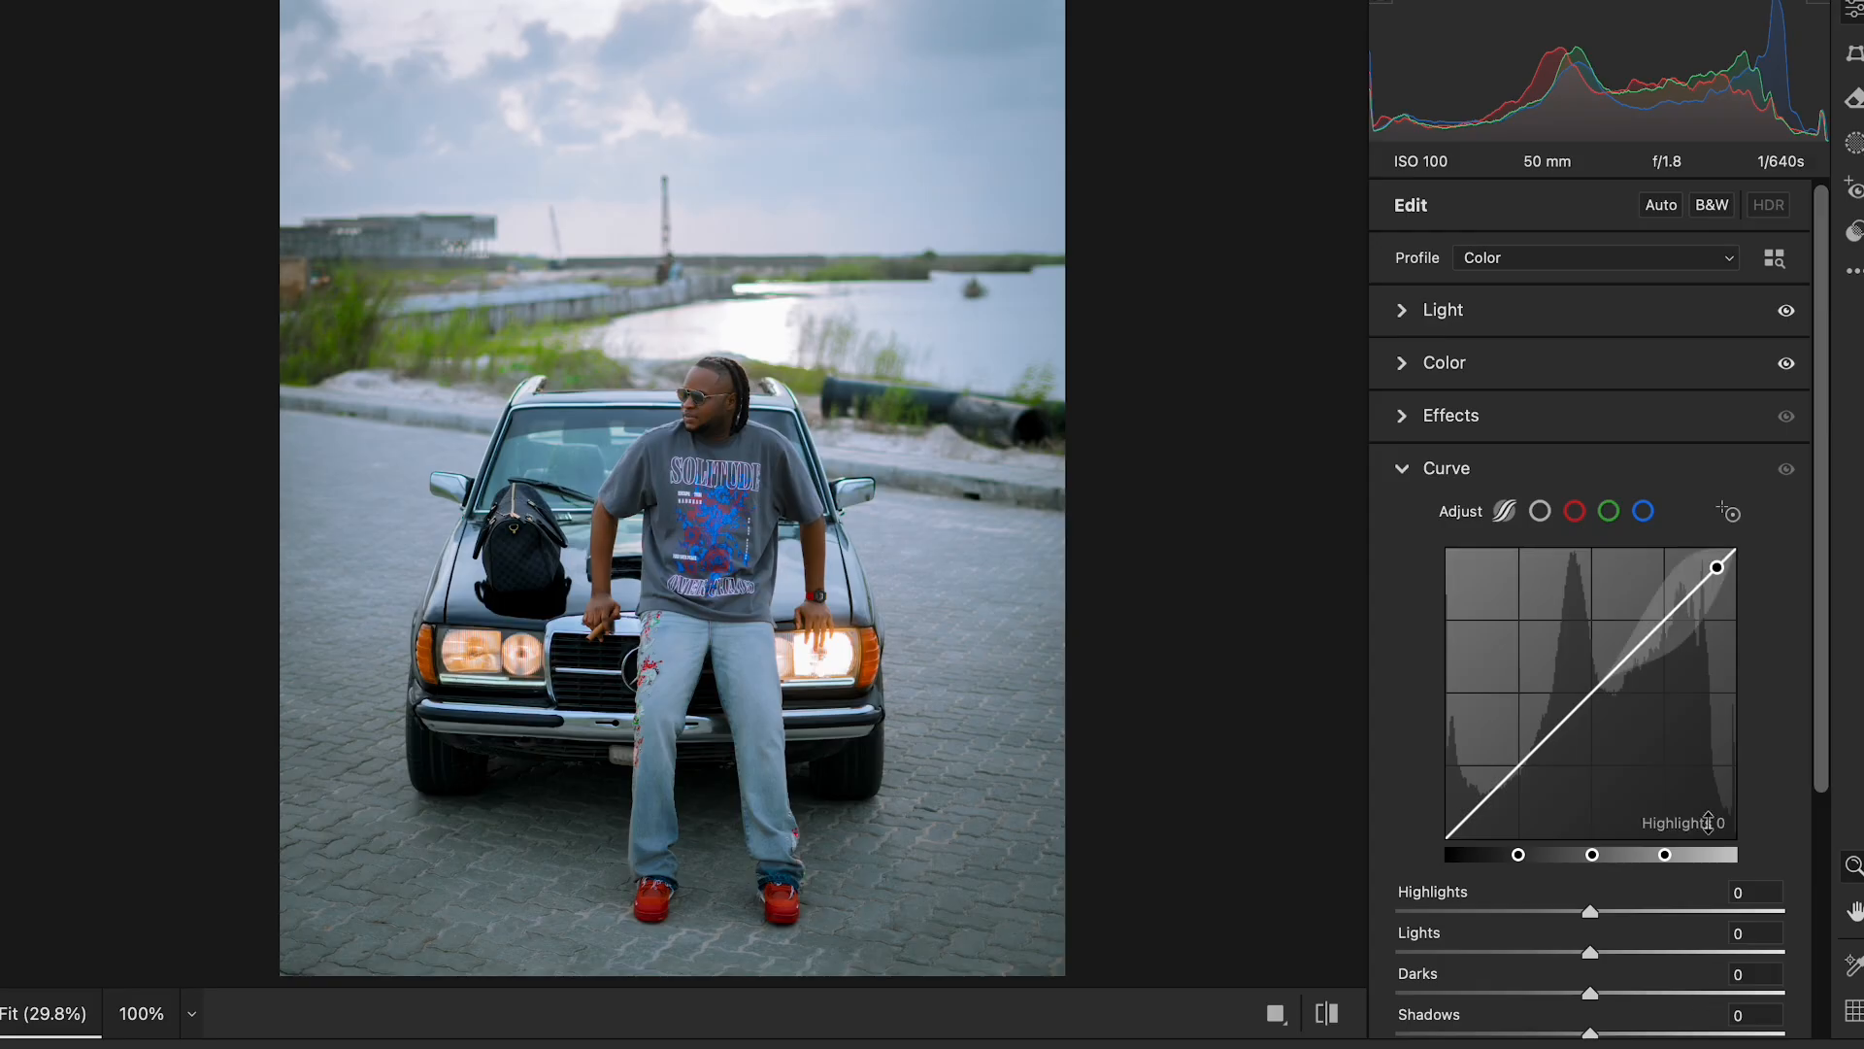
scroll(1715, 699, "down", 4)
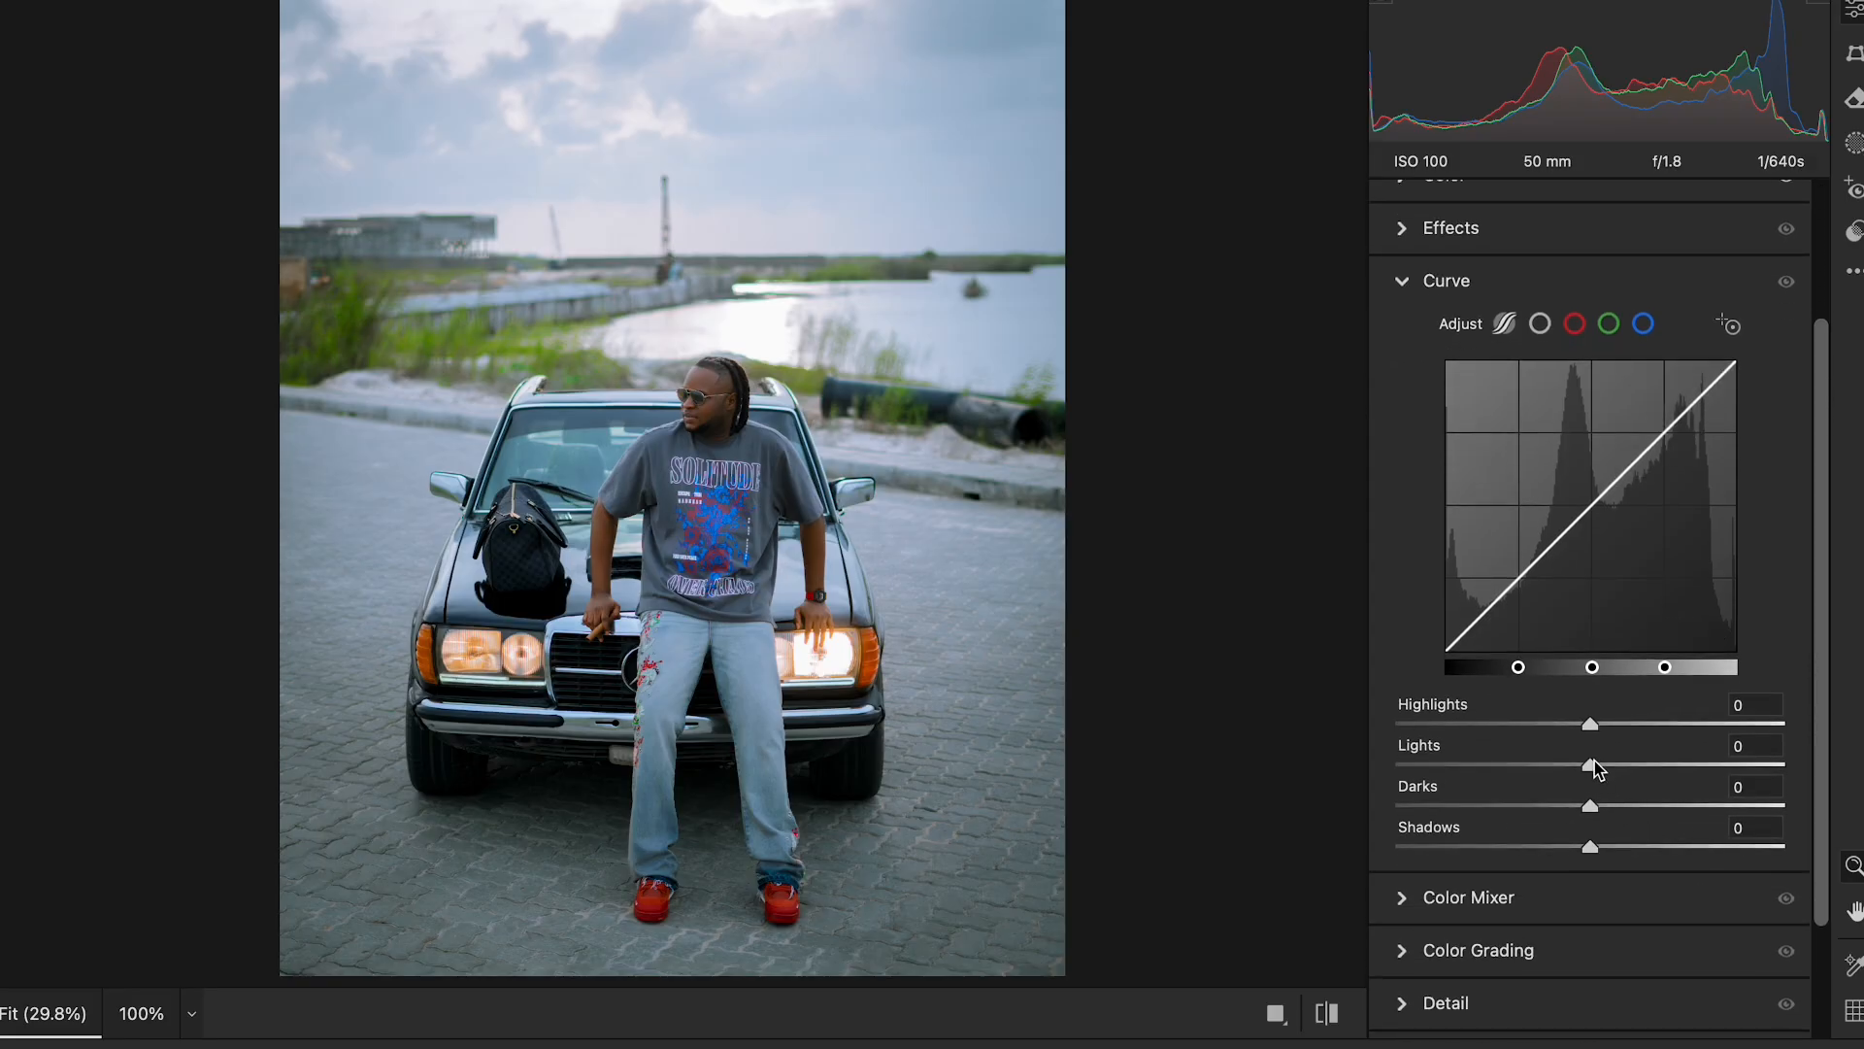
left_click_drag(1589, 765, 1599, 766)
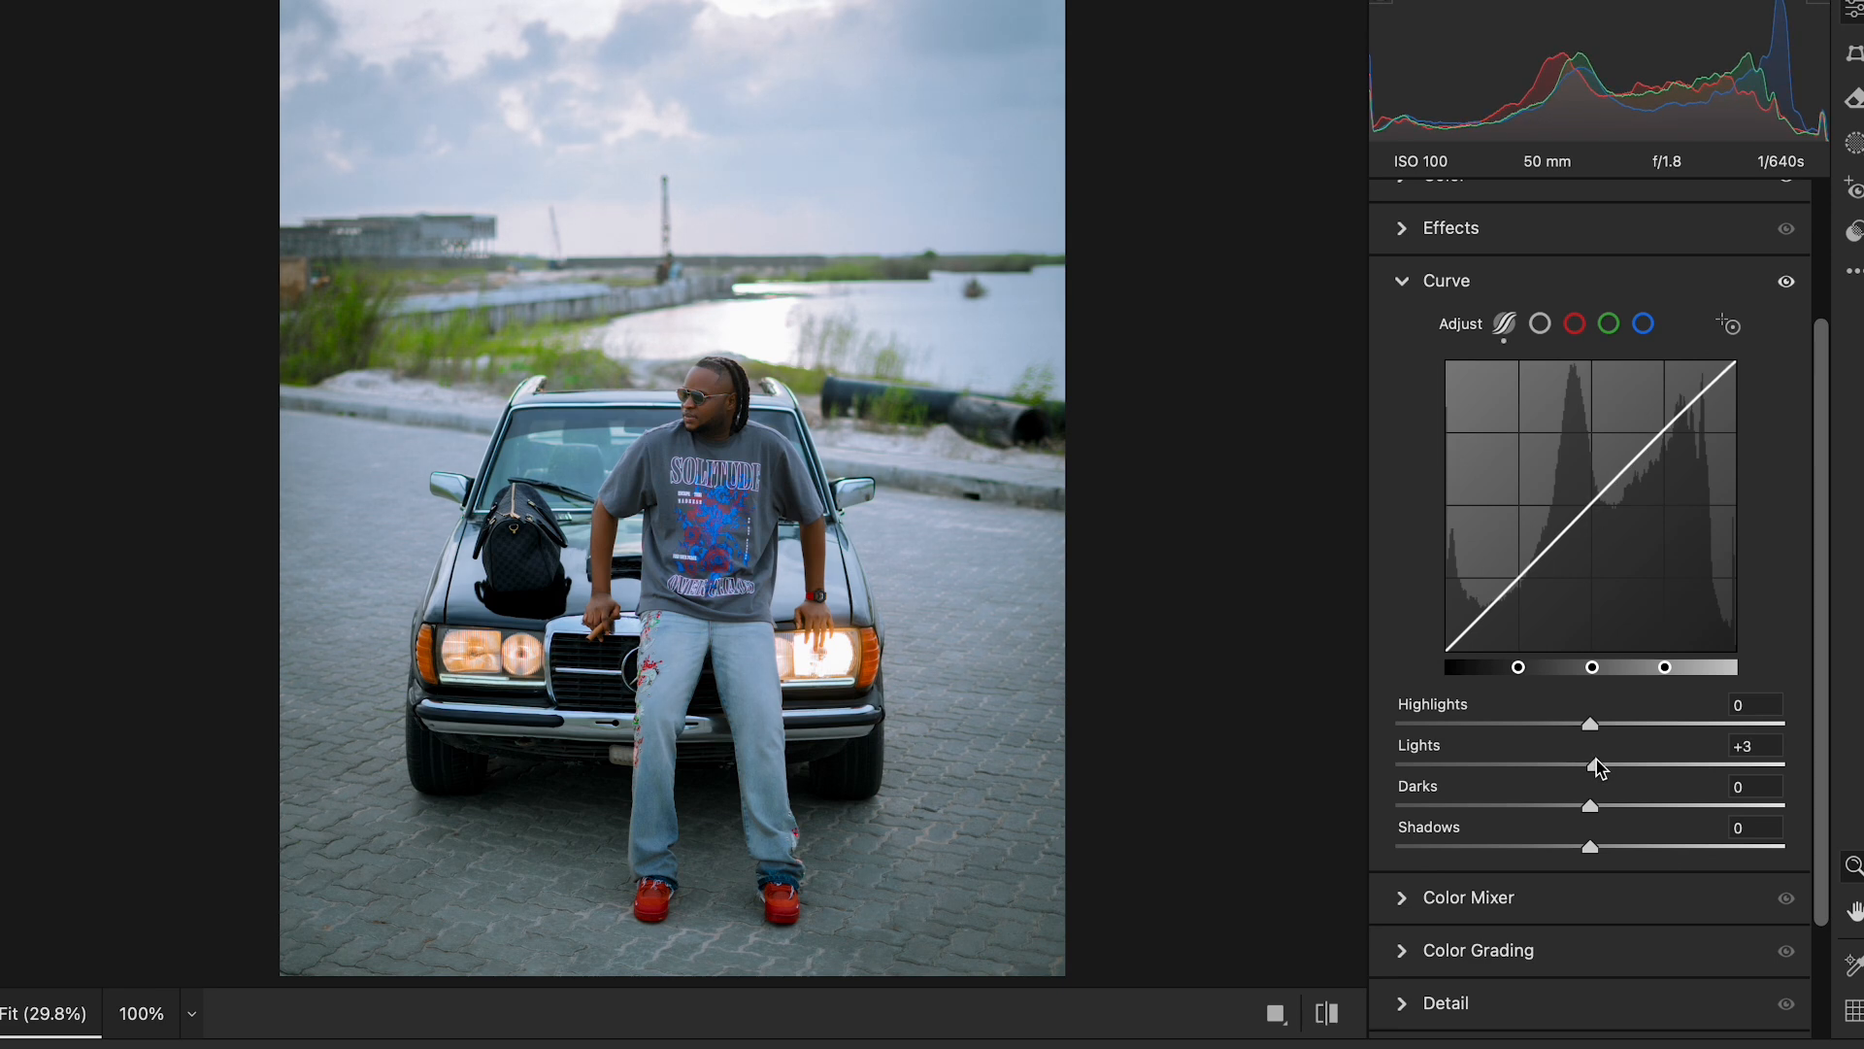
scroll(1790, 613, "down", 2)
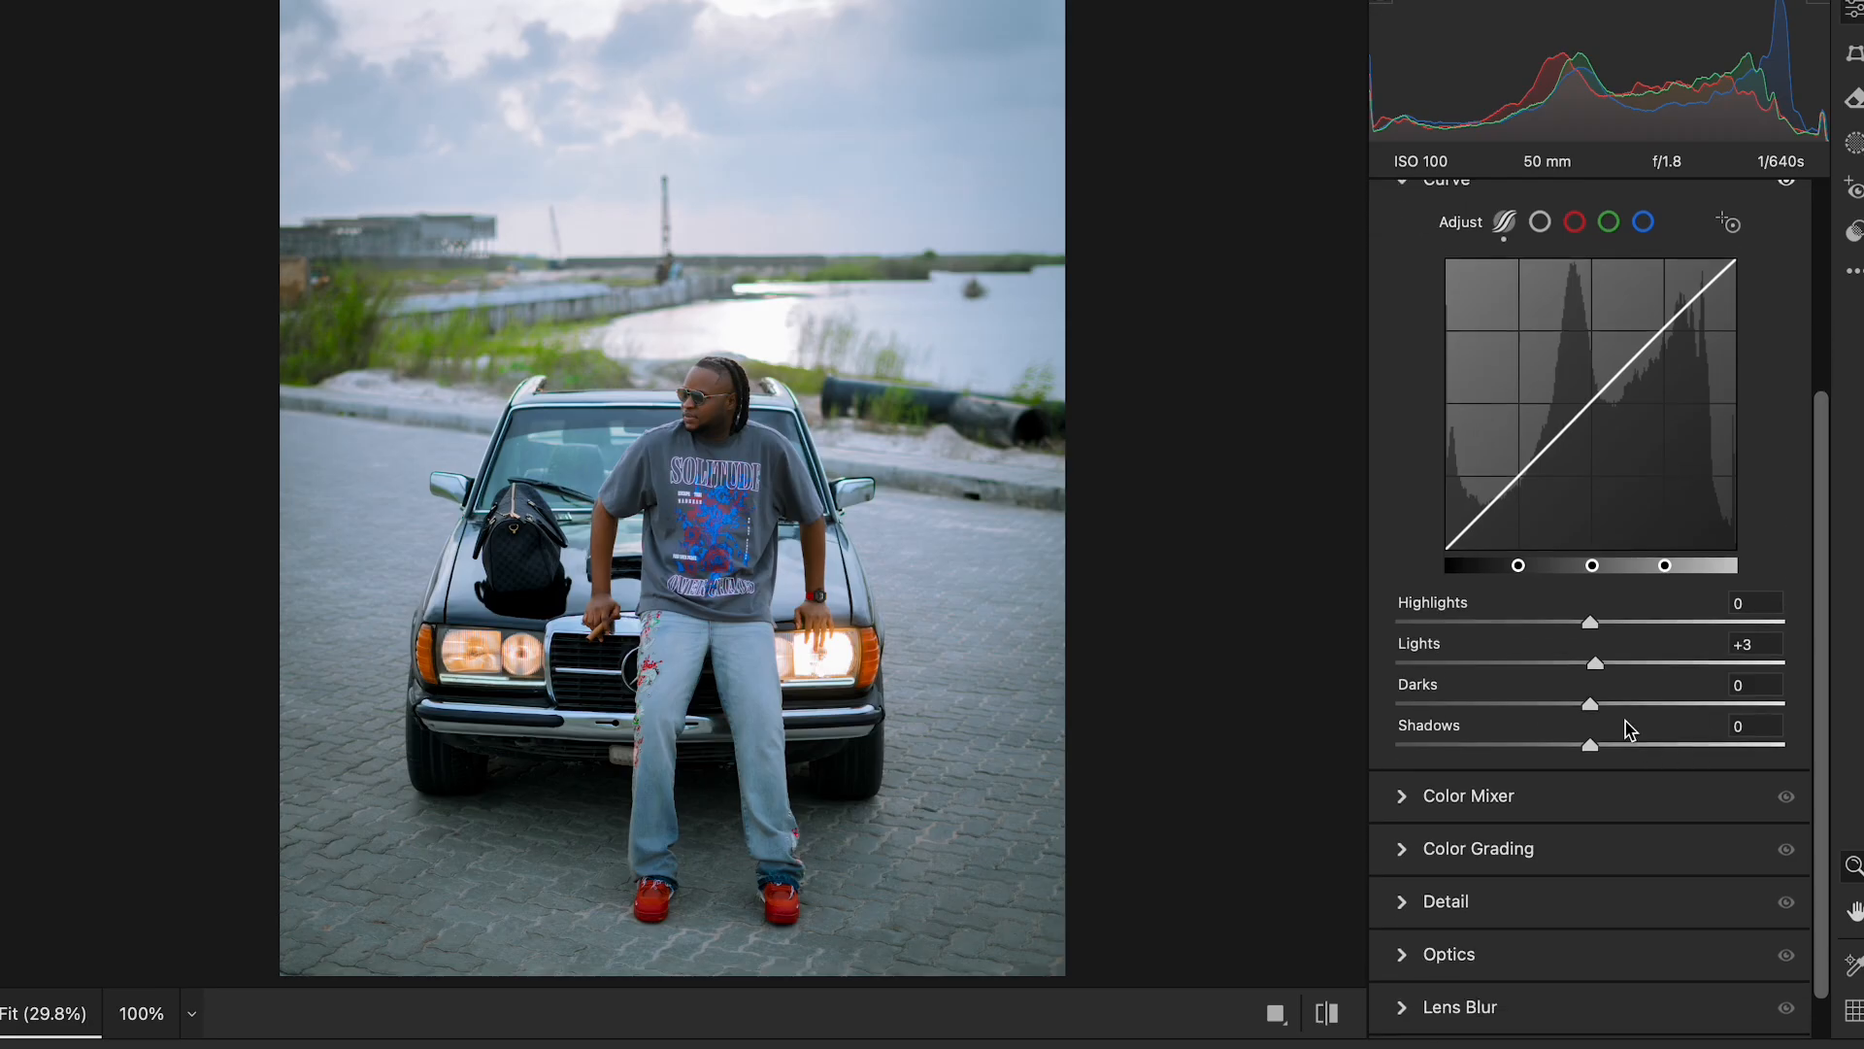
left_click_drag(1592, 710, 1586, 714)
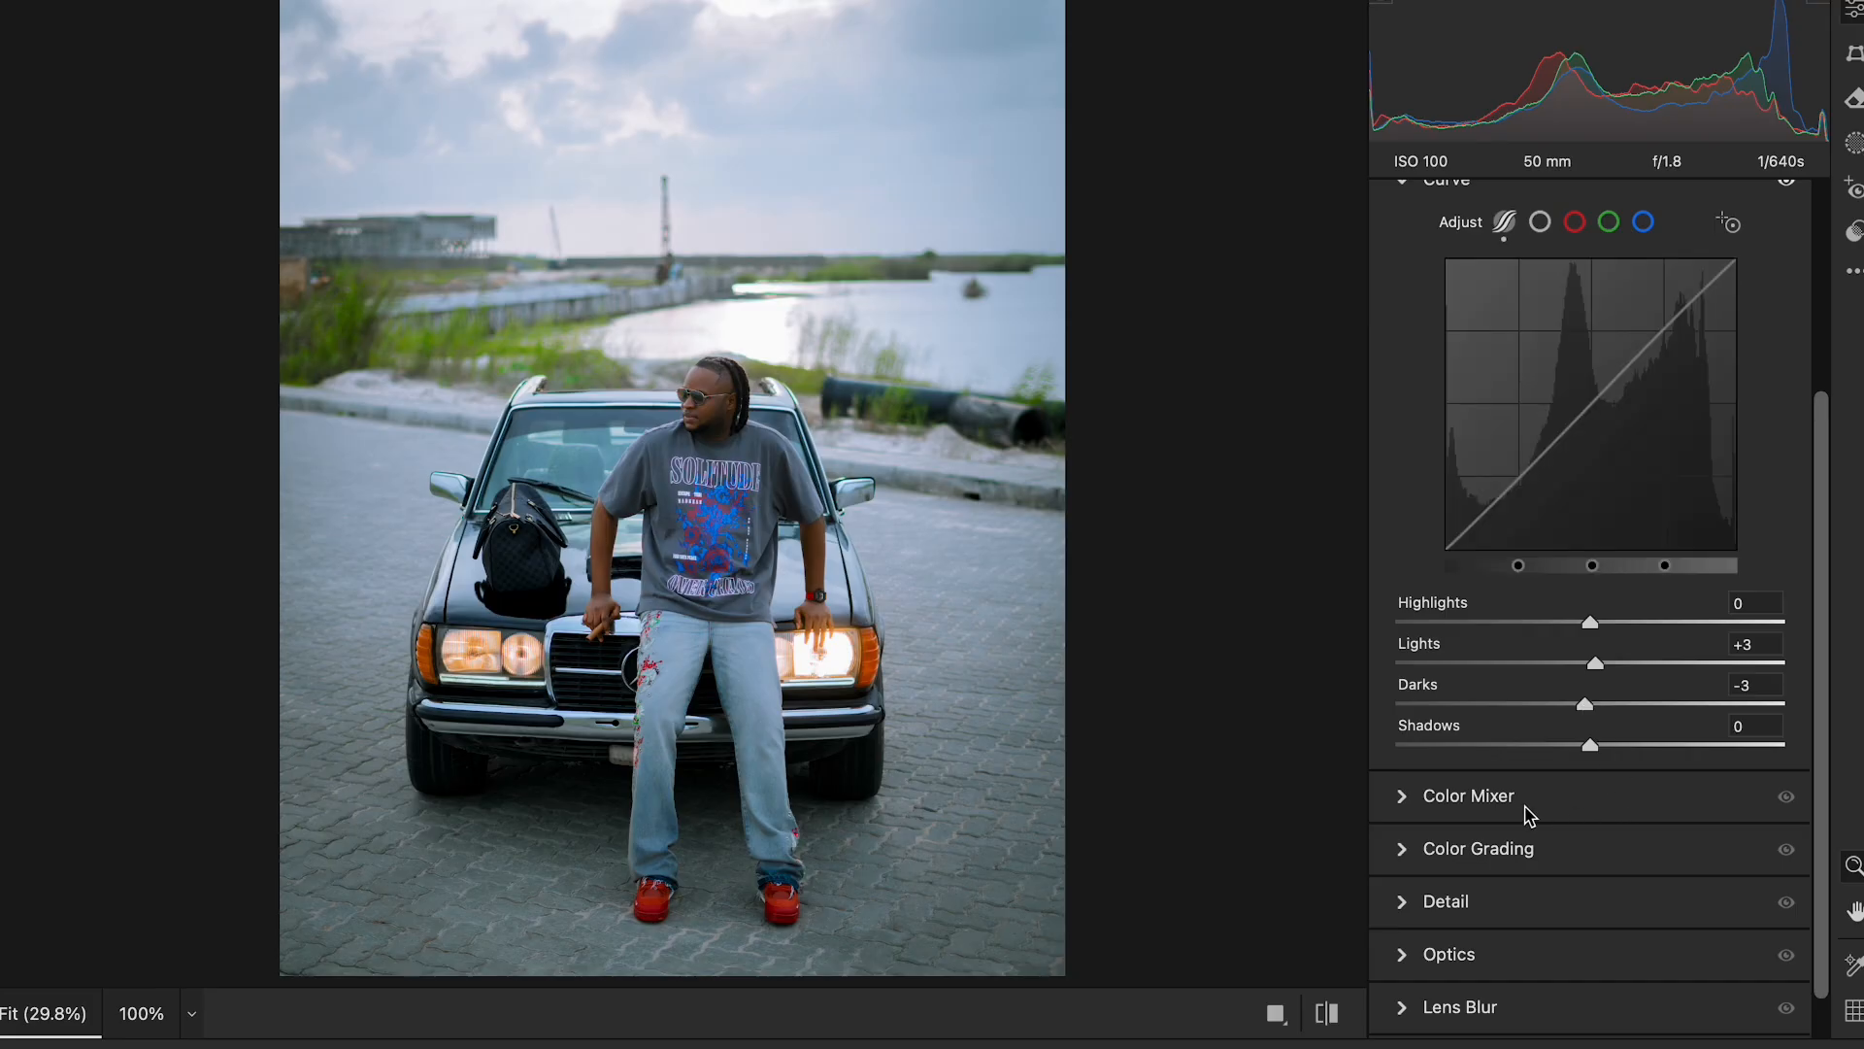
Set the Color Mixer saturation to Greens -28, Aquas -32, Blues -13 and Oranges +4.
left_click(1701, 811)
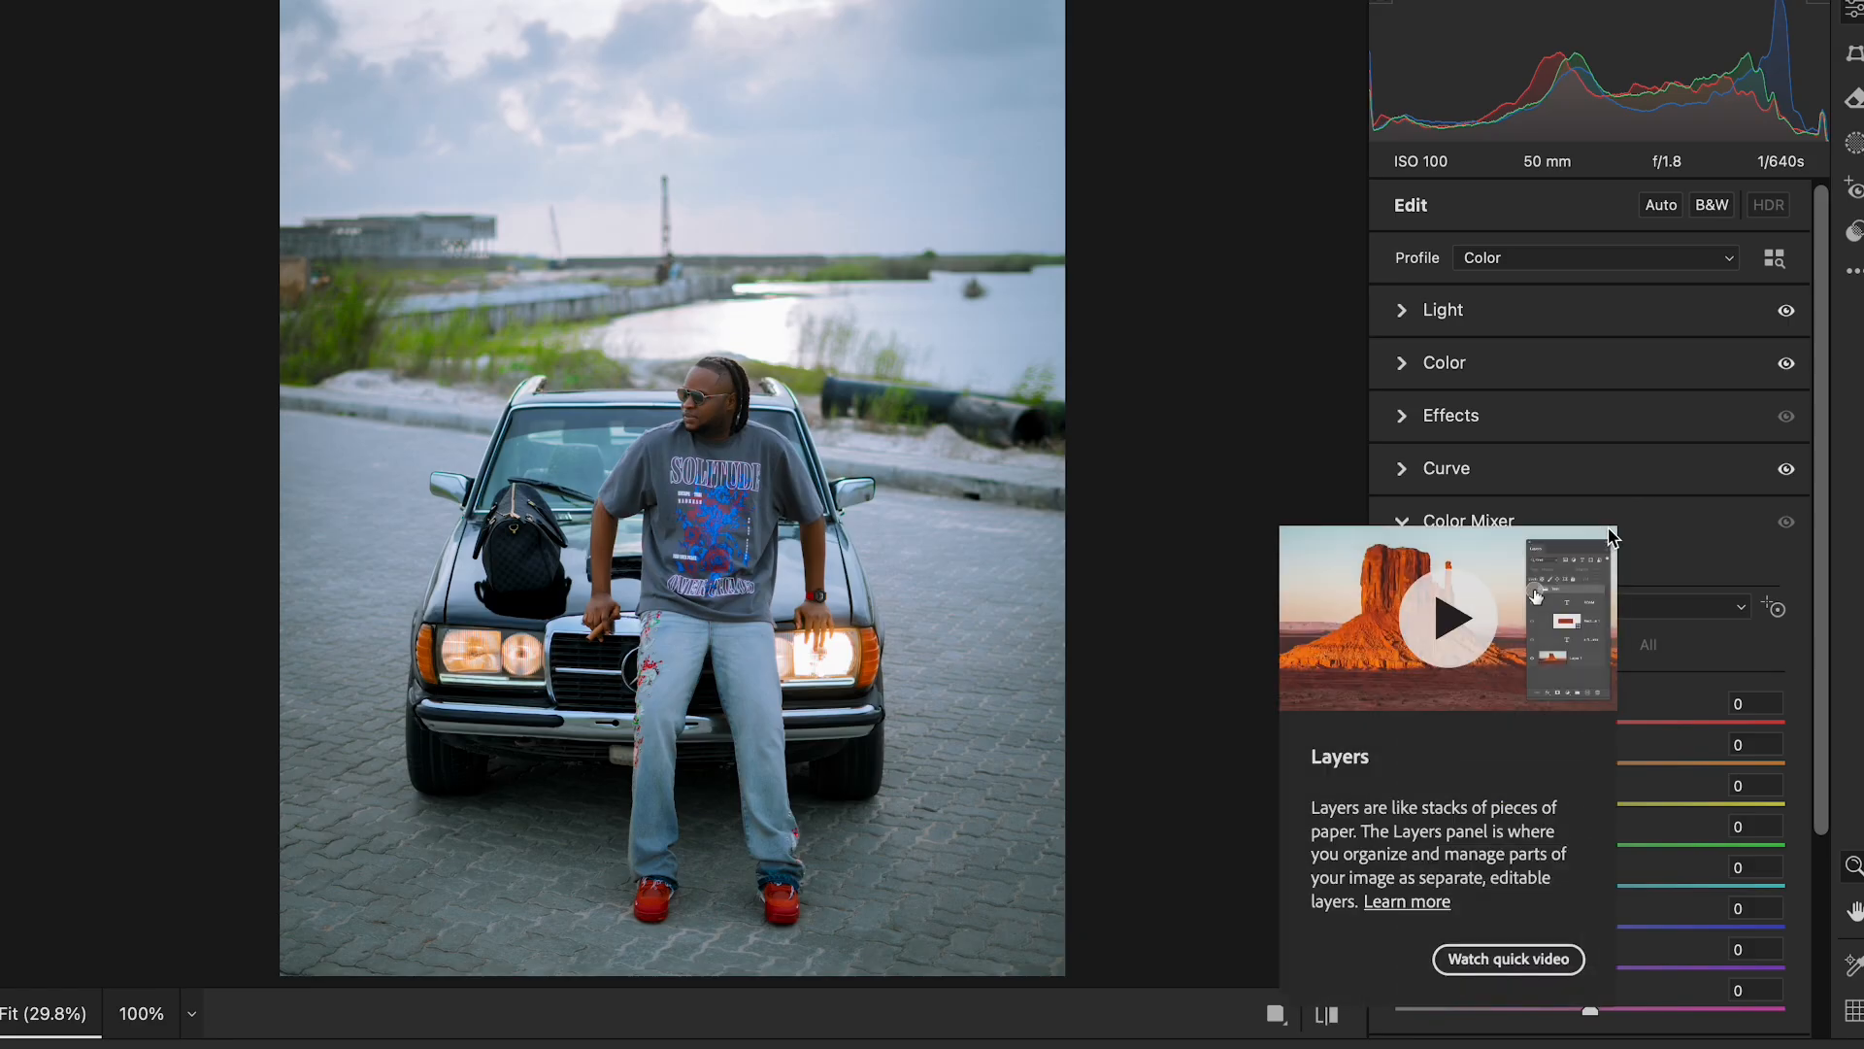
scroll(1585, 562, "down", 2)
left_click_drag(1590, 719, 1536, 719)
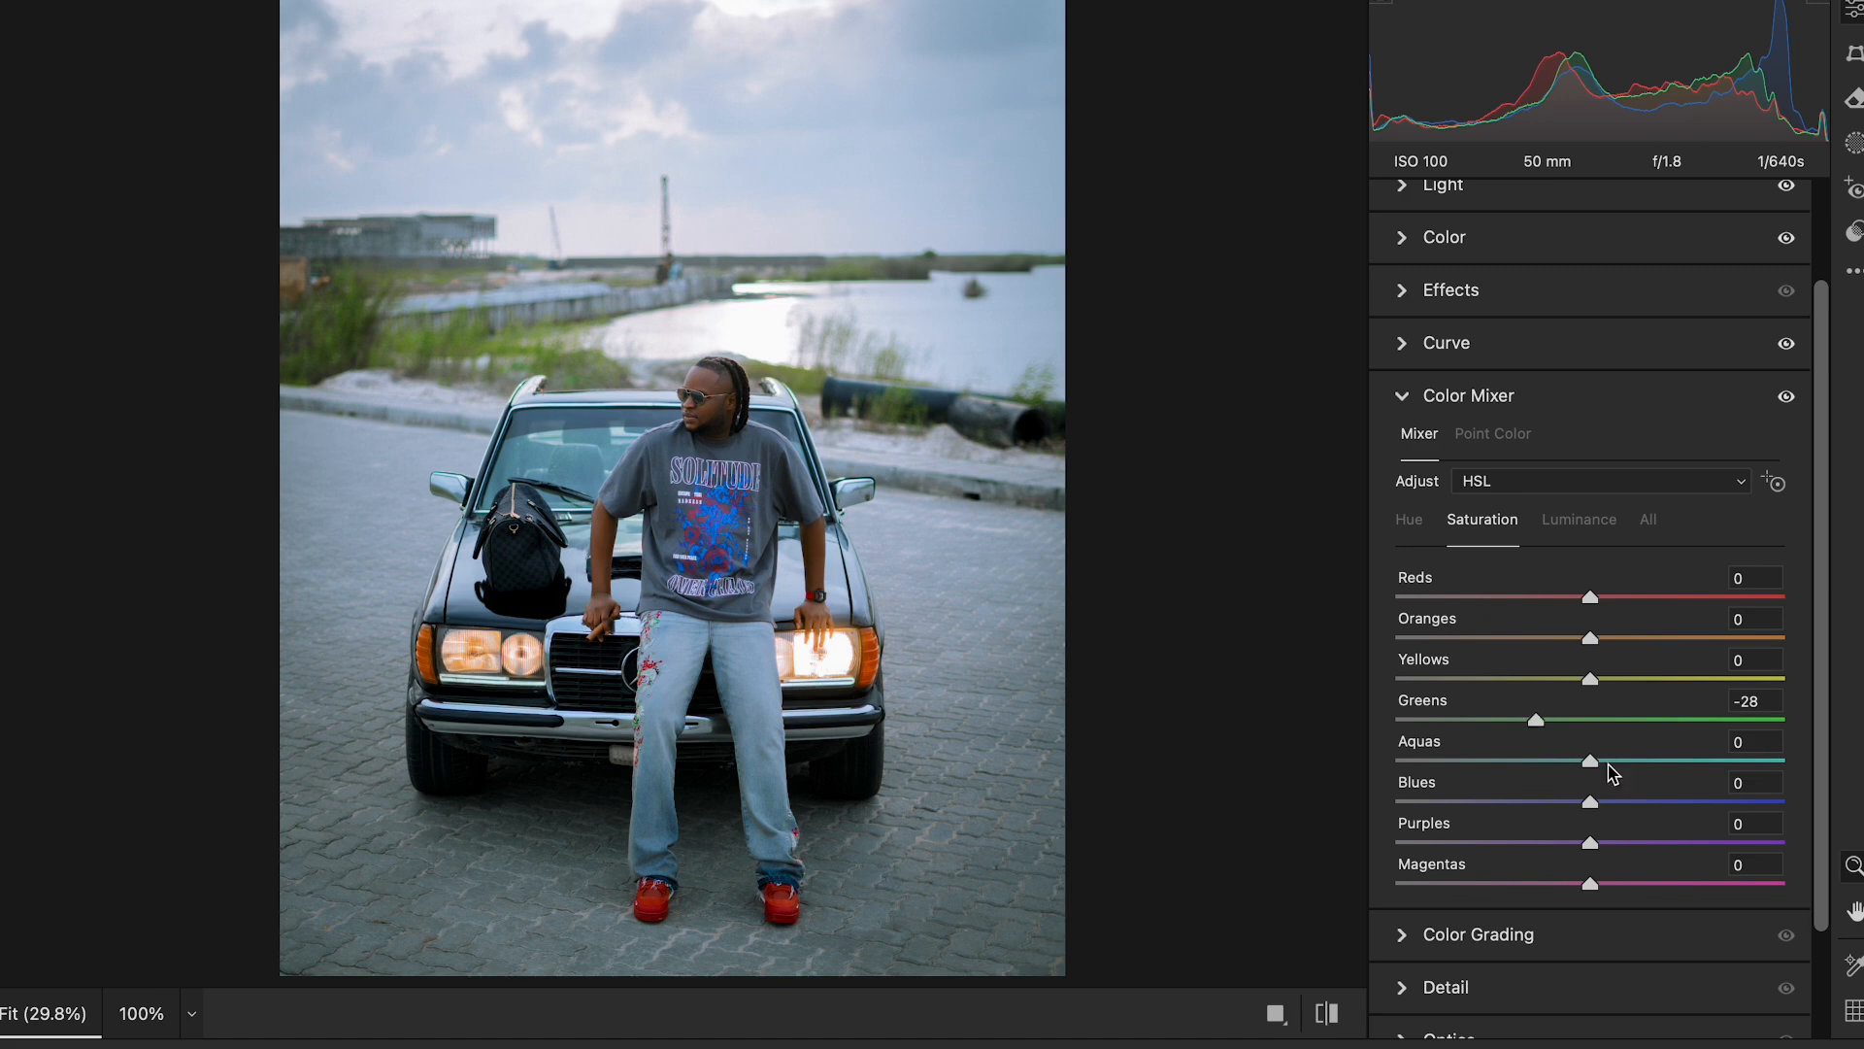
mouse_move(1594, 804)
left_mouse_down()
mouse_move(1618, 796)
mouse_move(1577, 804)
mouse_move(1686, 802)
mouse_move(1565, 804)
mouse_move(1585, 757)
mouse_move(1469, 748)
mouse_move(1798, 827)
mouse_move(1569, 783)
mouse_move(1623, 786)
left_mouse_up()
left_click_drag(1591, 639, 1601, 645)
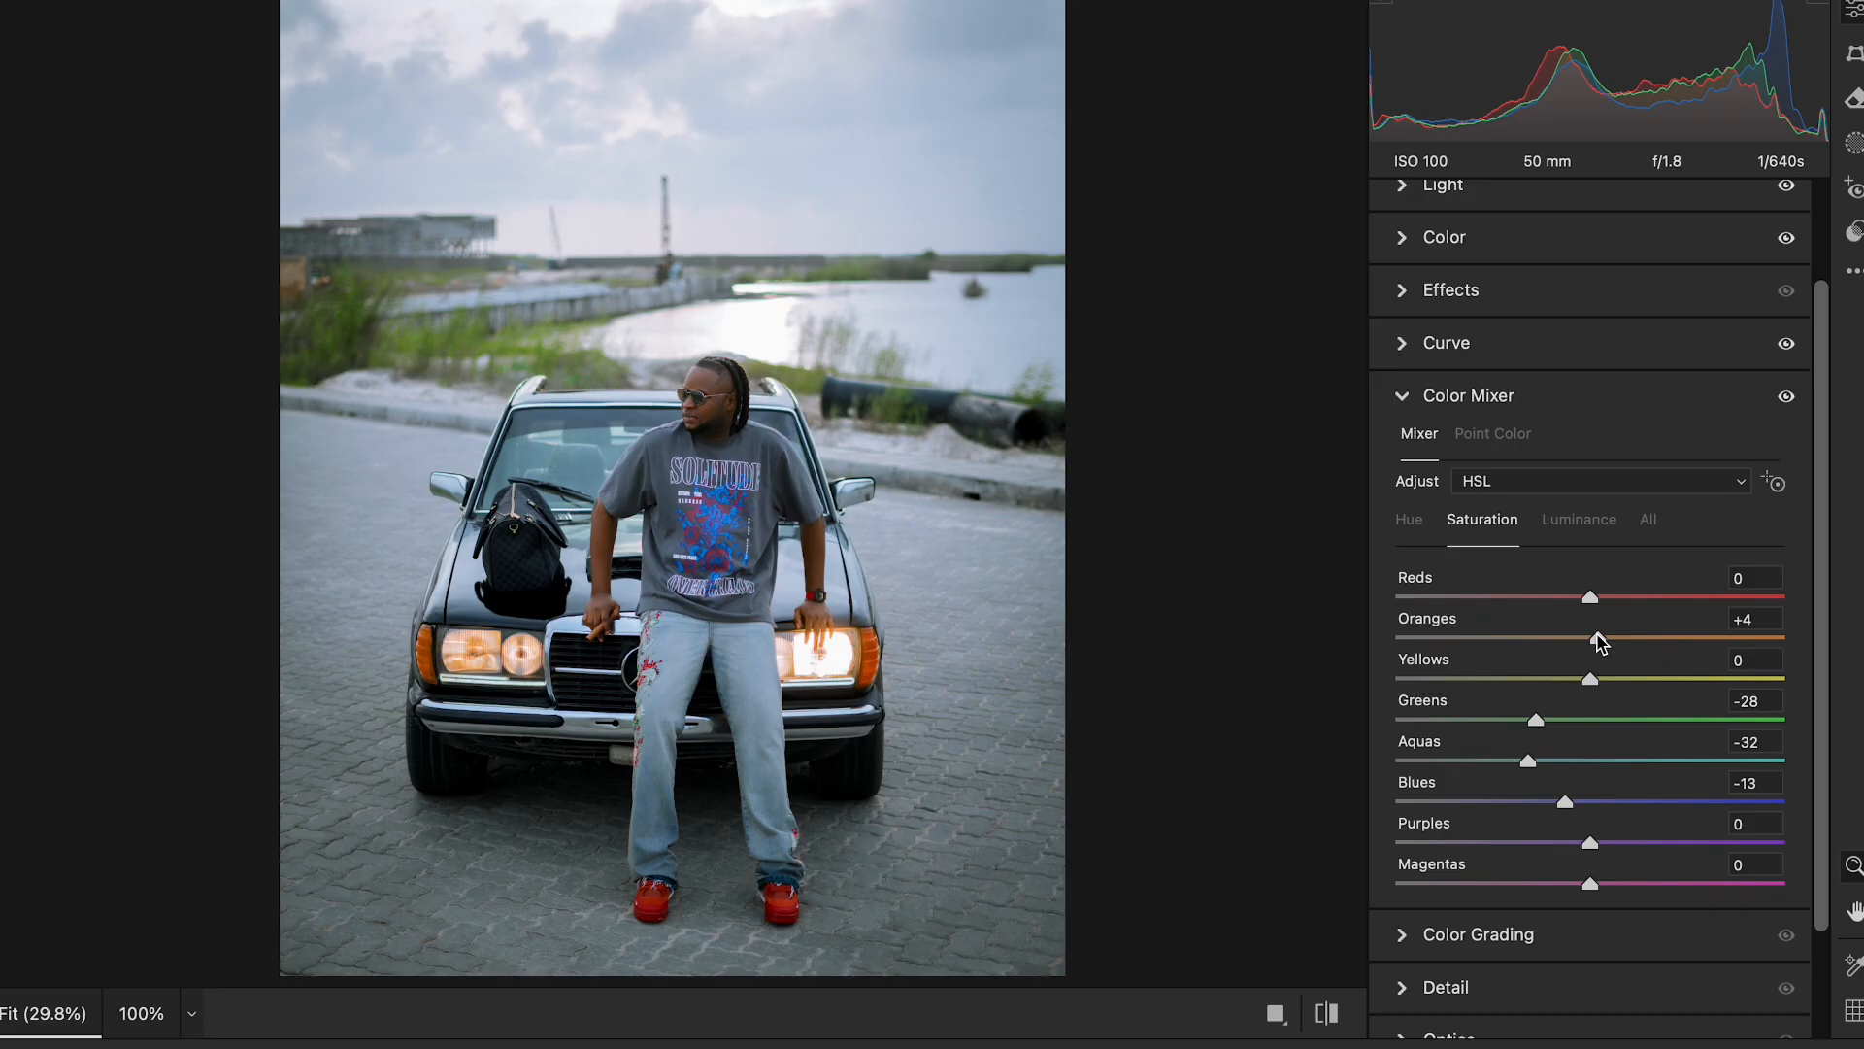
Compare the photo before and after the Camera Raw adjustments.
left_click(1327, 1016)
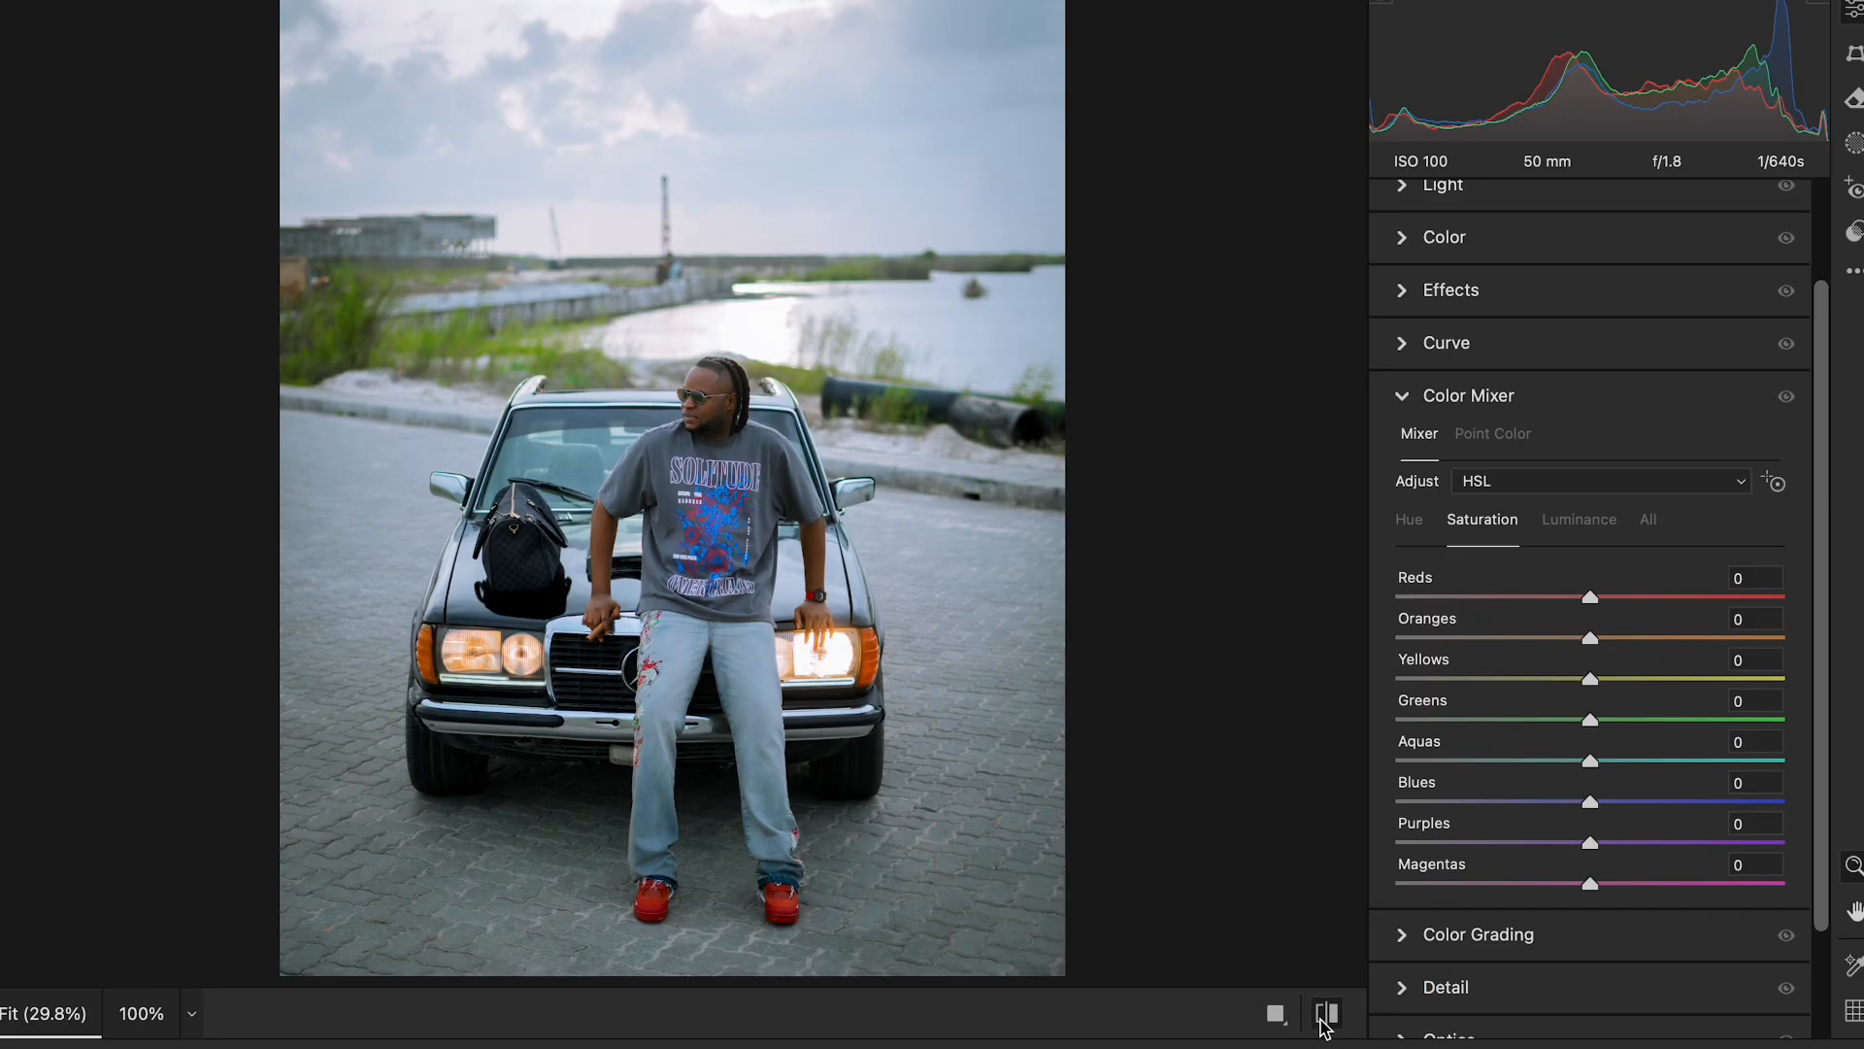
left_click(1327, 1016)
left_click(1327, 1016)
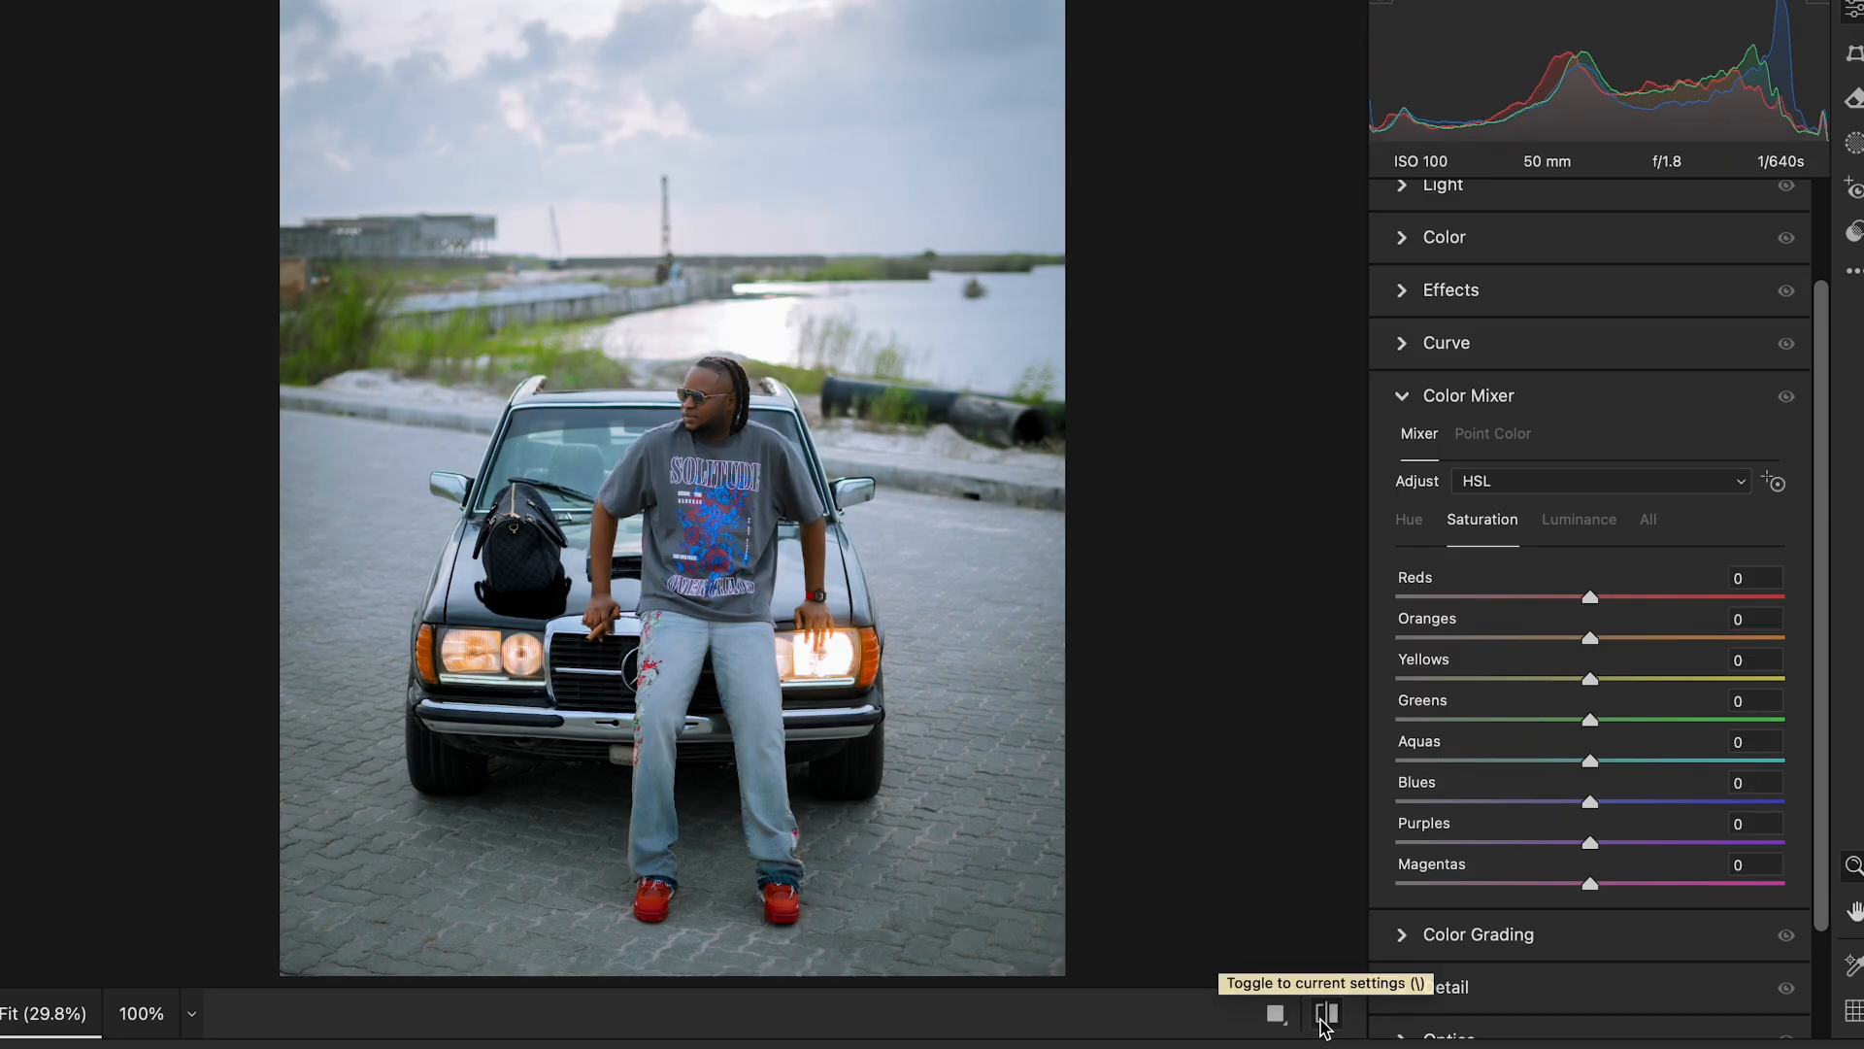
left_click(1327, 1016)
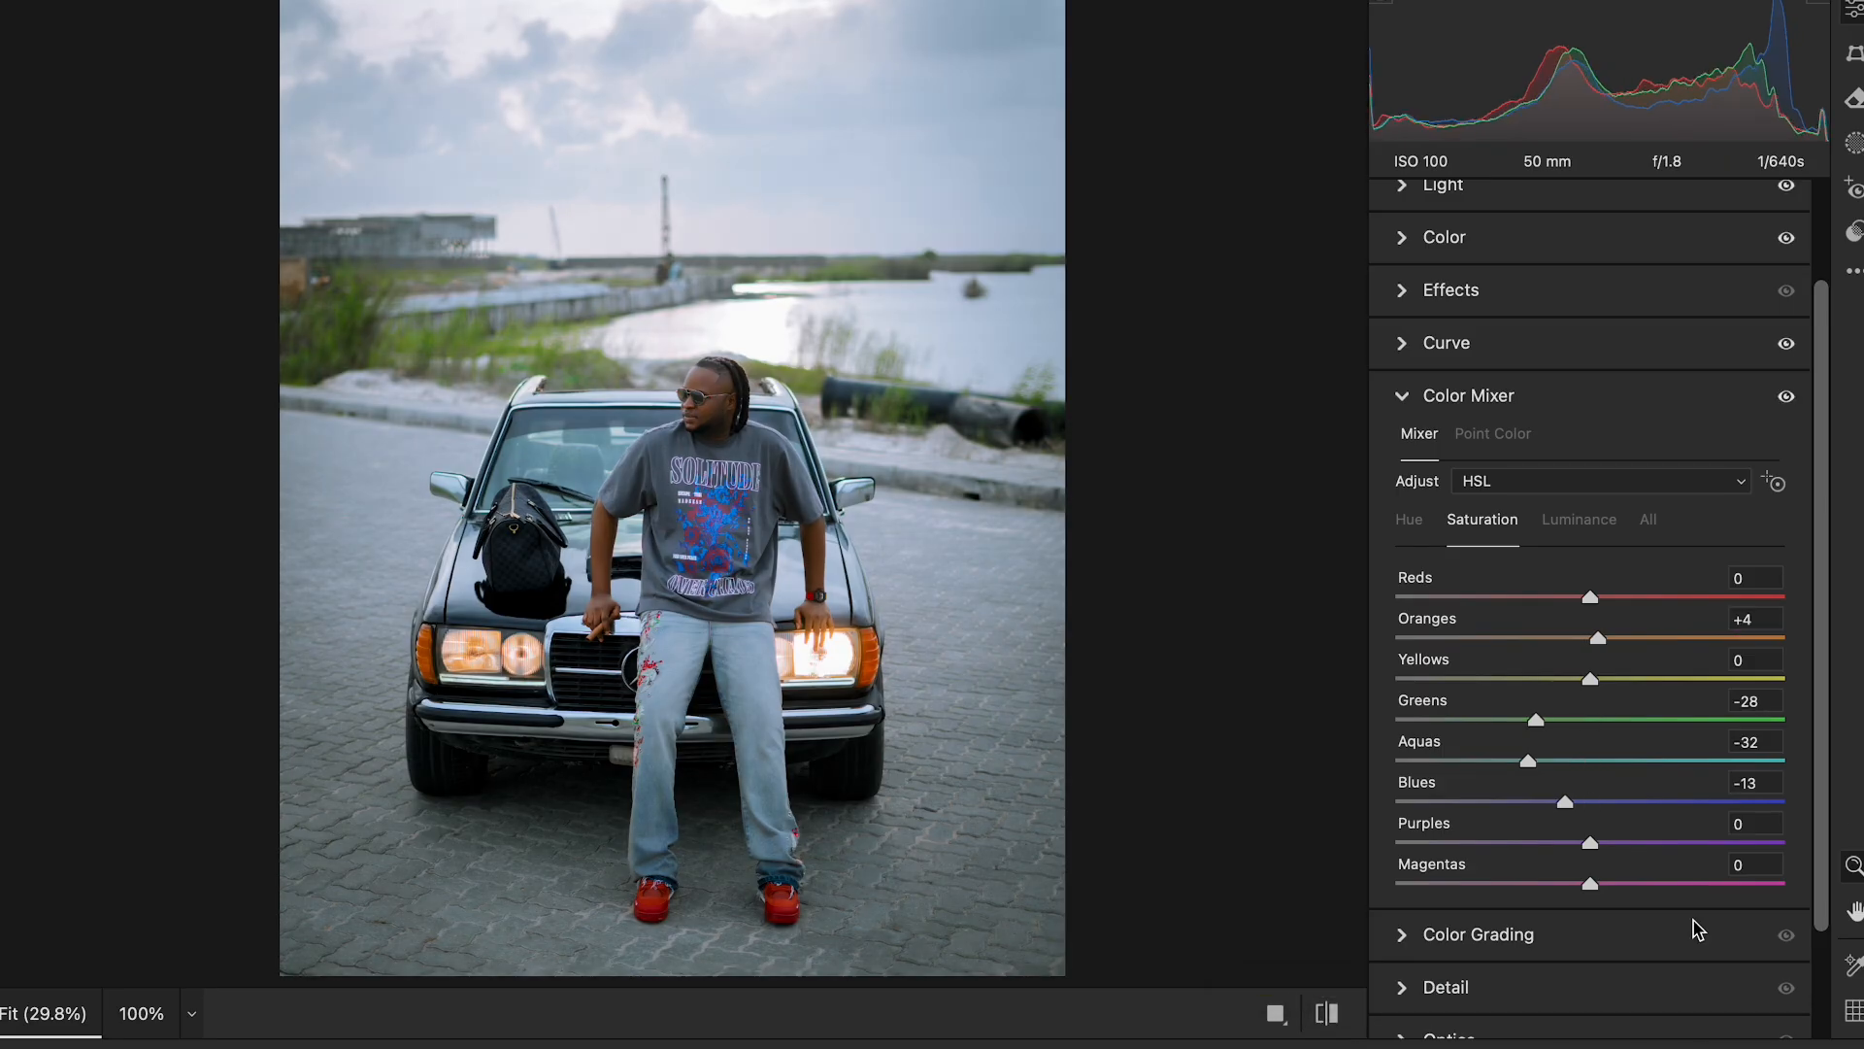
Set the Blue Primary saturation to +3 in Calibration and open the Masking tools.
scroll(1704, 963, "down", 3)
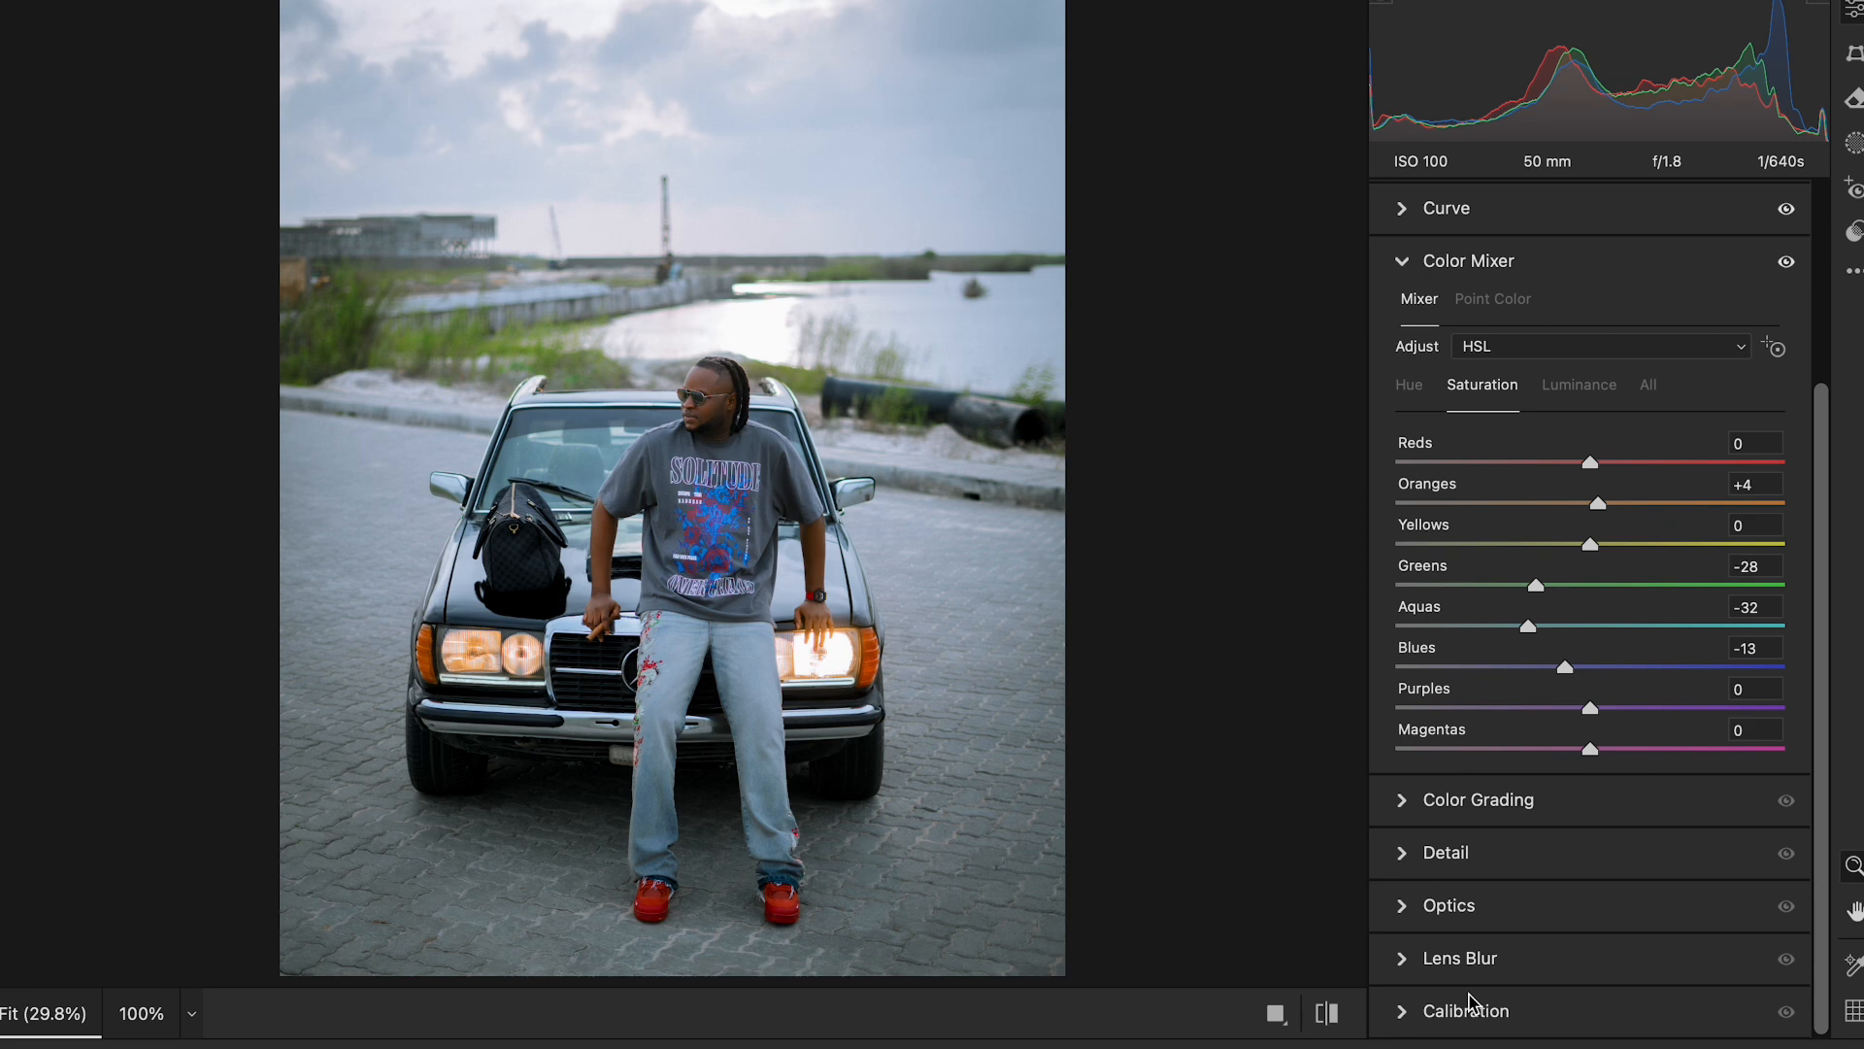
left_click(1494, 1011)
left_click_drag(1597, 1016, 1604, 1020)
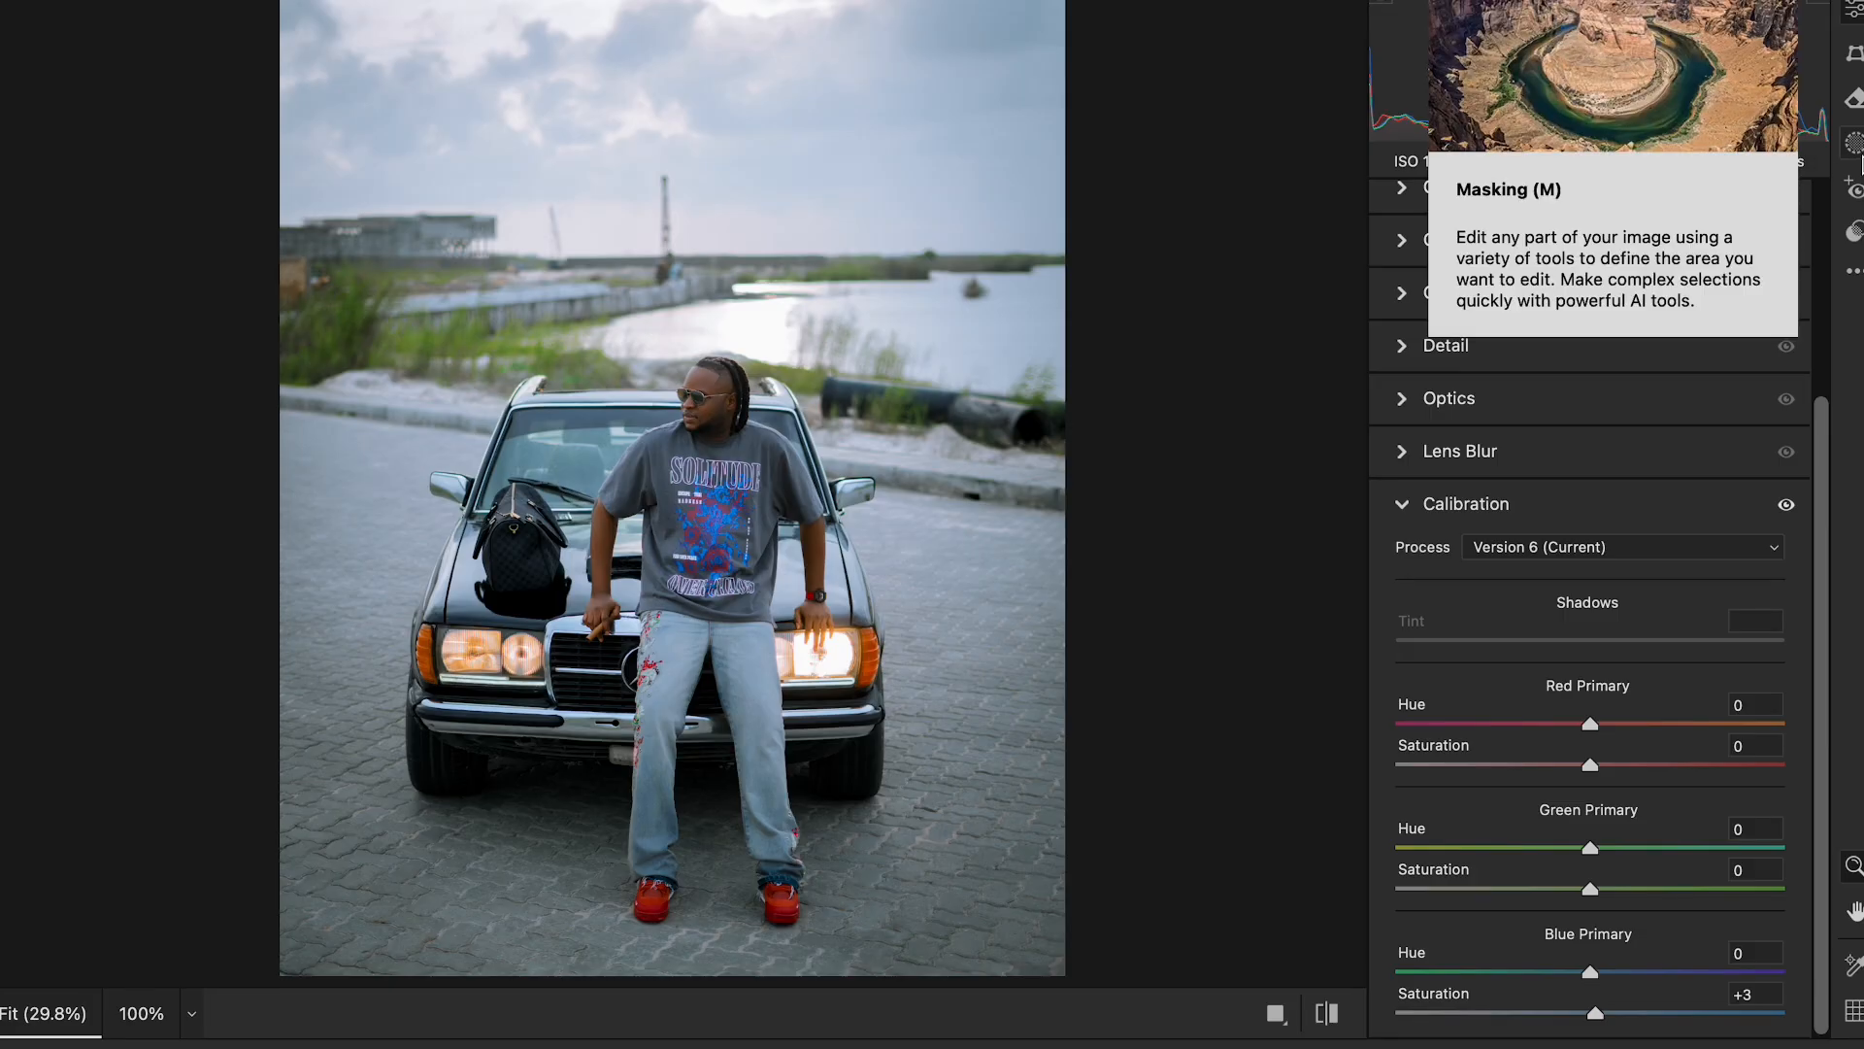
left_click(1856, 146)
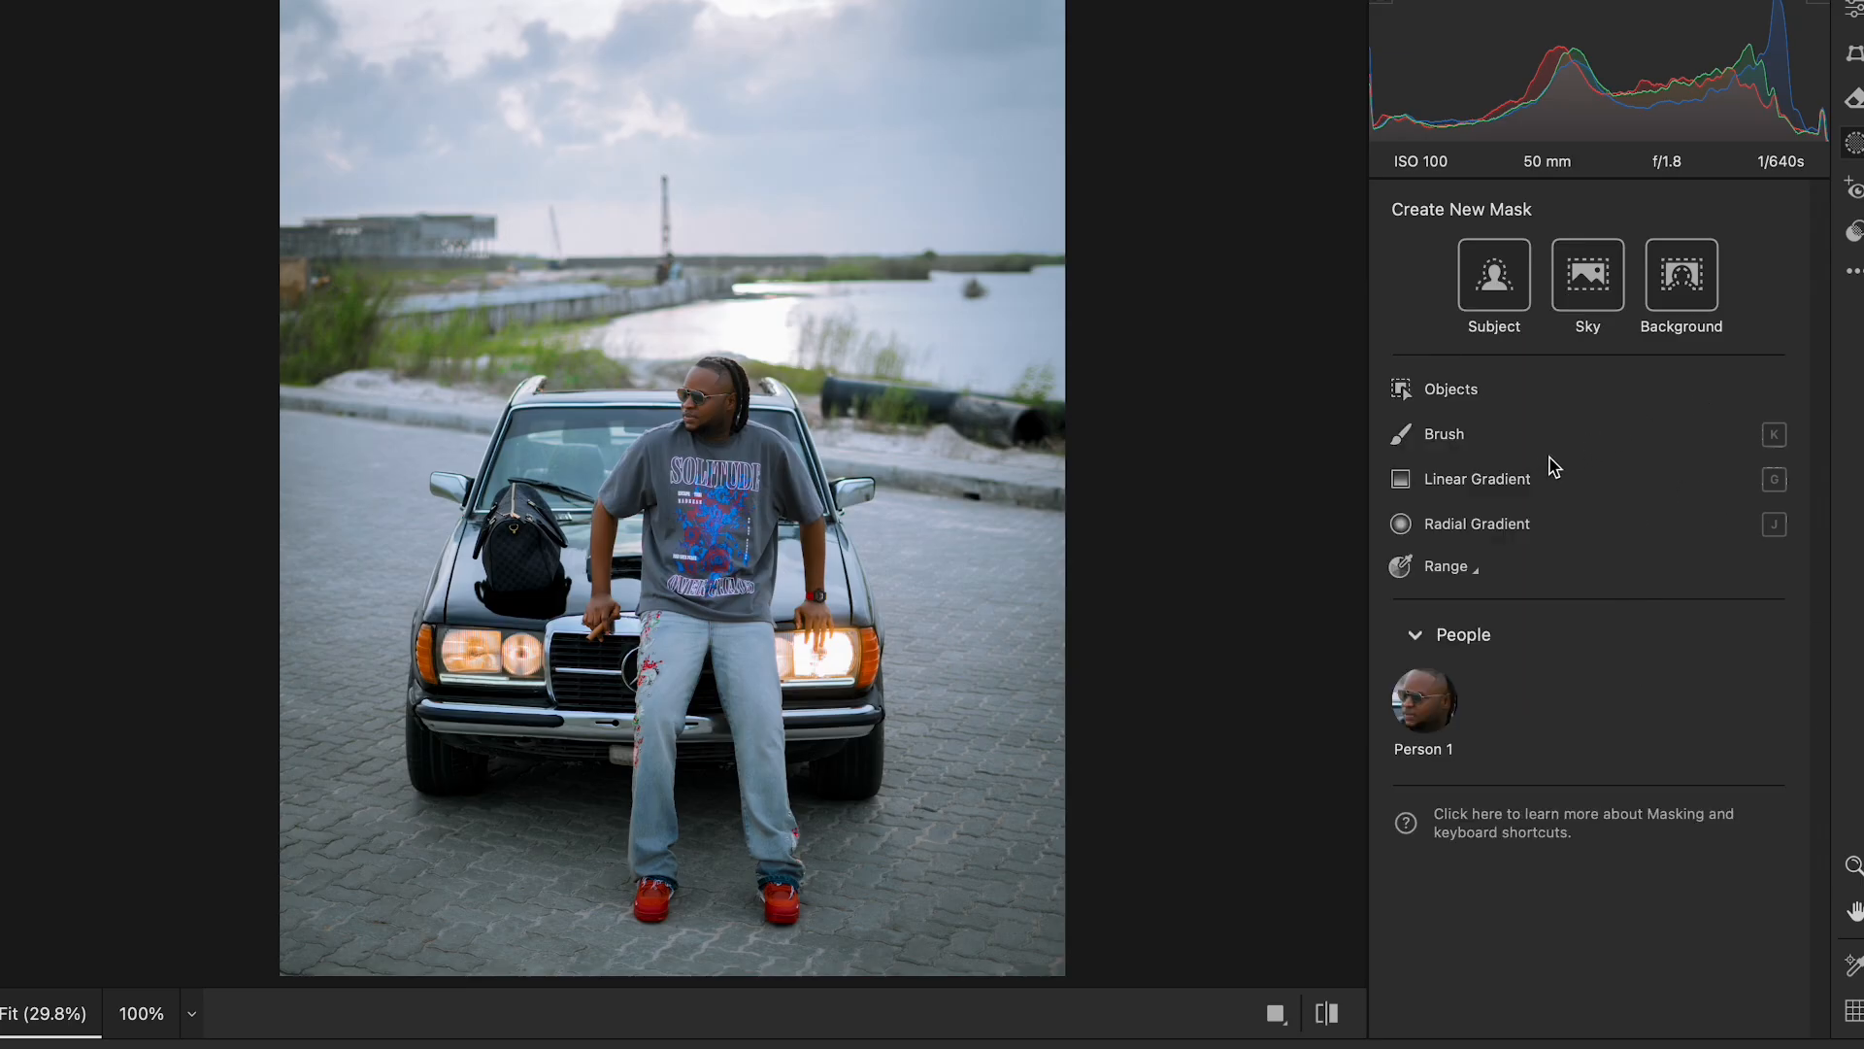
Add a linear gradient mask fading down over the sky with Exposure -0.95, Contrast +21, Highlights -14, Shadows -8 and Whites -8.
left_click(1511, 485)
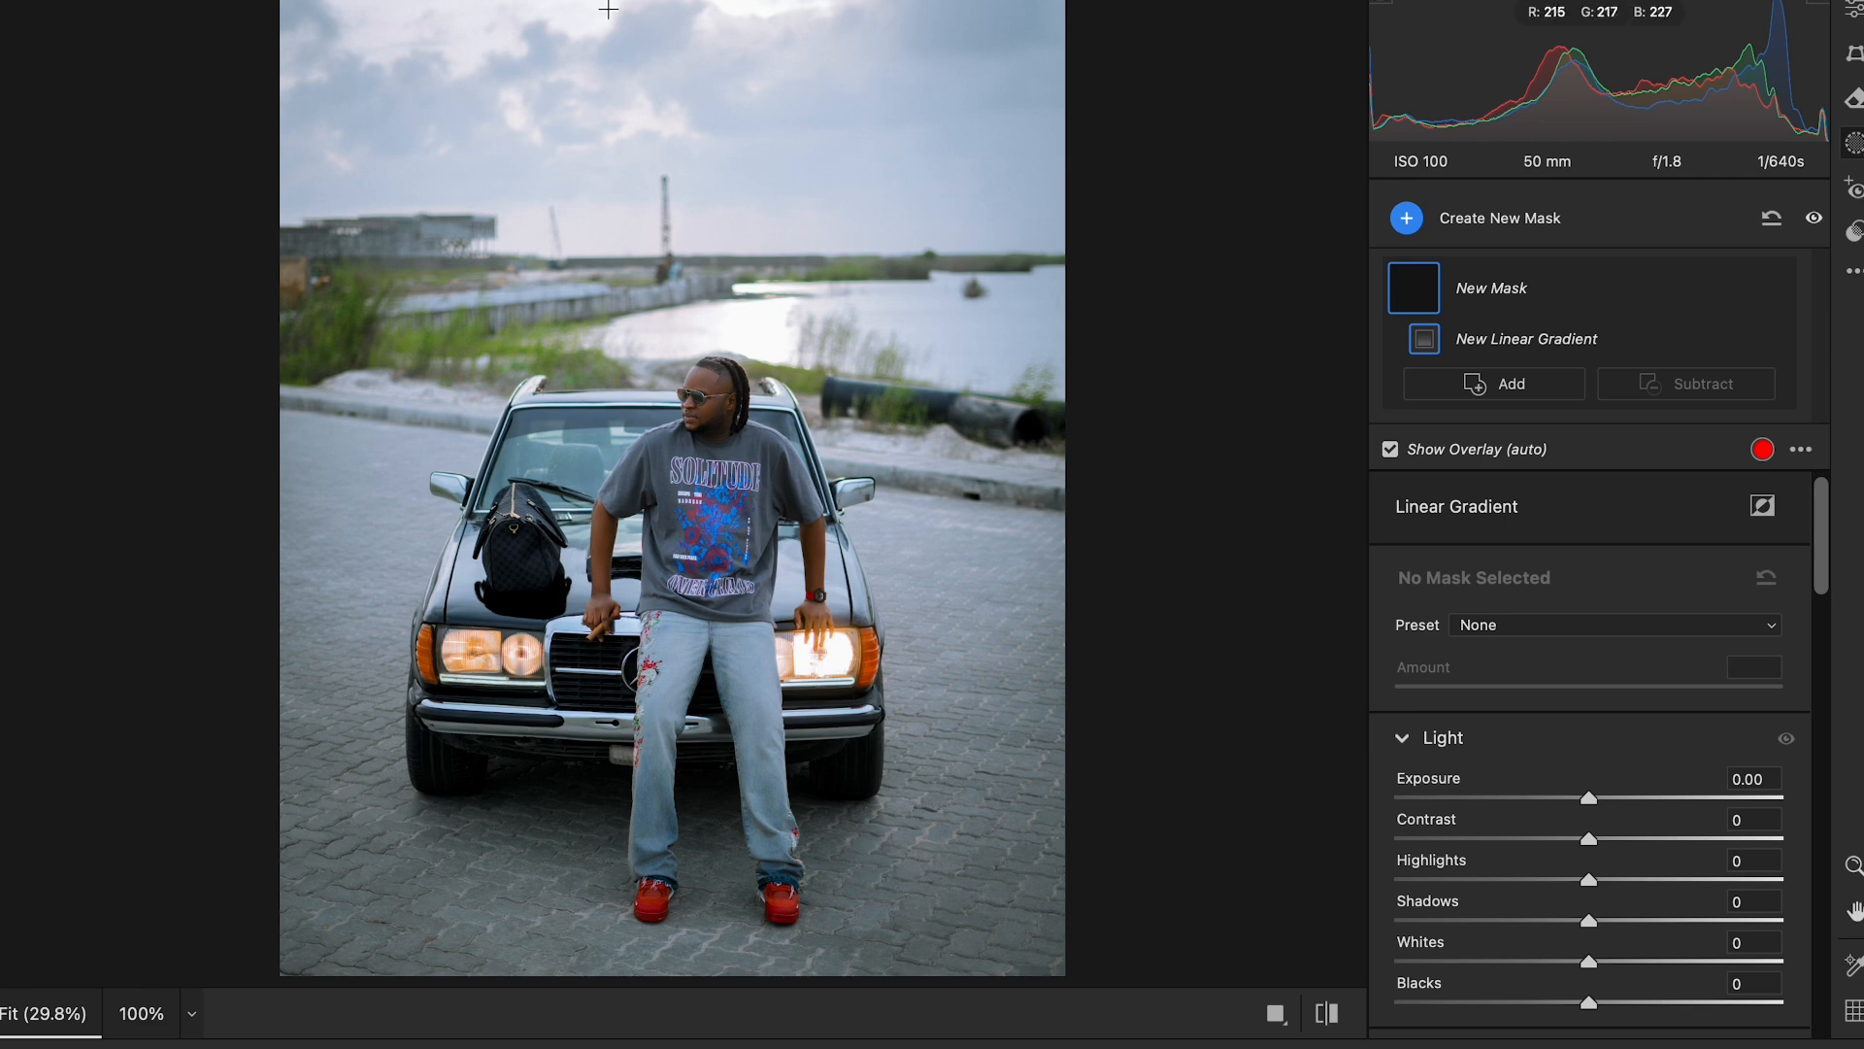
left_click_drag(637, 2, 637, 370)
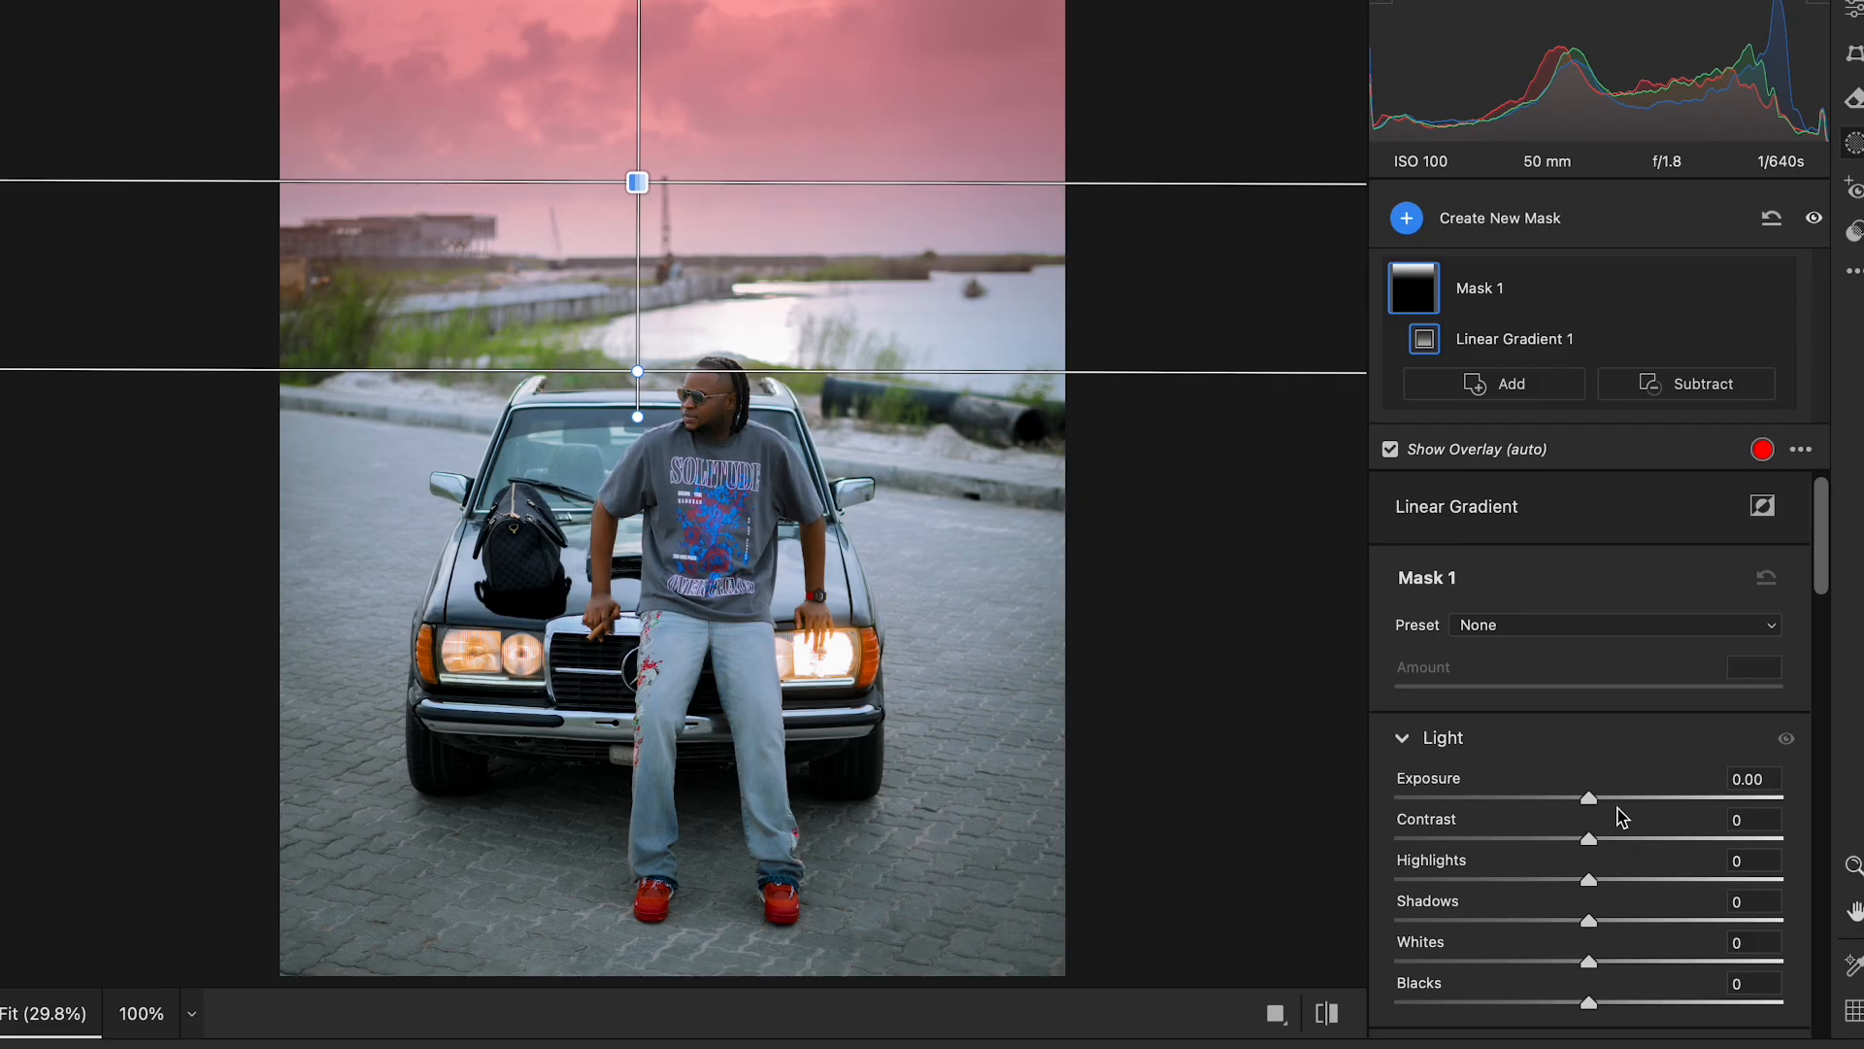
left_click_drag(1588, 796, 1541, 802)
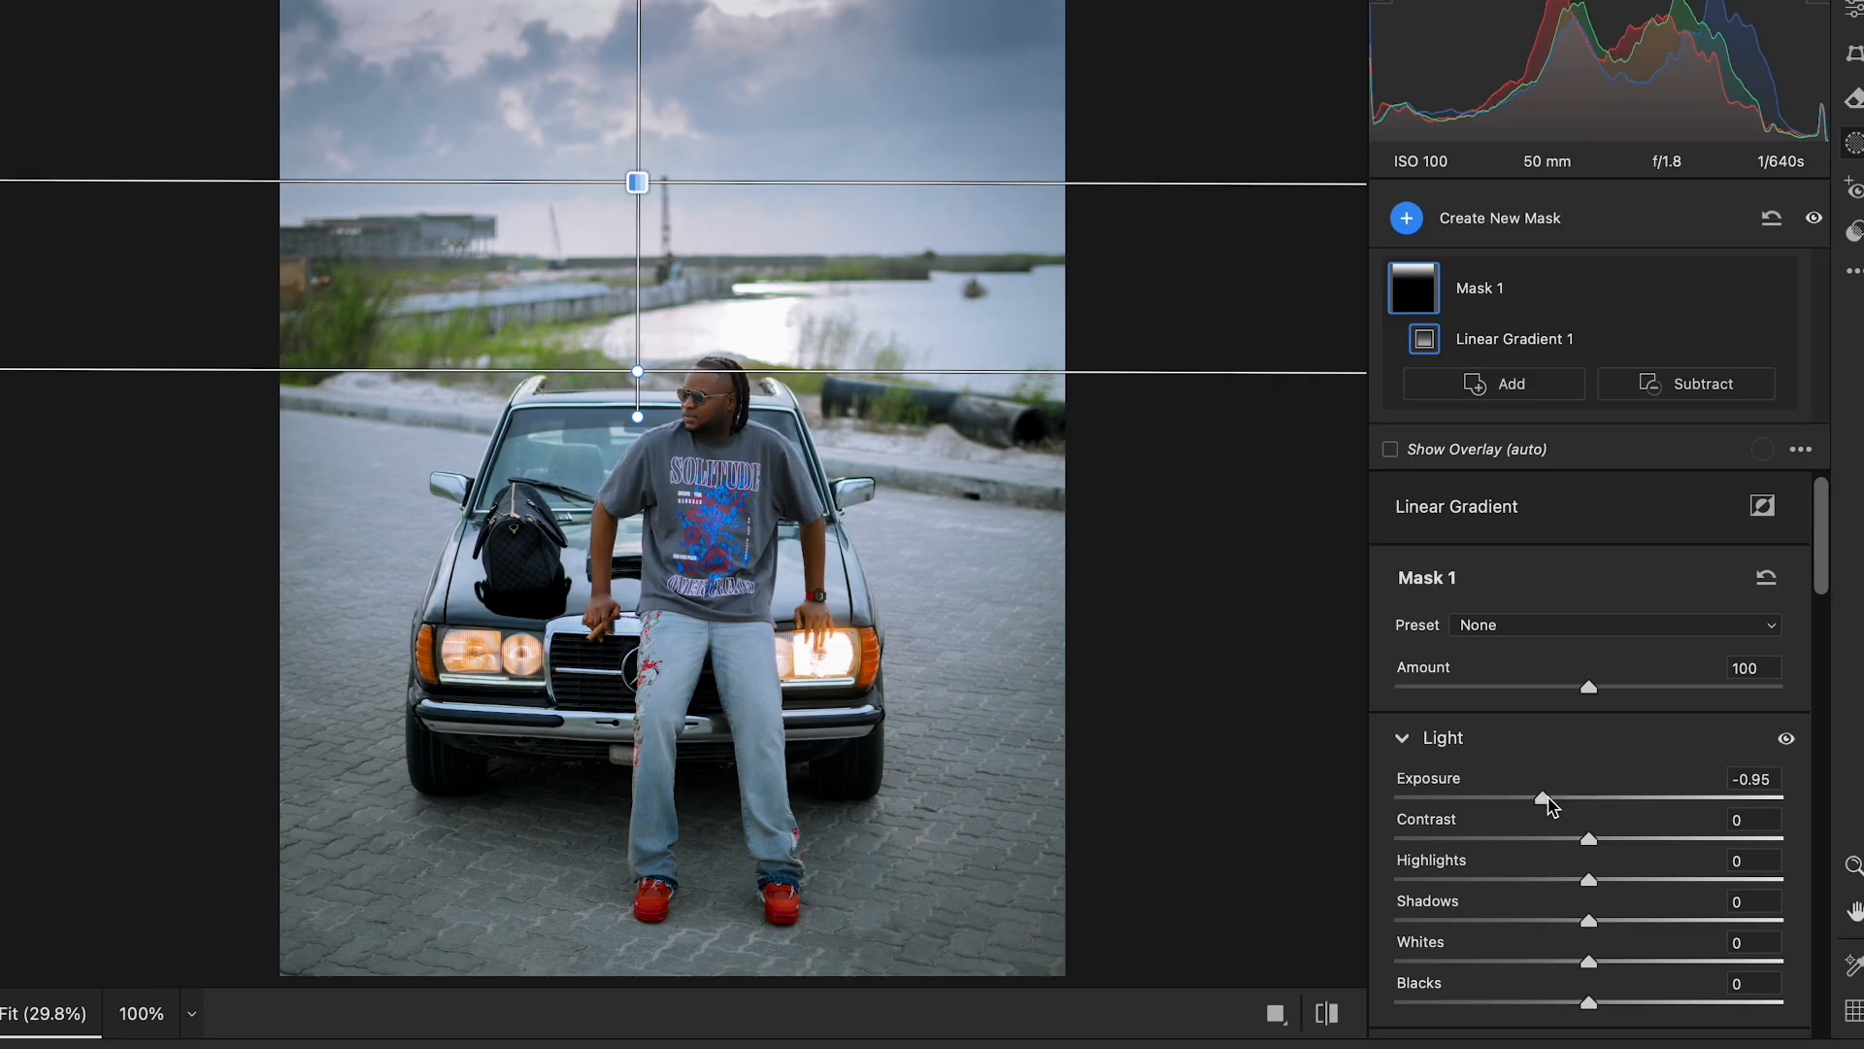
left_click_drag(1585, 879, 1631, 855)
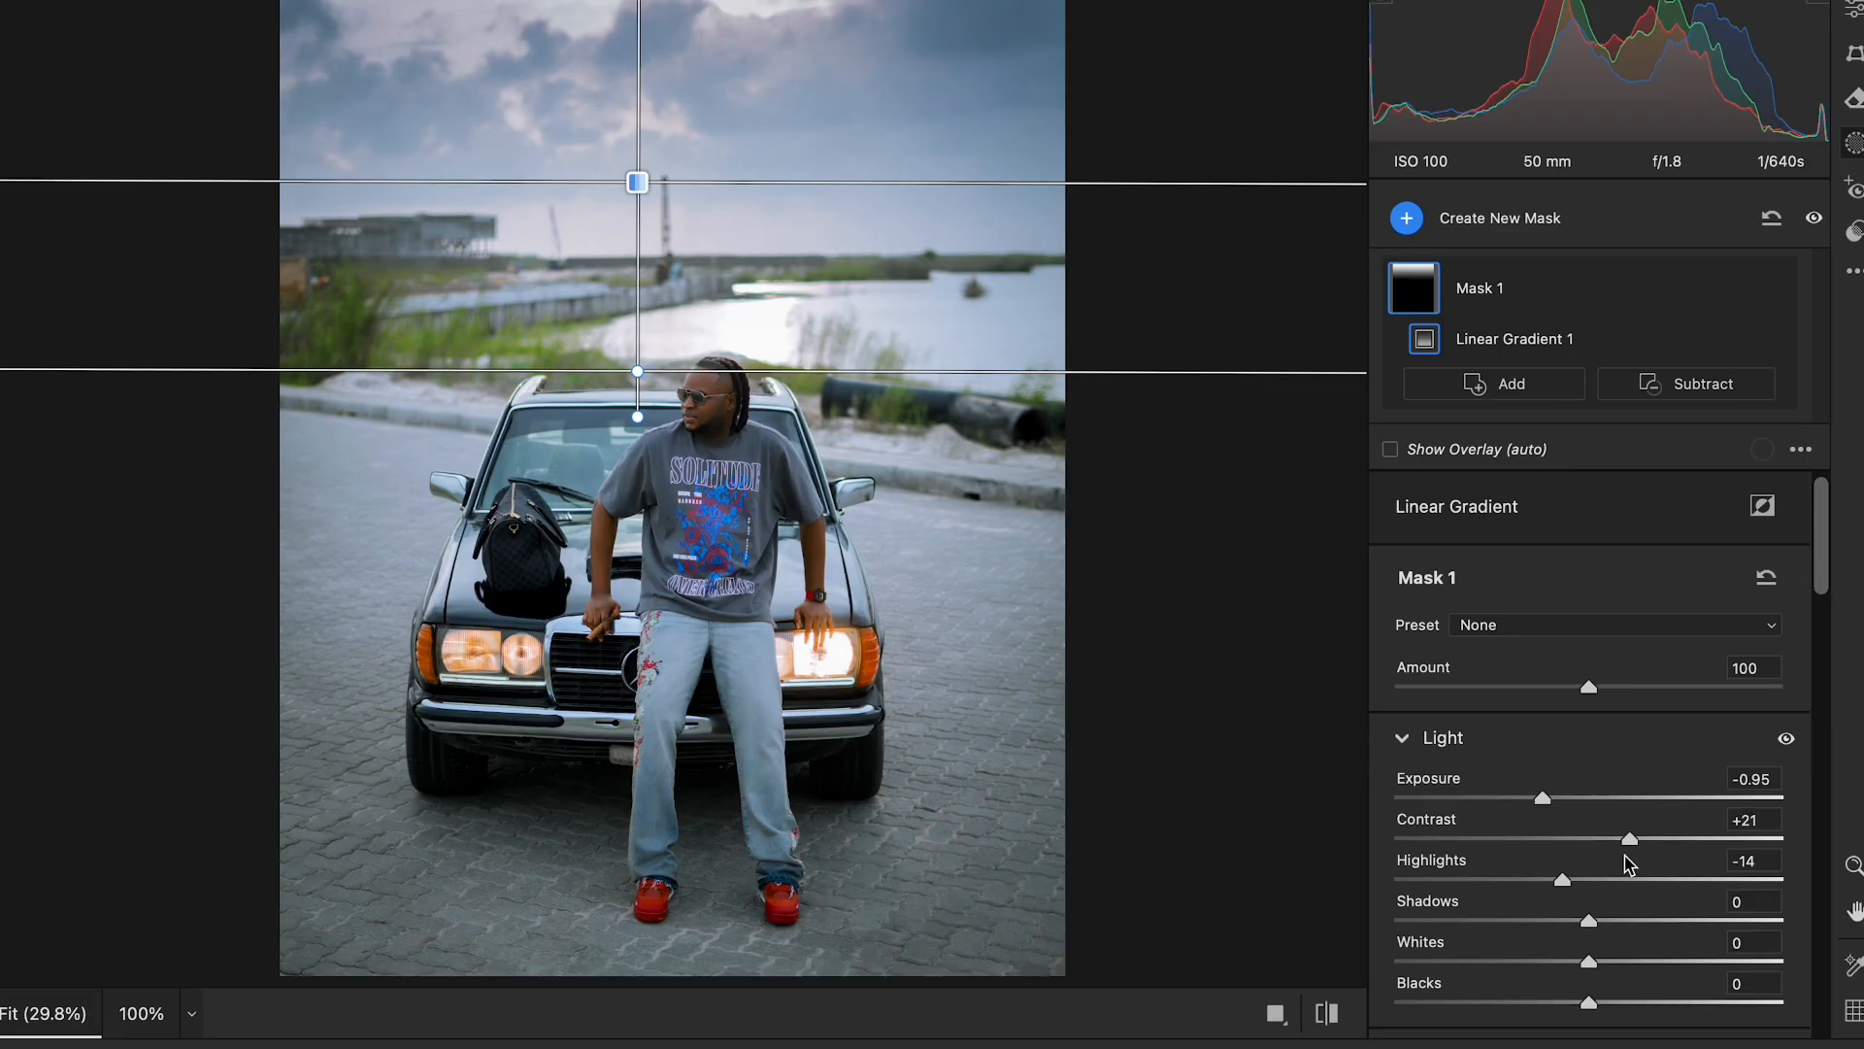
left_click_drag(1584, 920, 1573, 962)
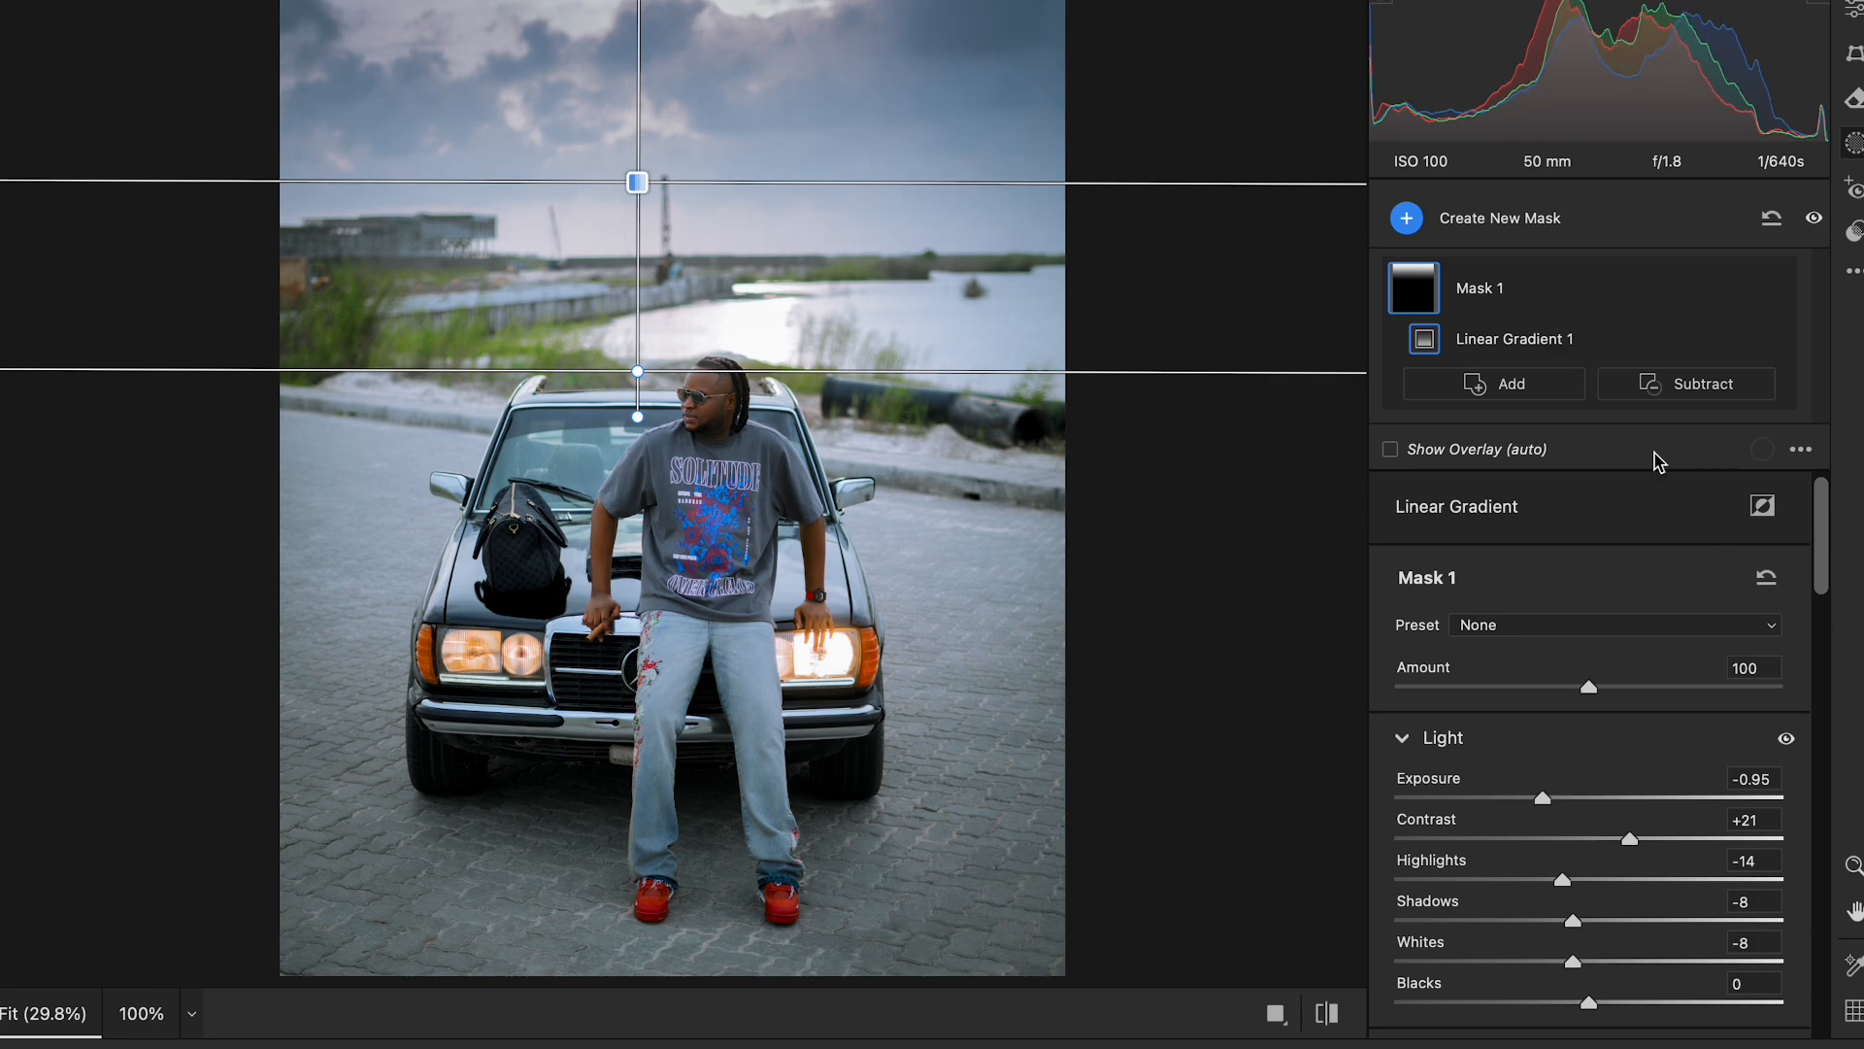
Compare the photo before and after the Camera Raw edits, including the darkened sky, and apply the filter to Layer 1.
left_click(1855, 9)
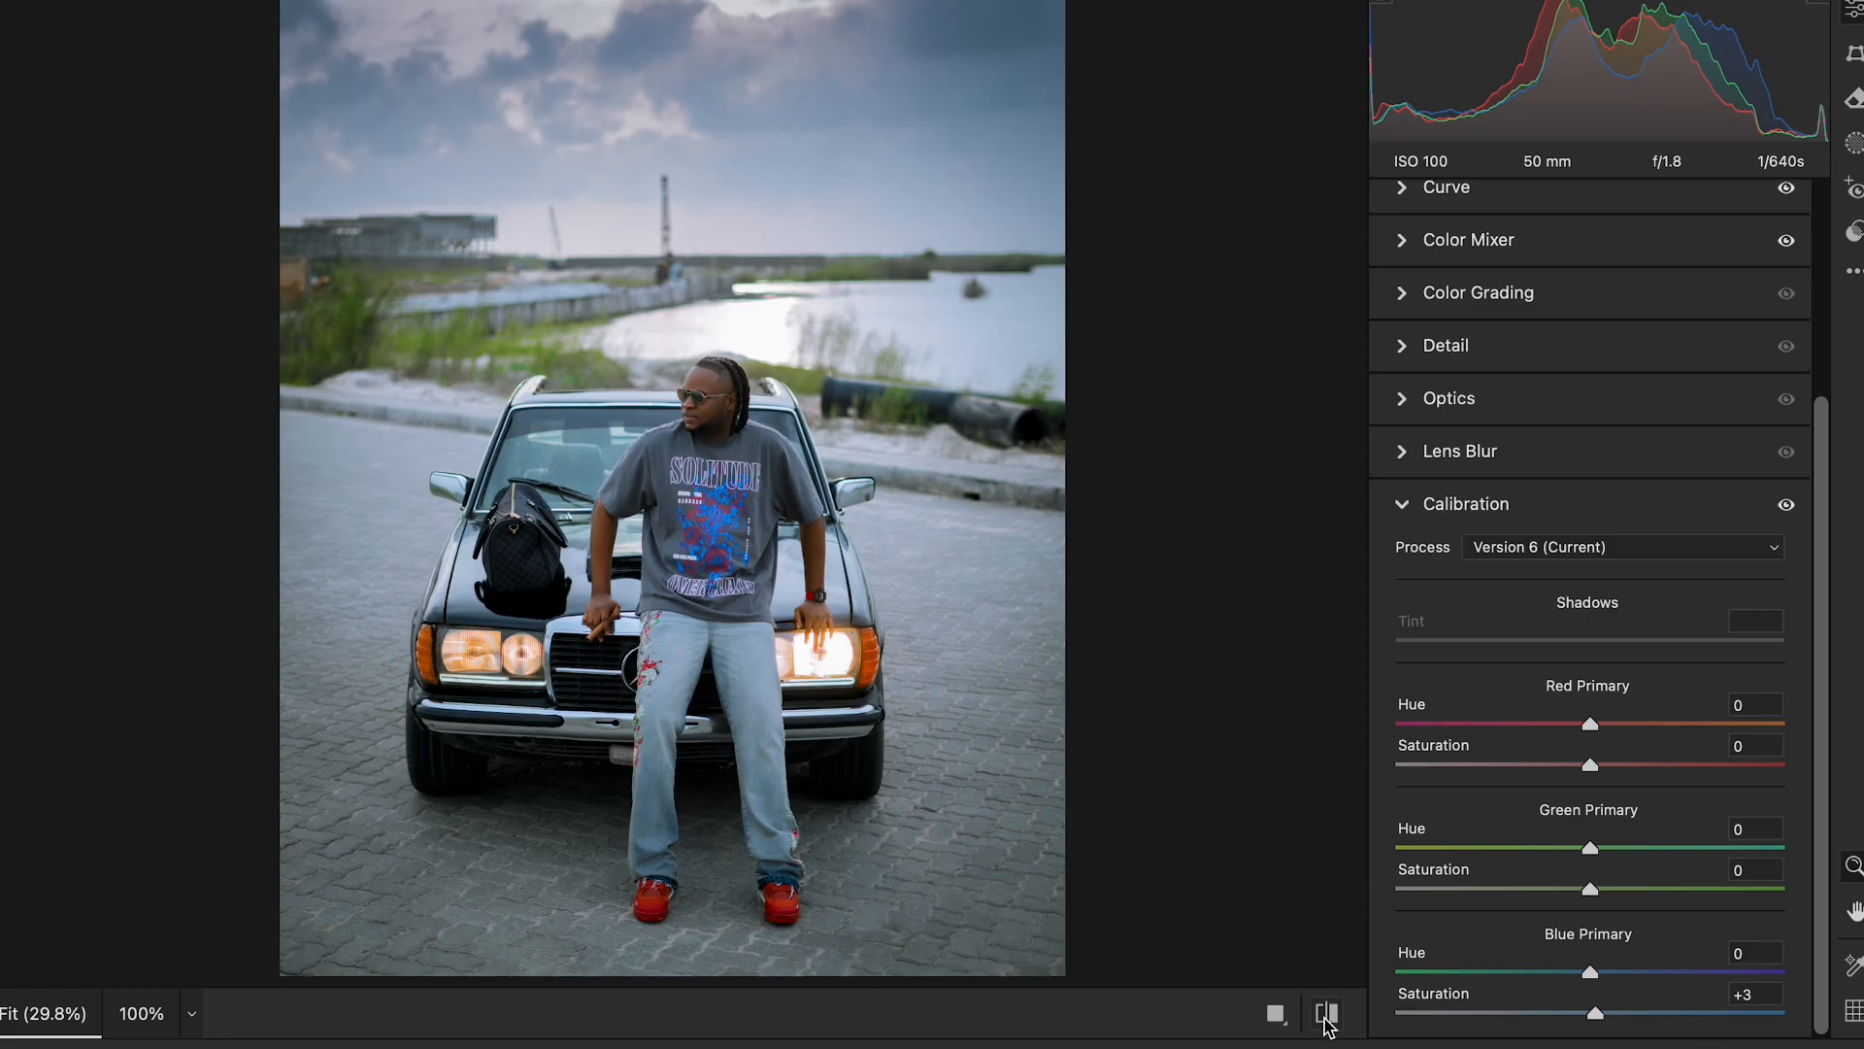
left_click(1326, 1015)
left_click(1326, 1015)
left_click(1327, 1014)
left_click(1326, 1015)
key("Return")
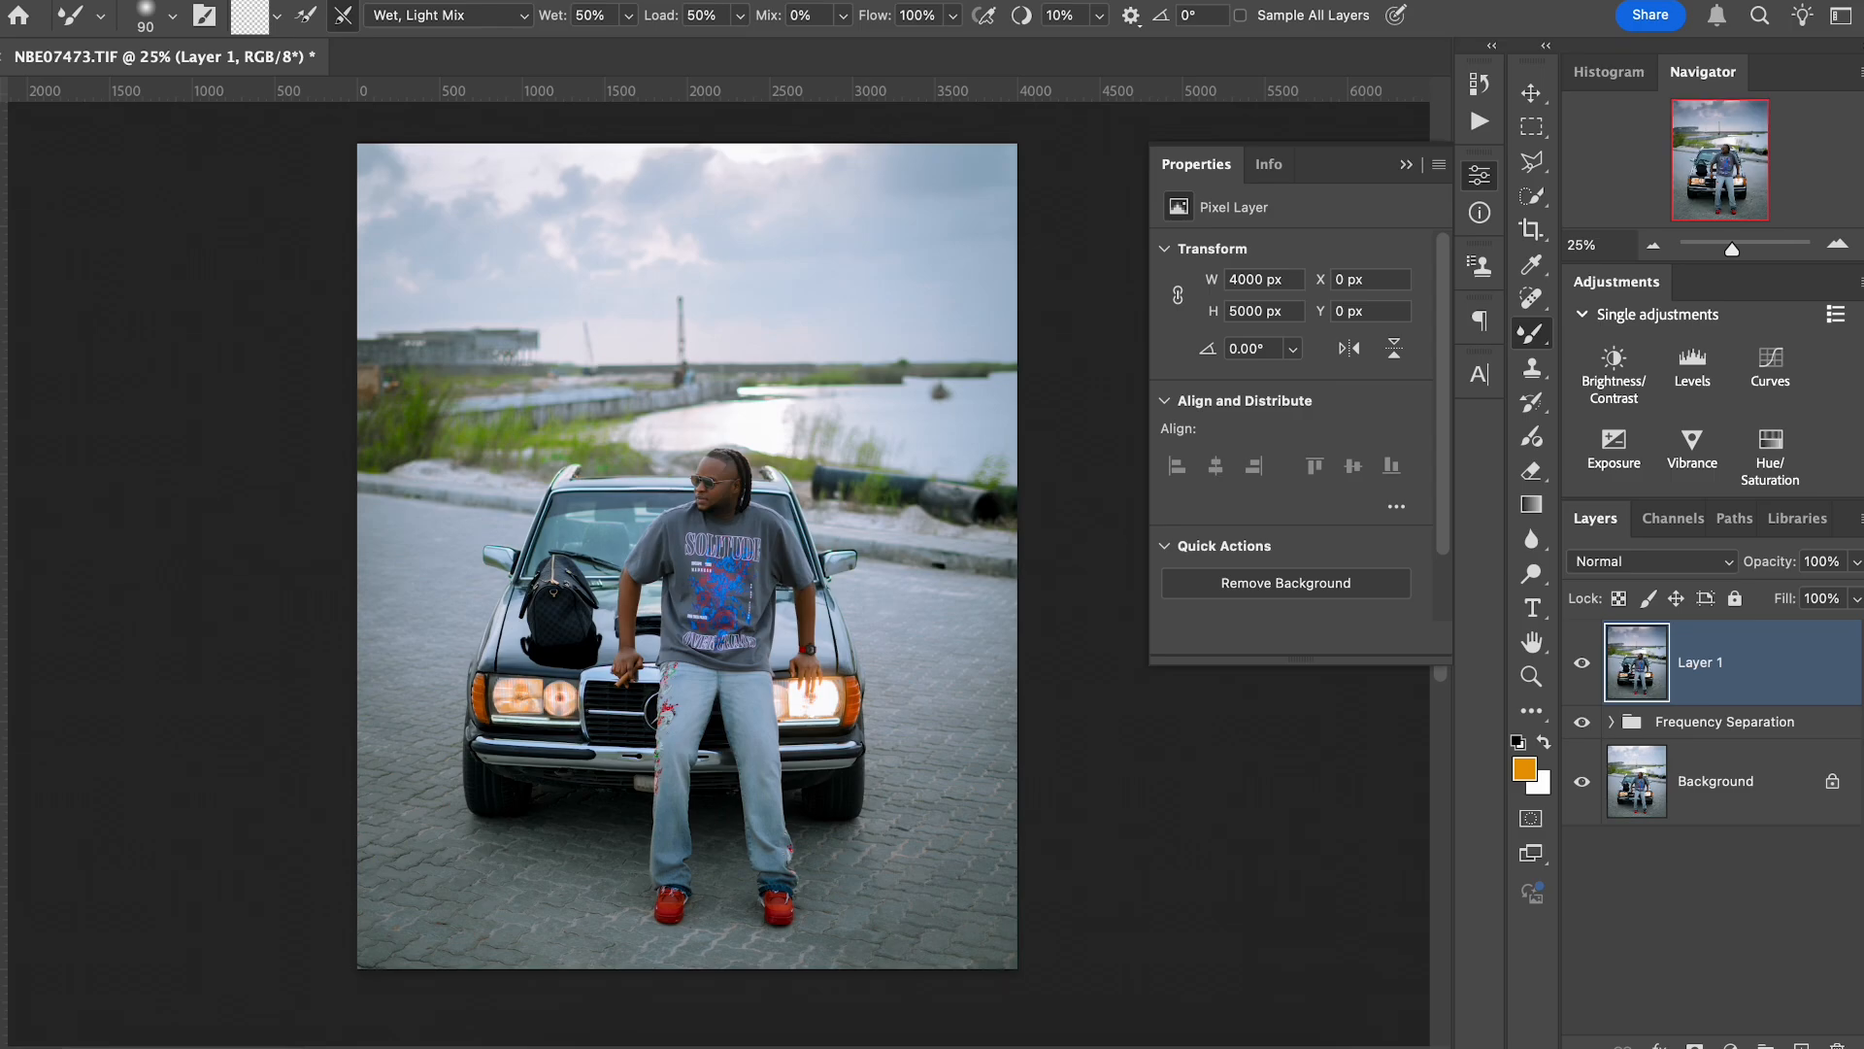
Toggle the visibility of Layer 1 to compare the graded photo with the ungraded retouch.
left_click(1582, 667)
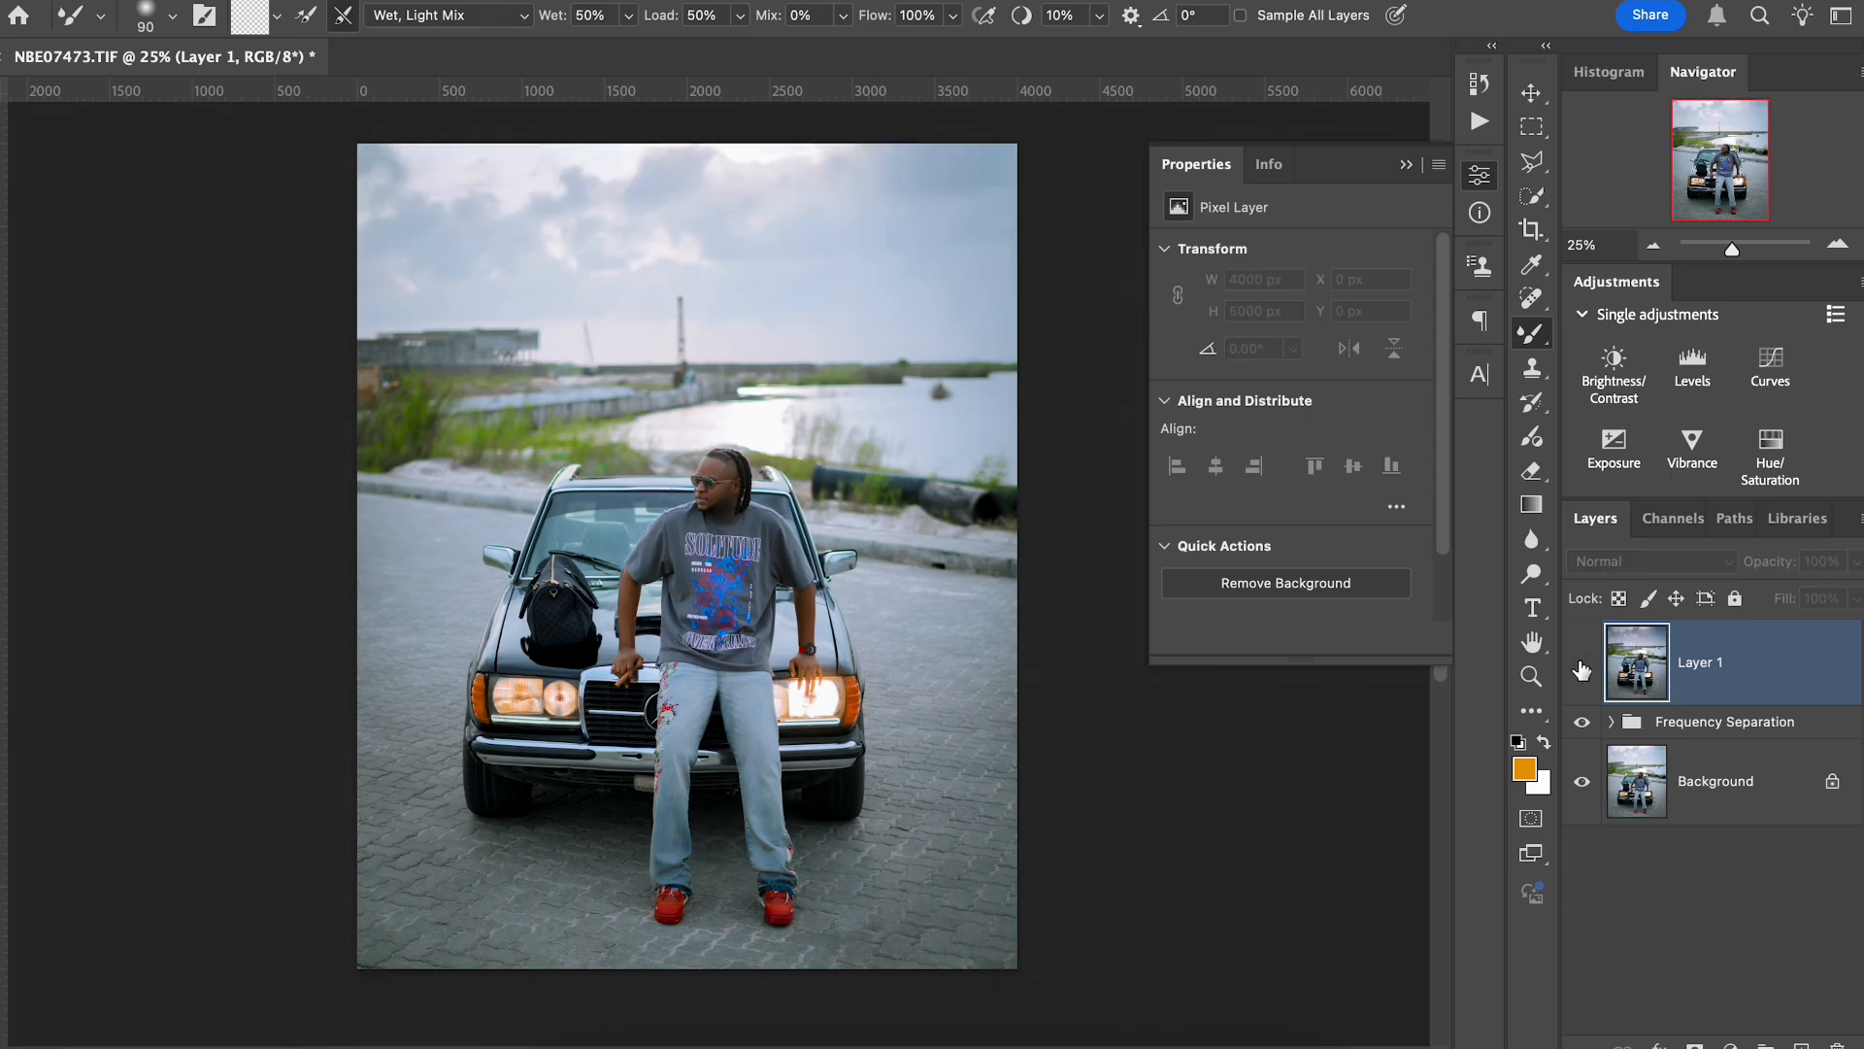
left_click(1581, 668)
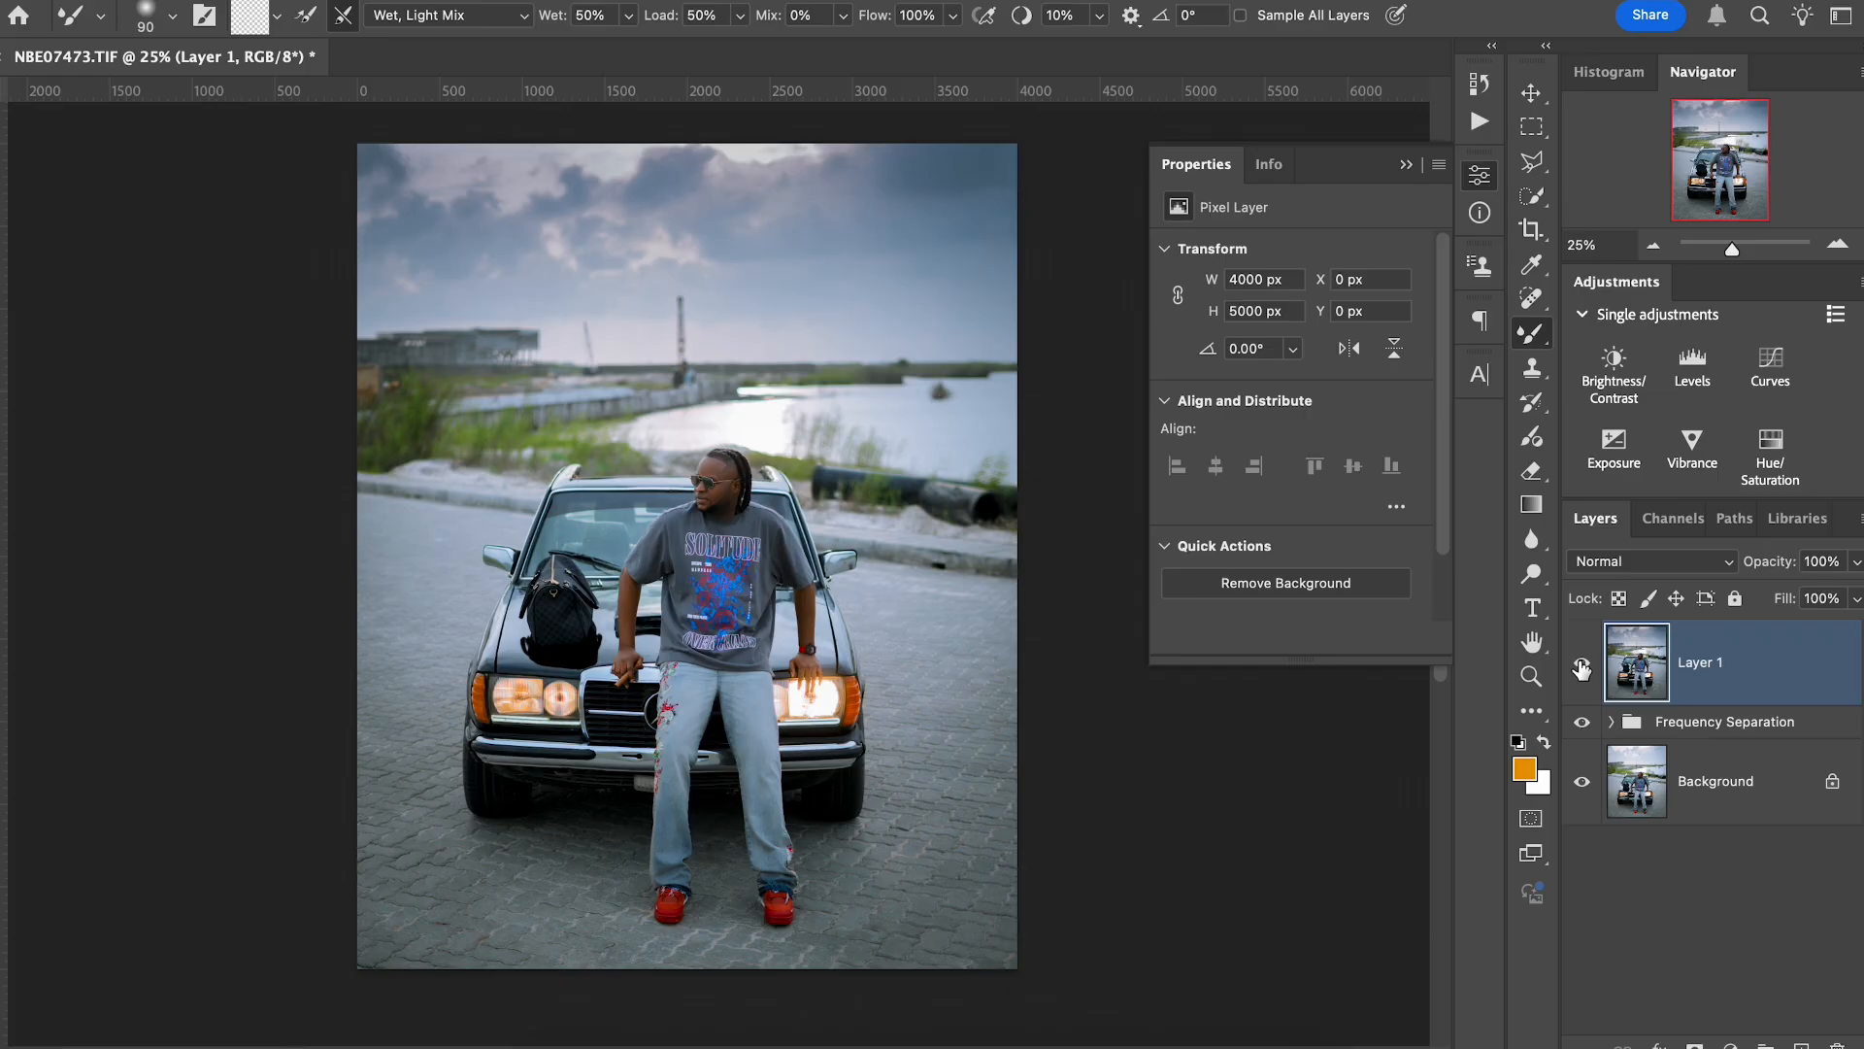
left_click(1582, 668)
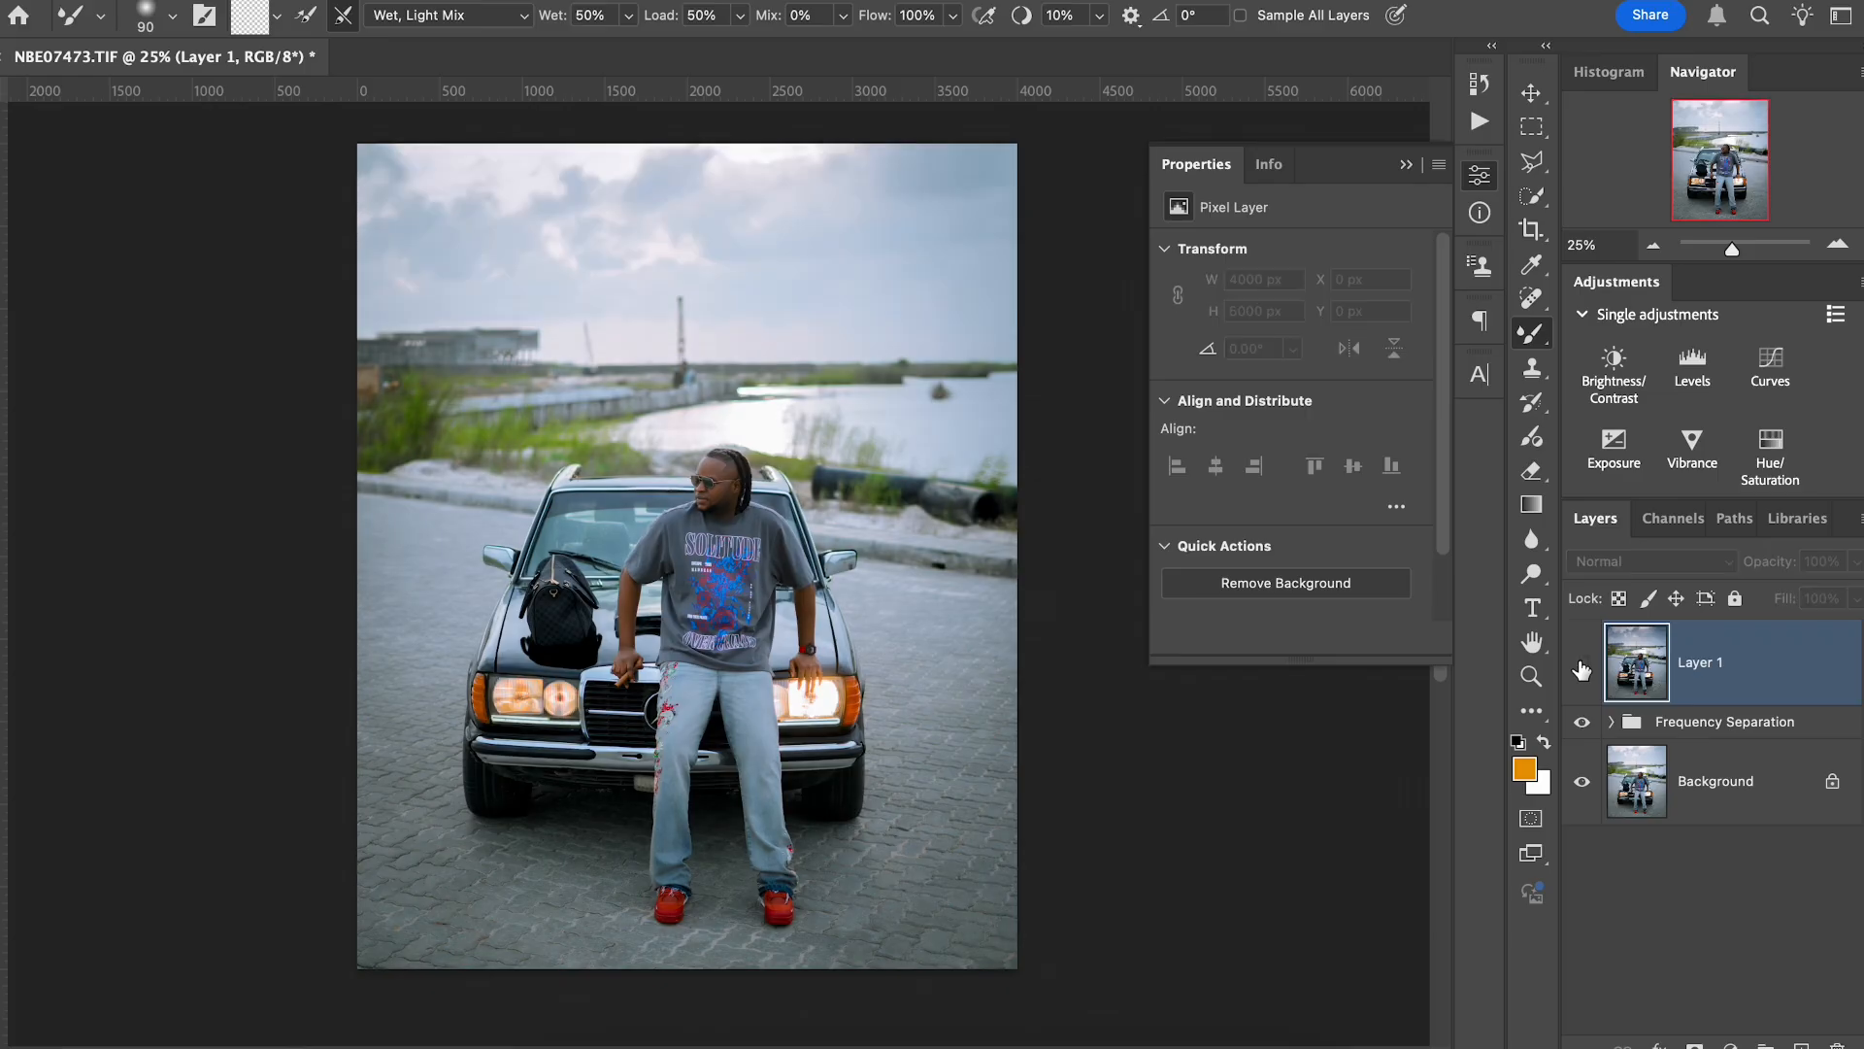
left_click(1581, 668)
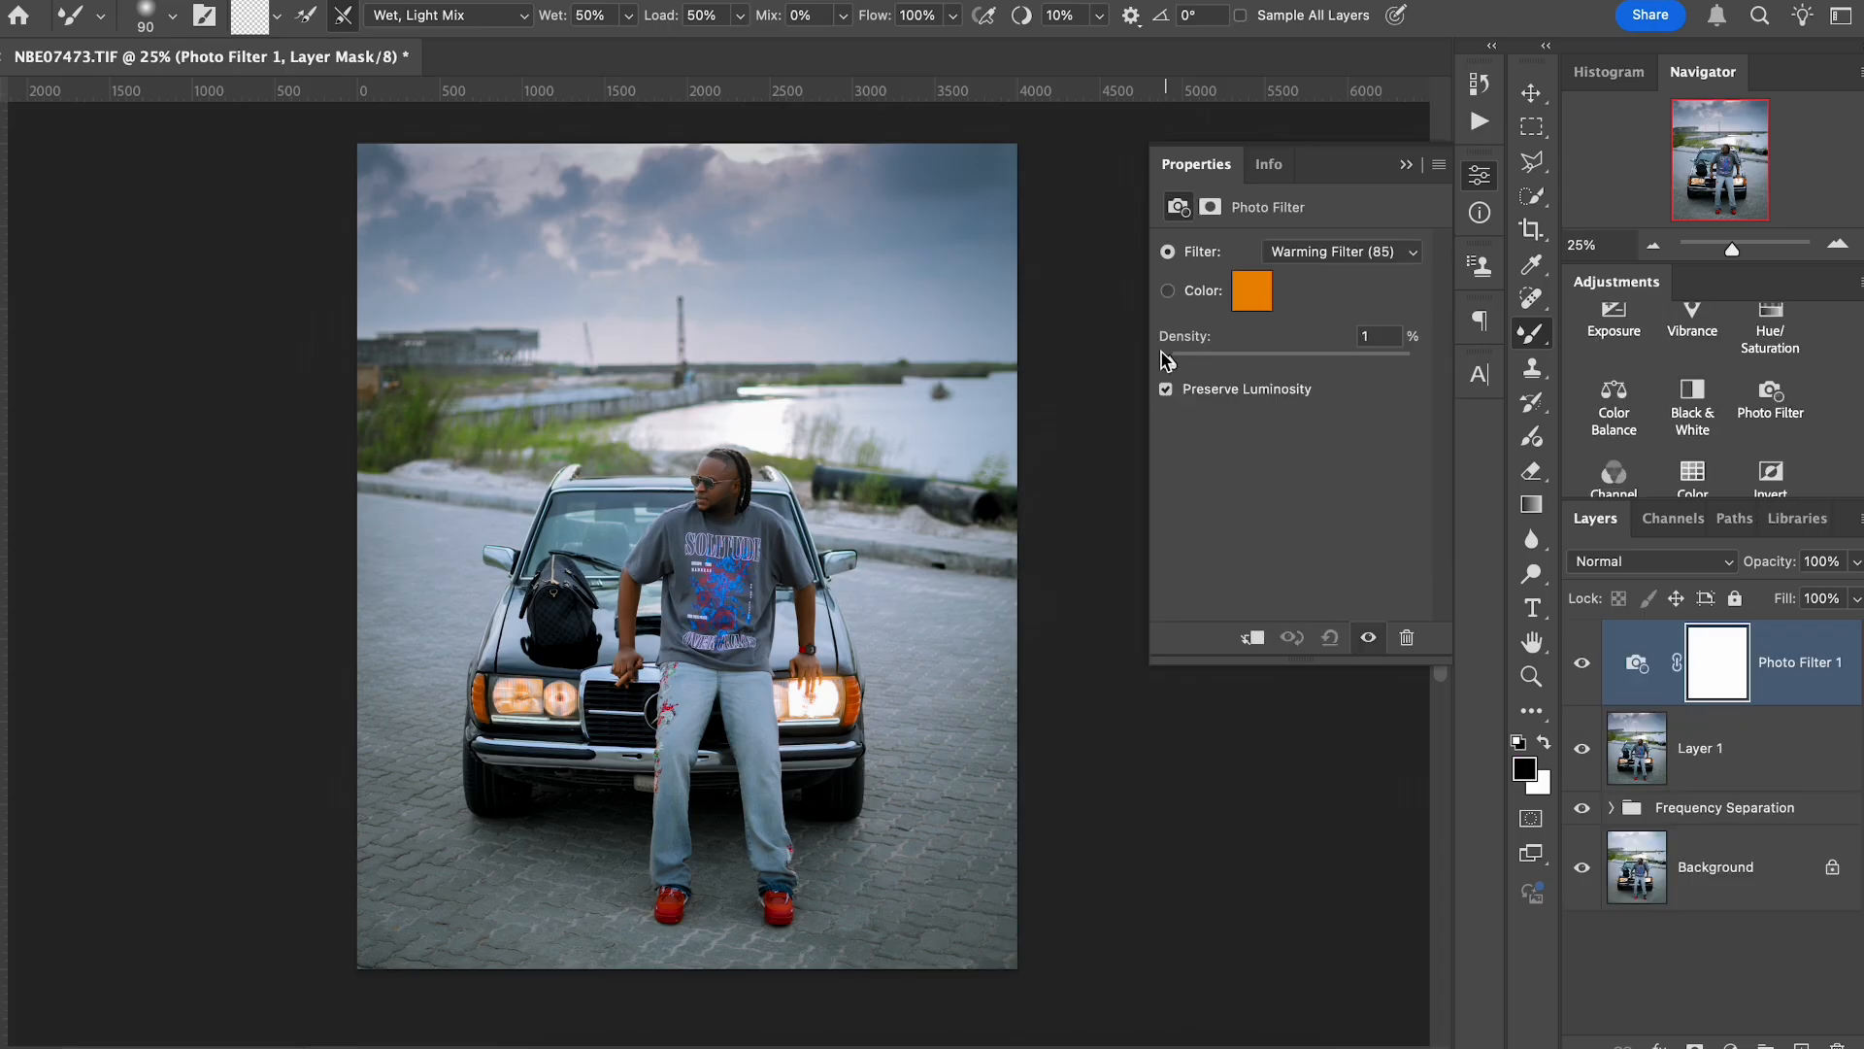
Set the density of the Warming Filter (85) photo filter to 10% and check the result at closer view.
mouse_move(1166, 359)
left_mouse_down()
mouse_move(1223, 361)
mouse_move(1195, 363)
left_mouse_up()
left_click(1837, 244)
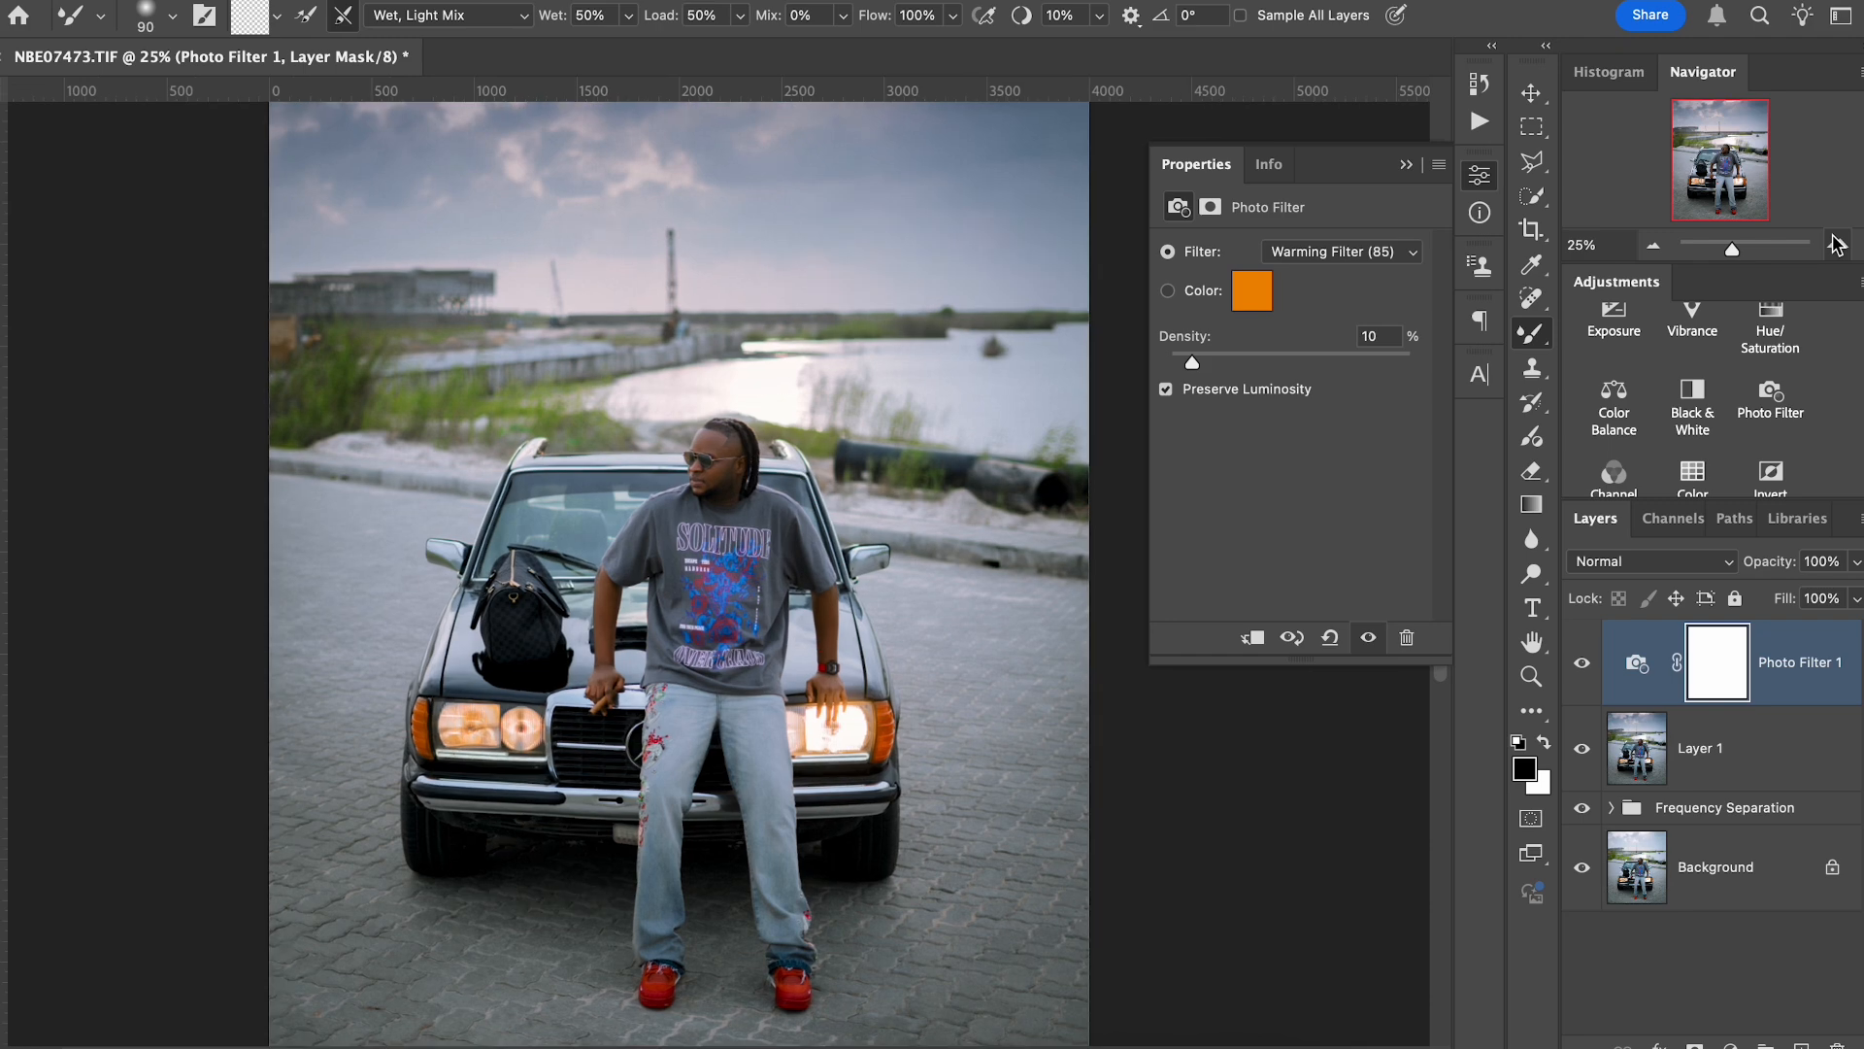
left_click(1654, 247)
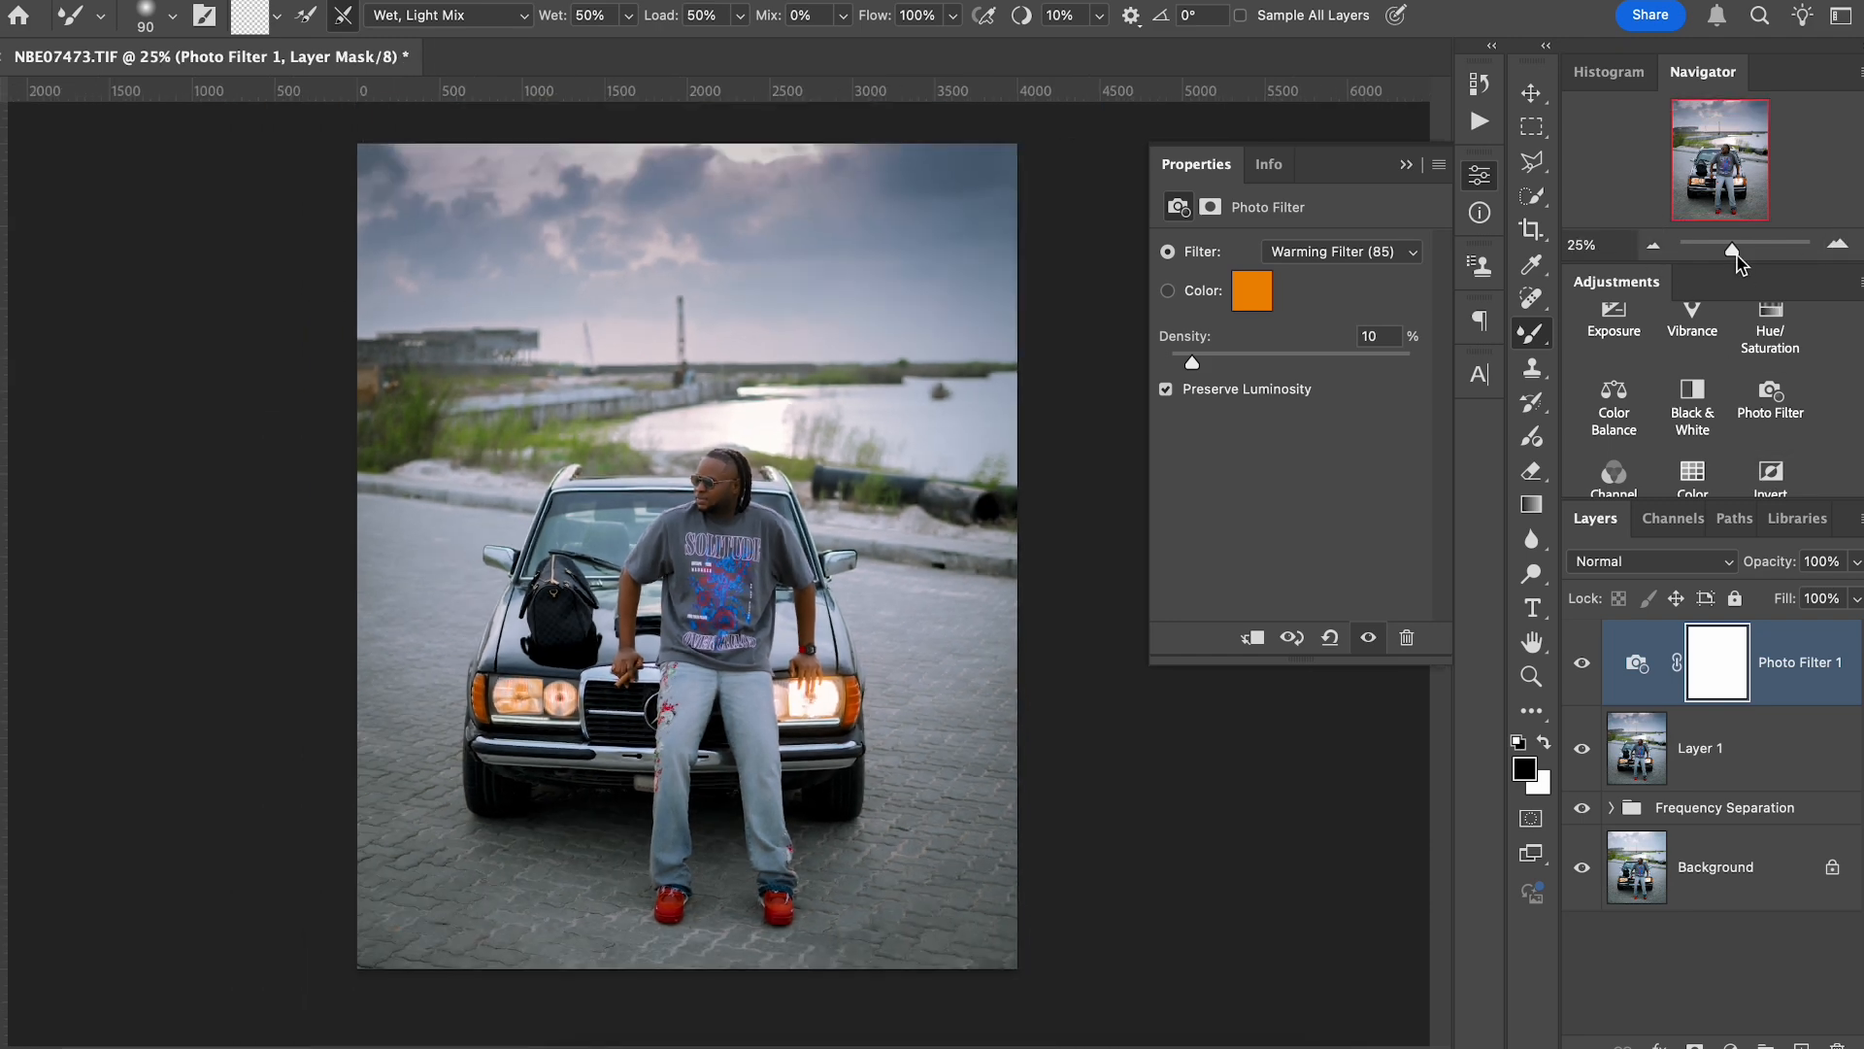
Add a Color Balance adjustment layer and shift the midtones slightly on the Cyan-Red and Yellow-Blue scales.
left_click(1611, 398)
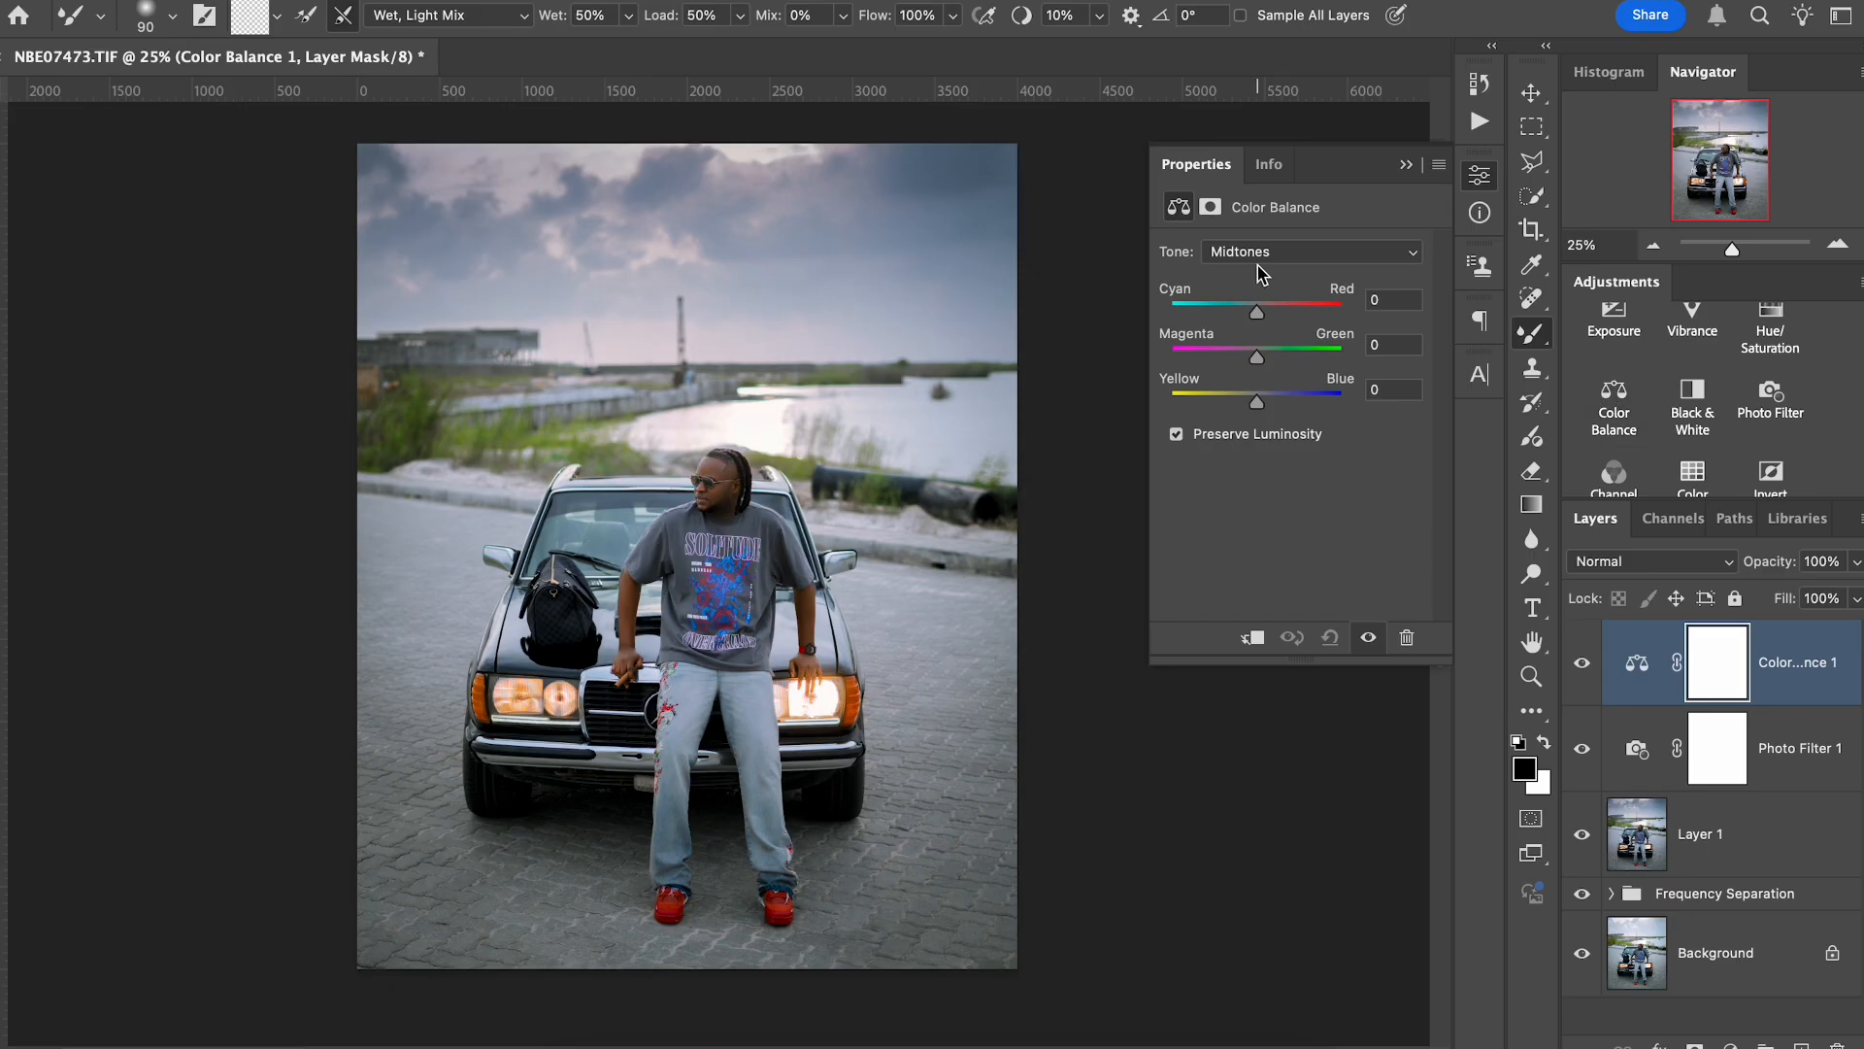
left_click_drag(1258, 315, 1259, 317)
left_click_drag(1257, 398, 1252, 399)
Set the Color Balance highlights to -4 on Cyan-Red and -4 on Yellow-Blue.
left_click(1270, 256)
left_click(1262, 279)
left_click_drag(1259, 408, 1253, 400)
left_click_drag(1259, 318, 1257, 316)
Compare the photo with and without the Color Balance layer and reduce that layer's opacity to 50%.
left_click(1583, 664)
left_click(1583, 665)
left_click(1583, 665)
left_click(1583, 665)
left_click(1857, 562)
left_click_drag(1854, 594, 1798, 600)
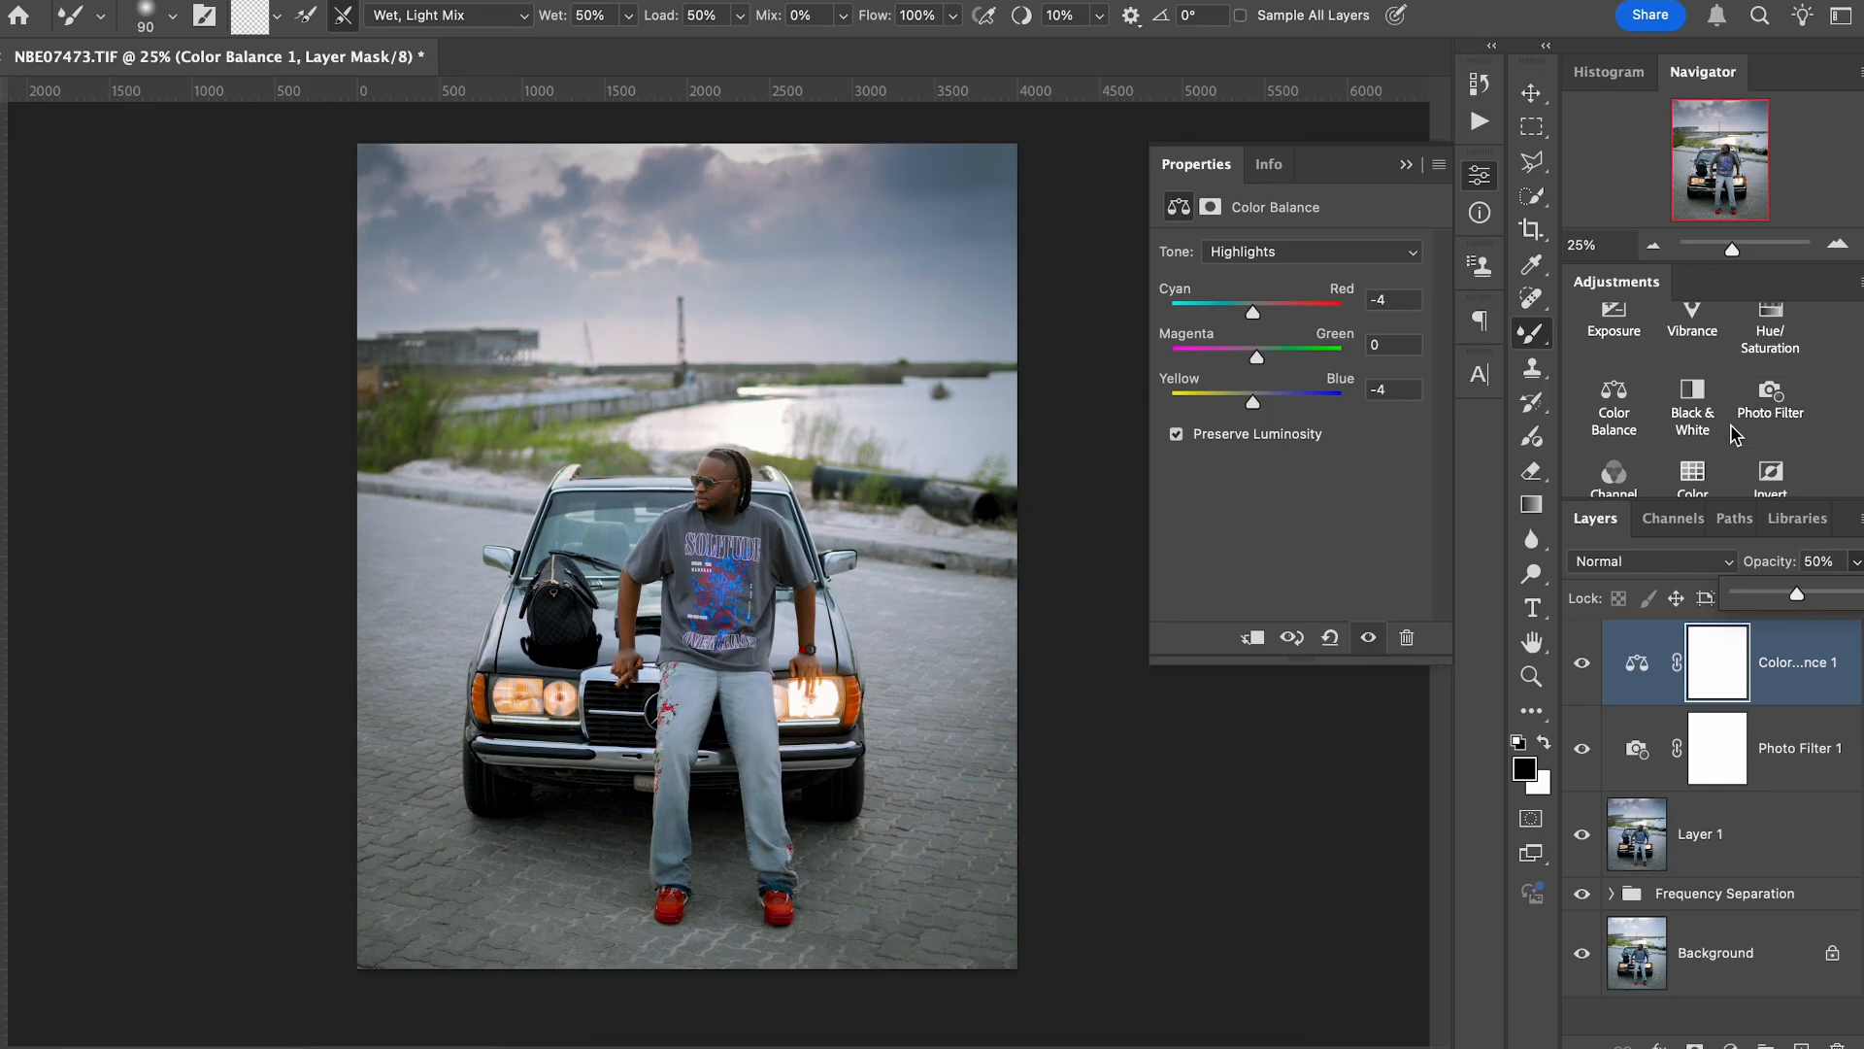
Add a Vibrance adjustment layer with Vibrance +8 and Saturation -3.
scroll(1767, 427, "up", 2)
left_click(1689, 367)
left_click_drag(1290, 281, 1288, 335)
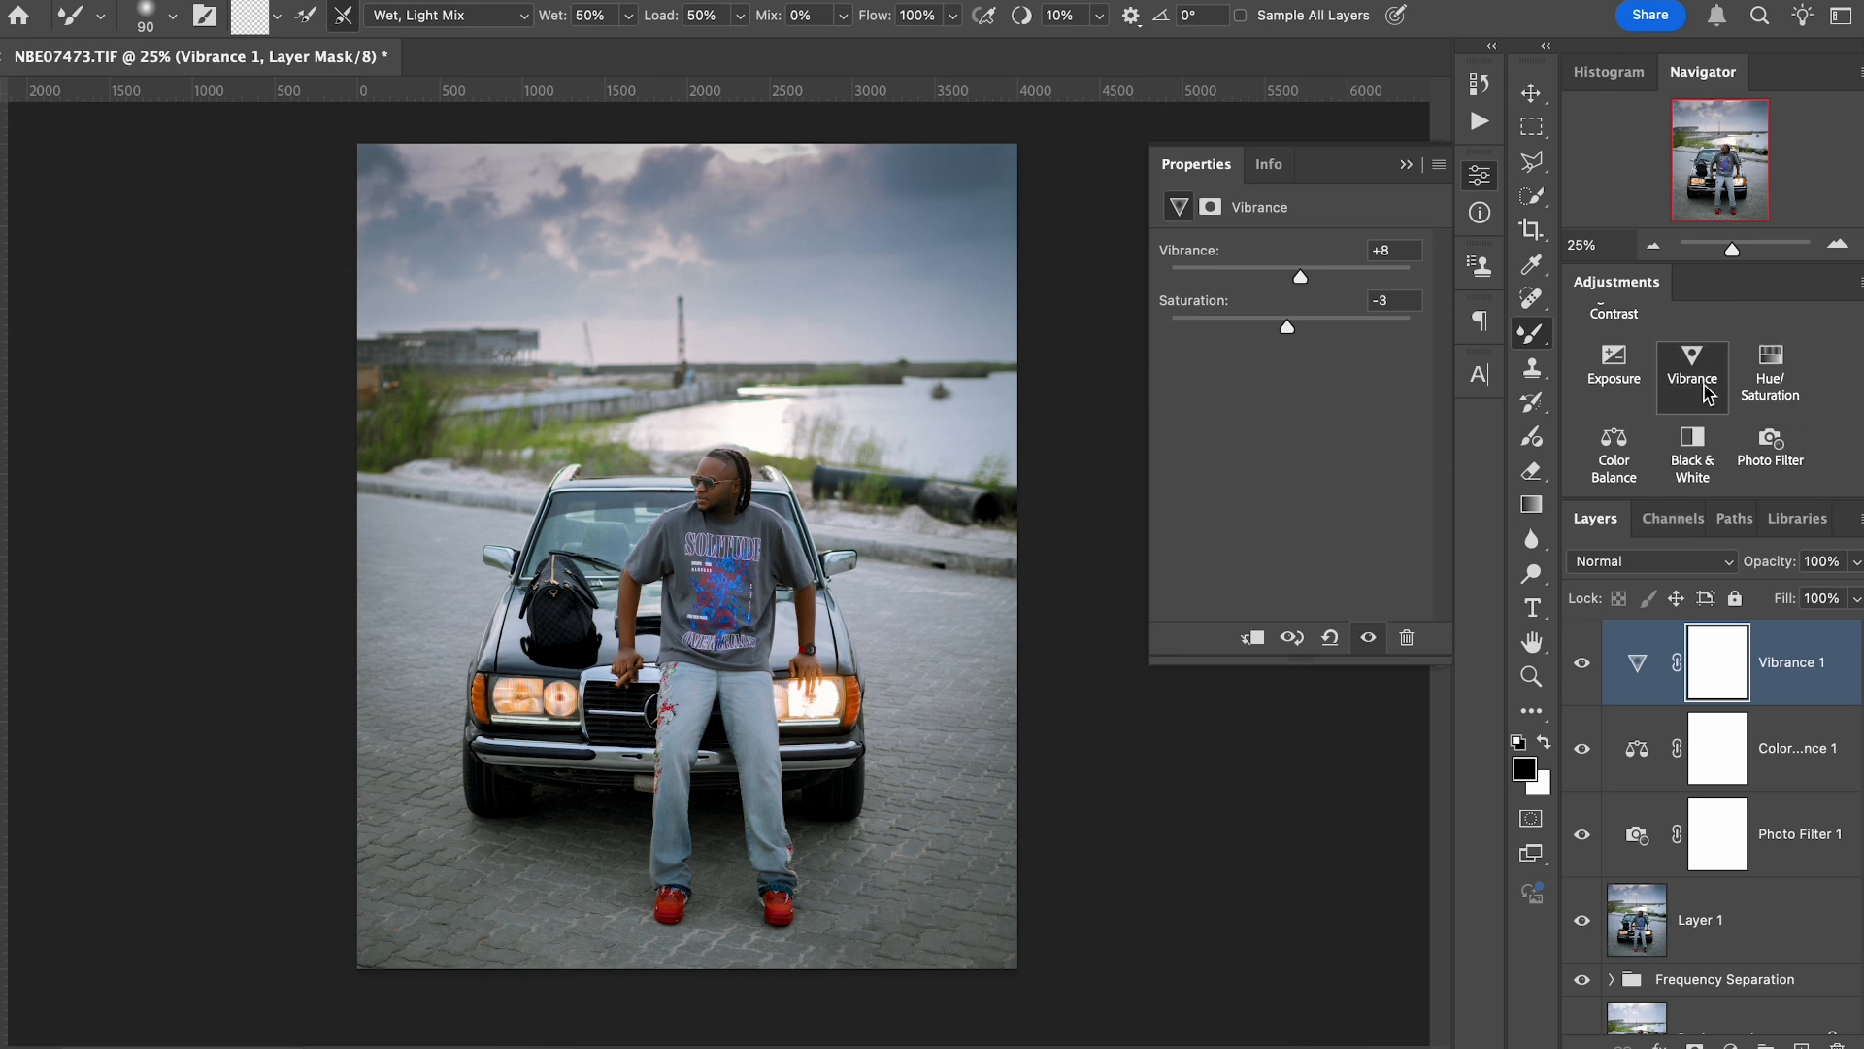
Add a Levels adjustment layer, setting the white input level to 242 and raising the black input level slightly.
scroll(1705, 391, "down", 2)
scroll(1705, 391, "up", 5)
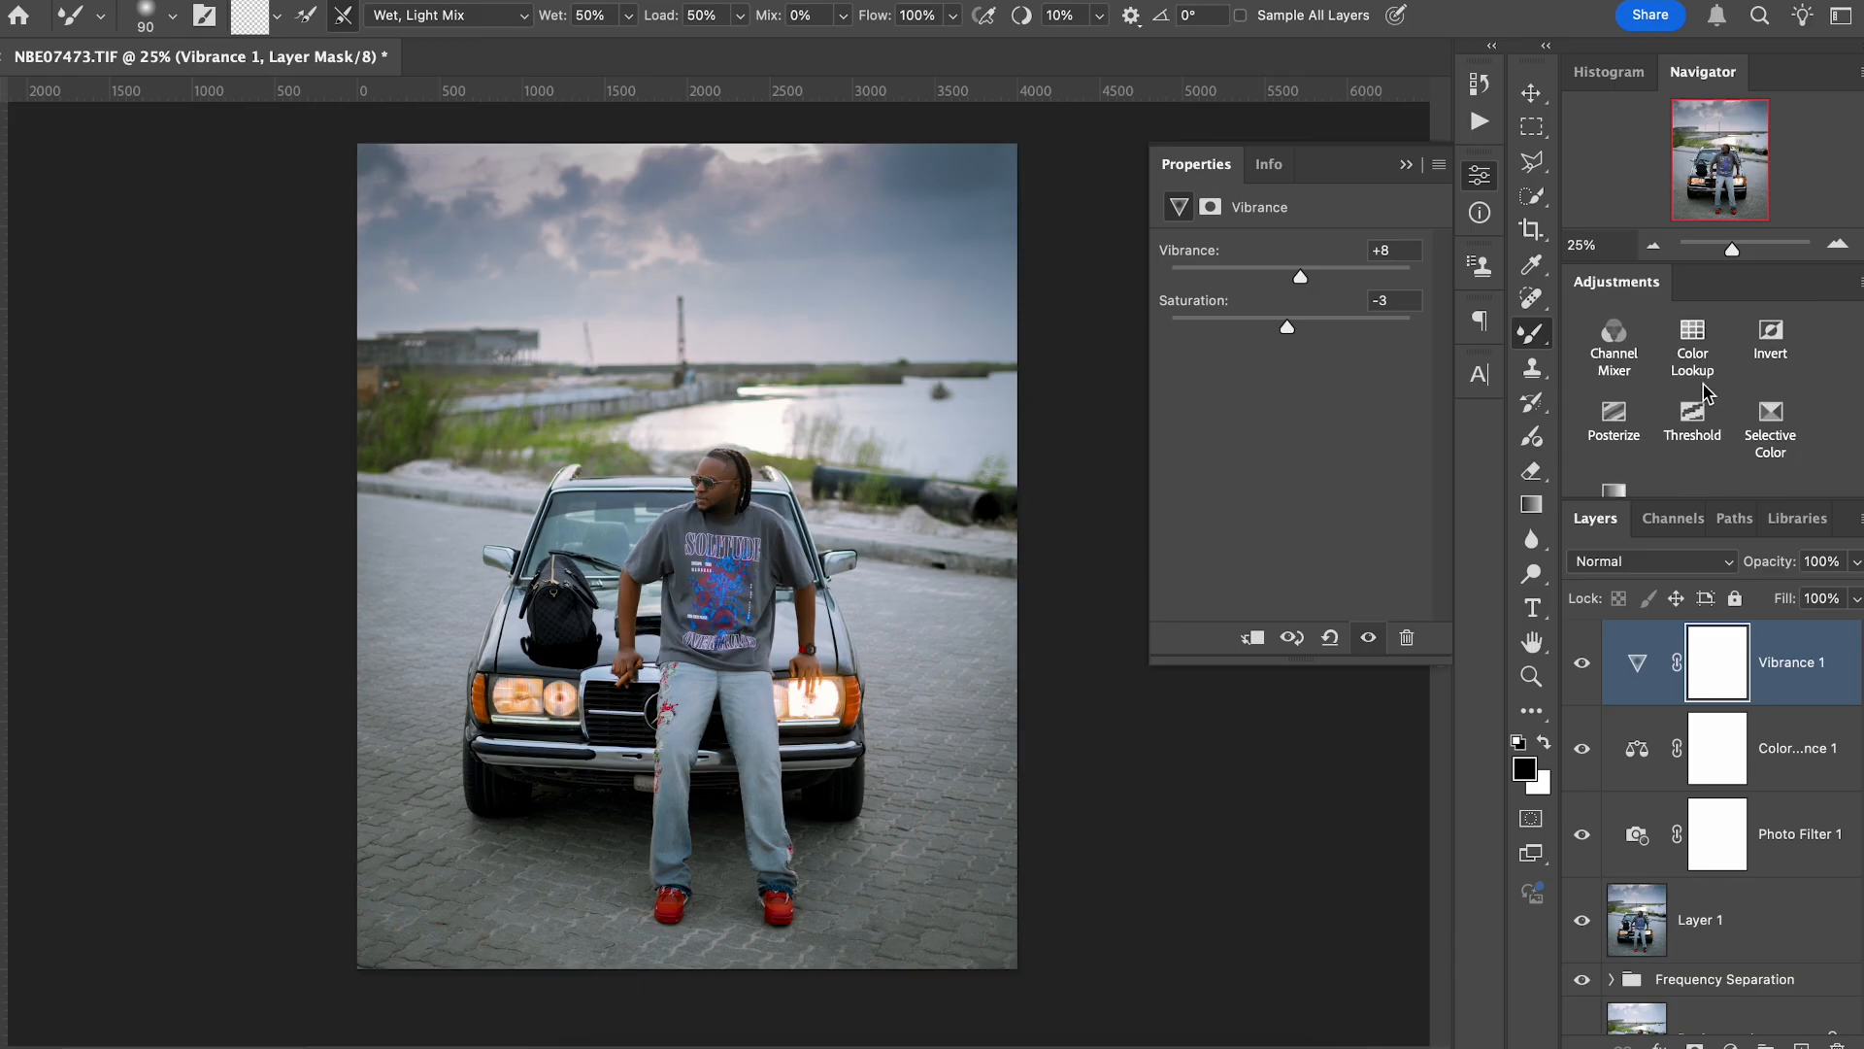
left_click(1706, 391)
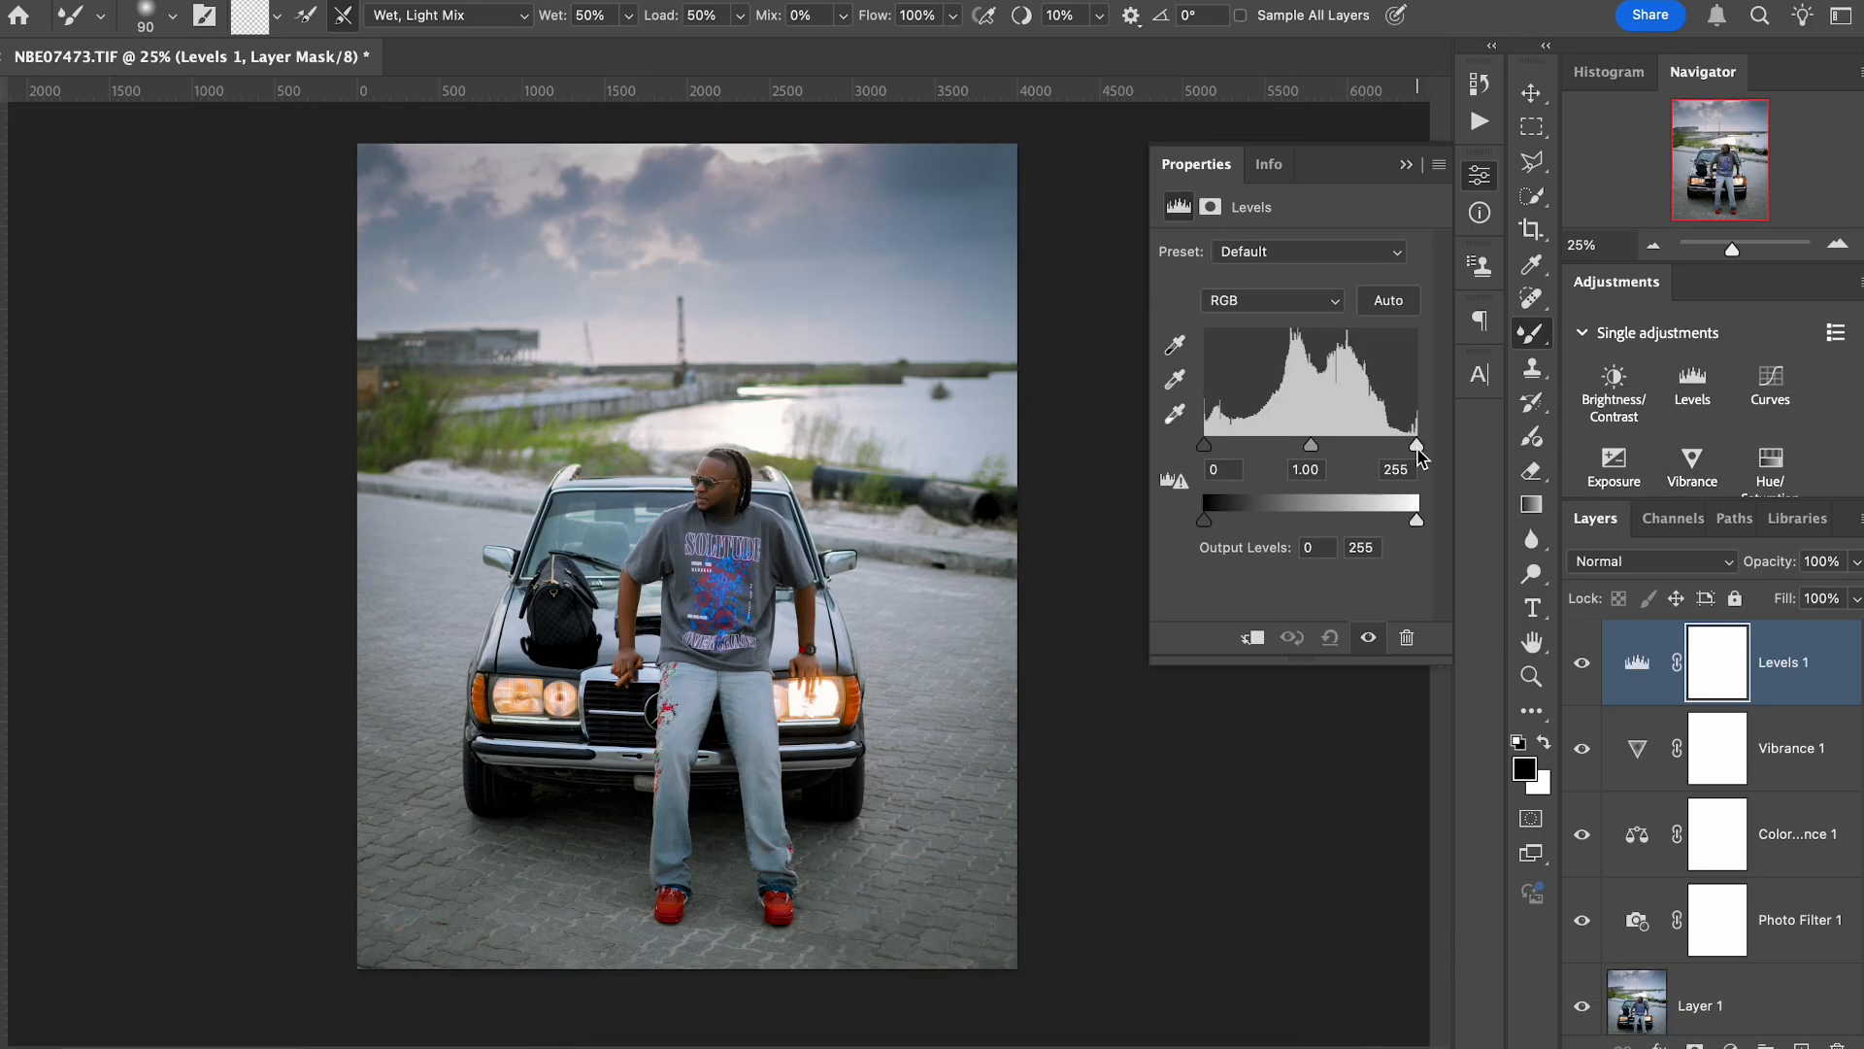
left_click_drag(1418, 456, 1408, 453)
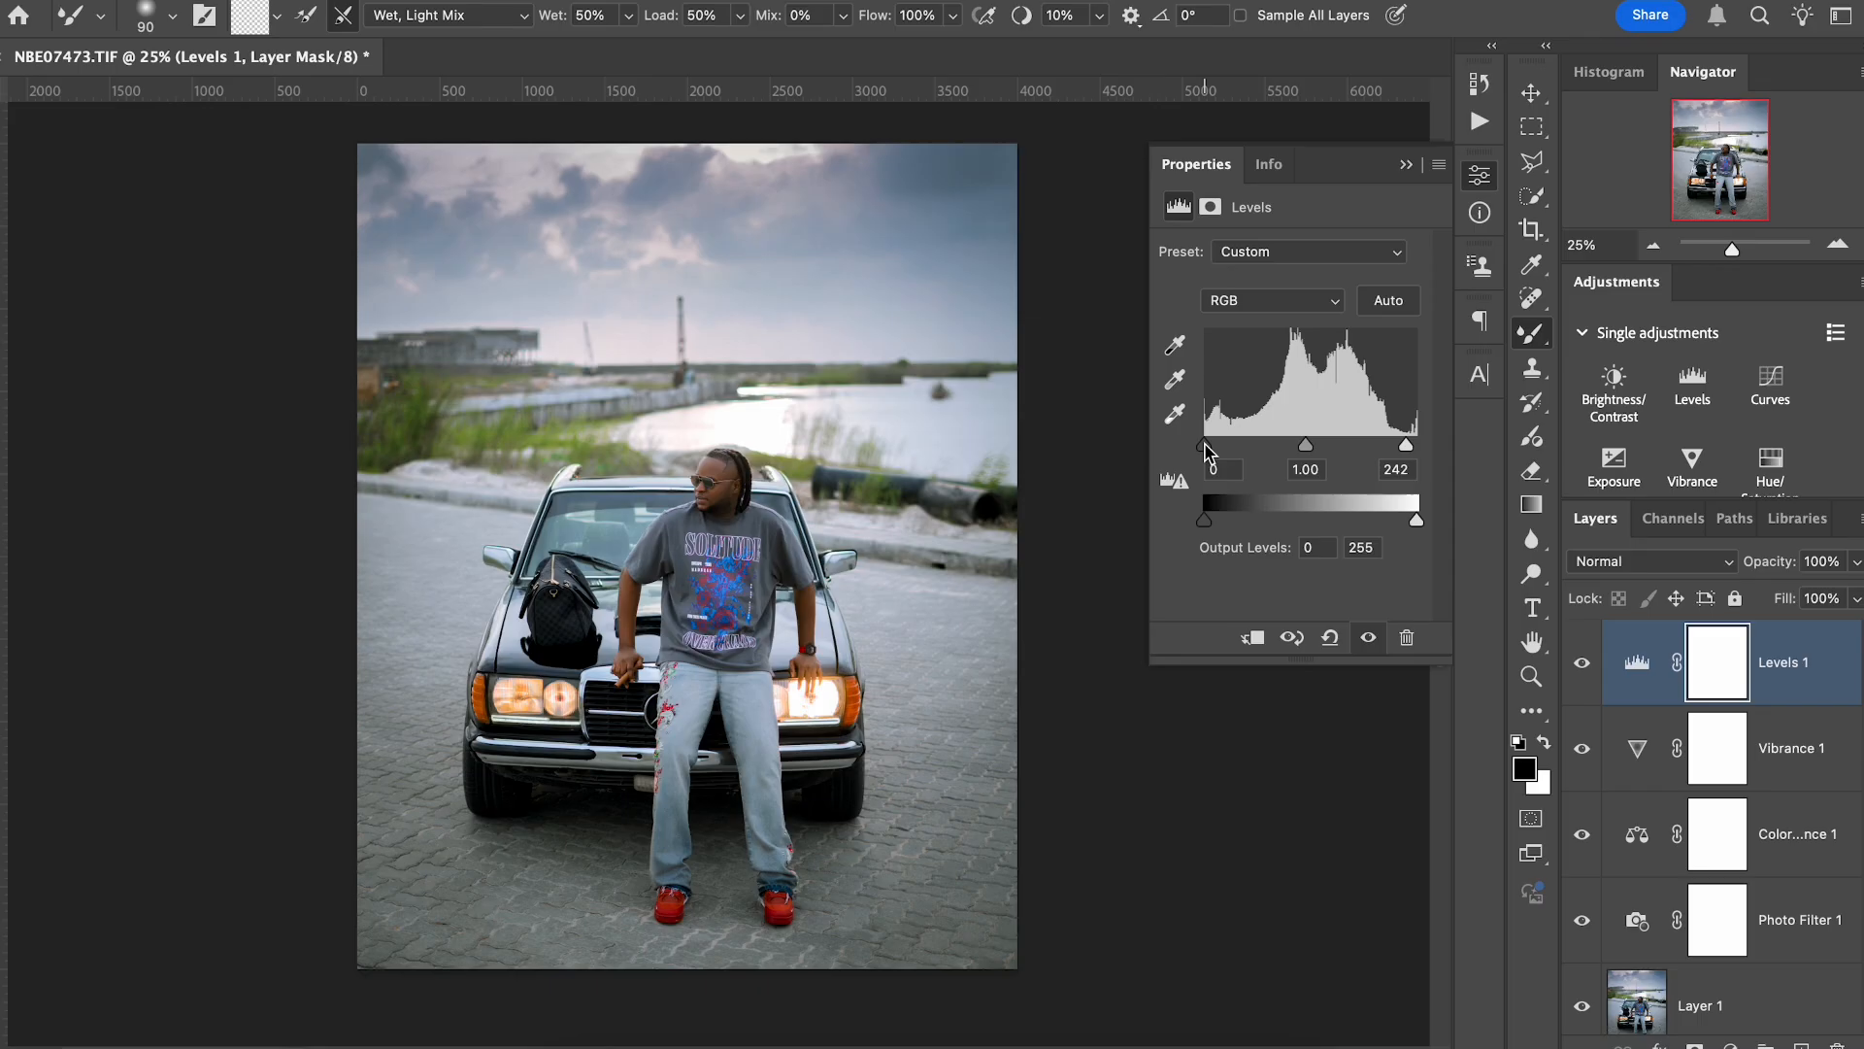
left_click_drag(1205, 447, 1209, 451)
Run the "save IG" action to export the finished photo.
left_click(1477, 126)
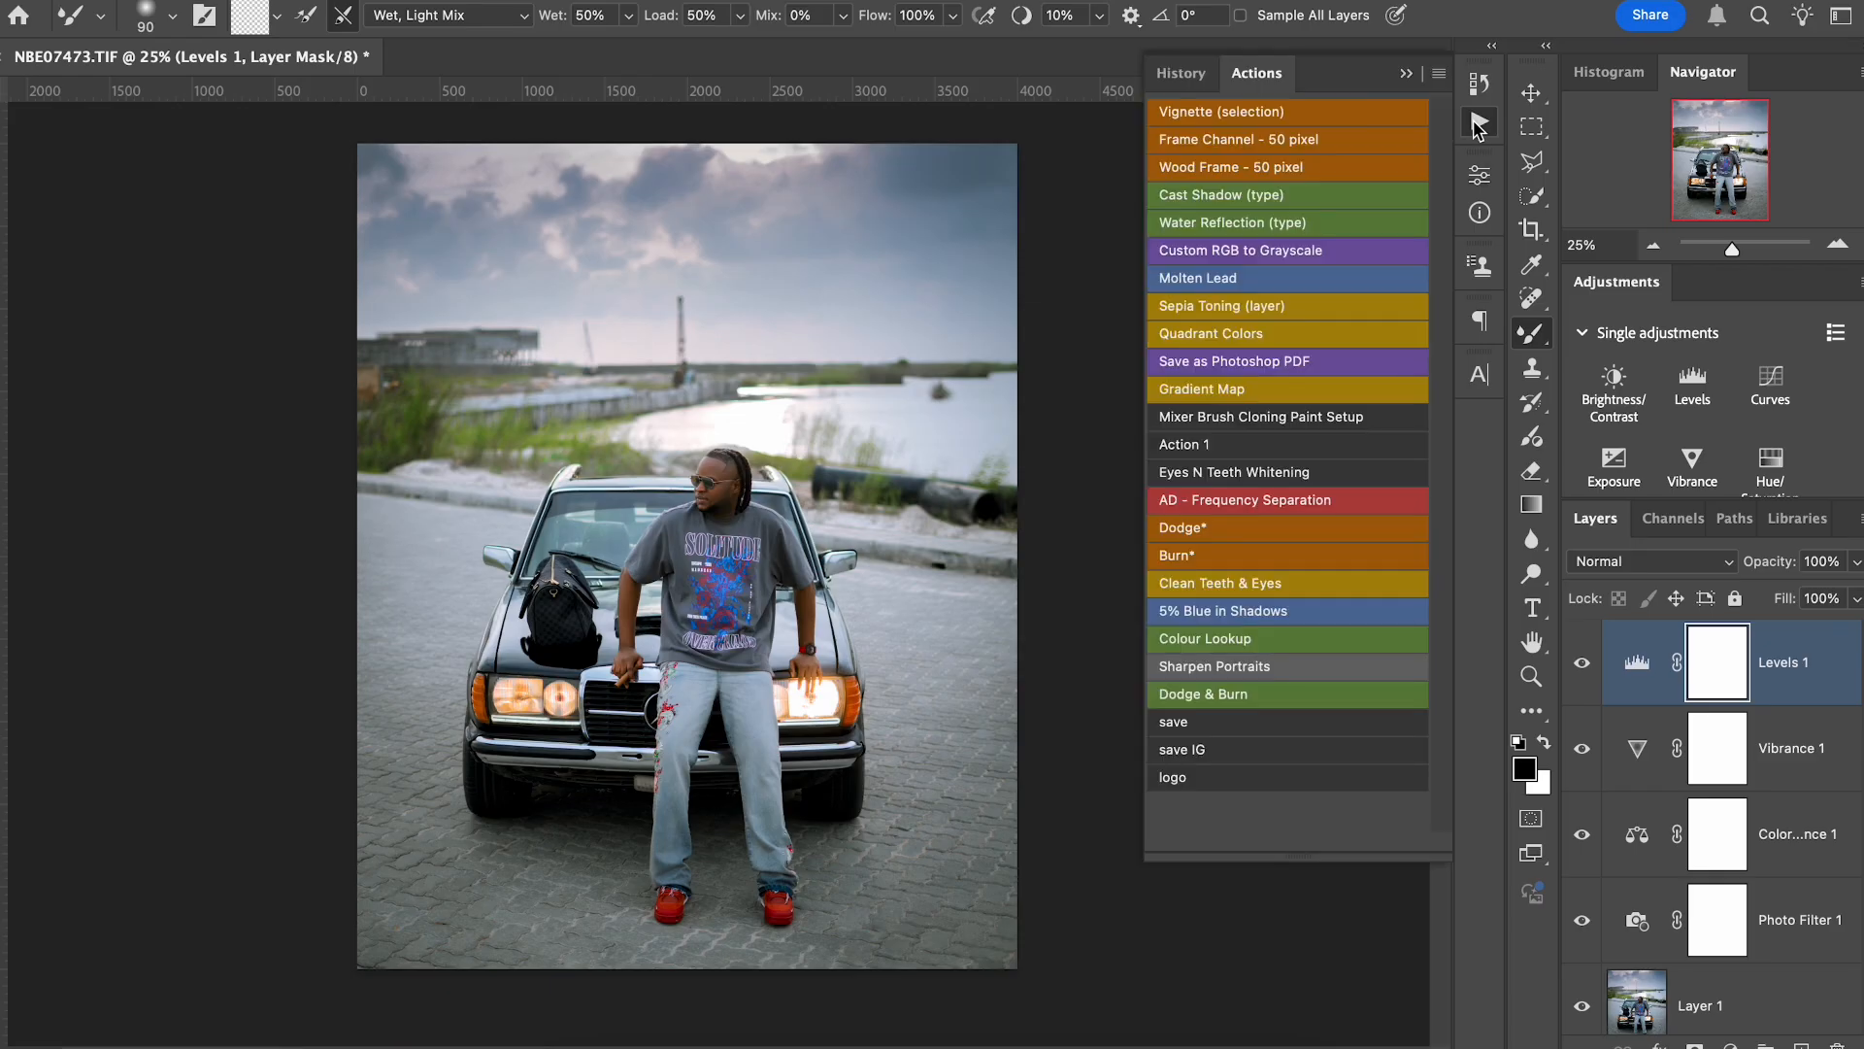
left_click(1217, 757)
Switch to Finder and open the IG folder through the red-tagged Done Editing folder.
left_click(553, 1047)
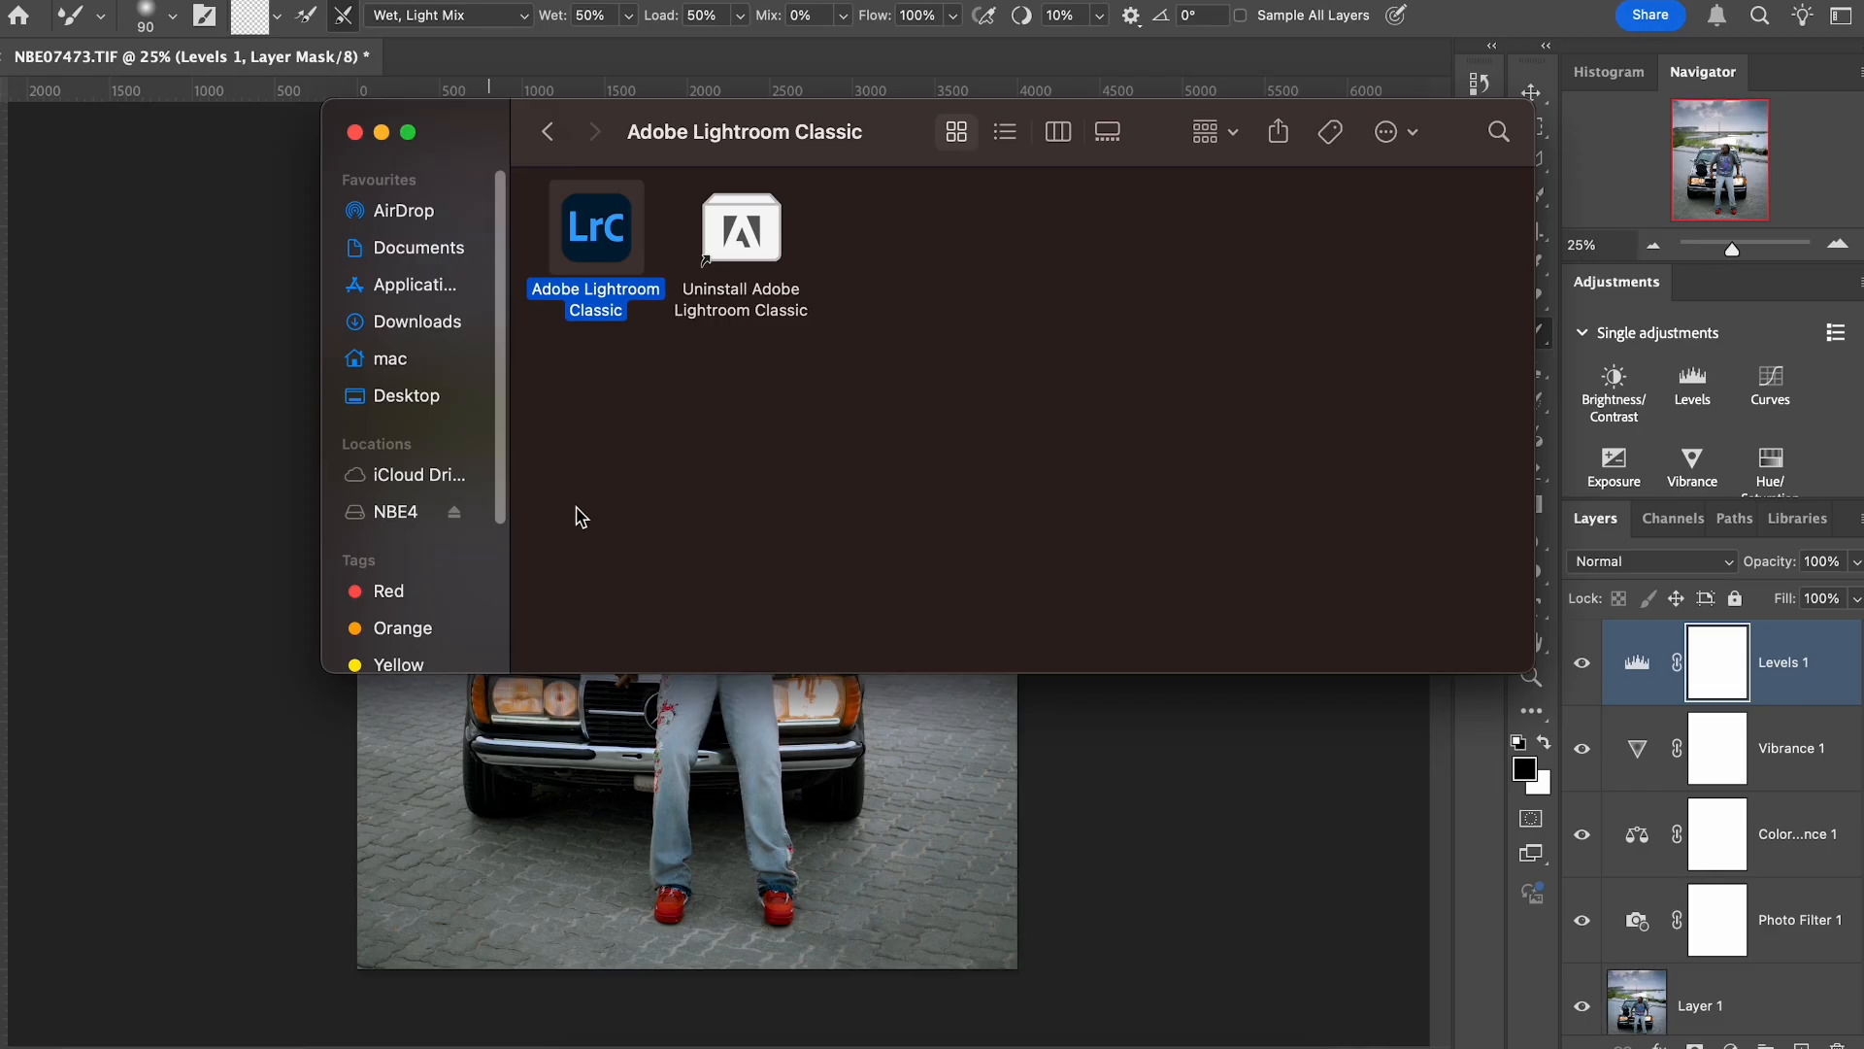
left_click(386, 593)
double_click(600, 247)
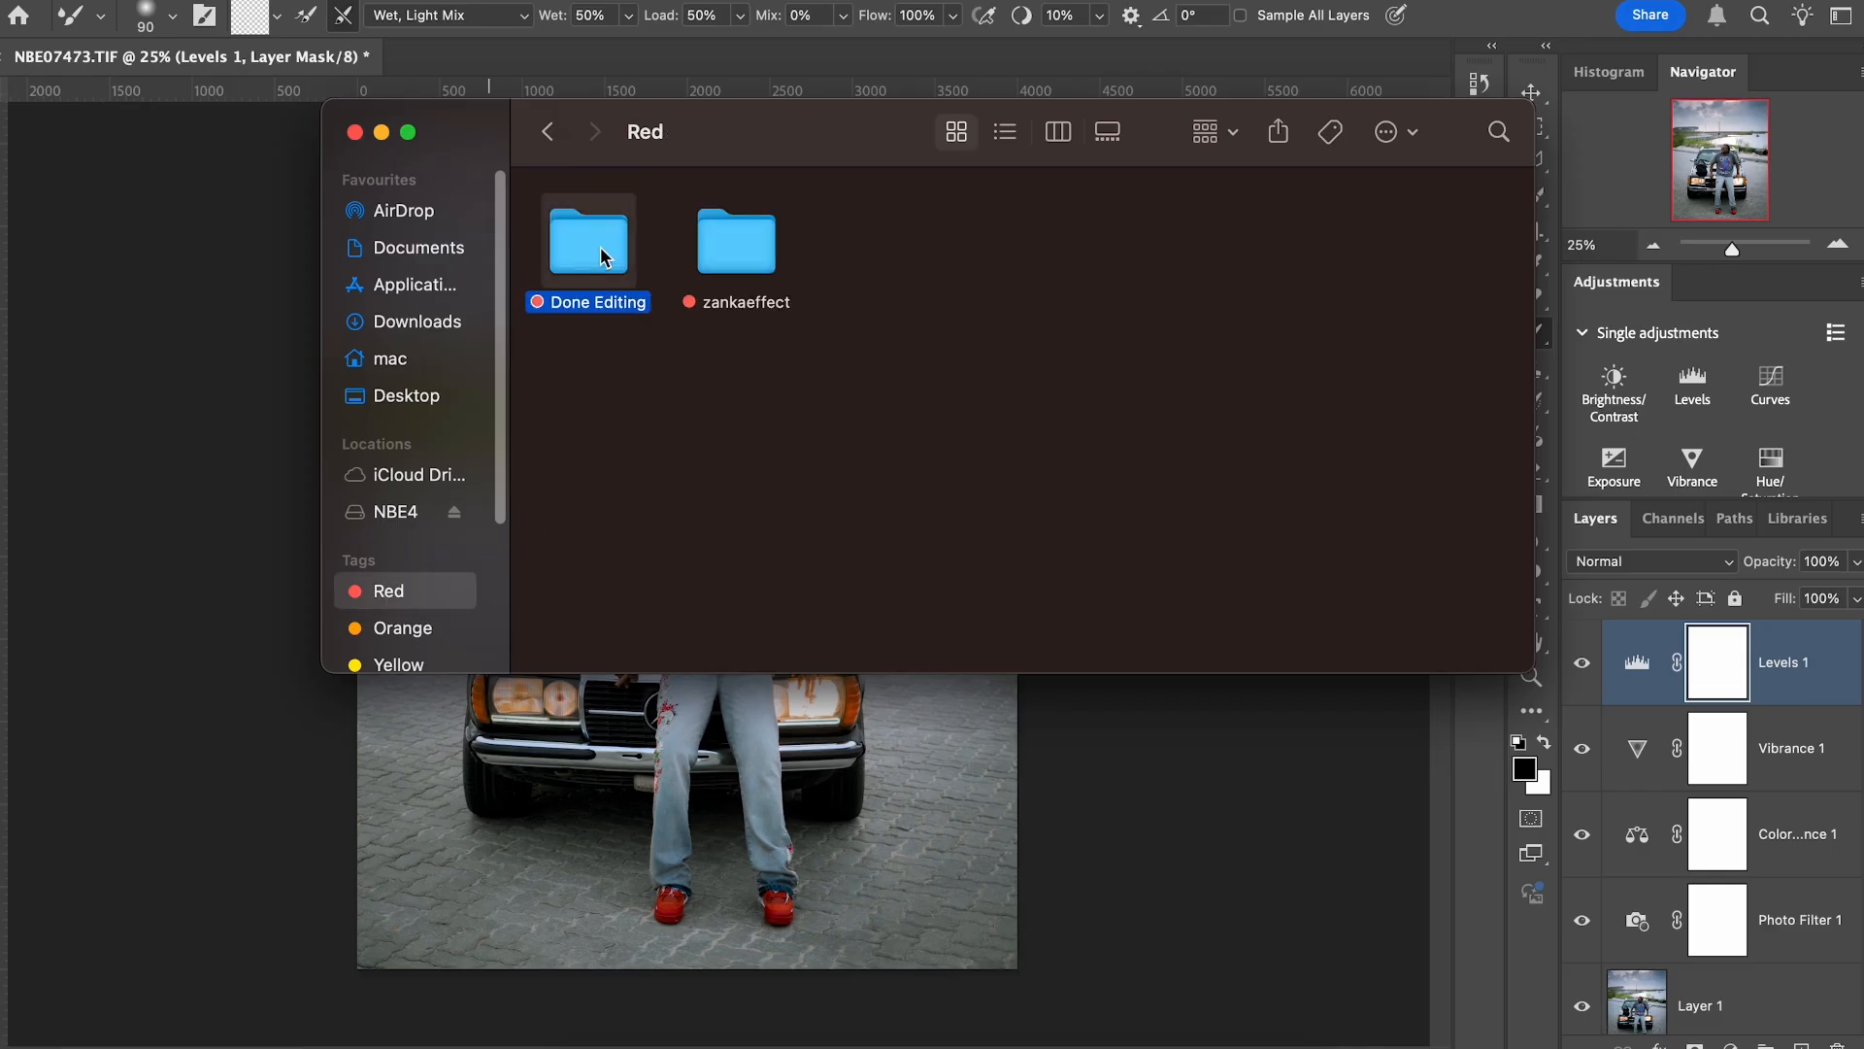
left_click(594, 245)
double_click(595, 245)
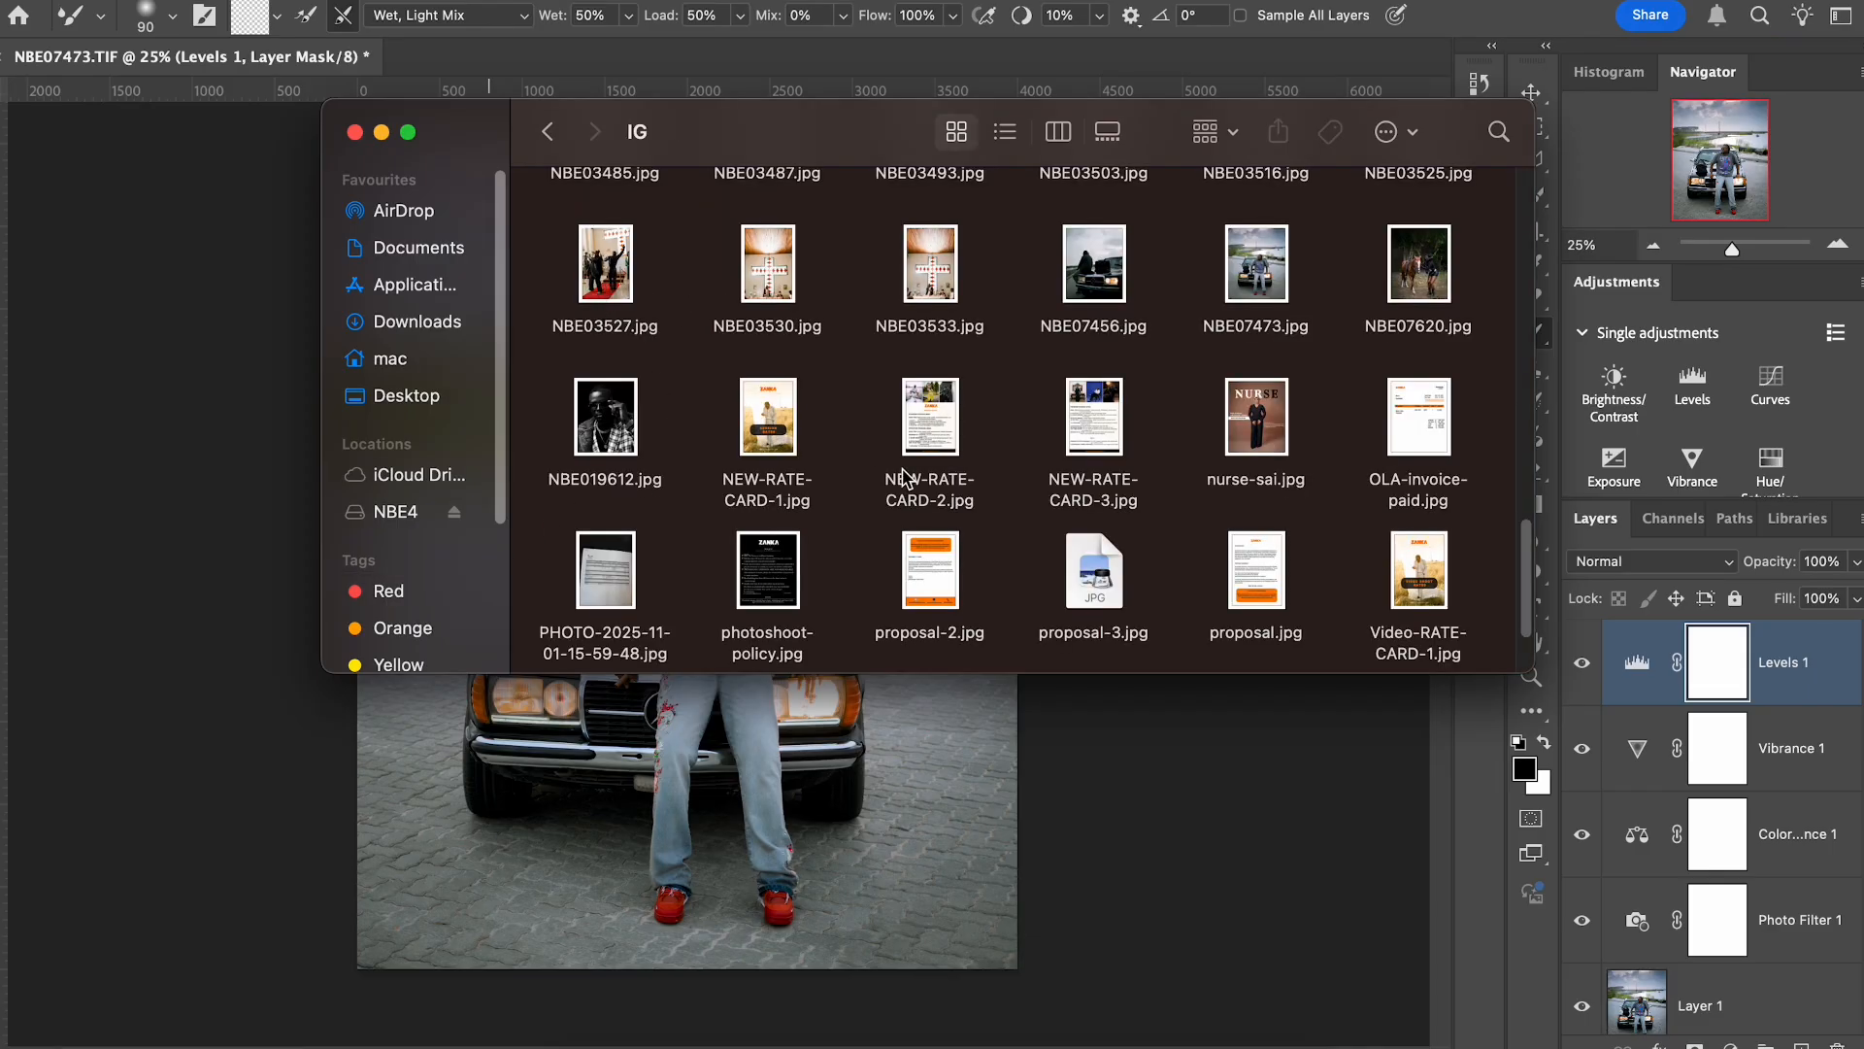
Find the exported NBE07473.jpg in the IG folder and preview it in full screen.
scroll(912, 473, "up", 10)
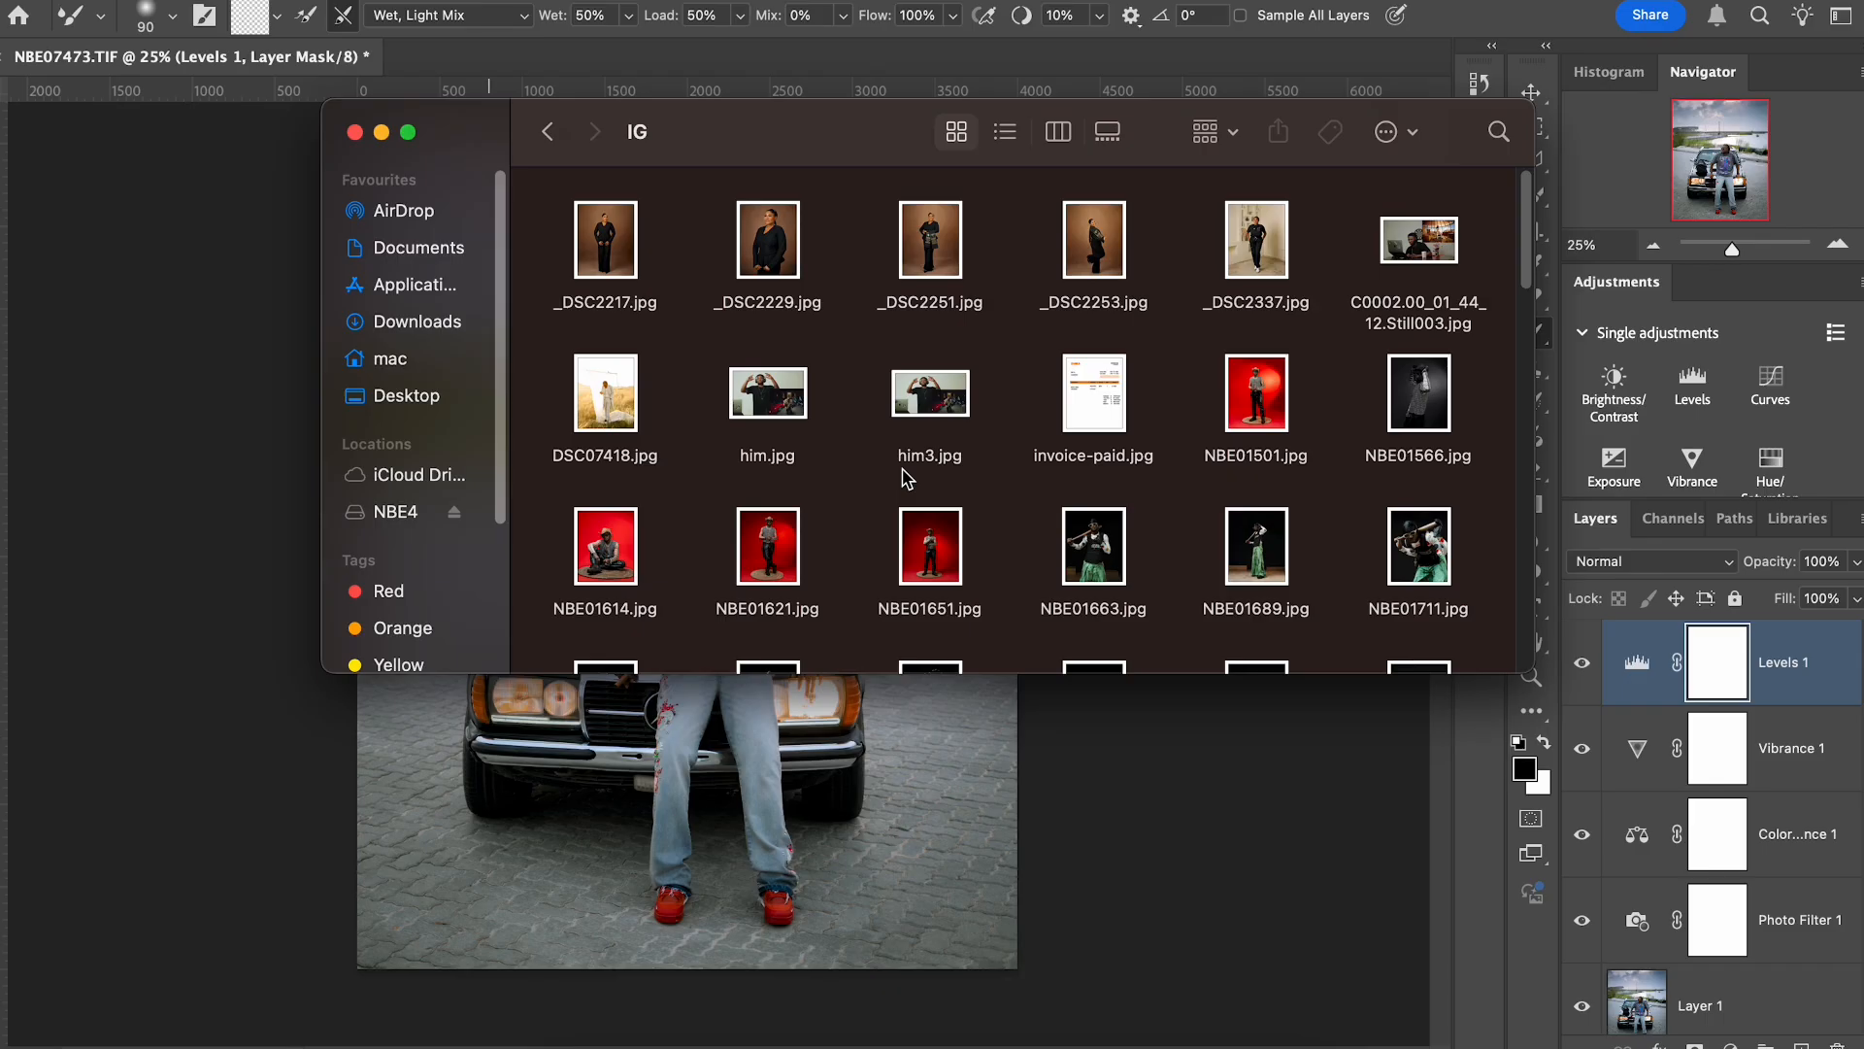
scroll(906, 477, "down", 15)
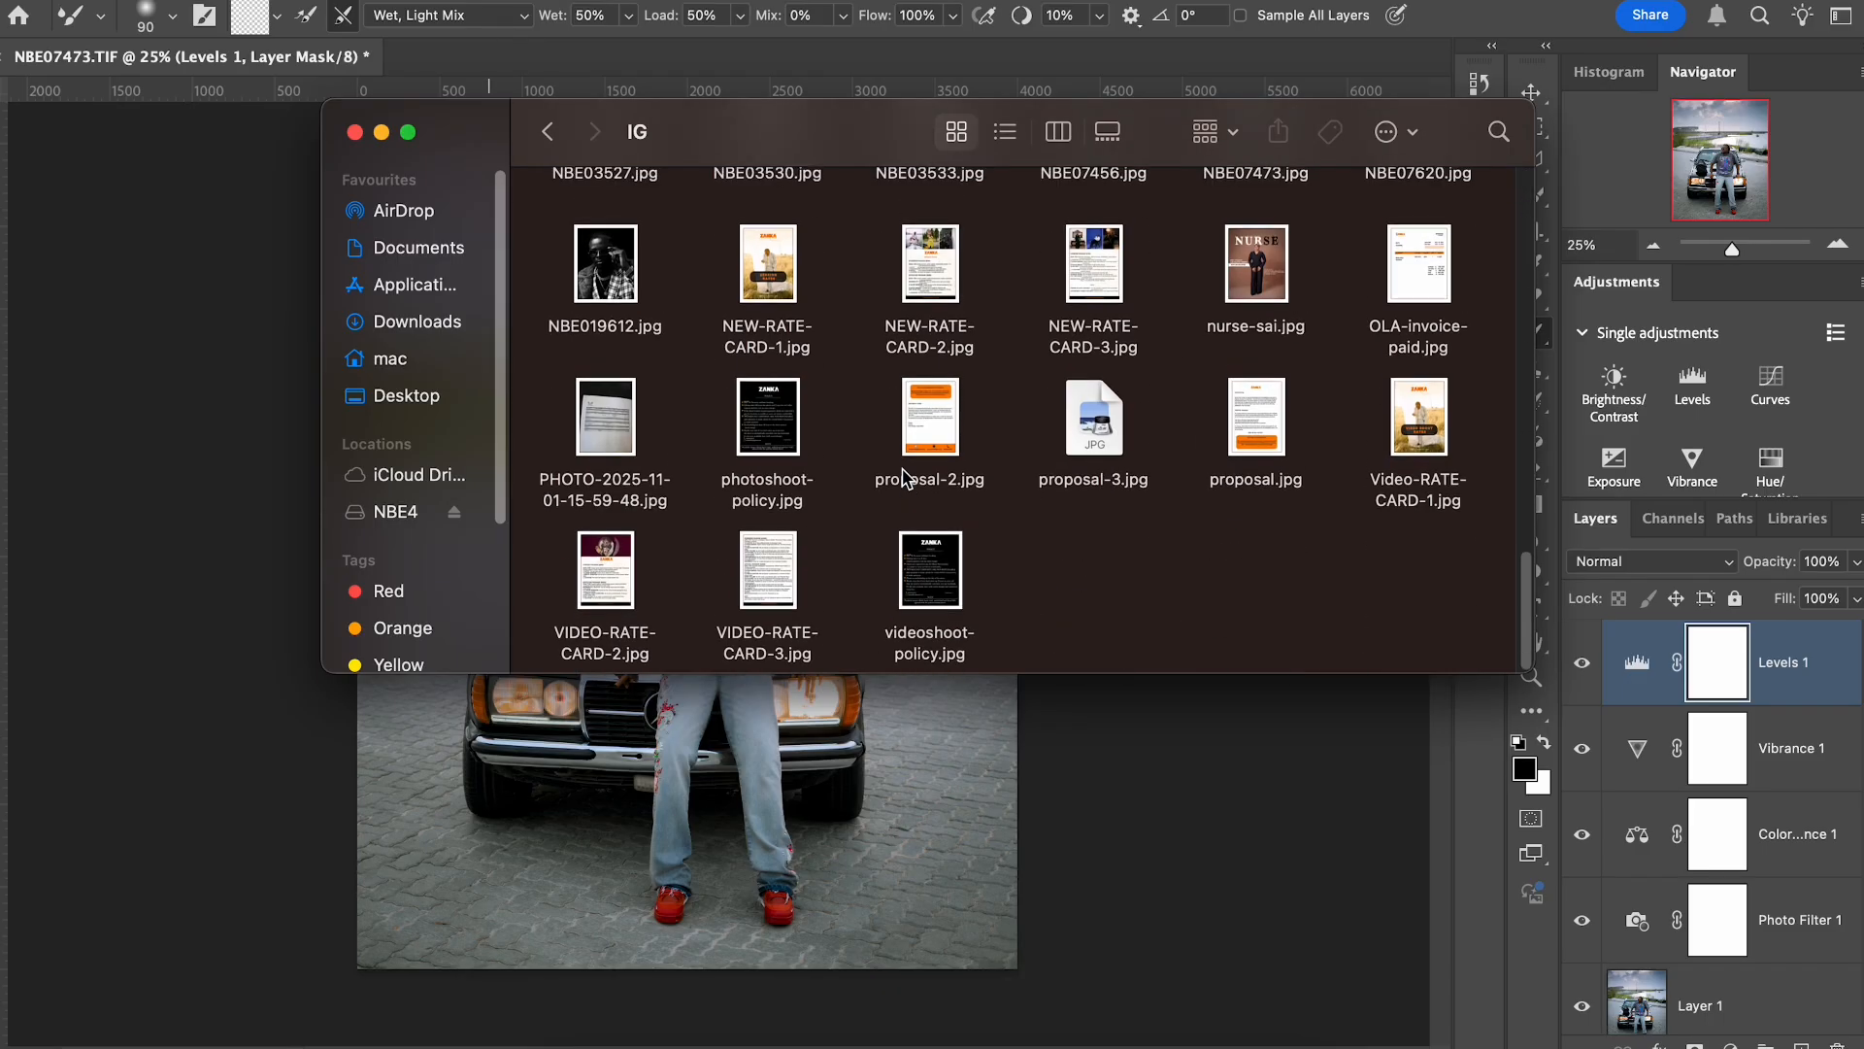
scroll(902, 477, "up", 5)
left_click(1267, 369)
key("space")
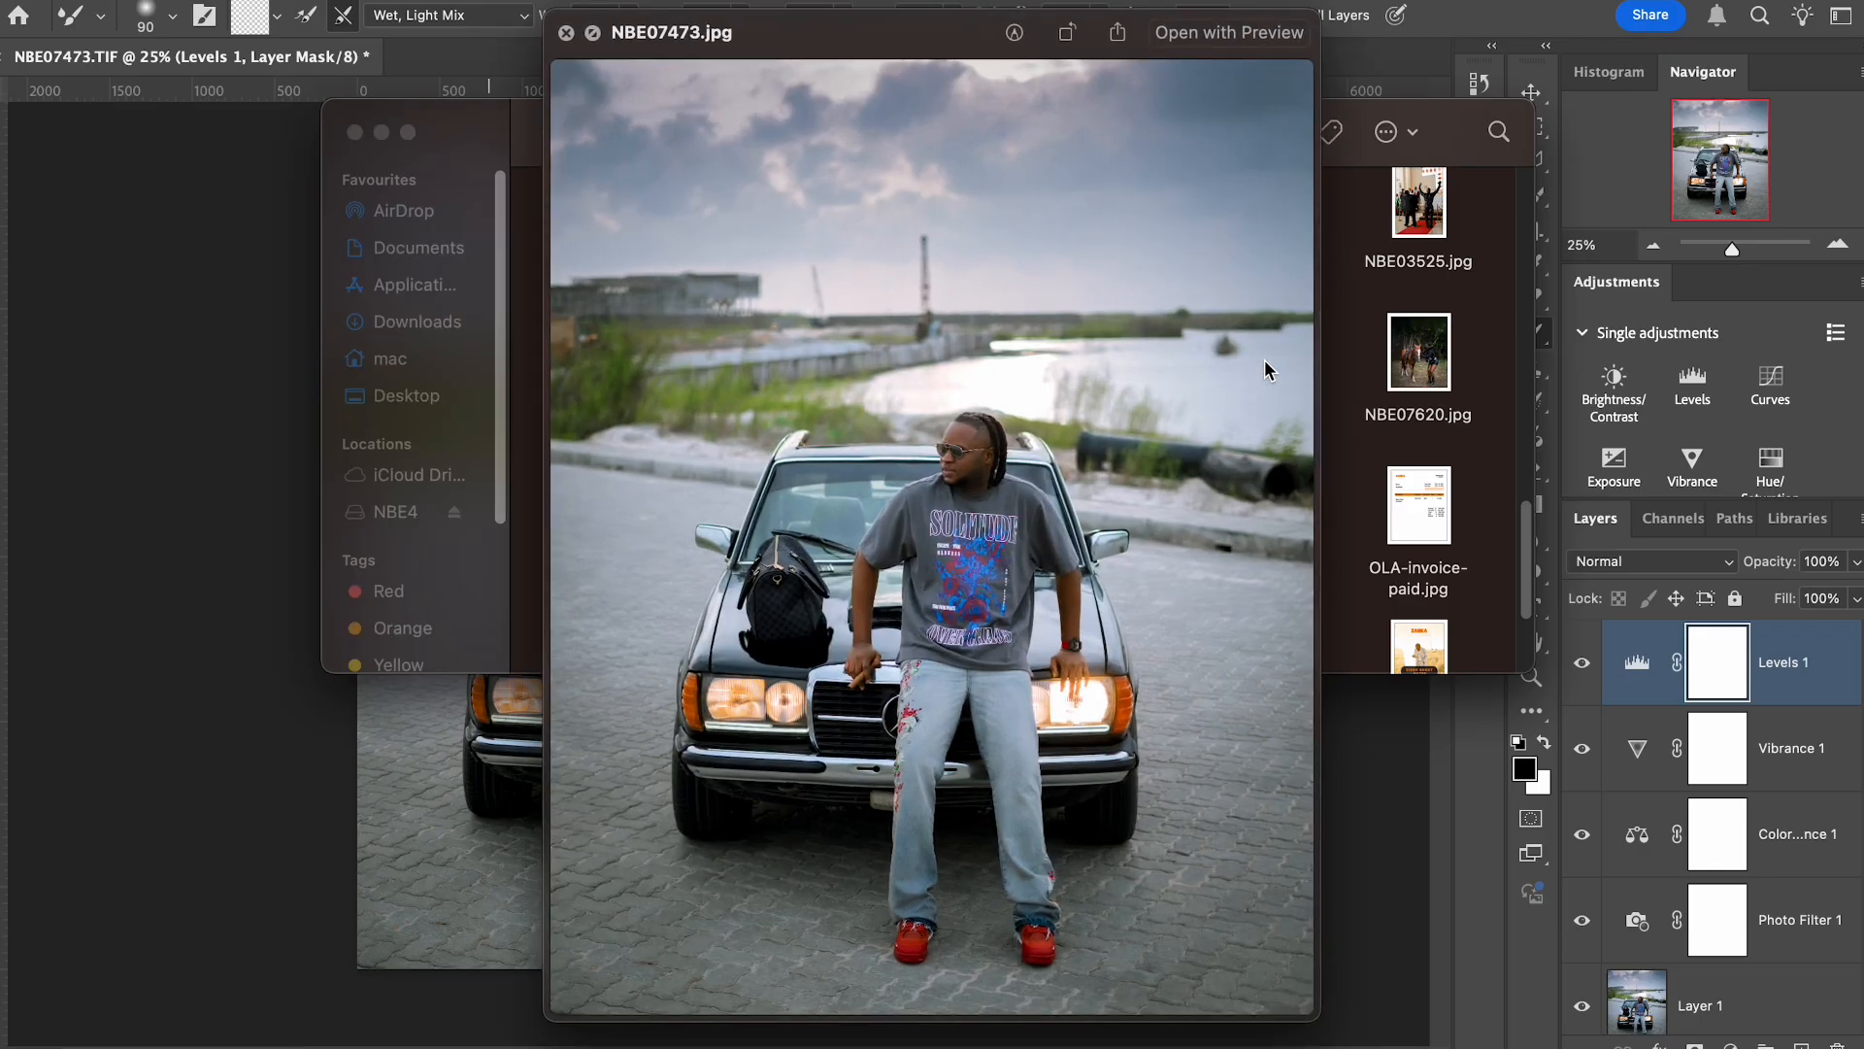
left_click(592, 32)
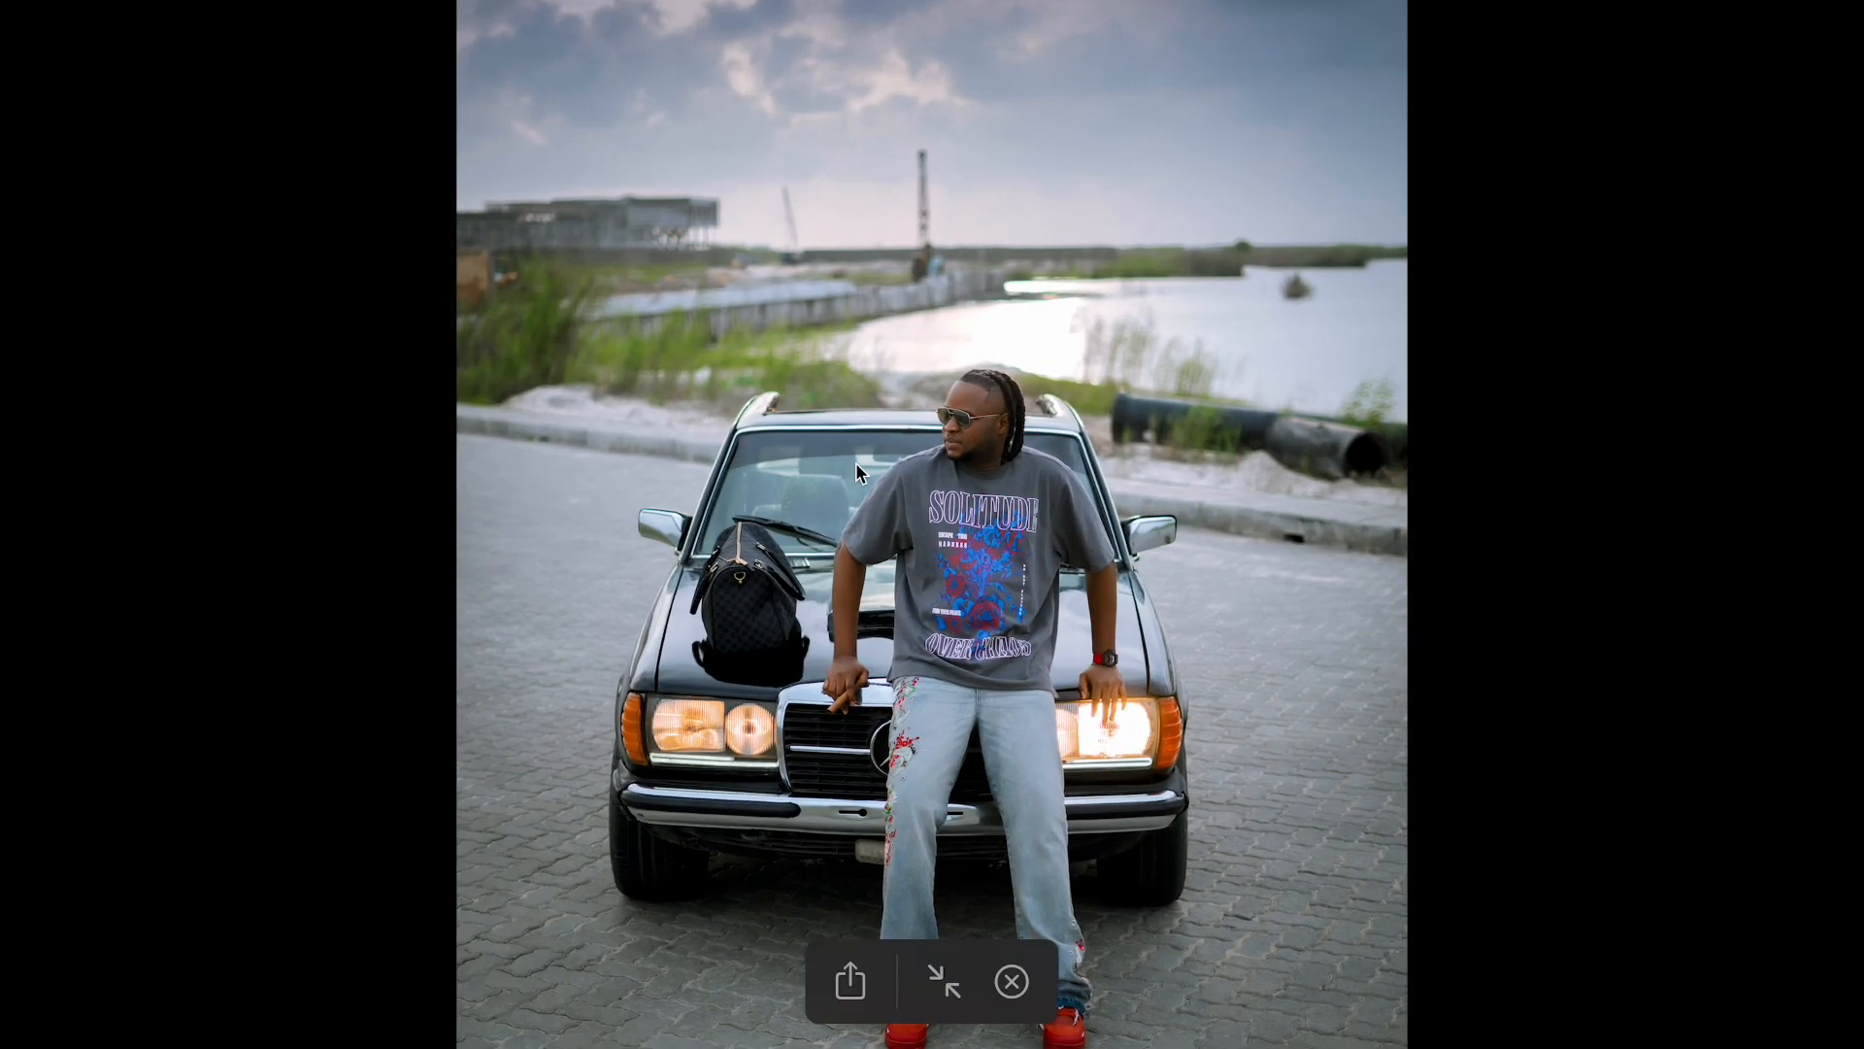